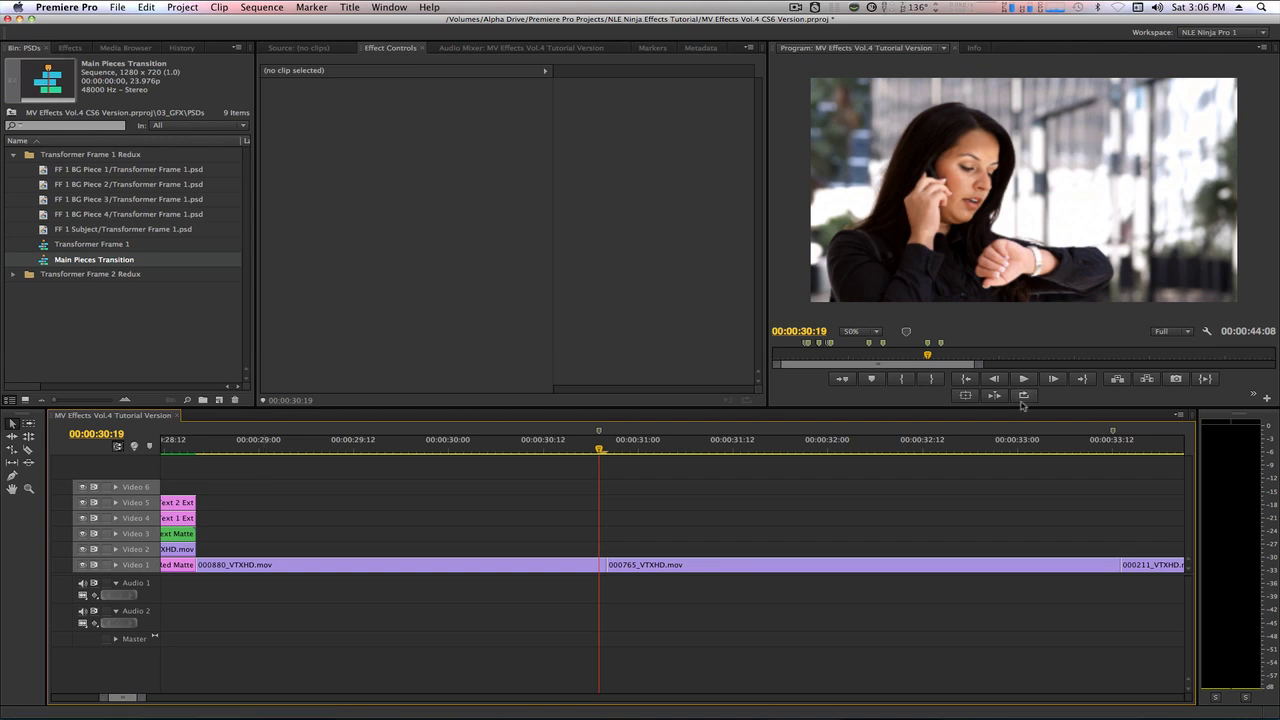
Step: Examine the still-image formats offered for exporting the frame at 00:00:30:19, leaving without exporting
{"action": "left_click", "coordinate": [1180, 383]}
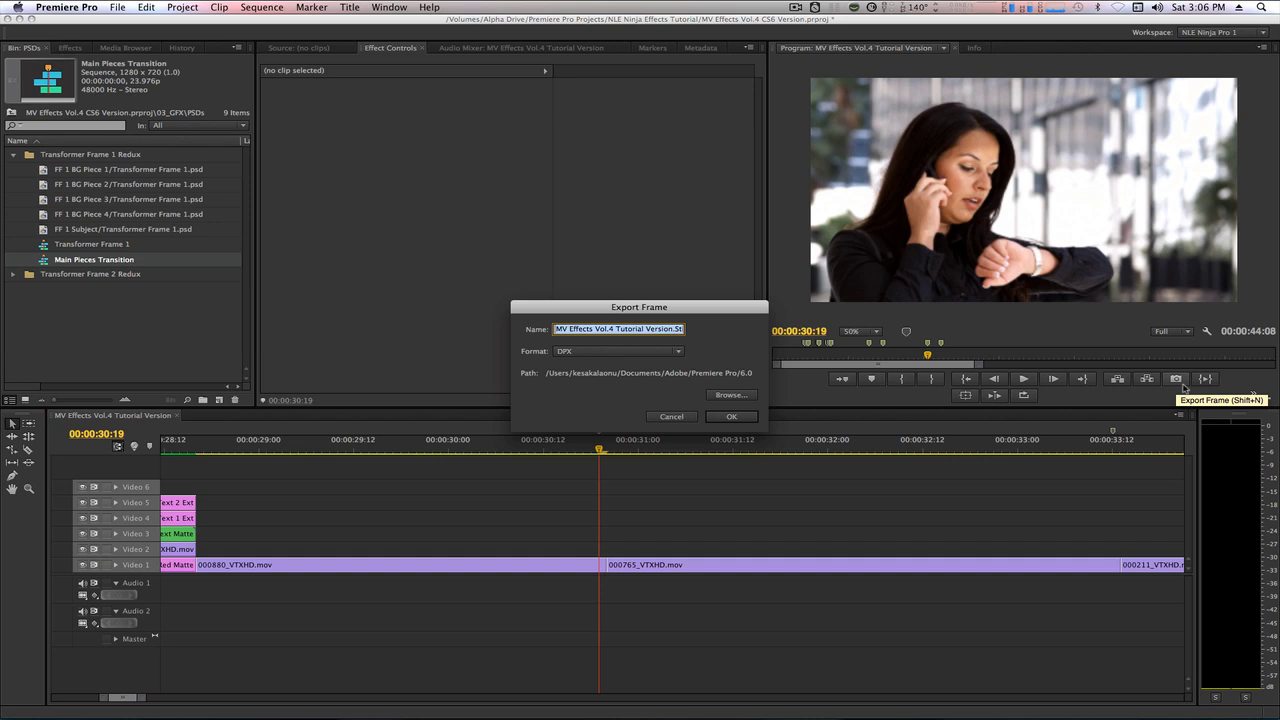
{"action": "left_click", "coordinate": [620, 352]}
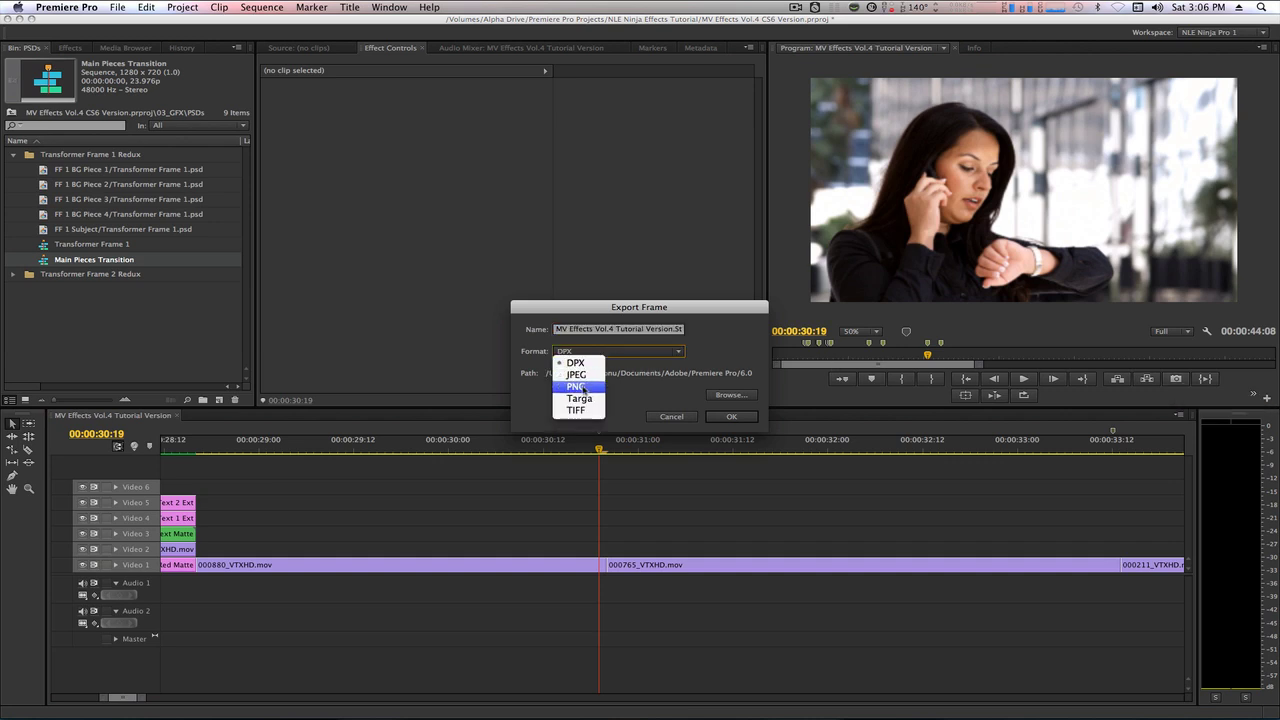
{"action": "left_click", "coordinate": [665, 398]}
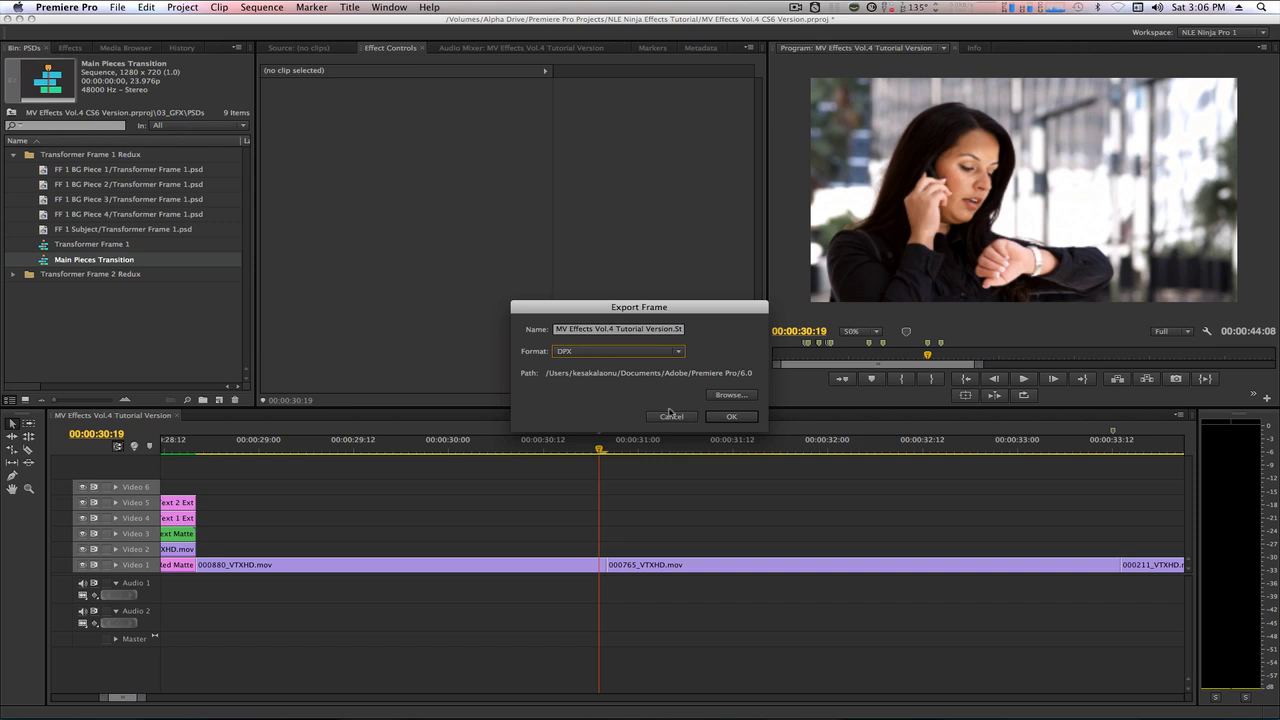
{"action": "left_click", "coordinate": [670, 415]}
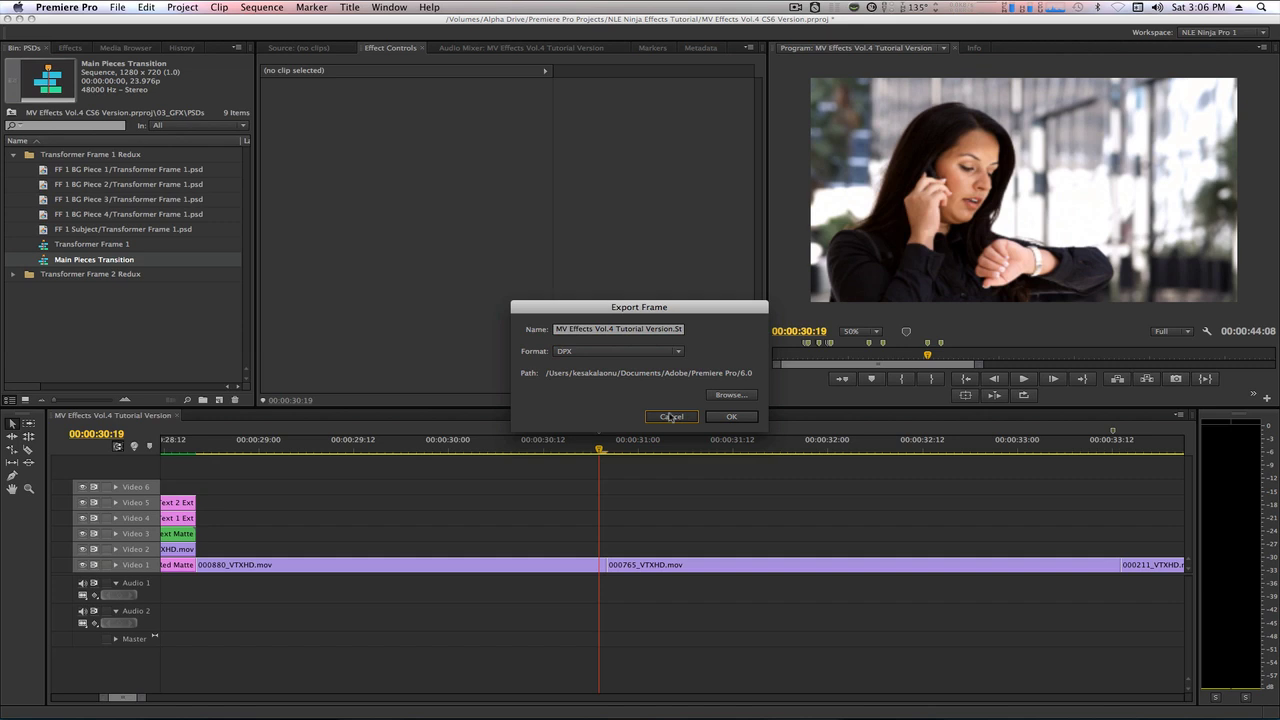
{"action": "left_click", "coordinate": [633, 481]}
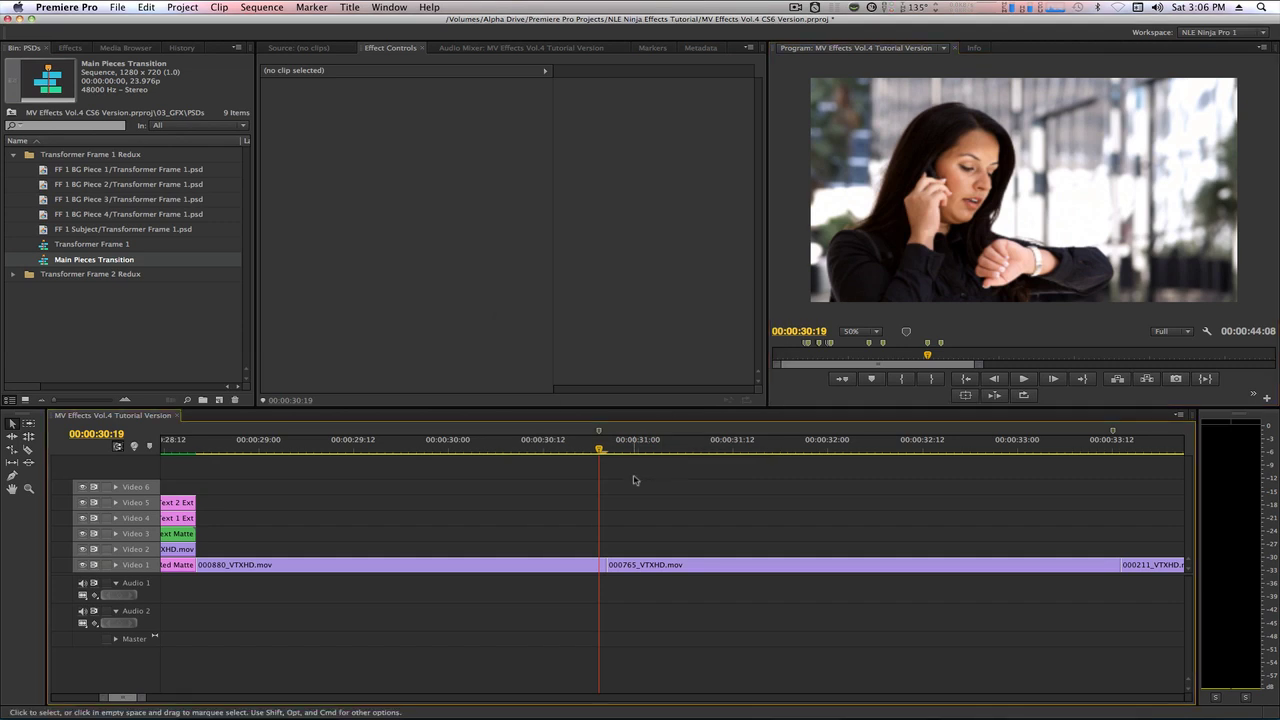
Step: Move to the first frame of 000765_VTXHD.mov at 00:00:30:20 and review its frame export formats without exporting
{"action": "key", "text": "Right"}
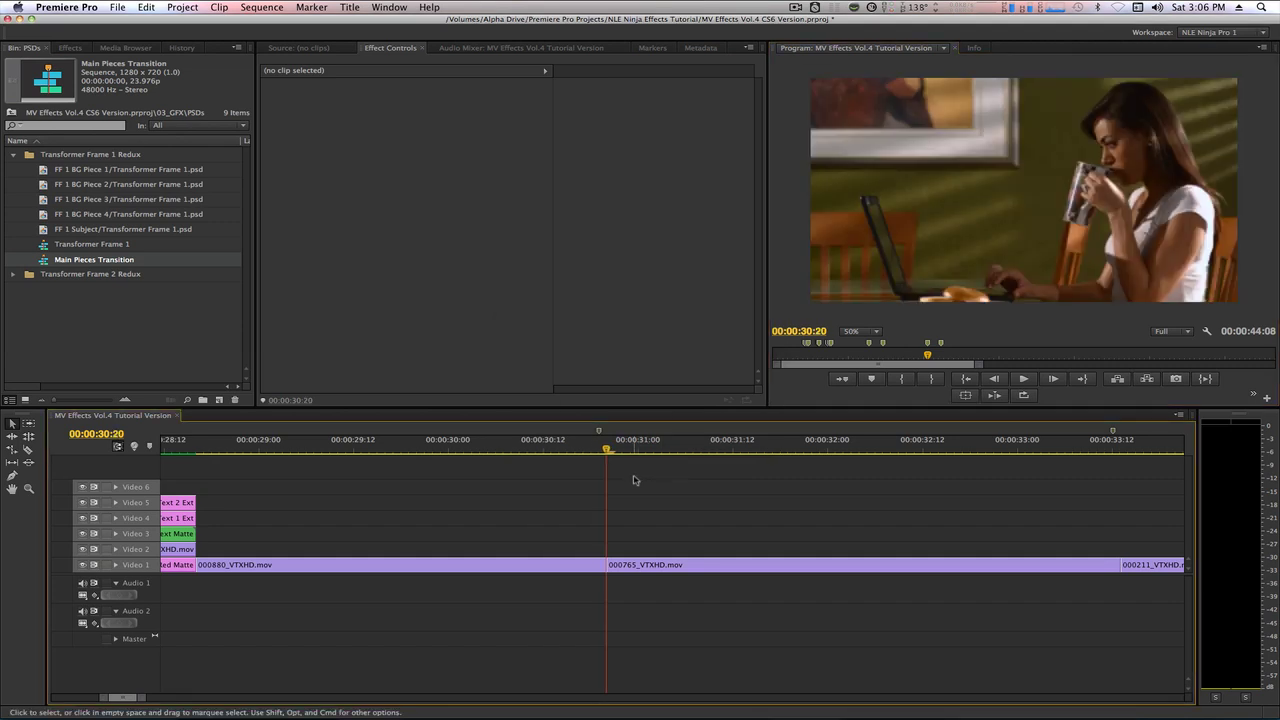
{"action": "left_click", "coordinate": [1176, 379]}
{"action": "left_click", "coordinate": [618, 351]}
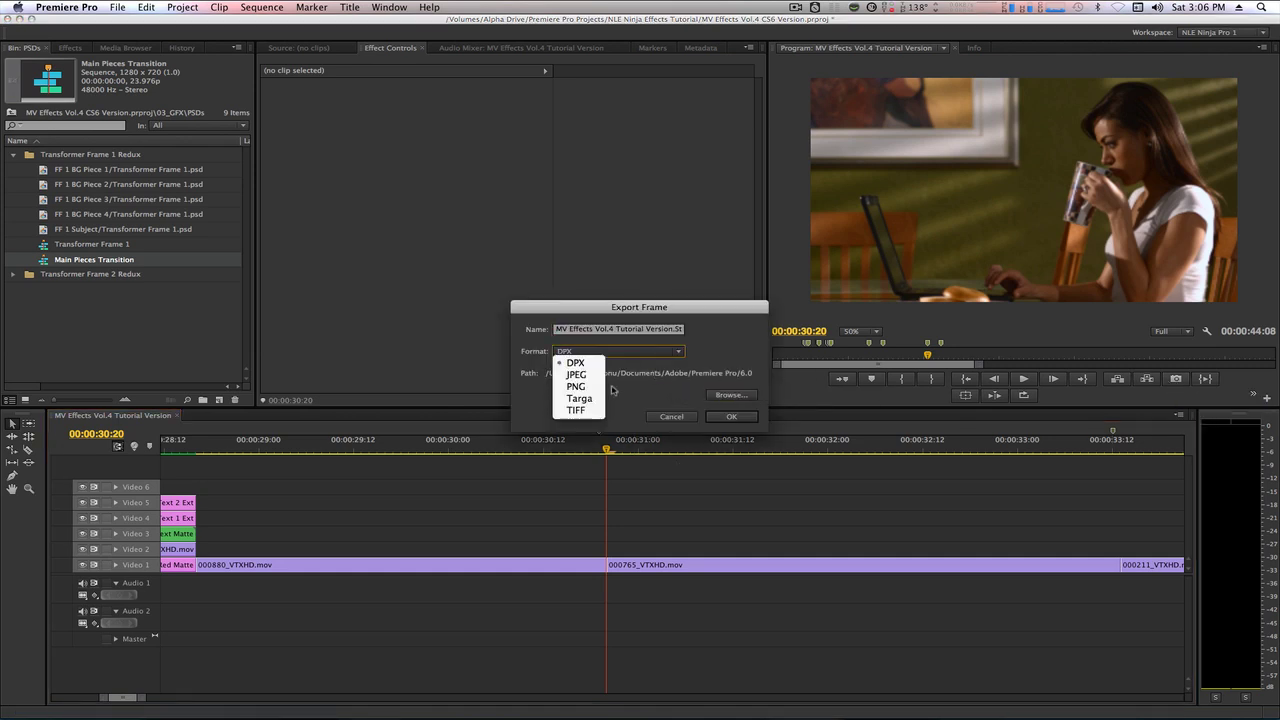
{"action": "left_click", "coordinate": [648, 388]}
{"action": "left_click", "coordinate": [670, 417]}
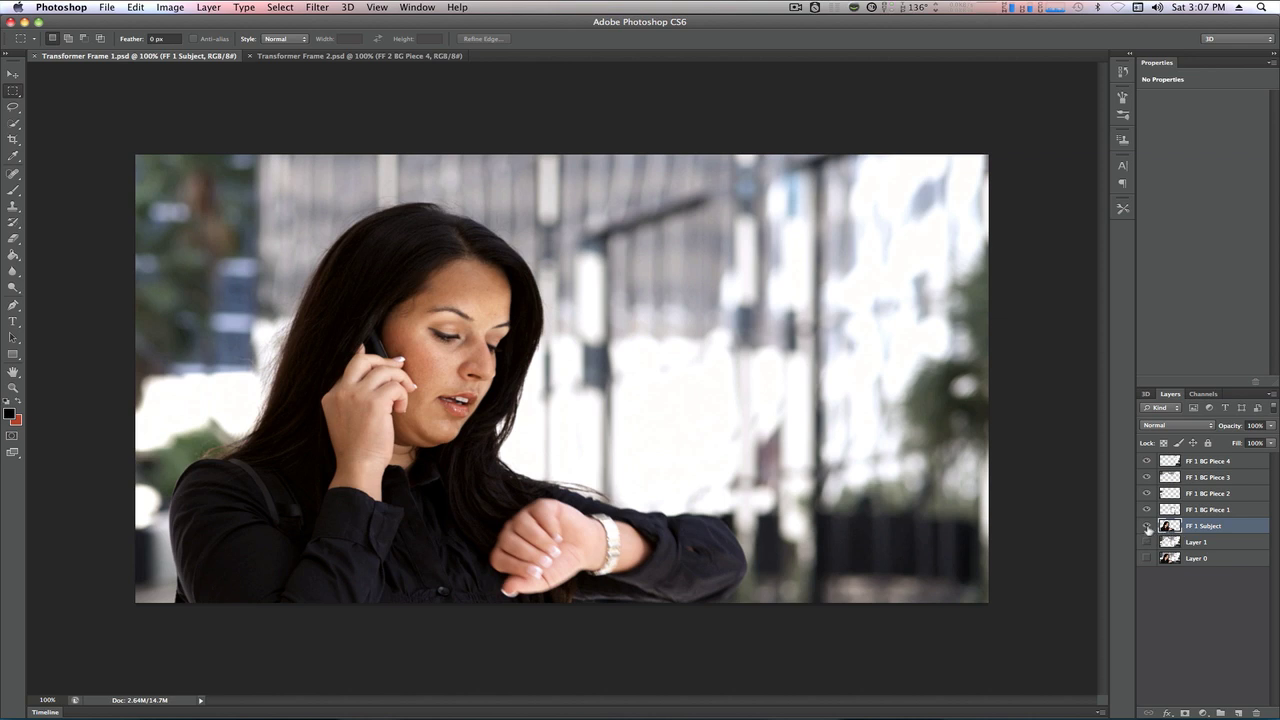
Step: In Photoshop's Transformer Frame 1.psd, isolate the FF 1 Subject layer and reveal FF 1 BG Pieces 1 to 4 one by one
{"action": "left_click", "coordinate": [1146, 526], "text": "alt"}
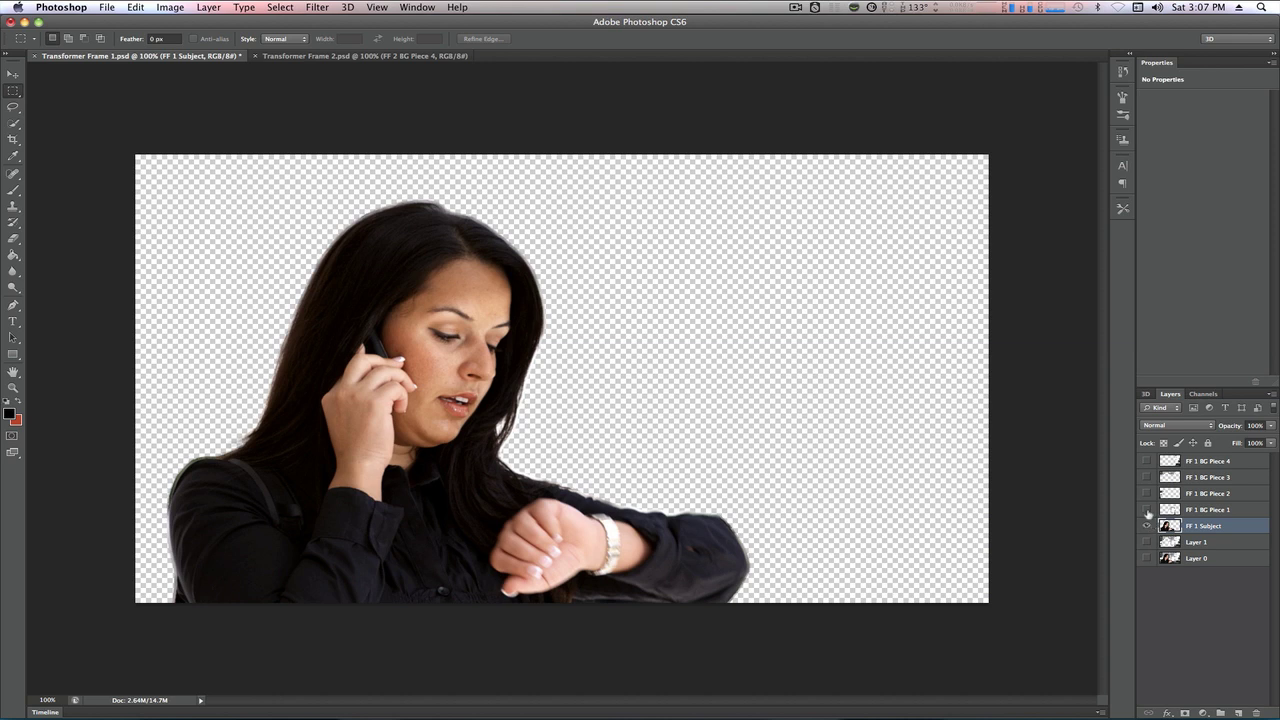
{"action": "left_click", "coordinate": [1147, 510]}
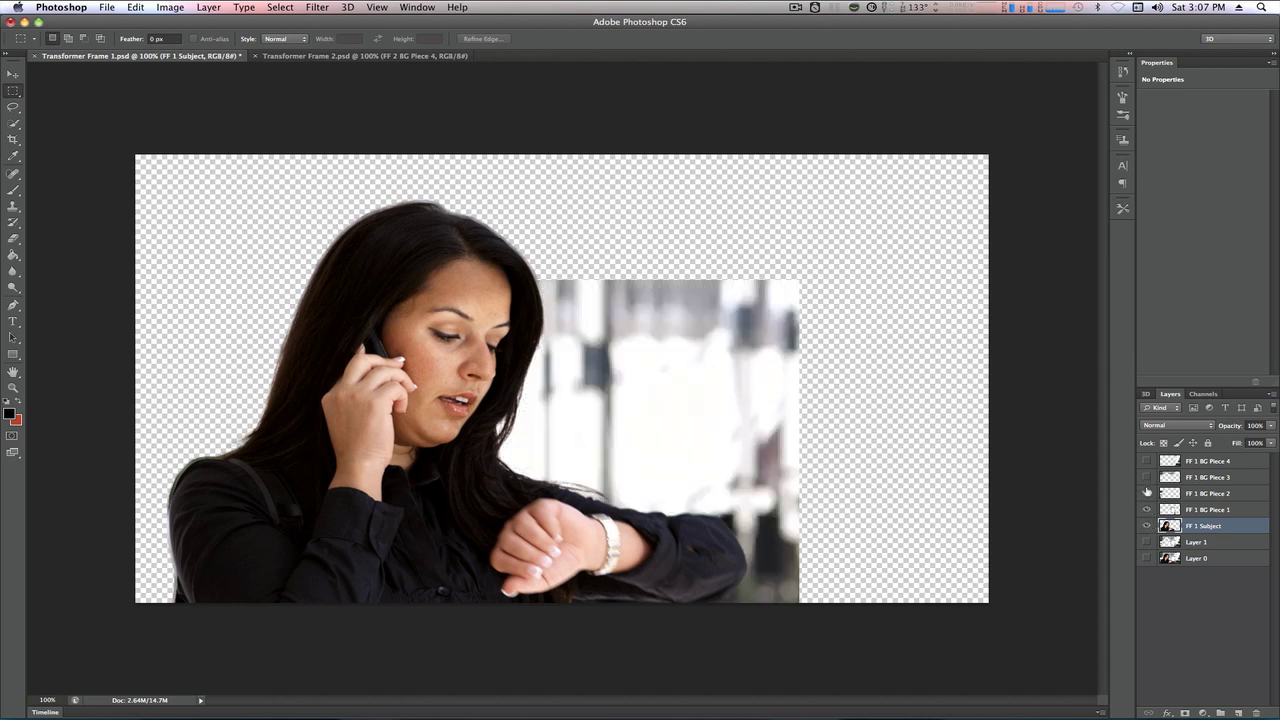
{"action": "left_click", "coordinate": [1147, 493]}
{"action": "left_click", "coordinate": [1147, 478]}
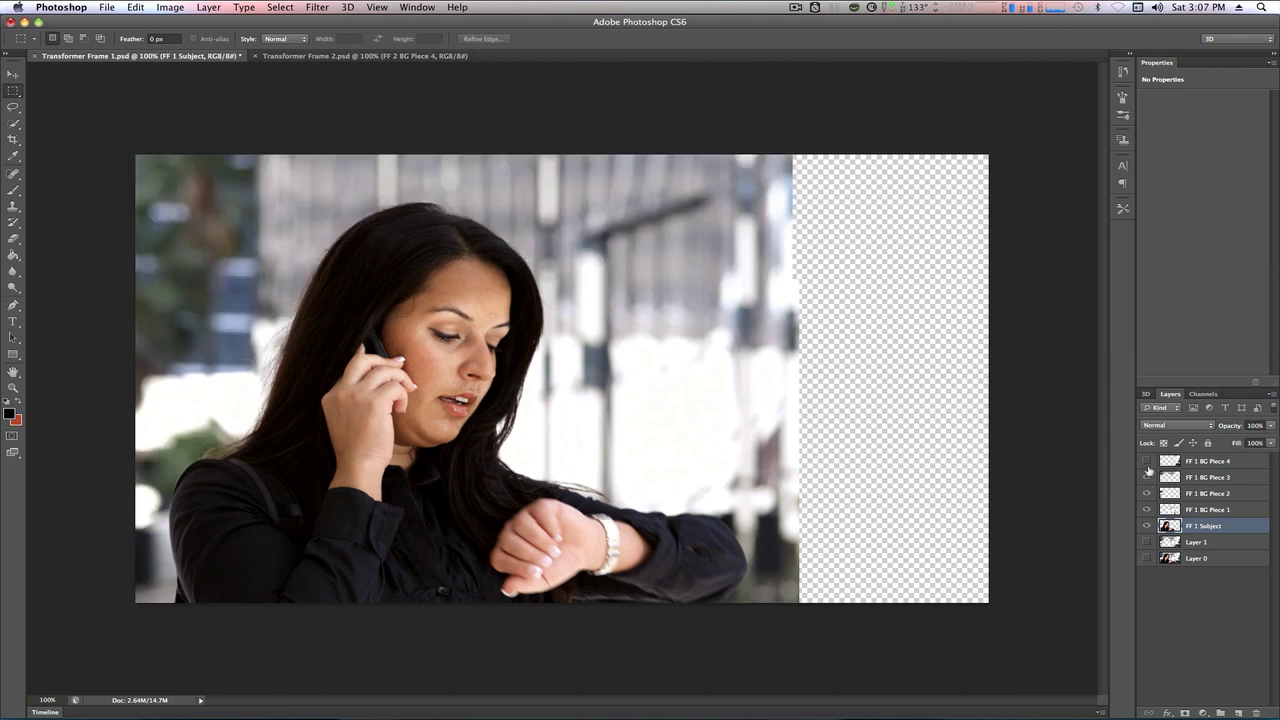
{"action": "left_click", "coordinate": [1147, 461]}
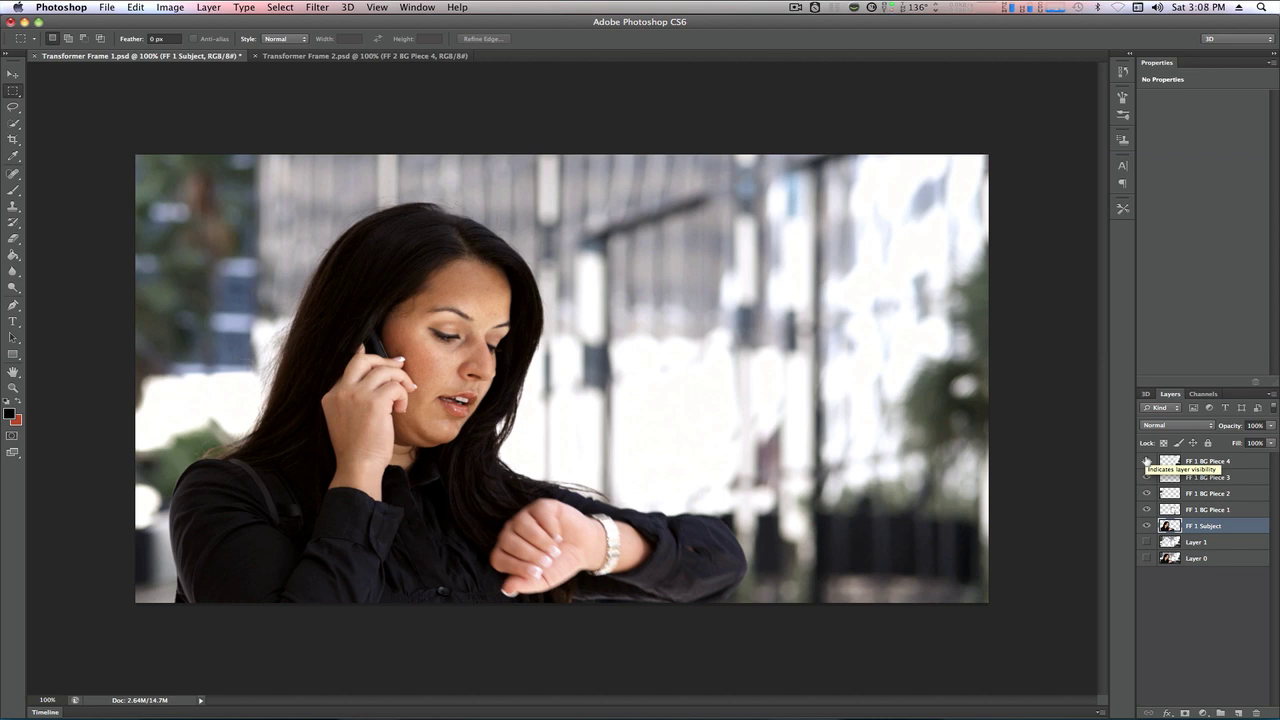
Step: In Transformer Frame 2.psd, isolate the FF 2 Subject layer and reveal FF 2 BG Pieces 1 to 4 one by one
{"action": "key", "text": "ctrl+Tab"}
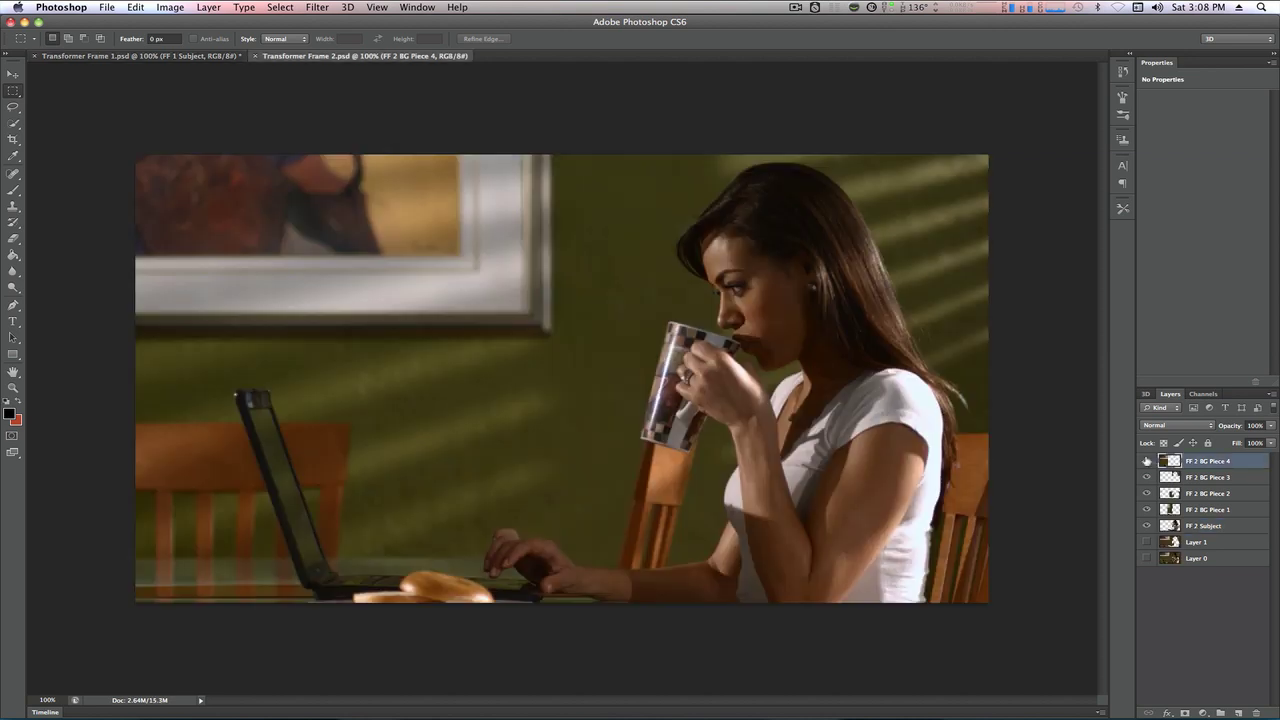
{"action": "left_click", "coordinate": [1146, 526], "text": "alt"}
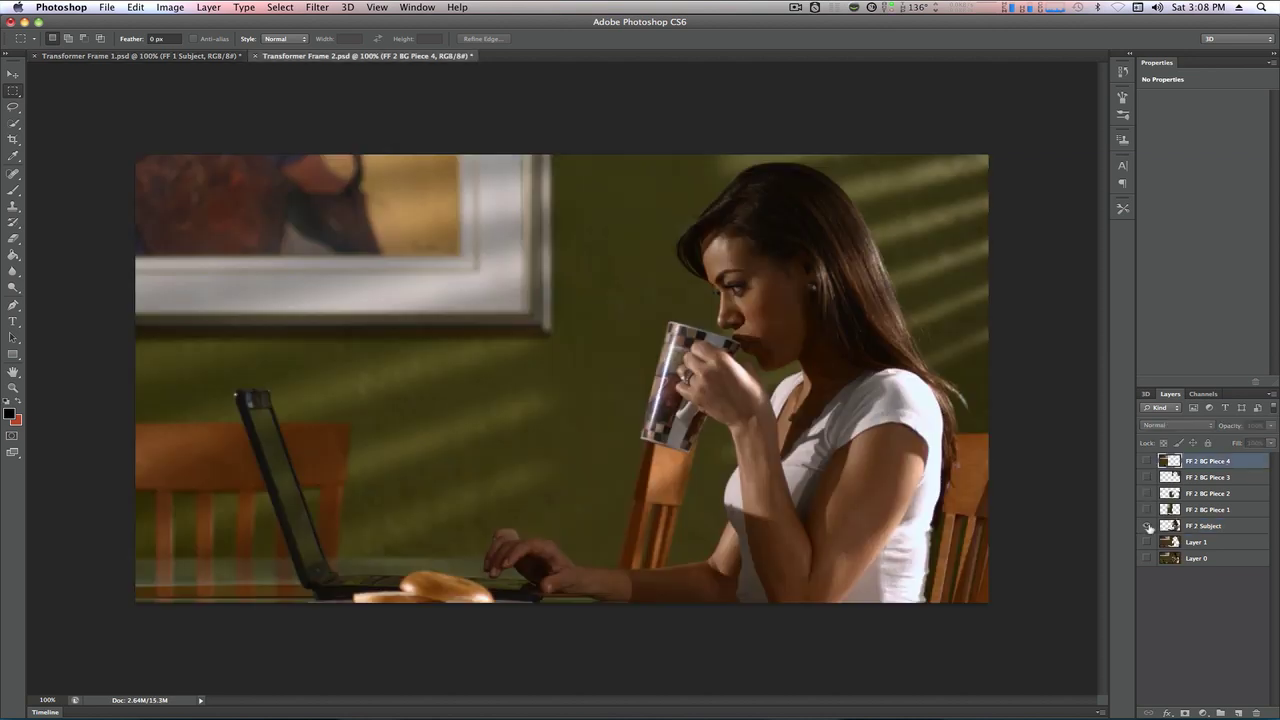
{"action": "left_click", "coordinate": [1147, 510]}
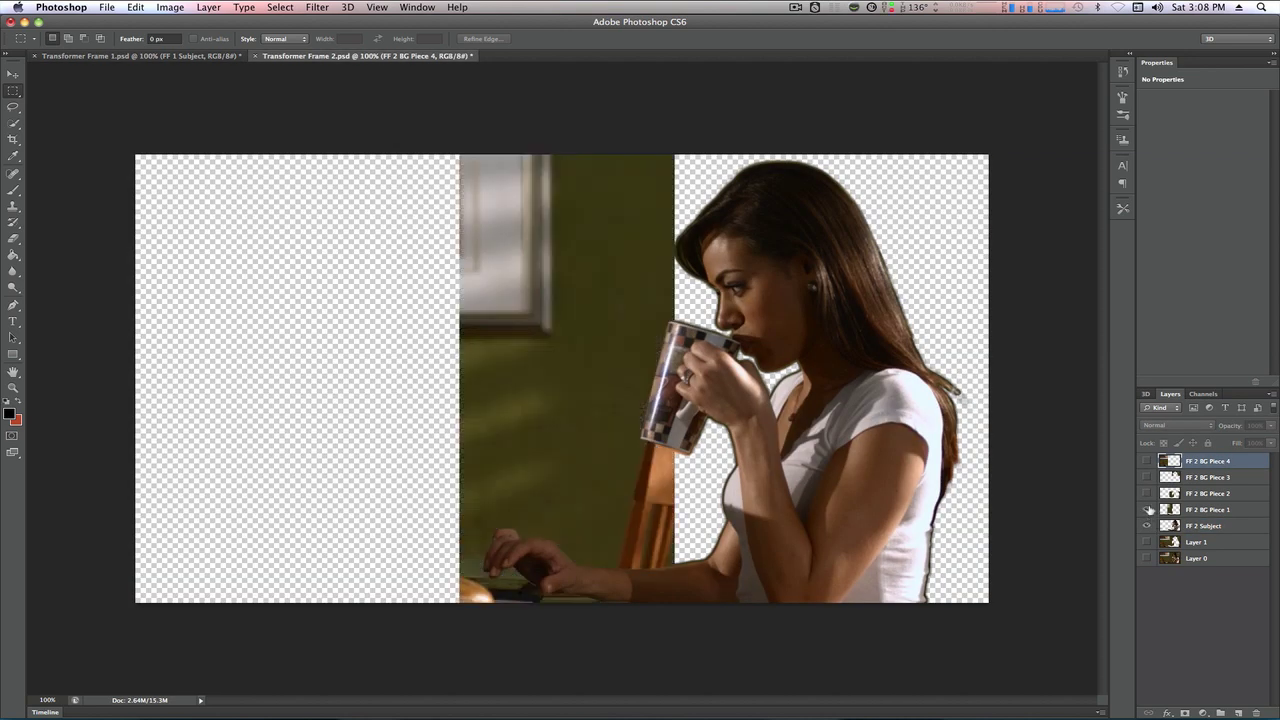
{"action": "left_click", "coordinate": [1147, 494]}
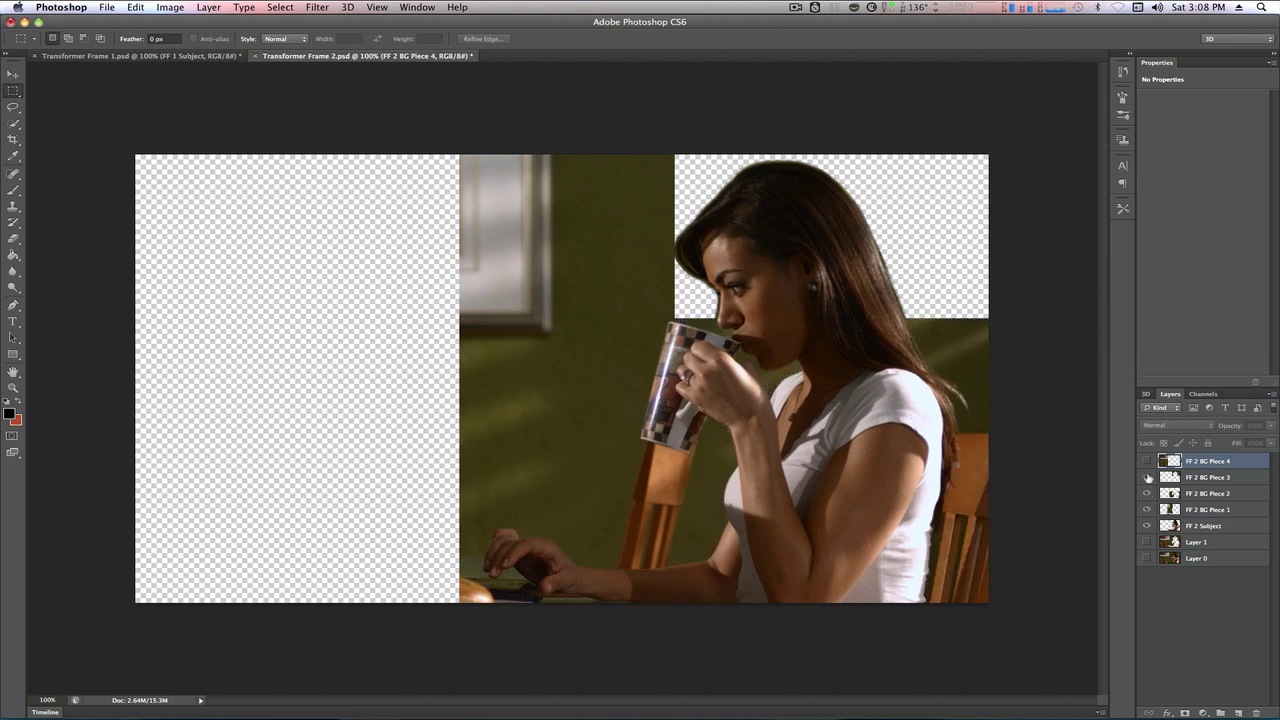
{"action": "left_click", "coordinate": [1147, 478]}
{"action": "left_click", "coordinate": [1147, 462]}
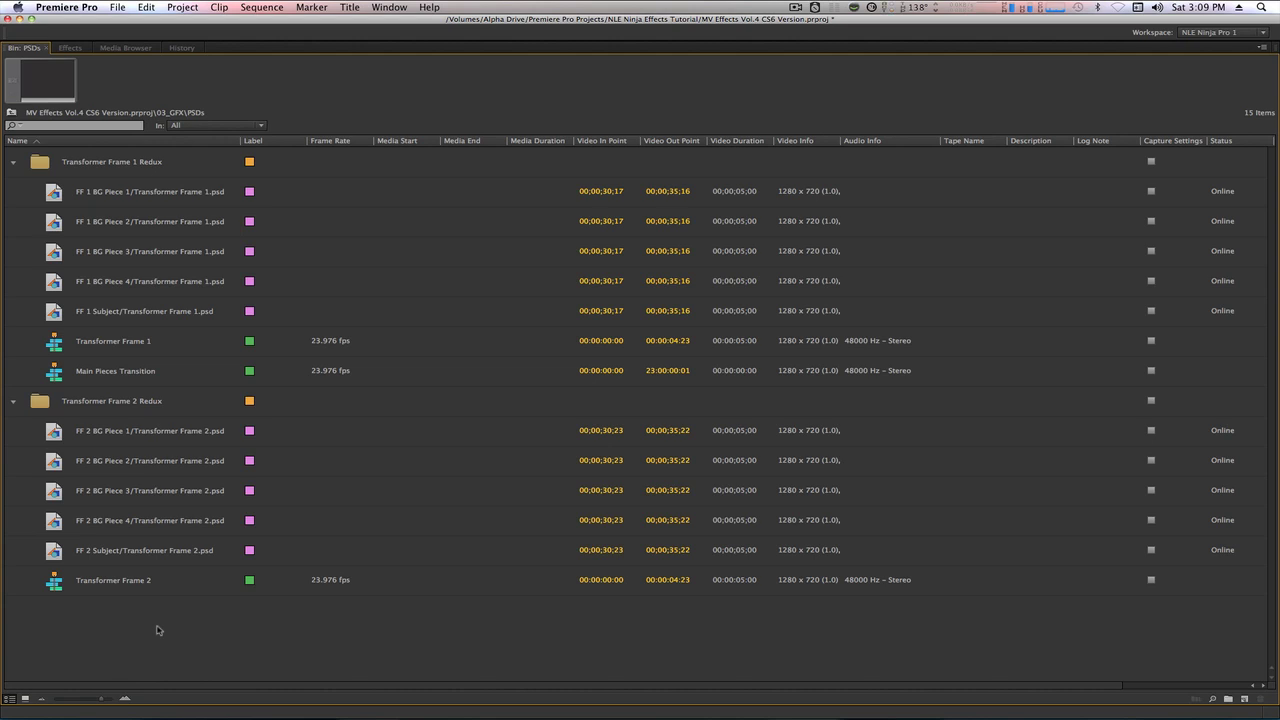
Step: In Premiere Pro, copy all five clips of the Transformer Frame 1 sequence to Video 1–5 at the start of Main Pieces Transition
{"action": "double_click", "coordinate": [55, 372]}
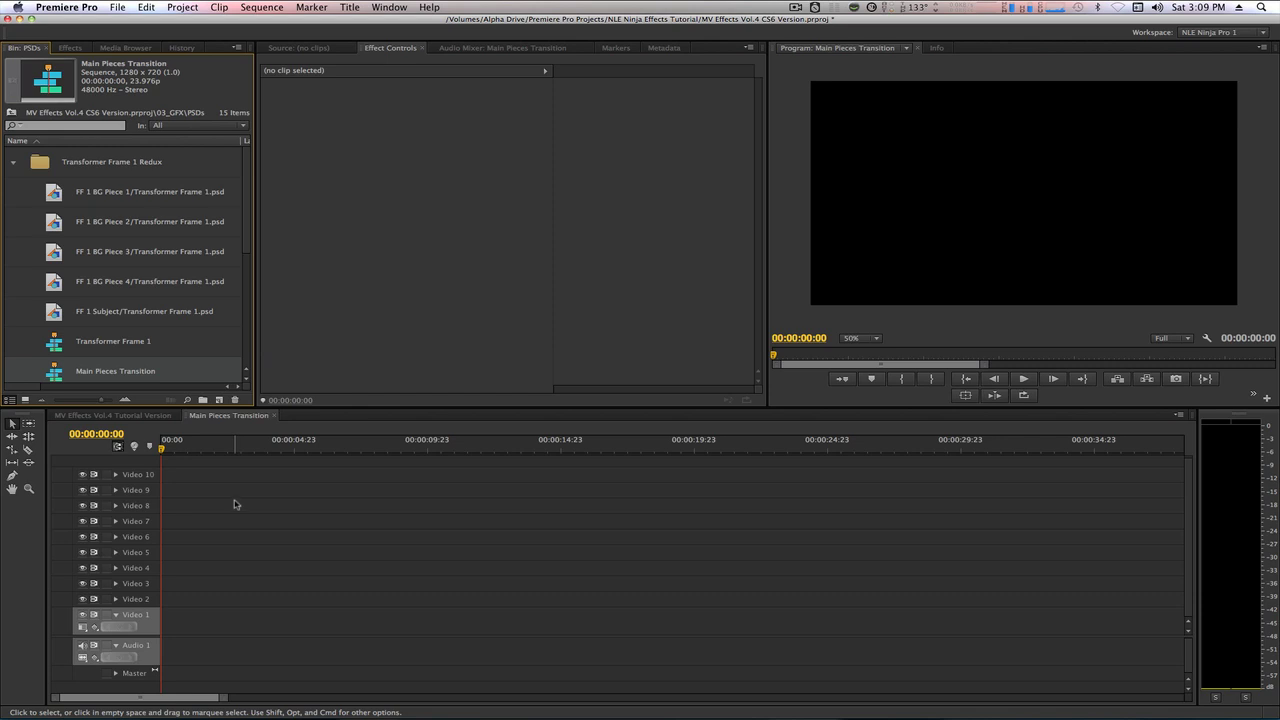
{"action": "double_click", "coordinate": [52, 342]}
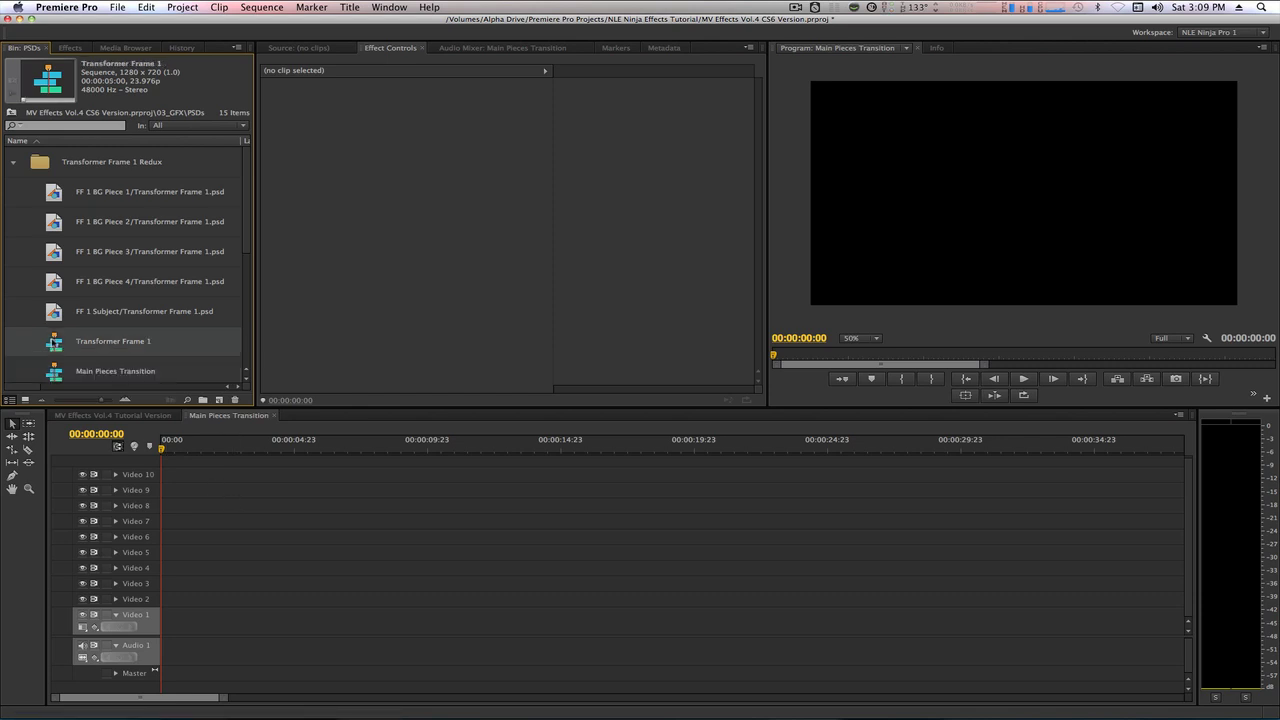
{"action": "left_click_drag", "start_coordinate": [182, 477], "coordinate": [160, 565]}
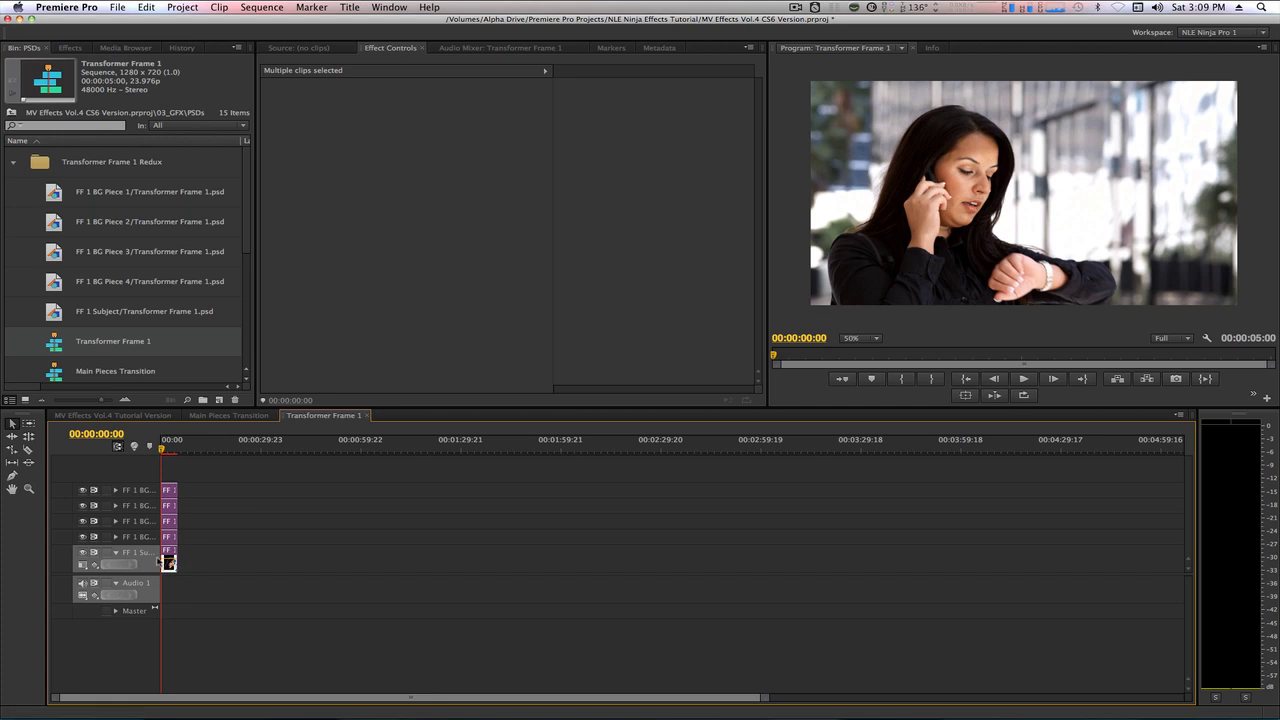
{"action": "left_click", "coordinate": [214, 415]}
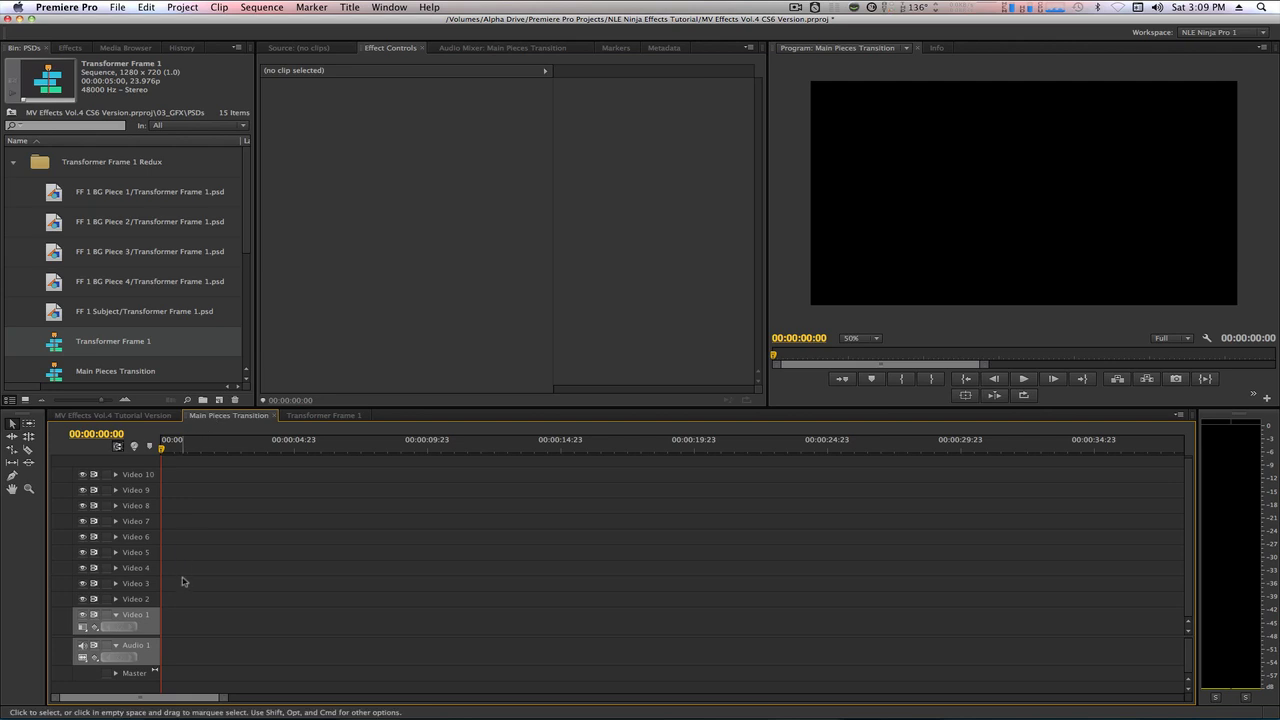
{"action": "key", "text": "super+v"}
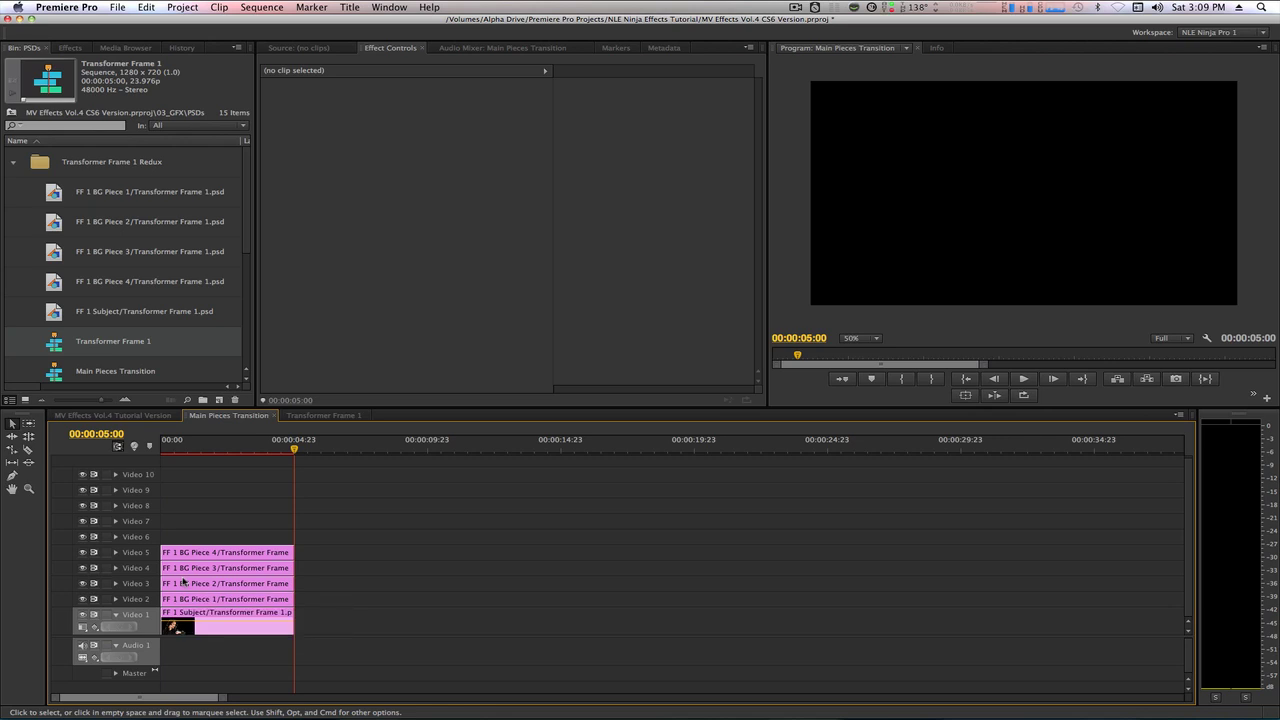
{"action": "key", "text": "Home"}
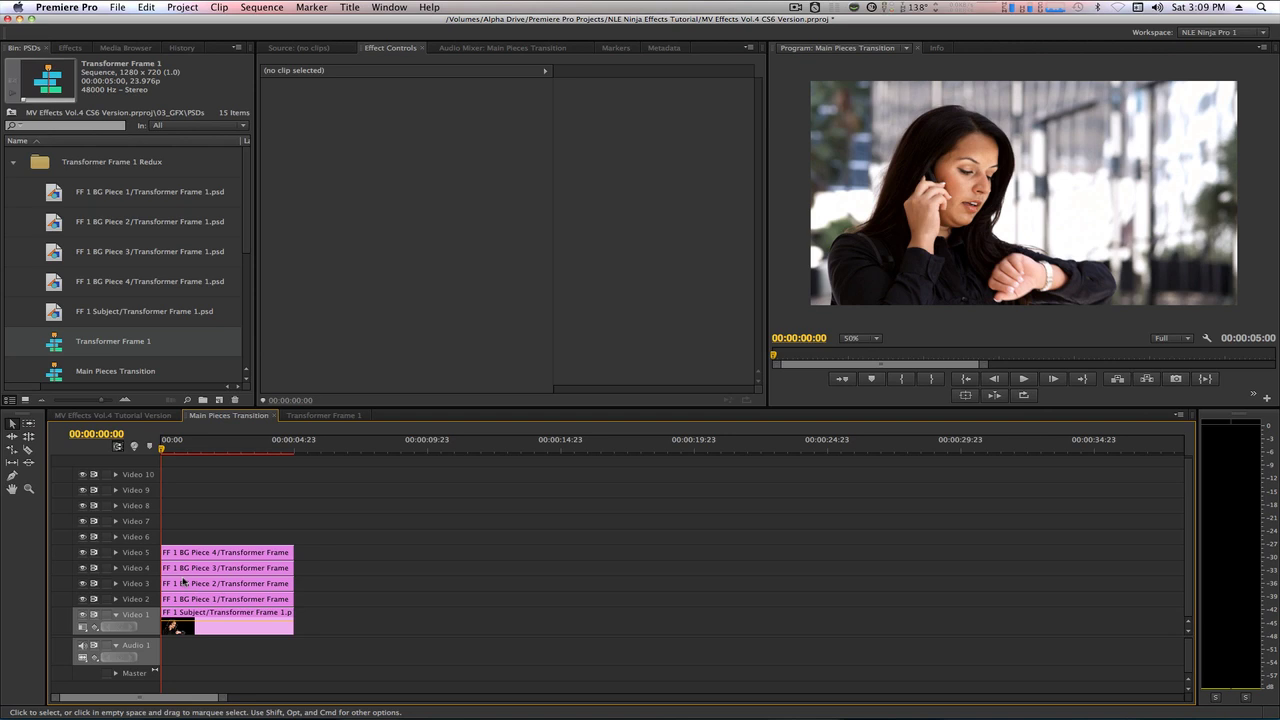
Step: Target only Video 6–10 among the video tracks of Main Pieces Transition and paste the five Transformer Frame 2 clips there at the start
{"action": "key", "text": "super+0"}
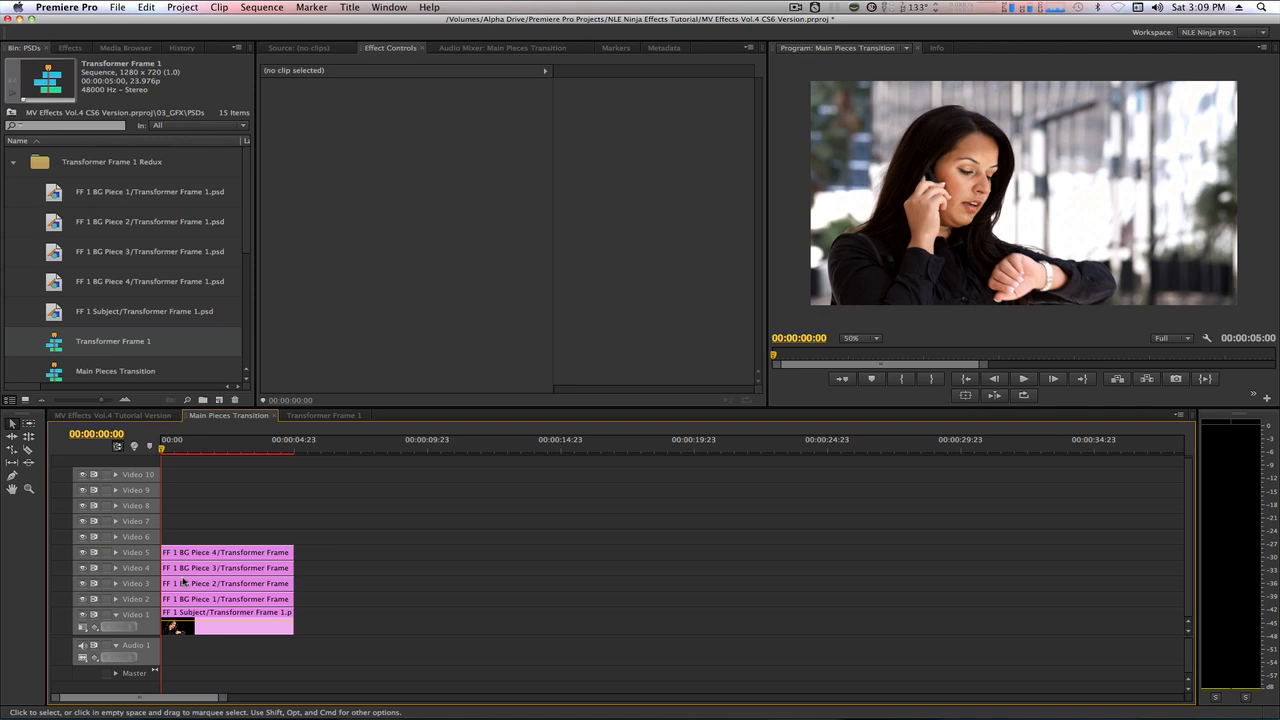
{"action": "left_click_drag", "start_coordinate": [145, 554], "coordinate": [140, 624]}
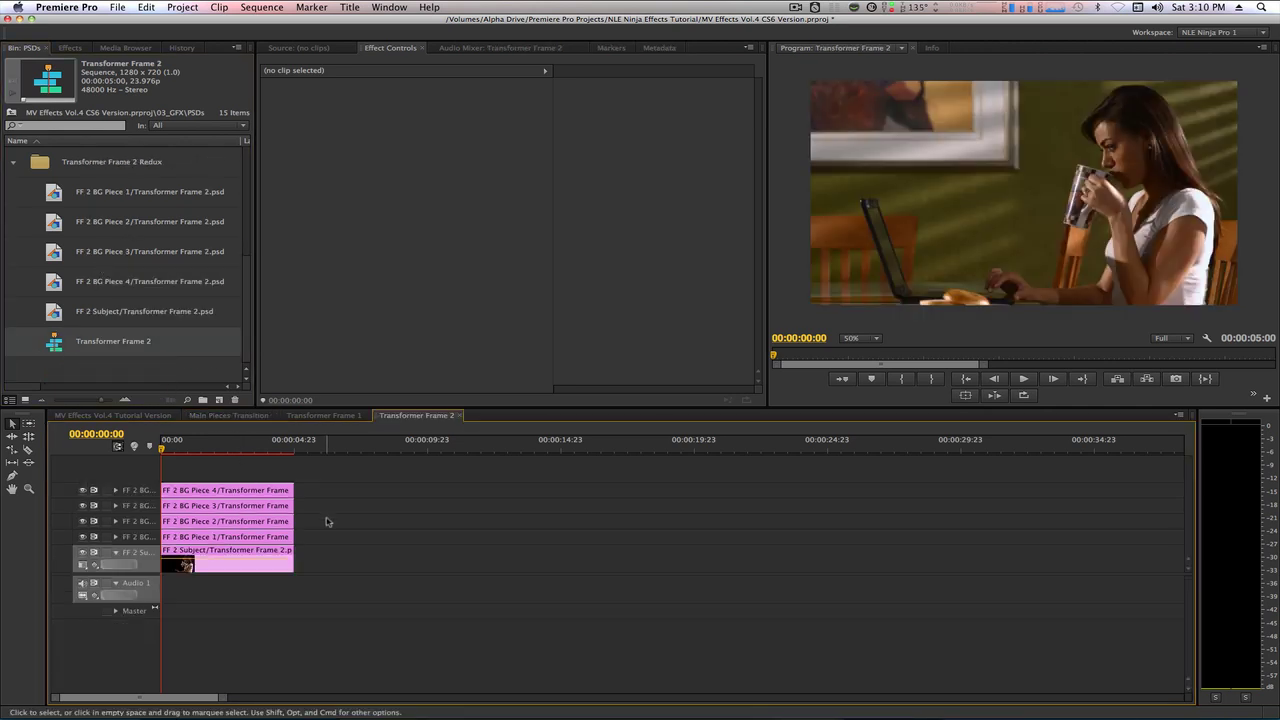
{"action": "key", "text": "super+a"}
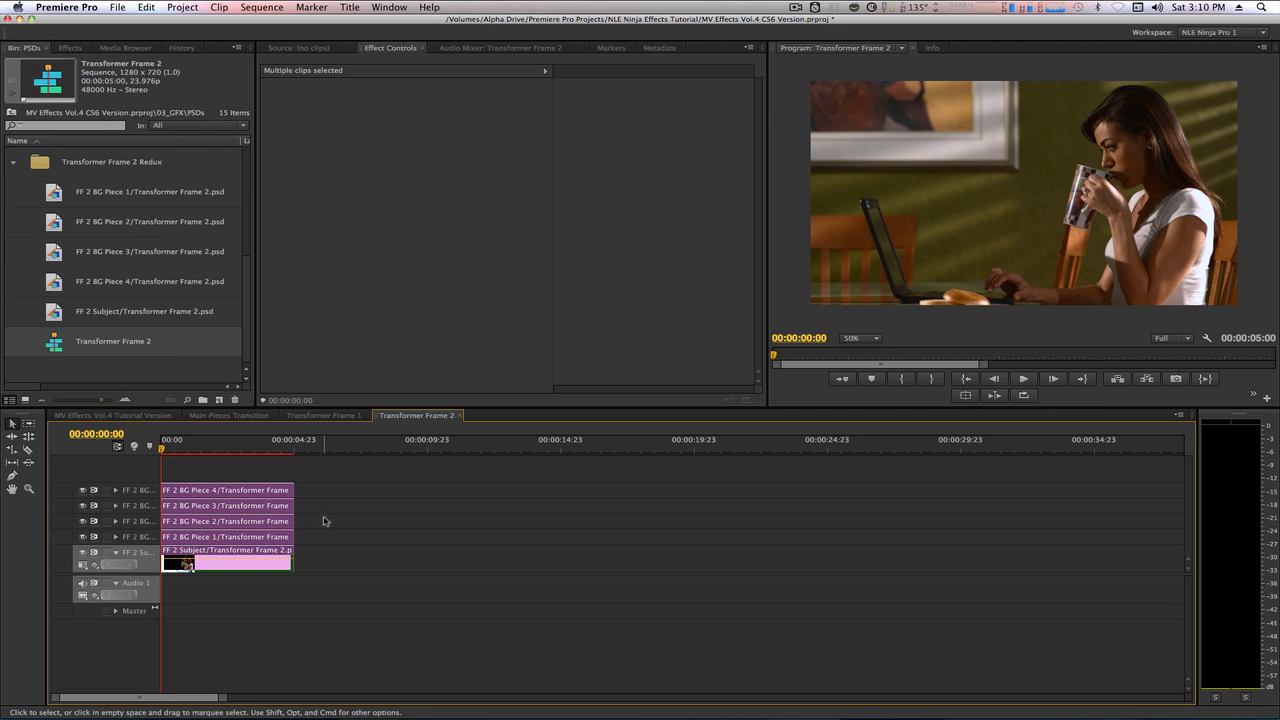
{"action": "key", "text": "n"}
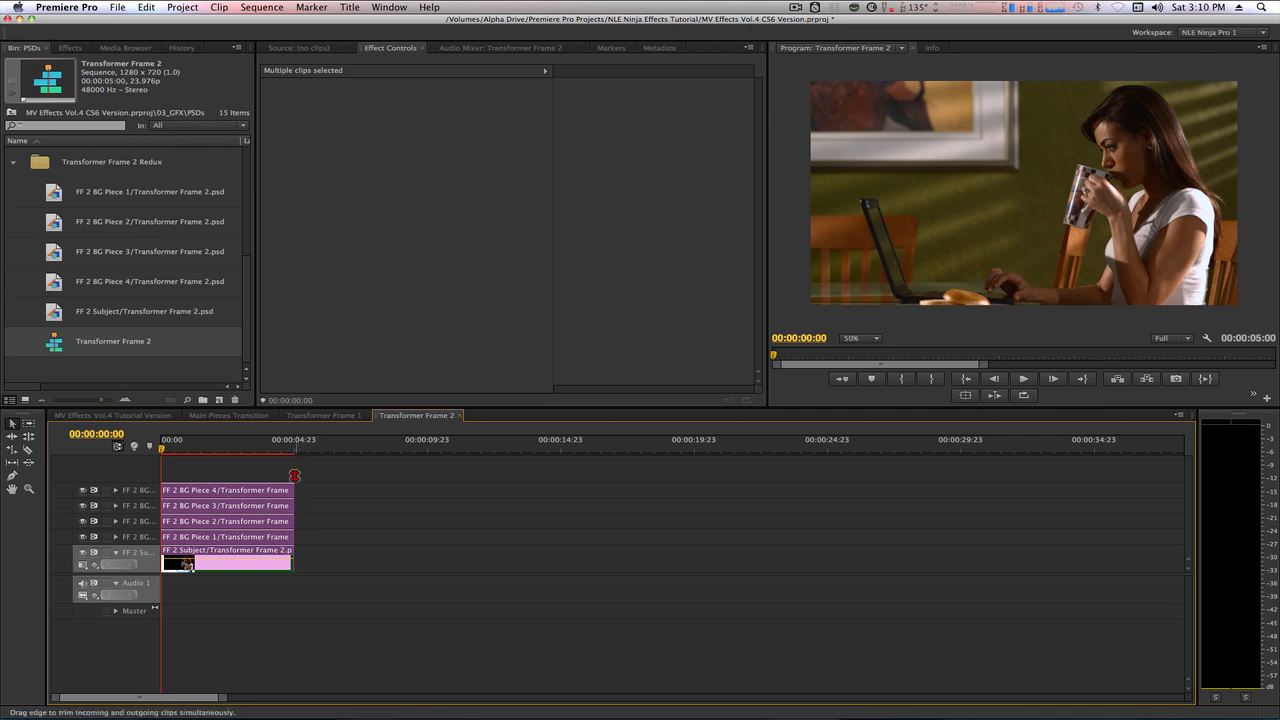
{"action": "left_click", "coordinate": [244, 416]}
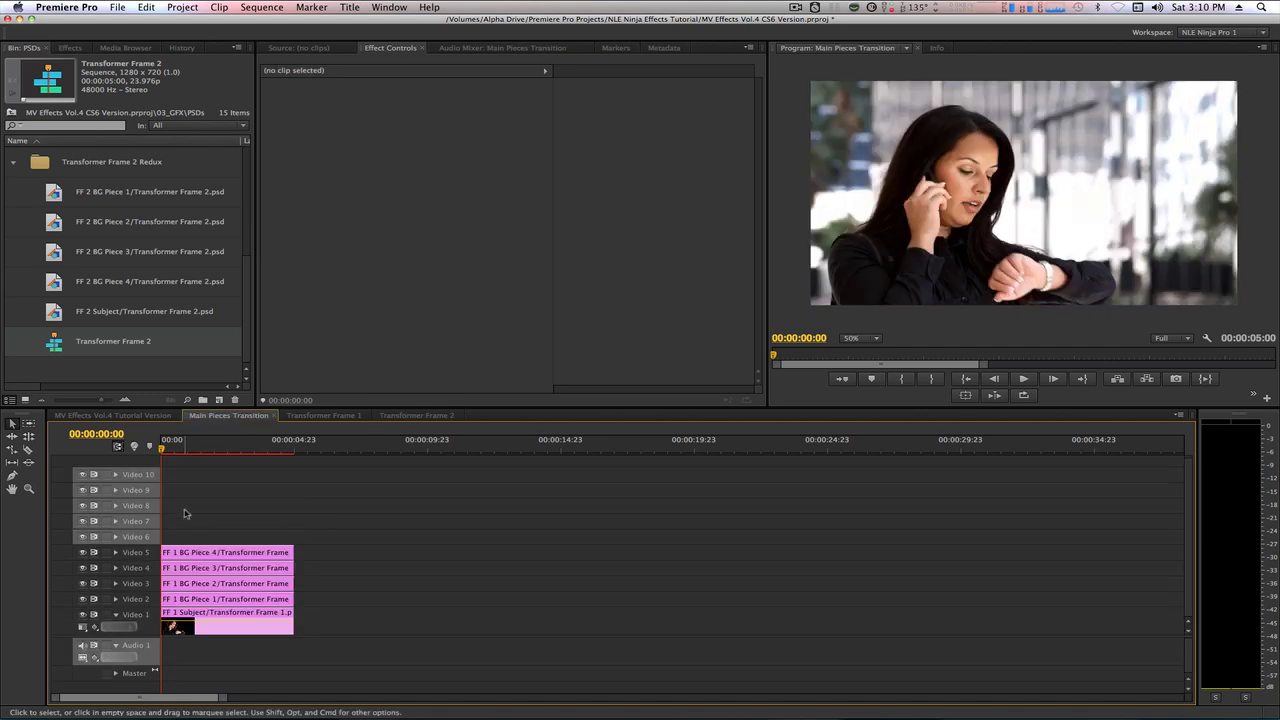
{"action": "key", "text": "super+v"}
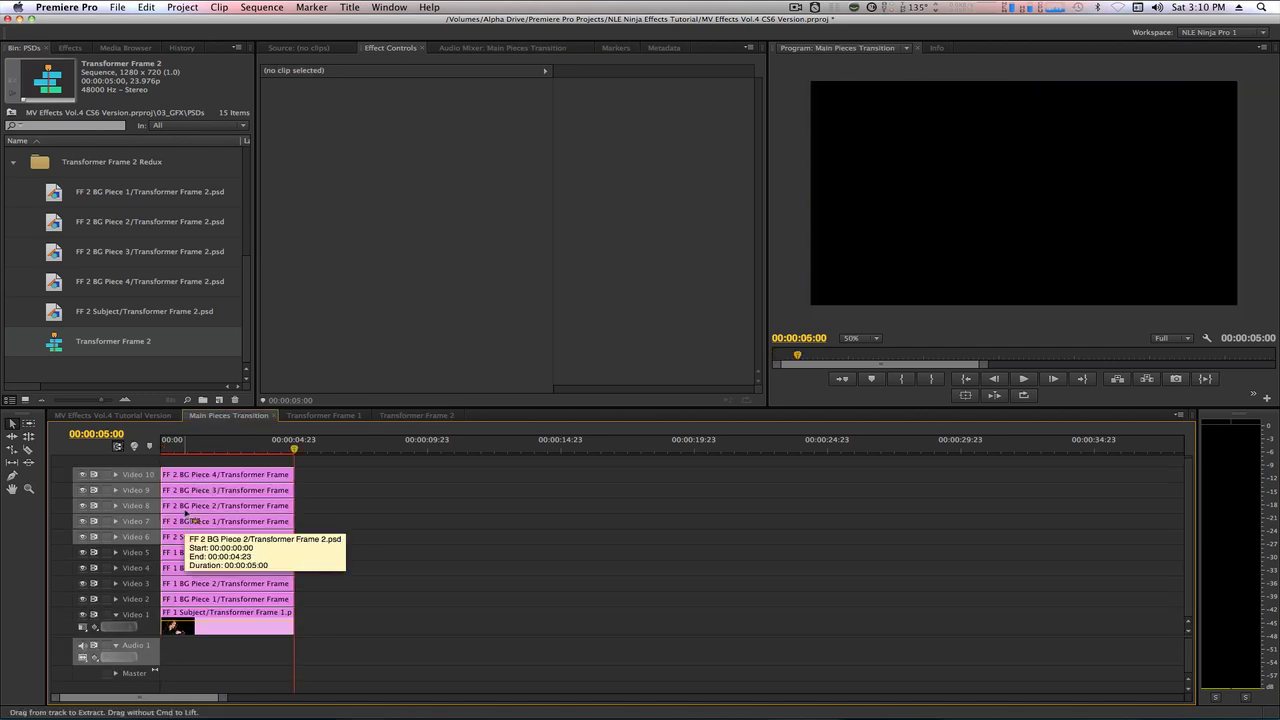
{"action": "key", "text": "Home"}
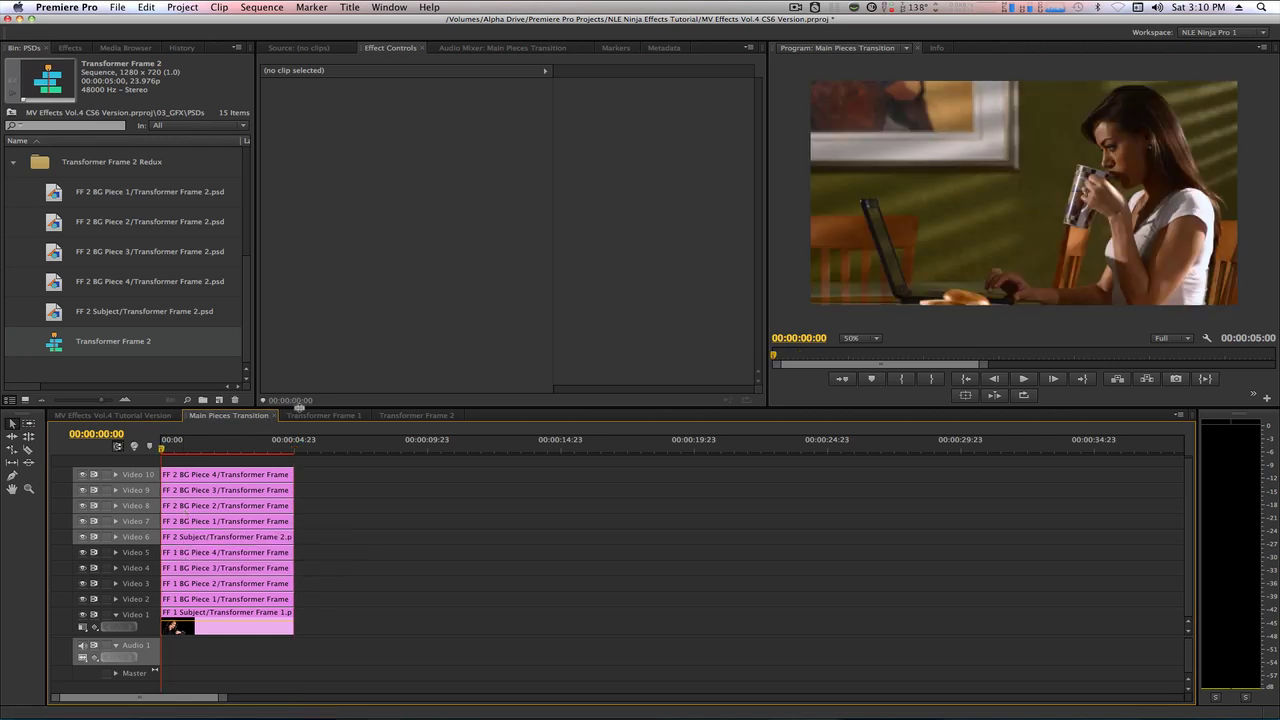
Step: Close the Transformer Frame 1 and Transformer Frame 2 sequences, keeping Main Pieces Transition active
{"action": "left_click", "coordinate": [328, 415]}
{"action": "left_click", "coordinate": [367, 415]}
{"action": "left_click", "coordinate": [330, 415]}
{"action": "left_click", "coordinate": [367, 415]}
{"action": "left_click", "coordinate": [208, 416]}
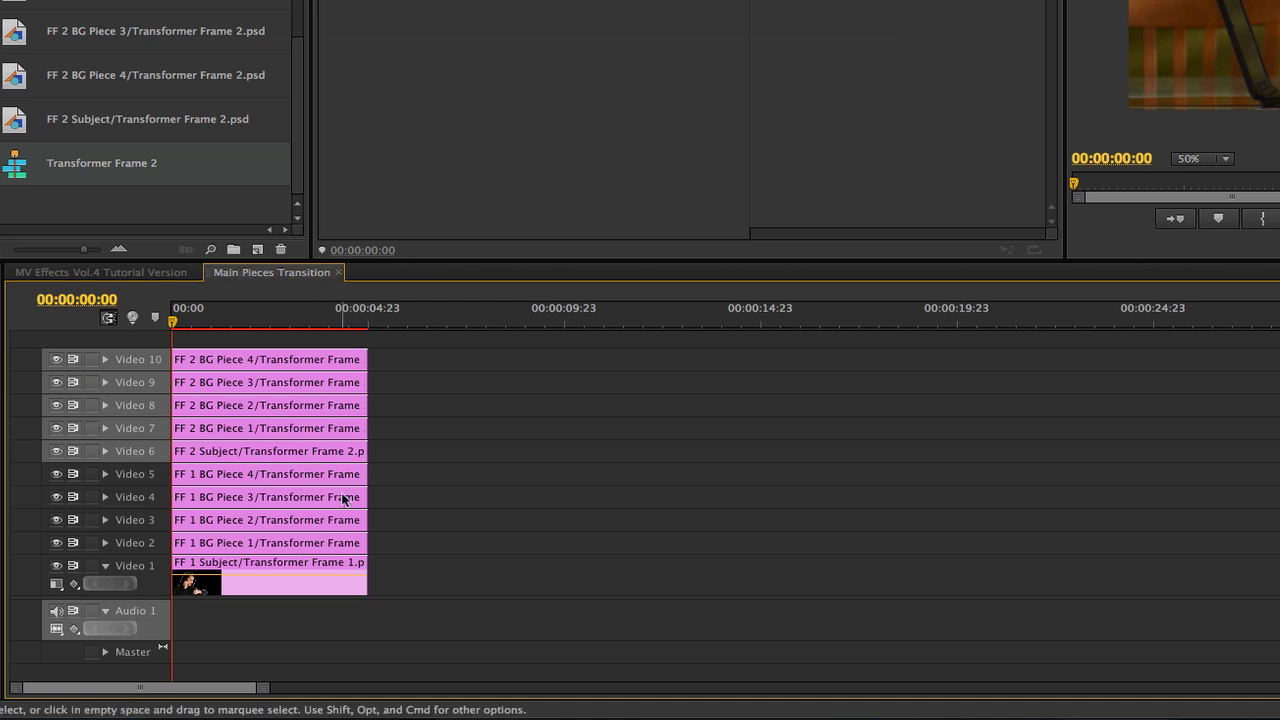
Step: Shift the FF 2 clips past the FF 1 clips and spread them over Video 2, 4, 6, 8 and 10, subject lowest
{"action": "left_click_drag", "start_coordinate": [410, 342], "coordinate": [465, 358]}
{"action": "left_click", "coordinate": [470, 495], "text": "shift"}
{"action": "left_click", "coordinate": [471, 454], "text": "shift"}
{"action": "left_click", "coordinate": [468, 405], "text": "shift"}
{"action": "left_click_drag", "start_coordinate": [387, 434], "coordinate": [303, 543]}
Step: Spread the FF 1 BG Piece 1 to 4 clips upward onto Video 3, 5, 7 and 9, leaving the subject on Video 1
{"action": "left_click_drag", "start_coordinate": [289, 543], "coordinate": [281, 474]}
{"action": "left_click", "coordinate": [284, 519], "text": "shift"}
{"action": "left_click", "coordinate": [281, 473], "text": "shift"}
{"action": "left_click", "coordinate": [281, 451]}
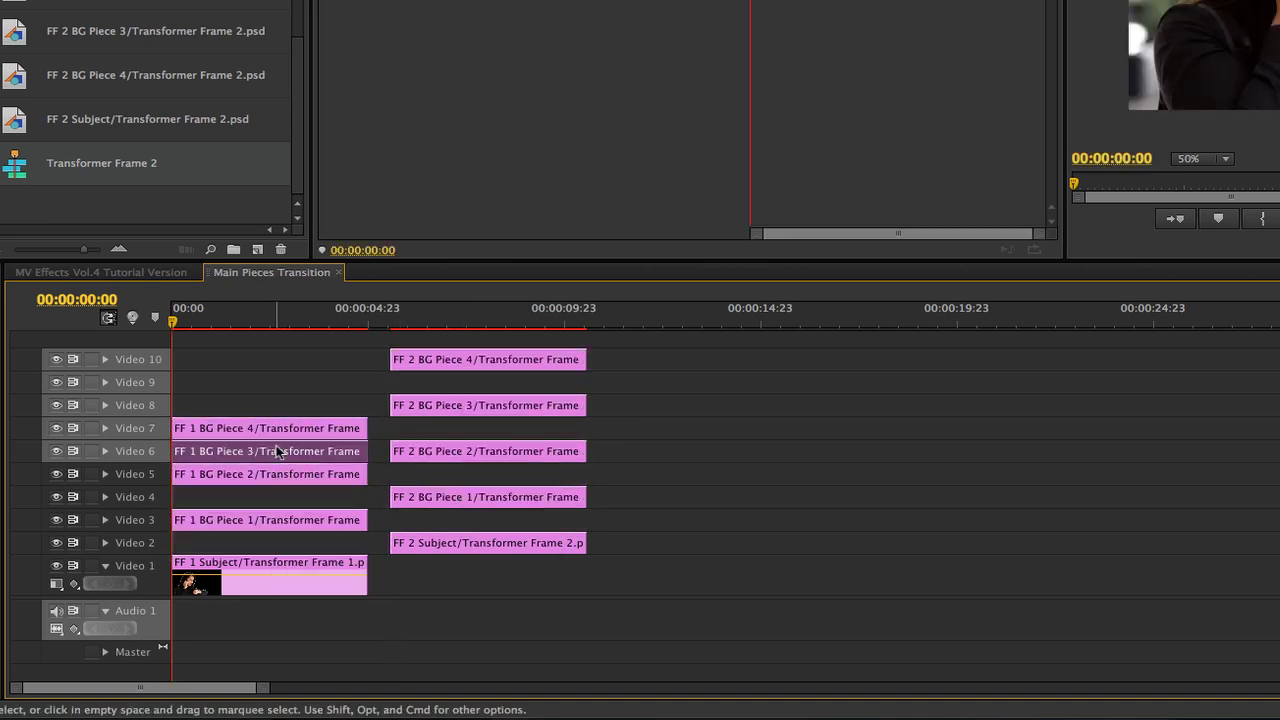
{"action": "left_click", "coordinate": [281, 430], "text": "shift"}
{"action": "left_click", "coordinate": [283, 424], "text": "shift"}
{"action": "left_click_drag", "start_coordinate": [281, 430], "coordinate": [284, 382]}
Step: Move all five FF 2 clips back to the sequence start so they alternate with the FF 1 clips
{"action": "left_click", "coordinate": [494, 360]}
{"action": "left_click", "coordinate": [494, 405], "text": "shift"}
{"action": "left_click", "coordinate": [493, 451], "text": "shift"}
{"action": "left_click", "coordinate": [492, 496], "text": "shift"}
{"action": "left_click_drag", "start_coordinate": [482, 542], "coordinate": [262, 538]}
Step: Target all the video tracks and collapse the Video 1 track
{"action": "left_click", "coordinate": [147, 487], "text": "shift"}
{"action": "key", "text": "equal"}
{"action": "key", "text": "equal"}
{"action": "left_click", "coordinate": [1031, 537]}
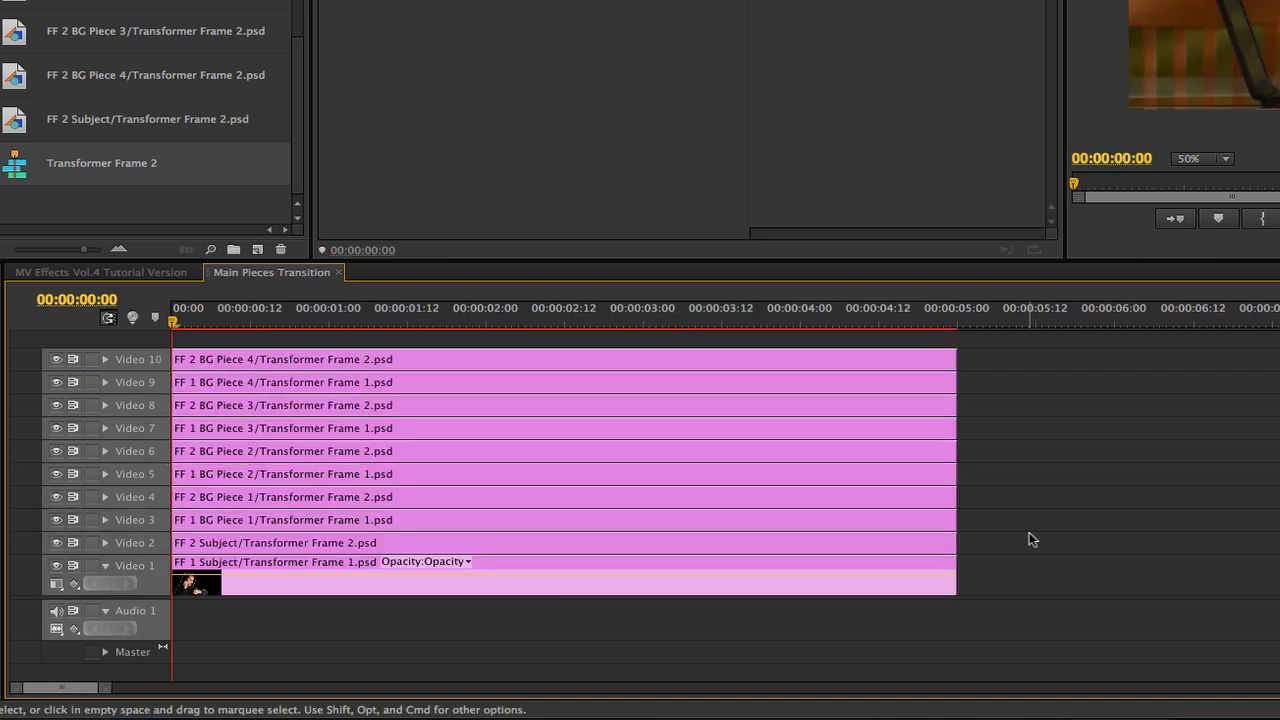
{"action": "left_click", "coordinate": [105, 566]}
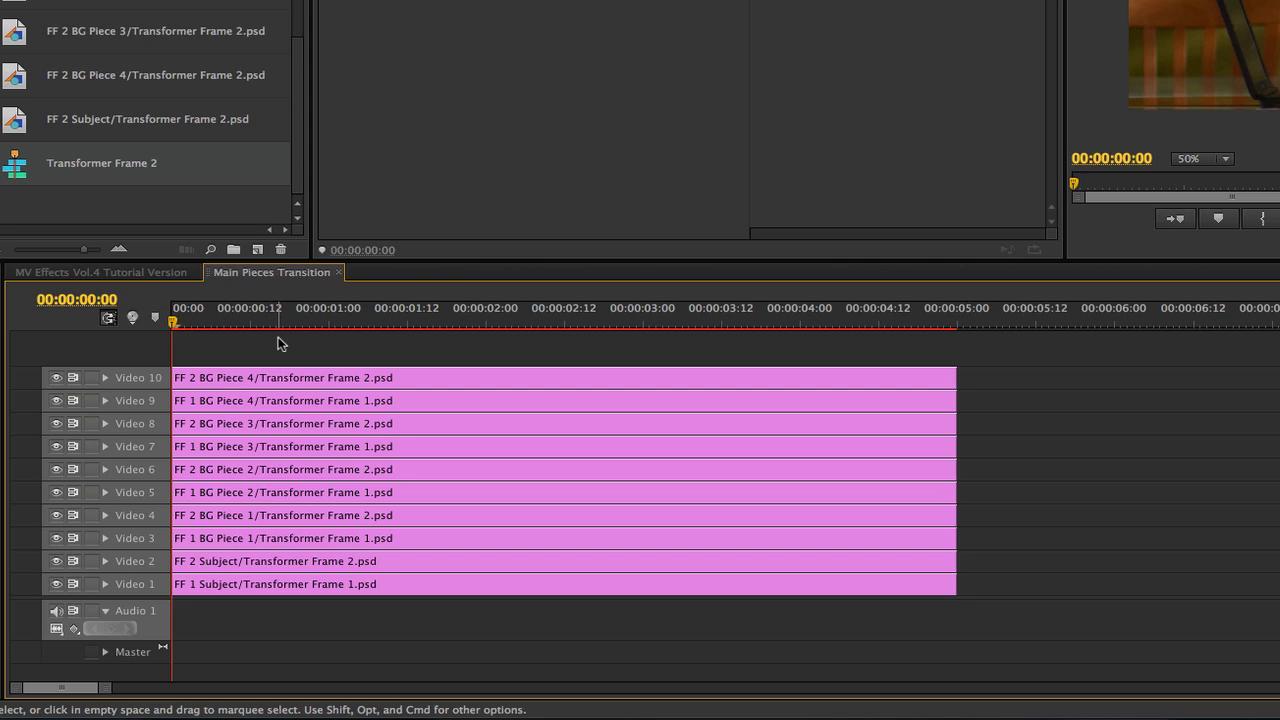
Step: Apply the Basic 3D video effect to all the clips on Video 5 through Video 10
{"action": "left_click_drag", "start_coordinate": [245, 333], "coordinate": [222, 490]}
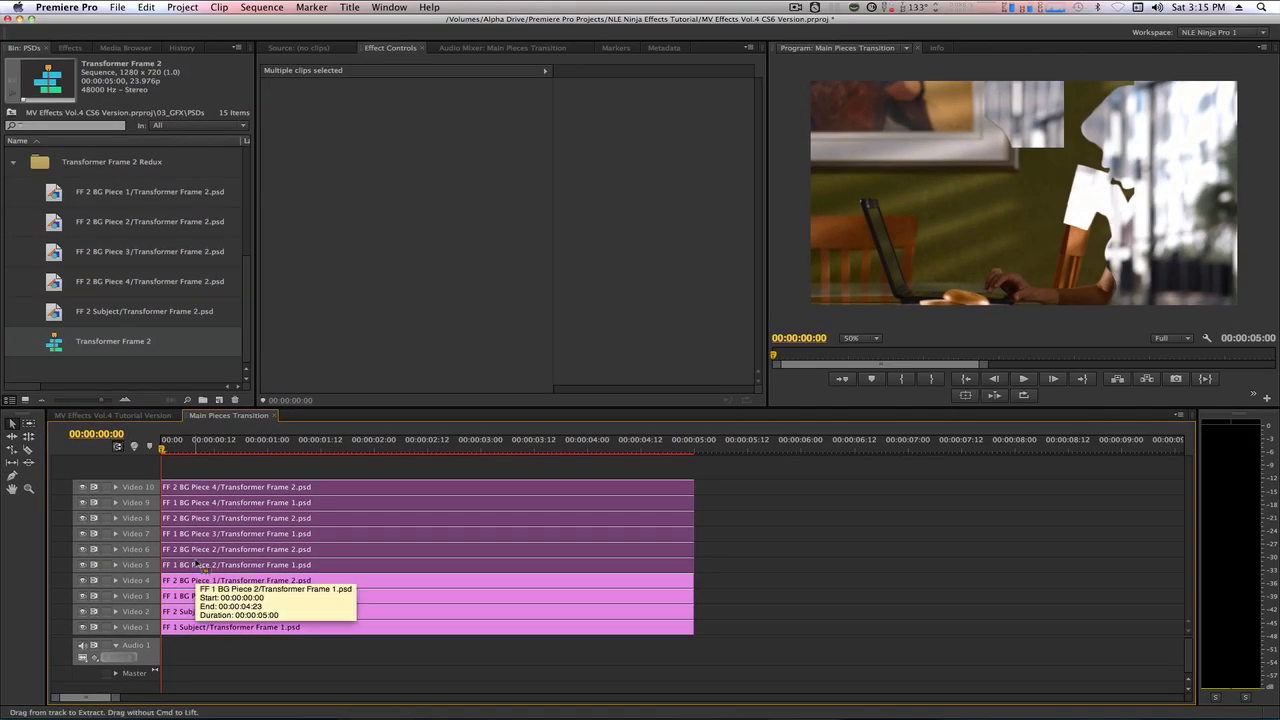
{"action": "key", "text": "shift+7"}
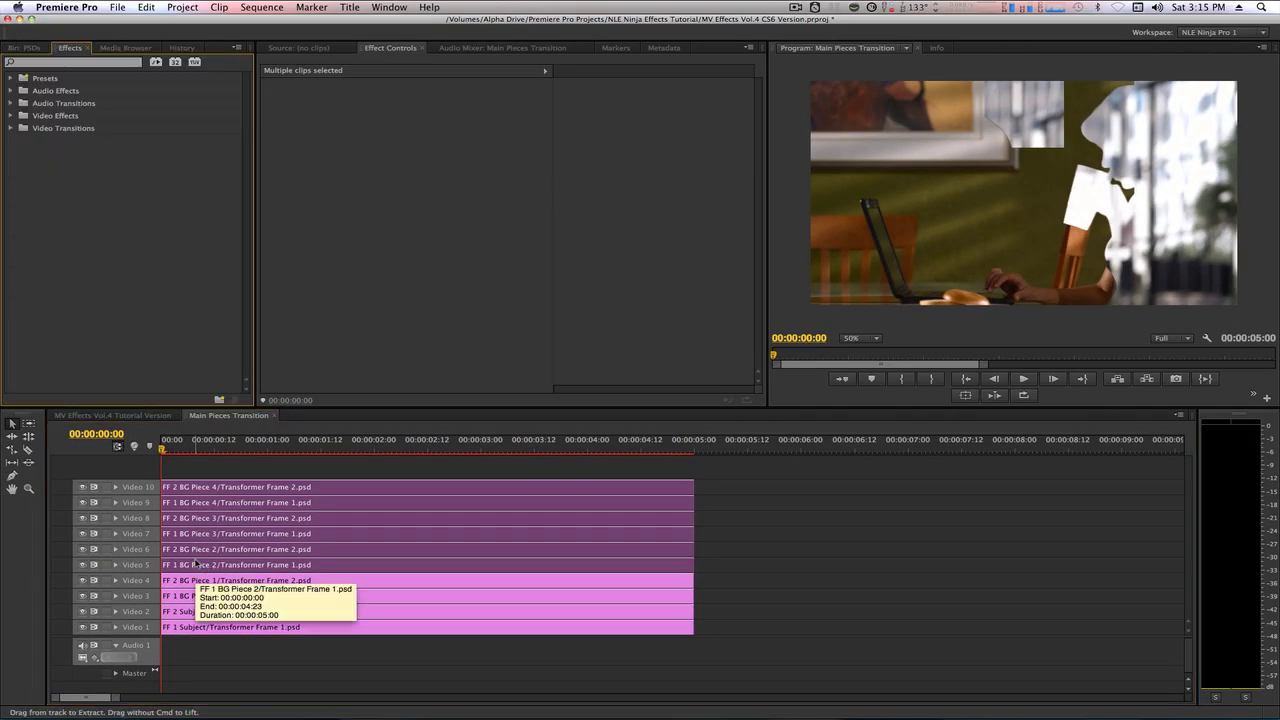
{"action": "left_click", "coordinate": [62, 63]}
{"action": "type", "text": "bas"}
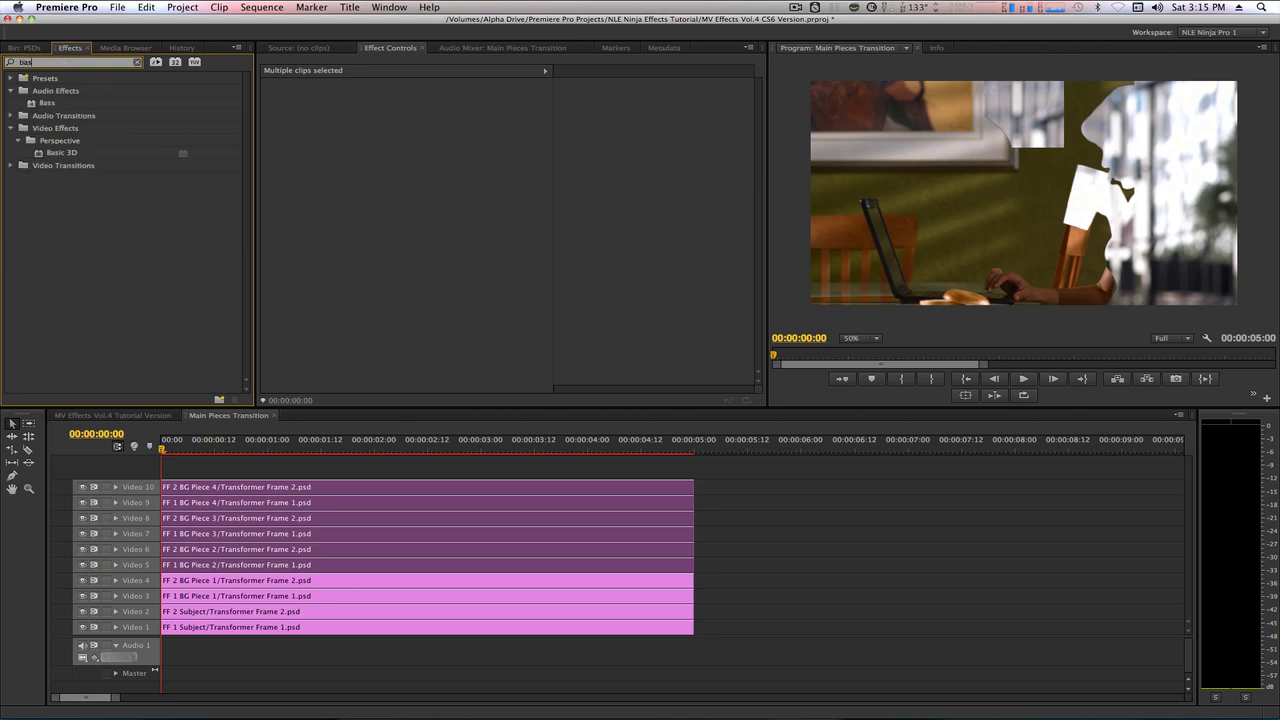
{"action": "type", "text": "ic 3d"}
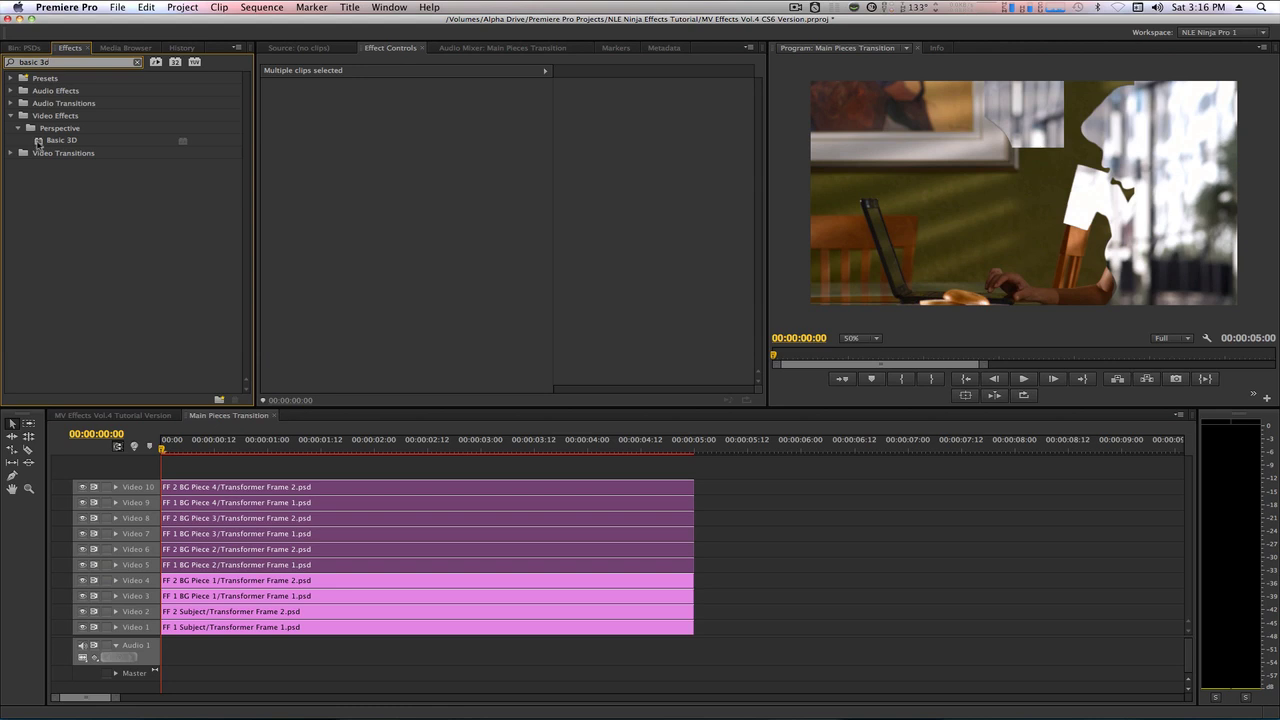
{"action": "left_click_drag", "start_coordinate": [38, 143], "coordinate": [450, 555]}
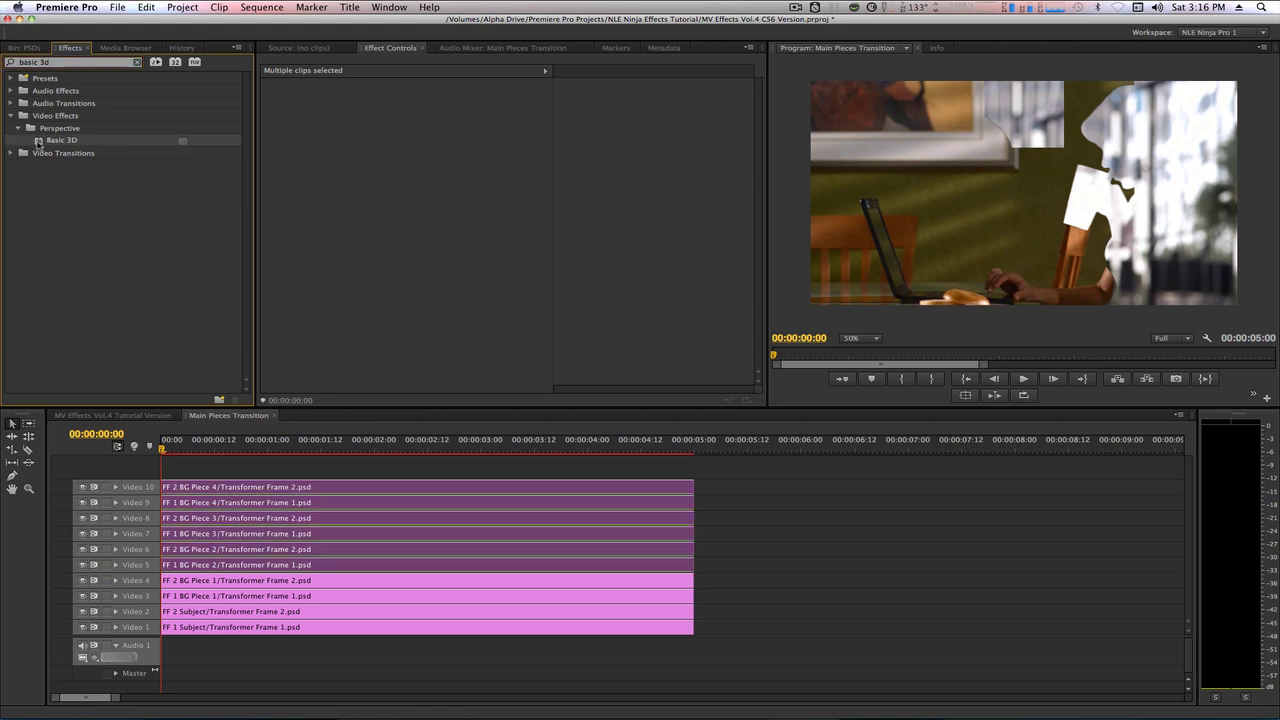
{"action": "left_click", "coordinate": [645, 467]}
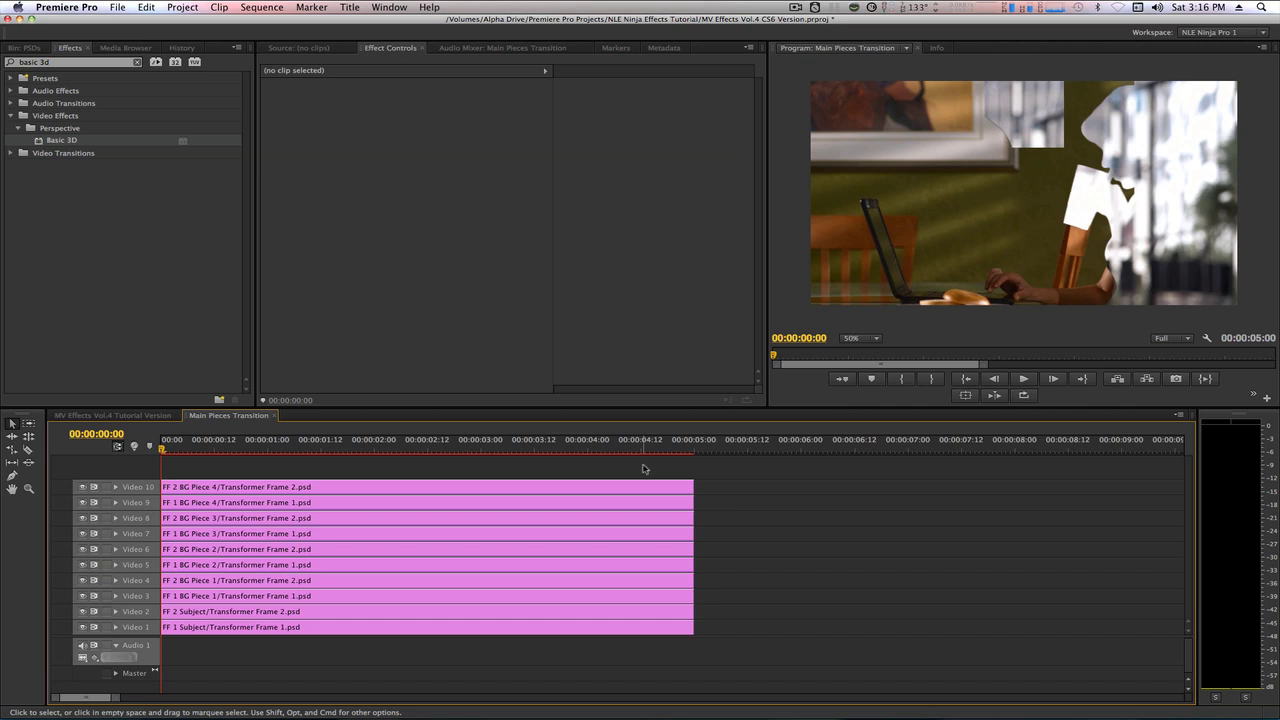
Step: Start Position keyframing on the FF 1 Subject clip at 00:00:00:10
{"action": "left_click", "coordinate": [188, 627]}
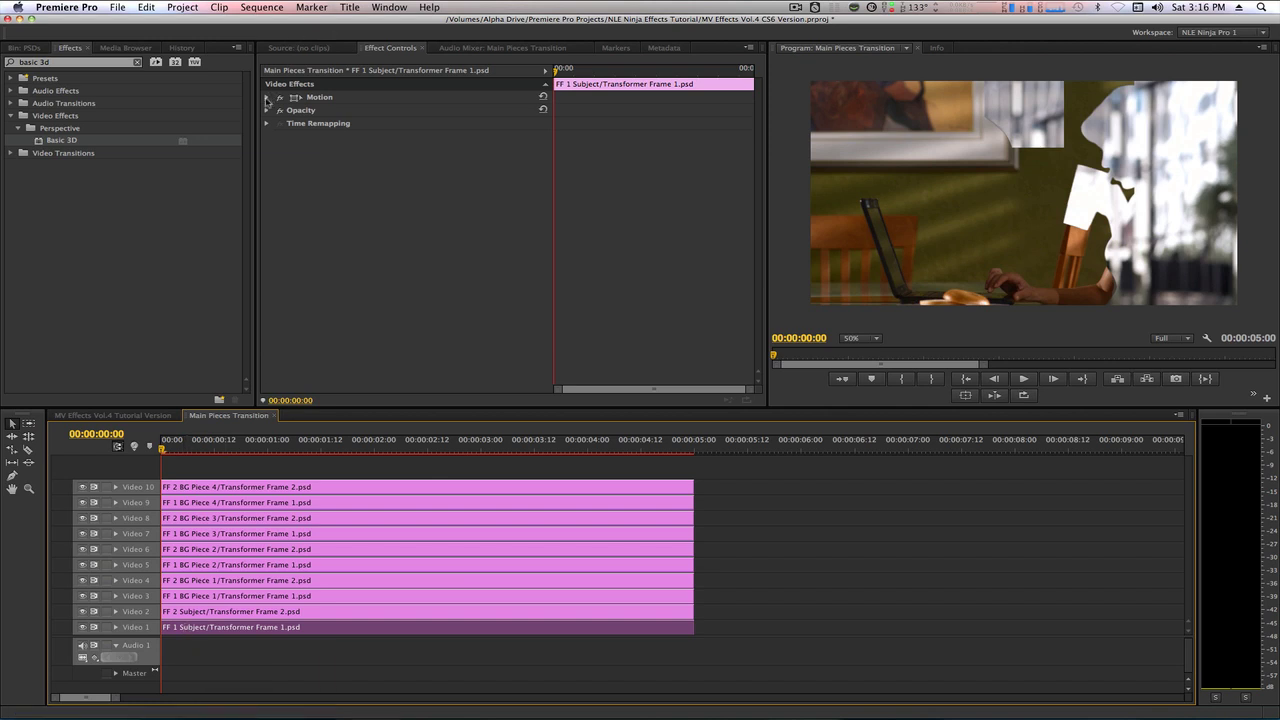
{"action": "left_click", "coordinate": [267, 98]}
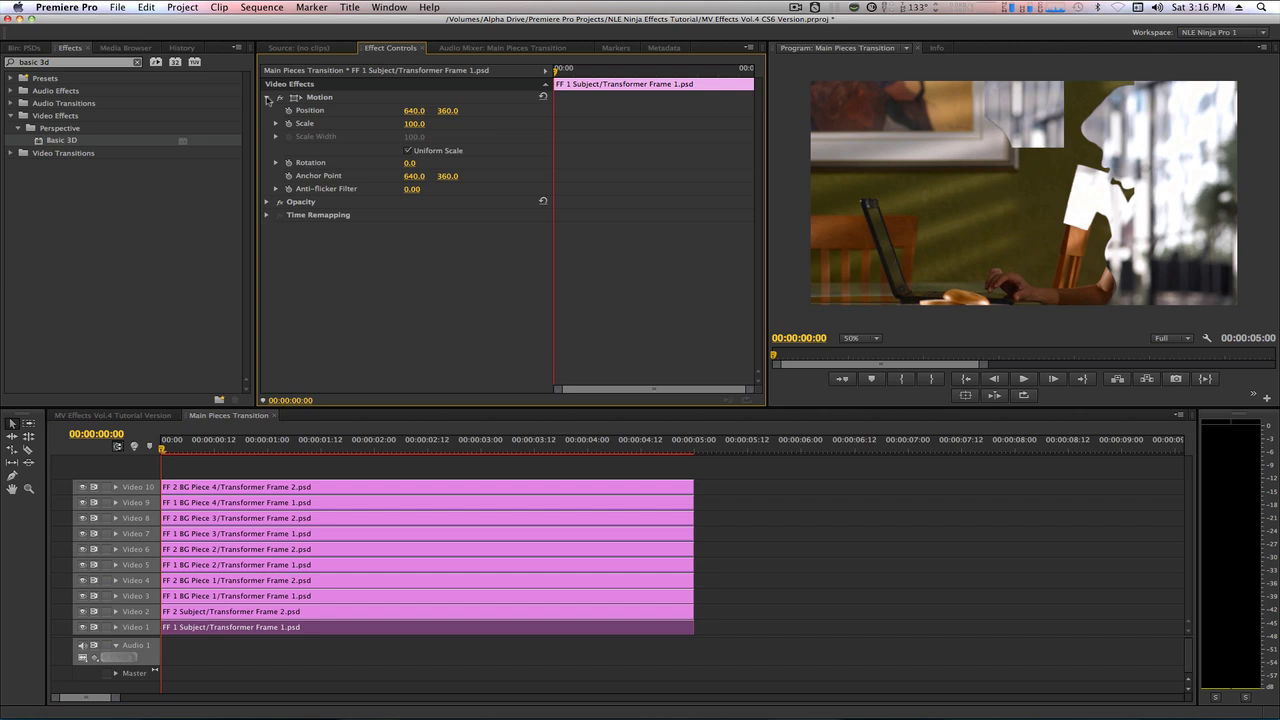
{"action": "key", "text": "shift+Right"}
{"action": "key", "text": "shift+Right"}
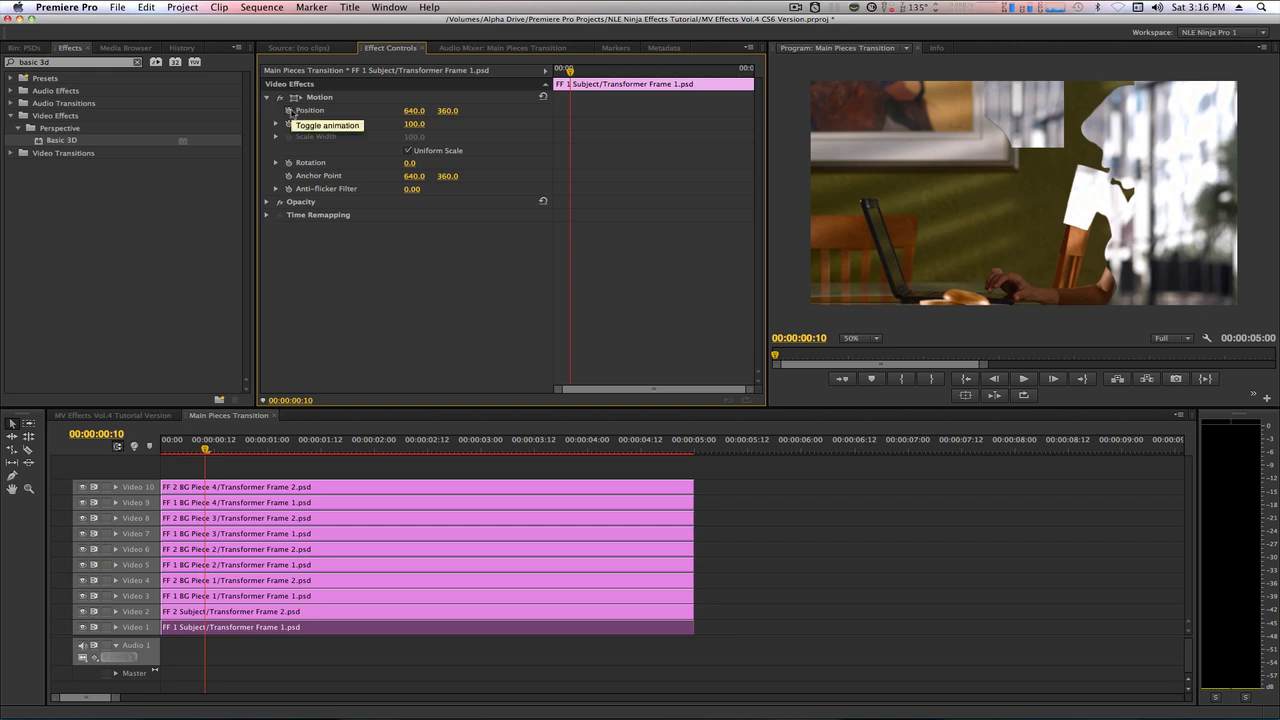
{"action": "left_click", "coordinate": [289, 111]}
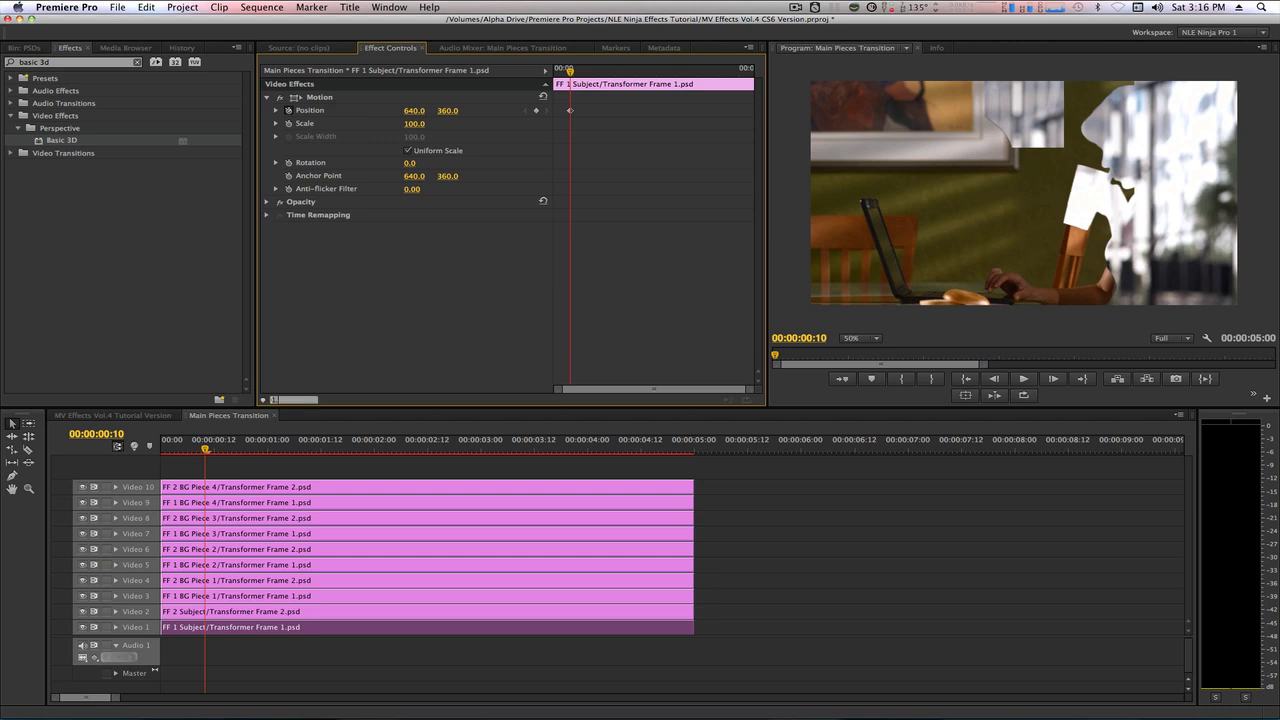
Step: Add a Scale keyframe at 00:00:01:01 and a Position keyframe at 00:00:01:11 on the FF 1 Subject clip
{"action": "type", "text": "101"}
{"action": "key", "text": "Return"}
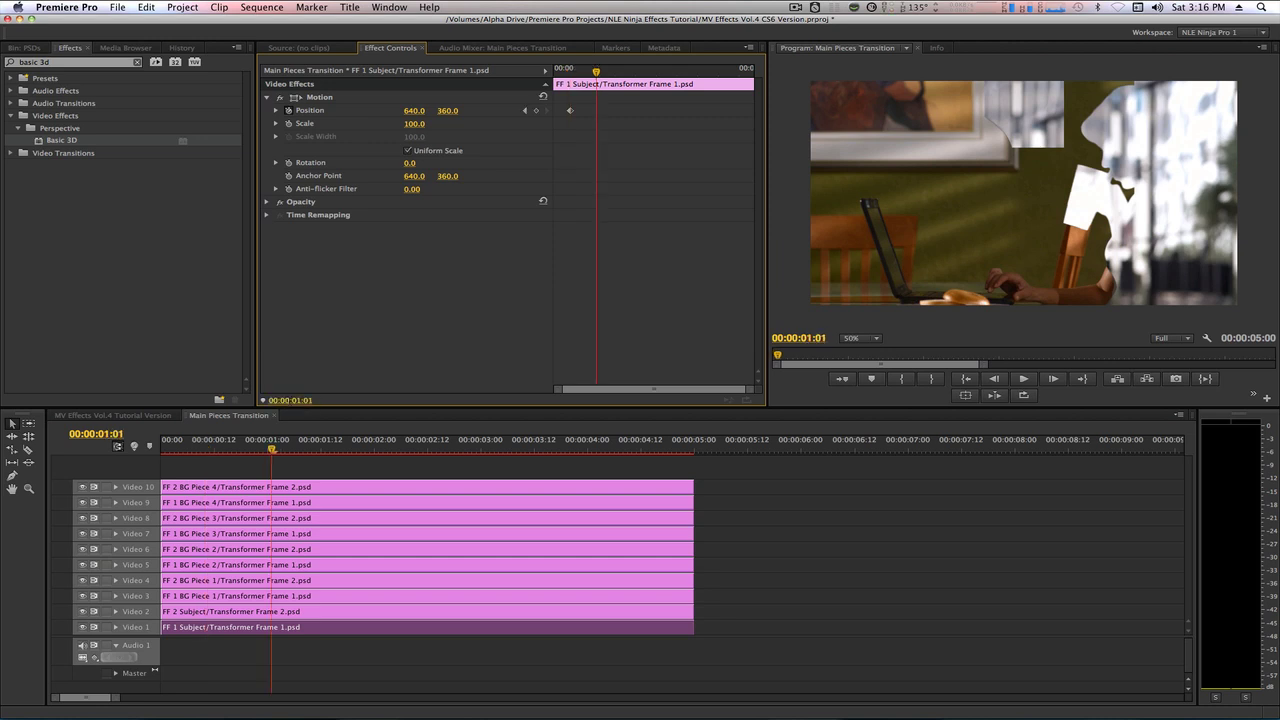
{"action": "left_click", "coordinate": [289, 123]}
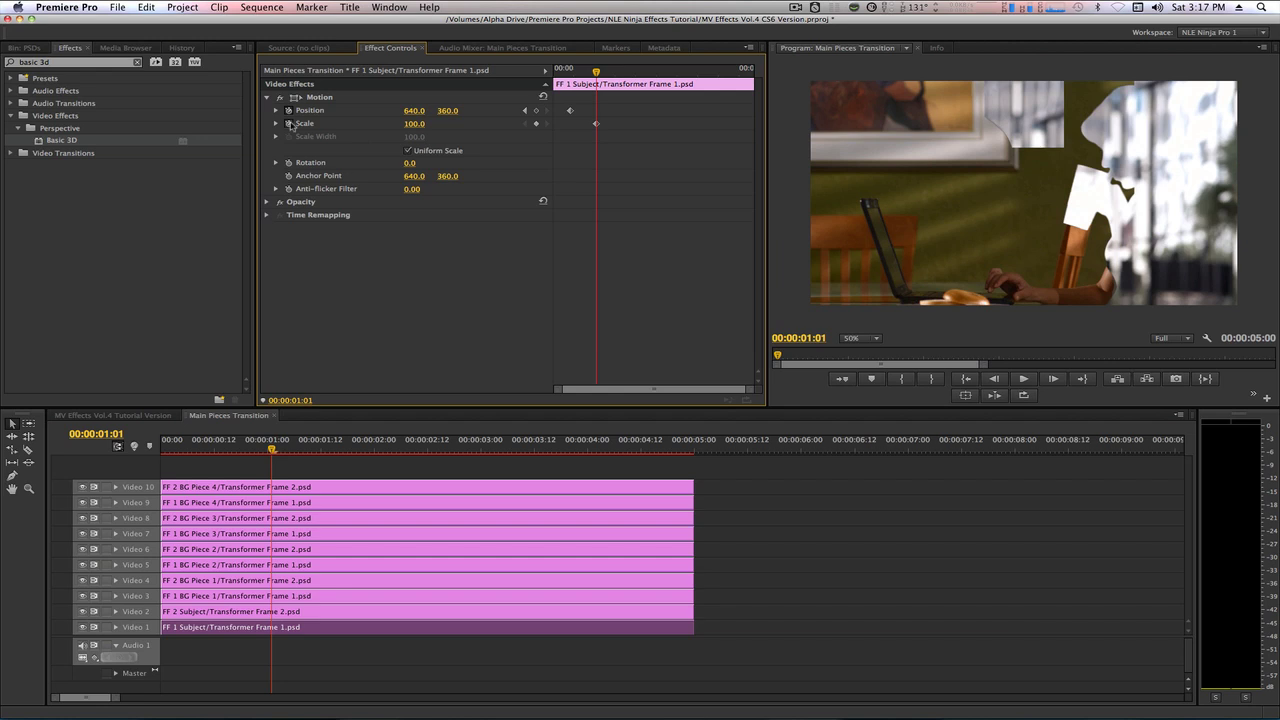
{"action": "key", "text": "shift+Right"}
{"action": "key", "text": "shift+Right"}
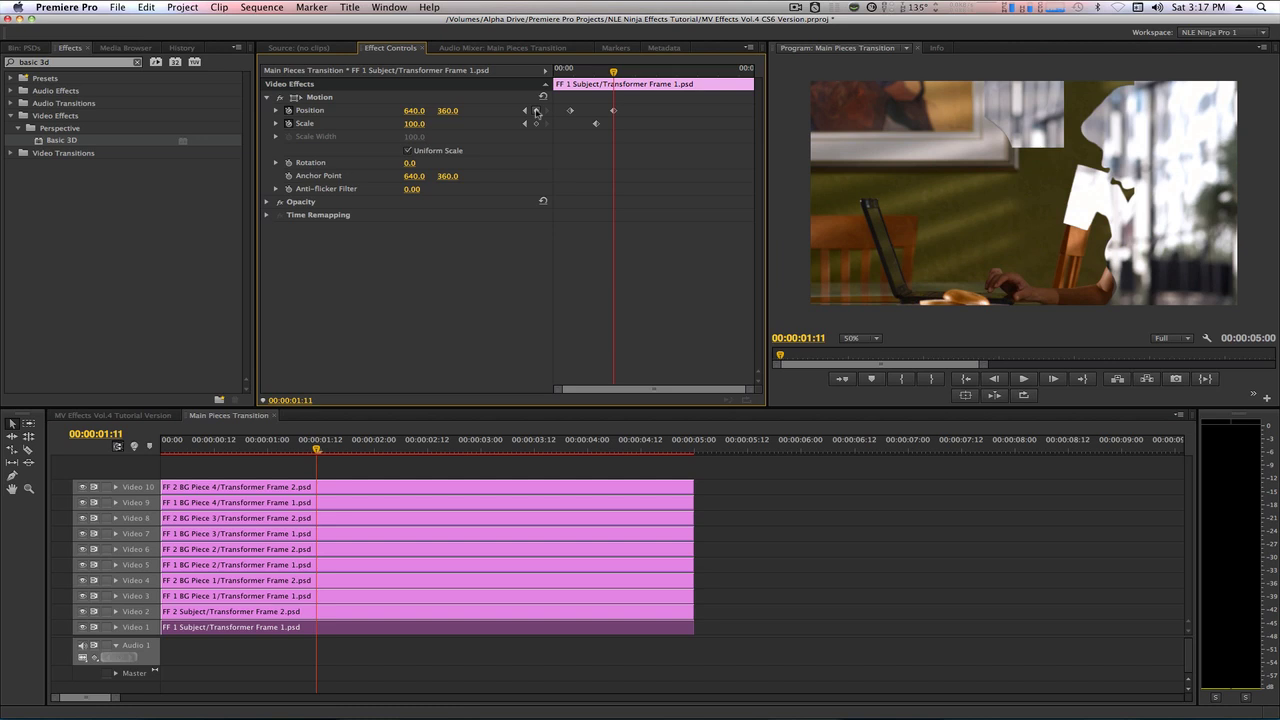
Step: Keyframe the FF 1 Subject clip at 00:00:02:02 with a horizontal position of 1884 and a scale of 83
{"action": "left_click", "coordinate": [290, 400]}
{"action": "type", "text": "202"}
{"action": "key", "text": "Return"}
{"action": "left_click", "coordinate": [414, 110]}
{"action": "type", "text": "1884"}
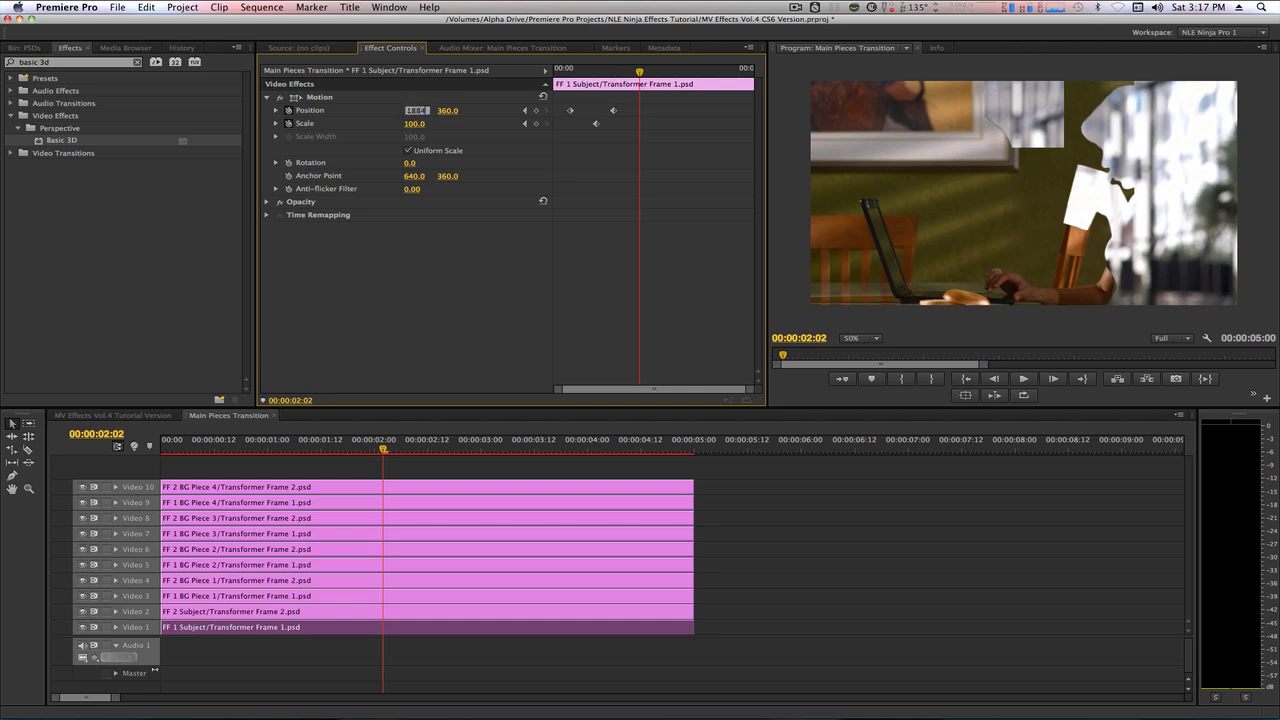
{"action": "key", "text": "Return"}
{"action": "left_click", "coordinate": [412, 123]}
{"action": "type", "text": "83"}
{"action": "key", "text": "Return"}
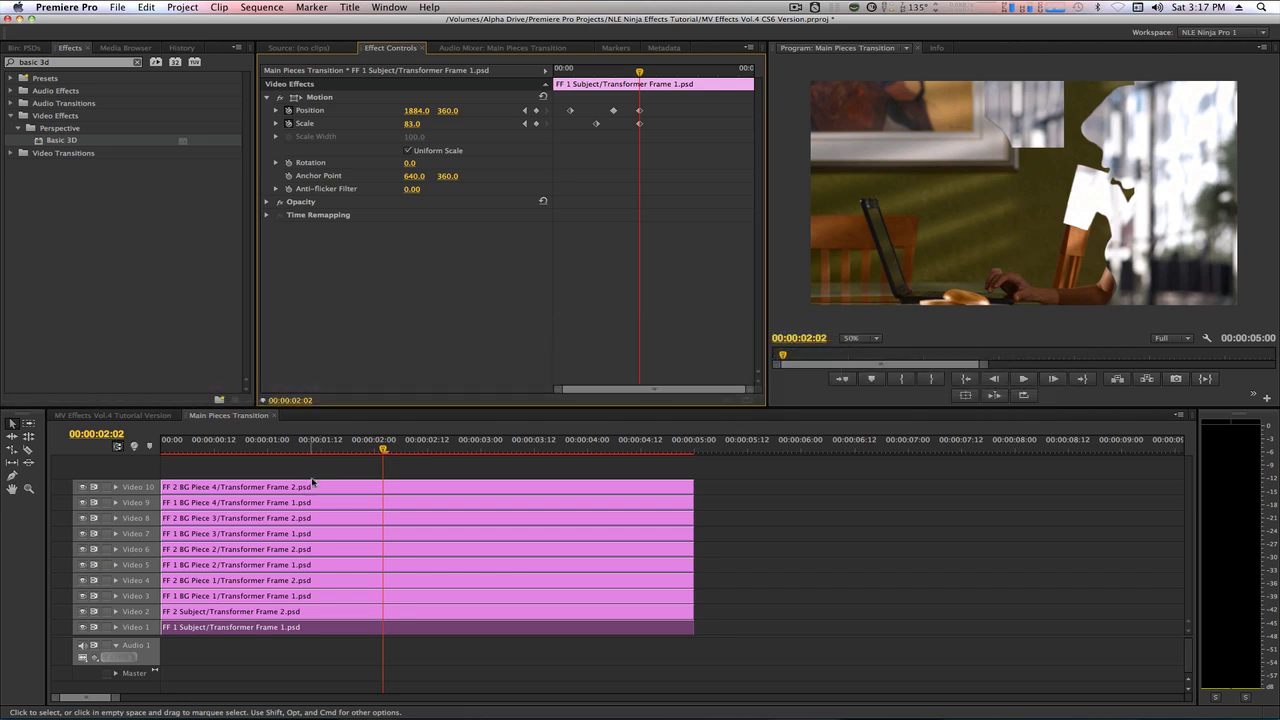
Step: Disable all the clips above FF 1 Subject and return to the start of the sequence
{"action": "left_click_drag", "start_coordinate": [311, 468], "coordinate": [277, 613]}
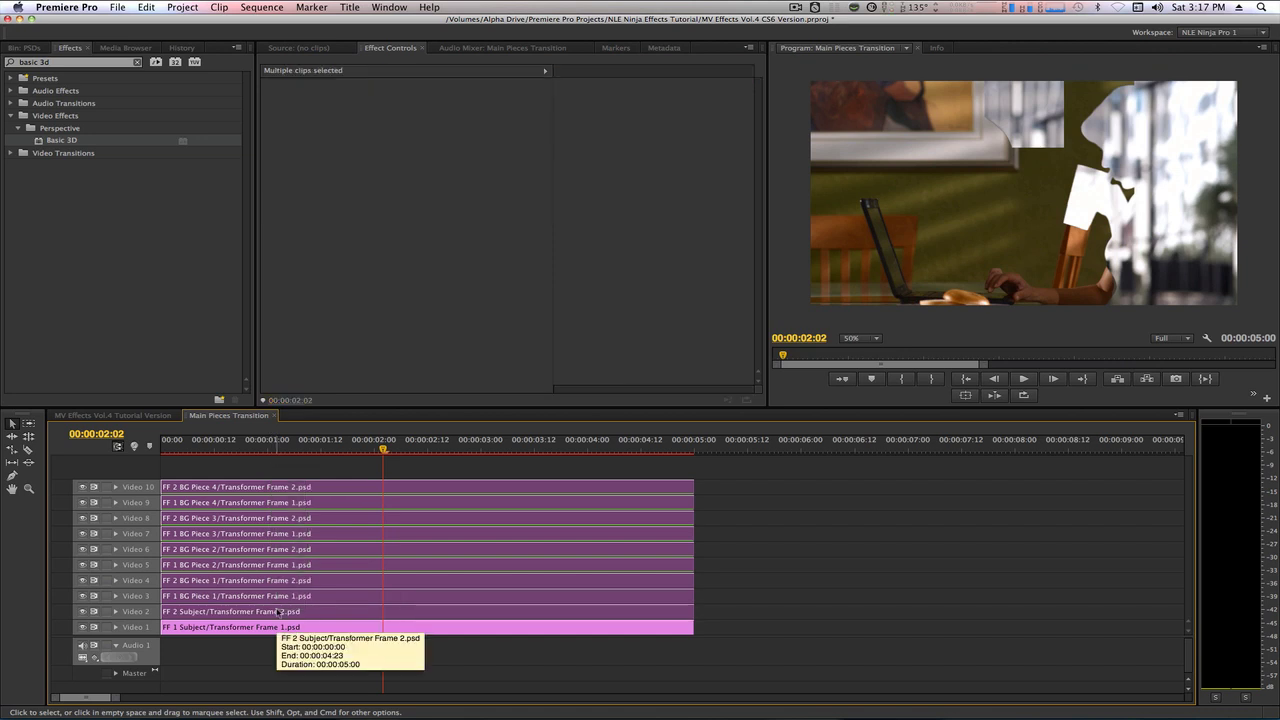
{"action": "key", "text": "ctrl+b"}
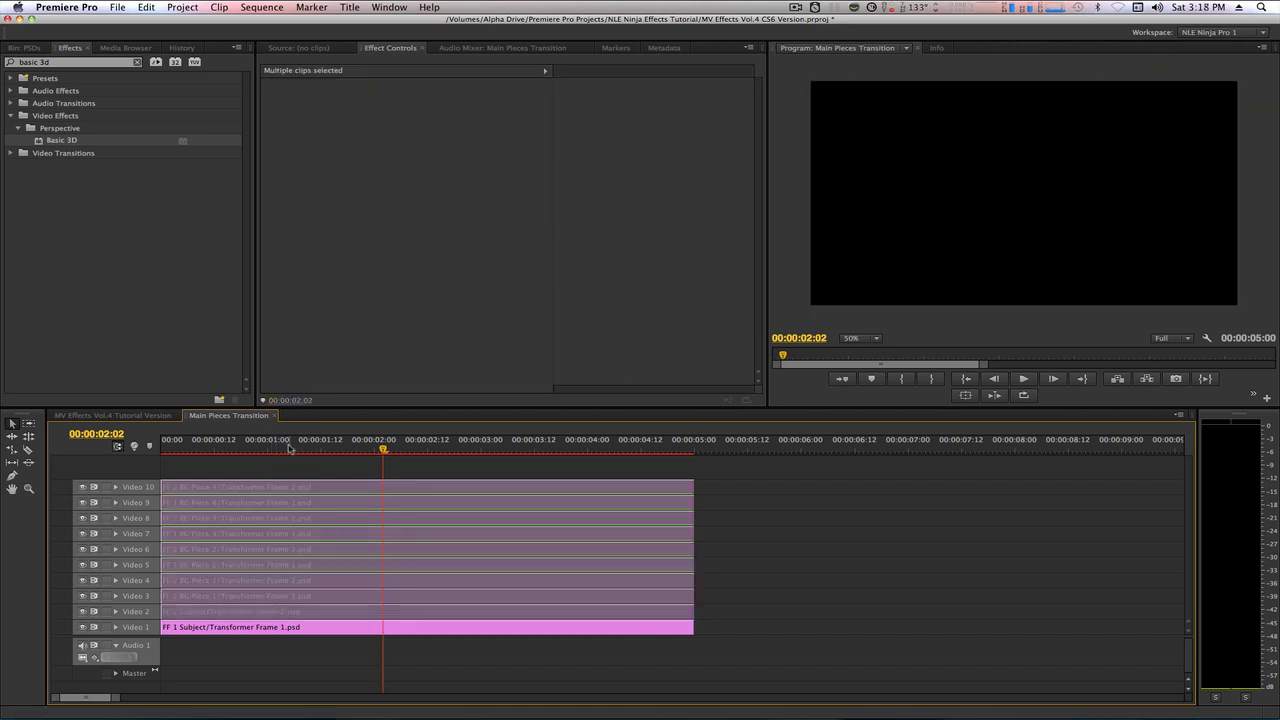
{"action": "key", "text": "Home"}
{"action": "left_click", "coordinate": [235, 464]}
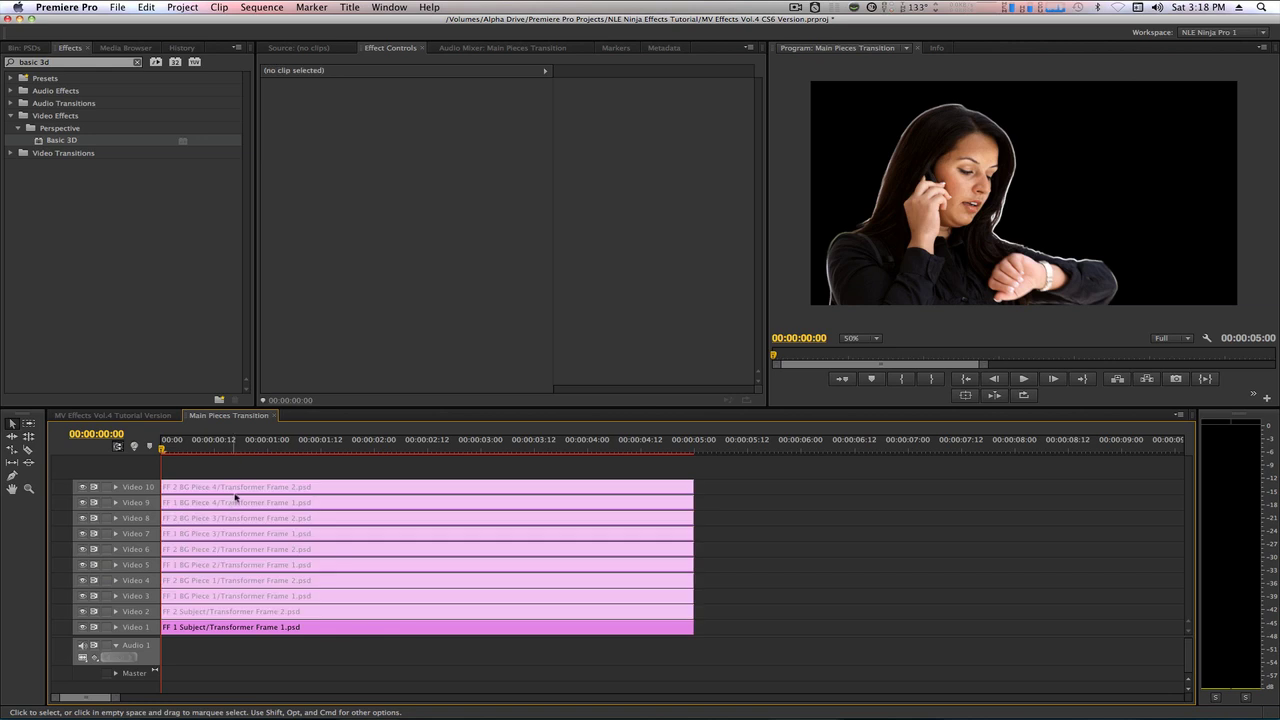
Step: Enable the FF 2 Subject clip and start its Position and Scale keyframing at 00:00:00:20
{"action": "left_click", "coordinate": [173, 613]}
{"action": "key", "text": "shift+super+e"}
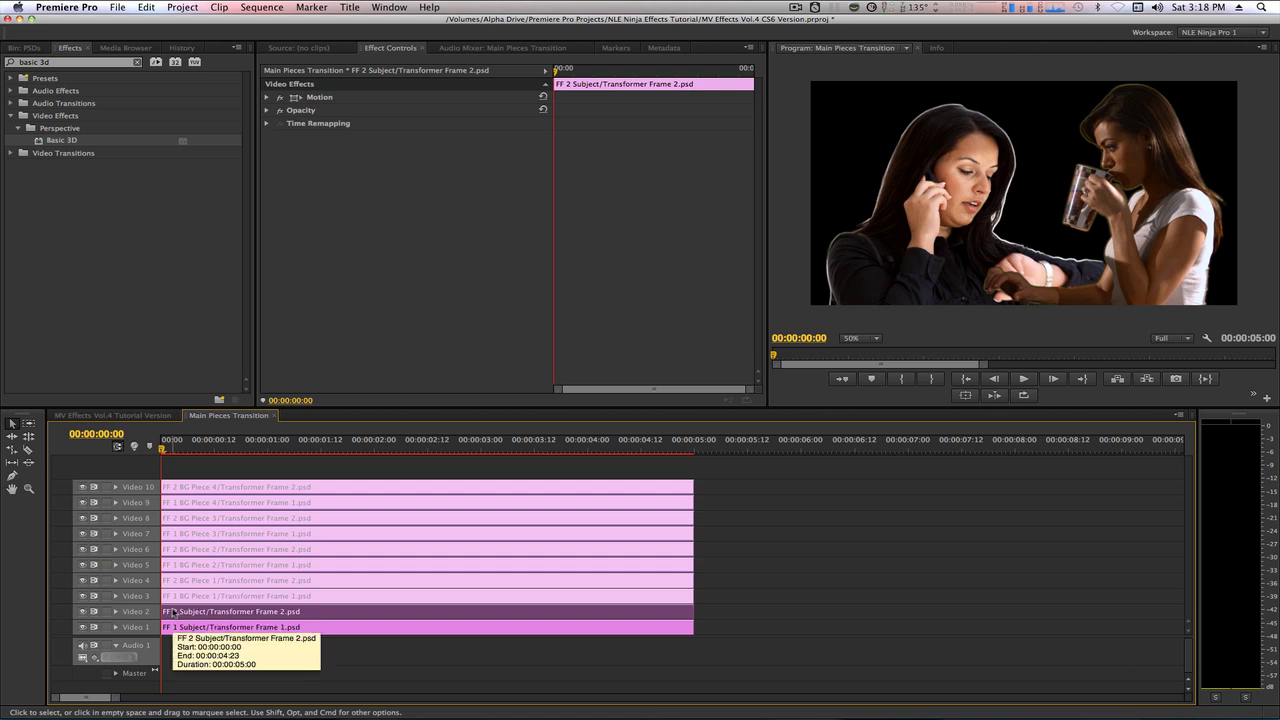
{"action": "key", "text": "shift+Right"}
{"action": "key", "text": "shift+Right"}
{"action": "key", "text": "shift+Right"}
{"action": "key", "text": "shift+Right"}
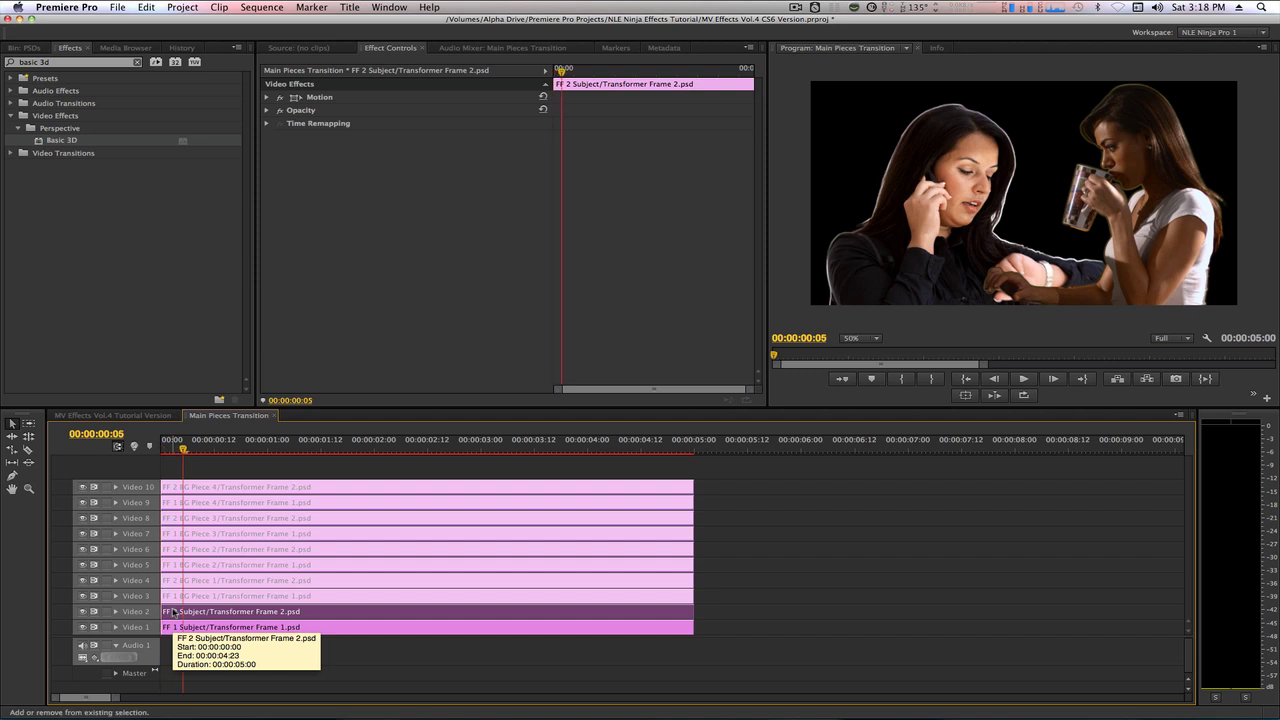
{"action": "left_click", "coordinate": [267, 98]}
{"action": "left_click", "coordinate": [289, 111]}
{"action": "left_click", "coordinate": [289, 123]}
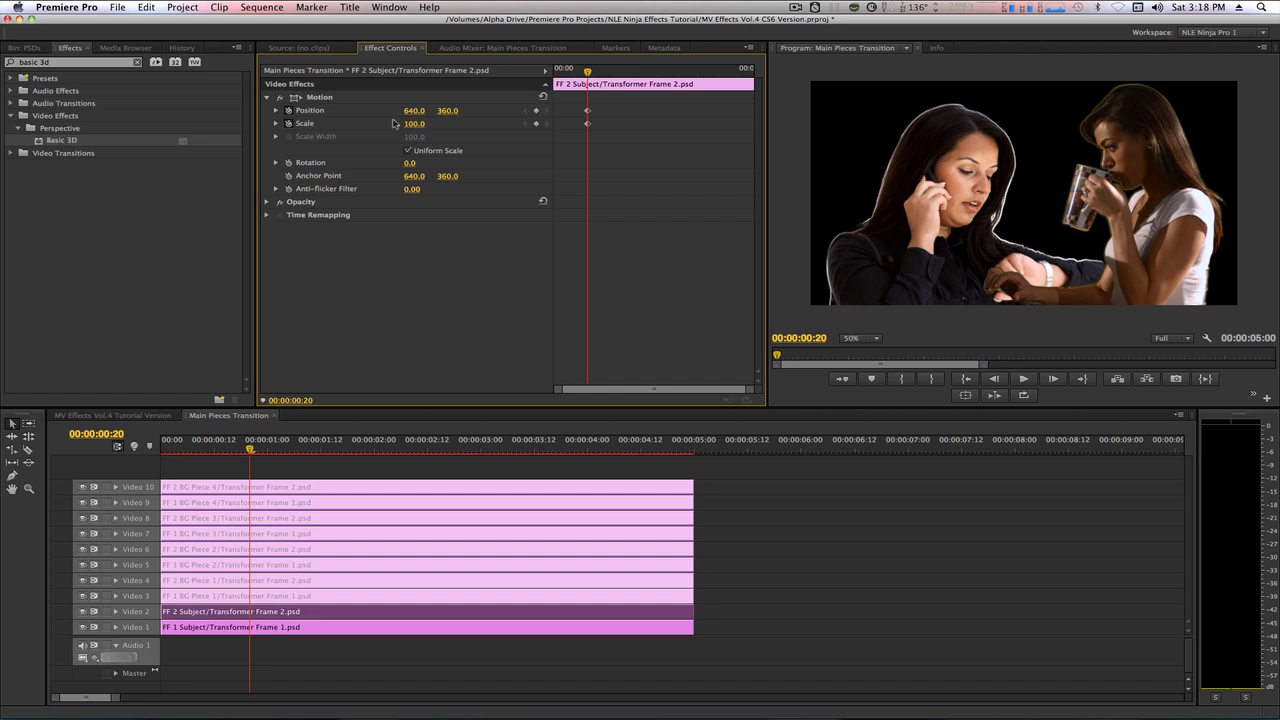
Step: Set the FF 2 Subject clip's horizontal position to 1675 and its scale to 71 at the 00:00:00:20 keyframes
{"action": "left_click", "coordinate": [415, 111]}
{"action": "type", "text": "1675"}
{"action": "key", "text": "Return"}
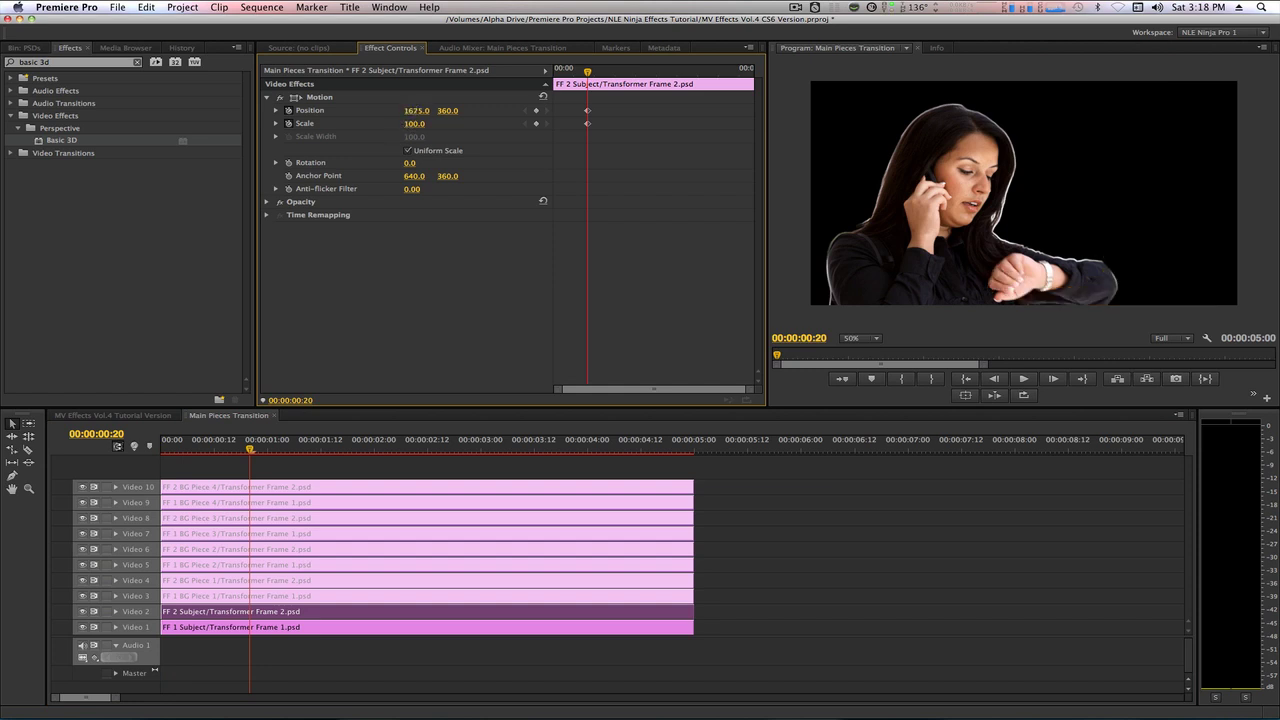
{"action": "left_click", "coordinate": [415, 124]}
{"action": "type", "text": "71"}
{"action": "key", "text": "Return"}
Step: Add Position and Scale keyframes with unchanged values to the FF 2 Subject clip at 00:00:01:21
{"action": "left_click", "coordinate": [306, 400]}
{"action": "type", "text": "1:21"}
{"action": "key", "text": "Return"}
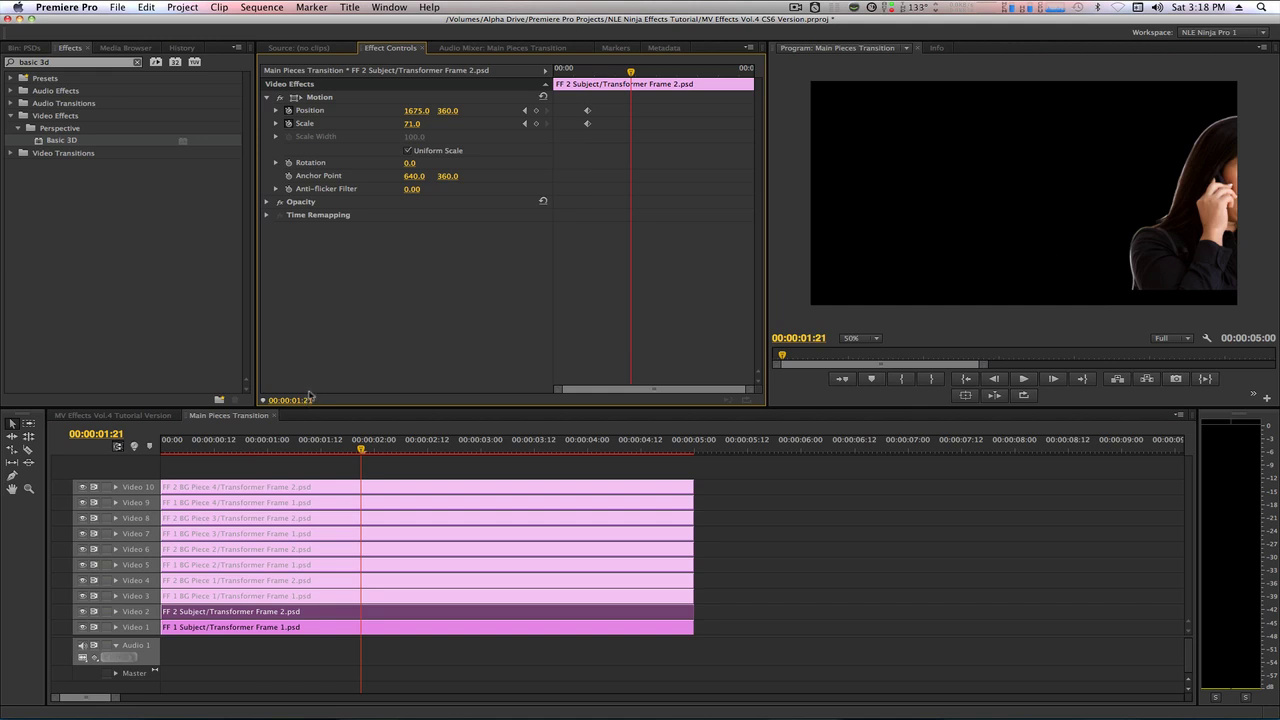
{"action": "left_click", "coordinate": [536, 110]}
{"action": "left_click", "coordinate": [536, 124]}
Step: Keyframe the FF 2 Subject clip's horizontal position at 640 at 00:00:02:12
{"action": "left_click", "coordinate": [295, 400]}
{"action": "type", "text": "2.12"}
{"action": "key", "text": "Return"}
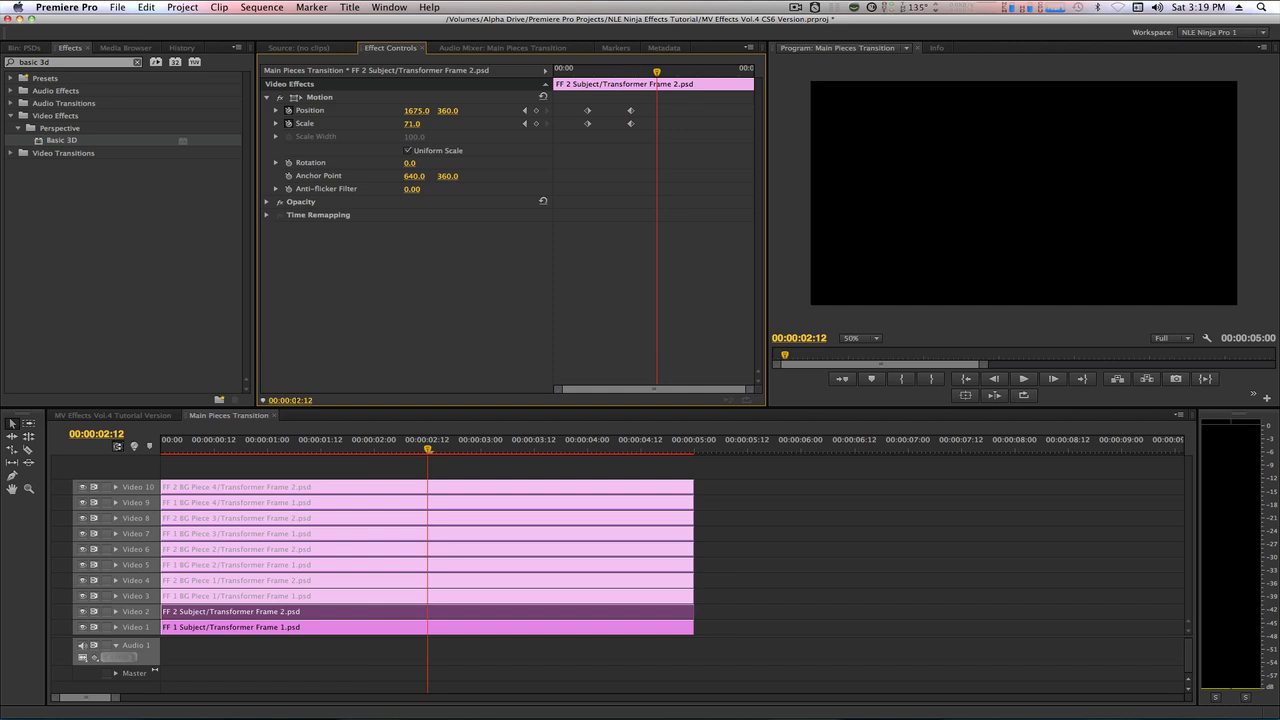
{"action": "left_click", "coordinate": [416, 111]}
{"action": "type", "text": "640"}
{"action": "key", "text": "Return"}
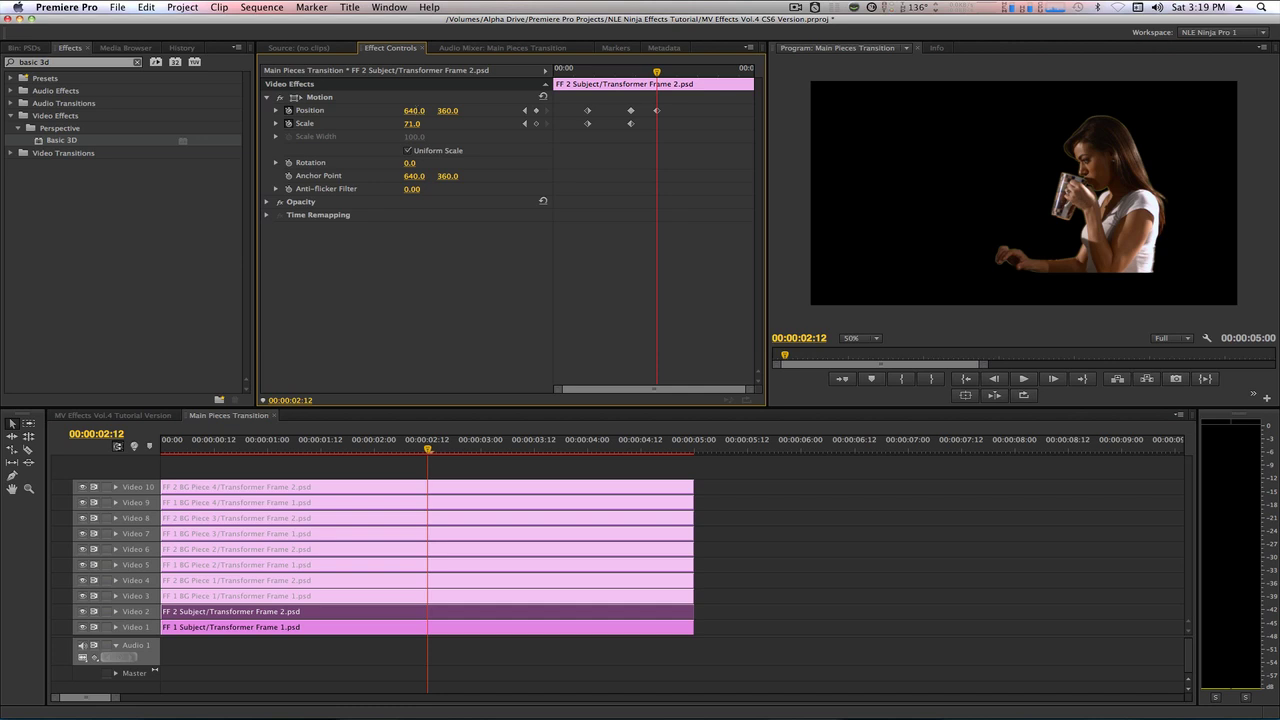
Step: Keyframe the FF 2 Subject clip's scale at 100 ten frames further on, at 00:00:02:22
{"action": "key", "text": "shift+Right"}
{"action": "key", "text": "shift+Right"}
{"action": "left_click", "coordinate": [414, 123]}
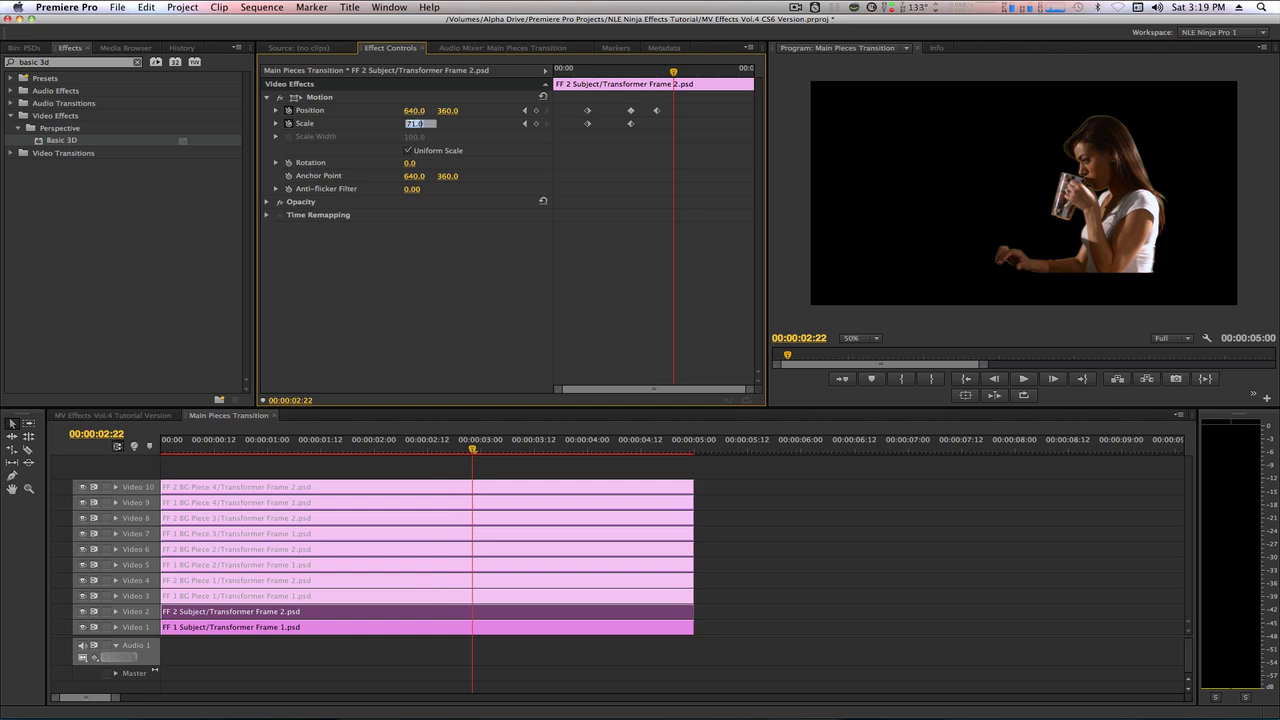
{"action": "type", "text": "100"}
{"action": "key", "text": "Return"}
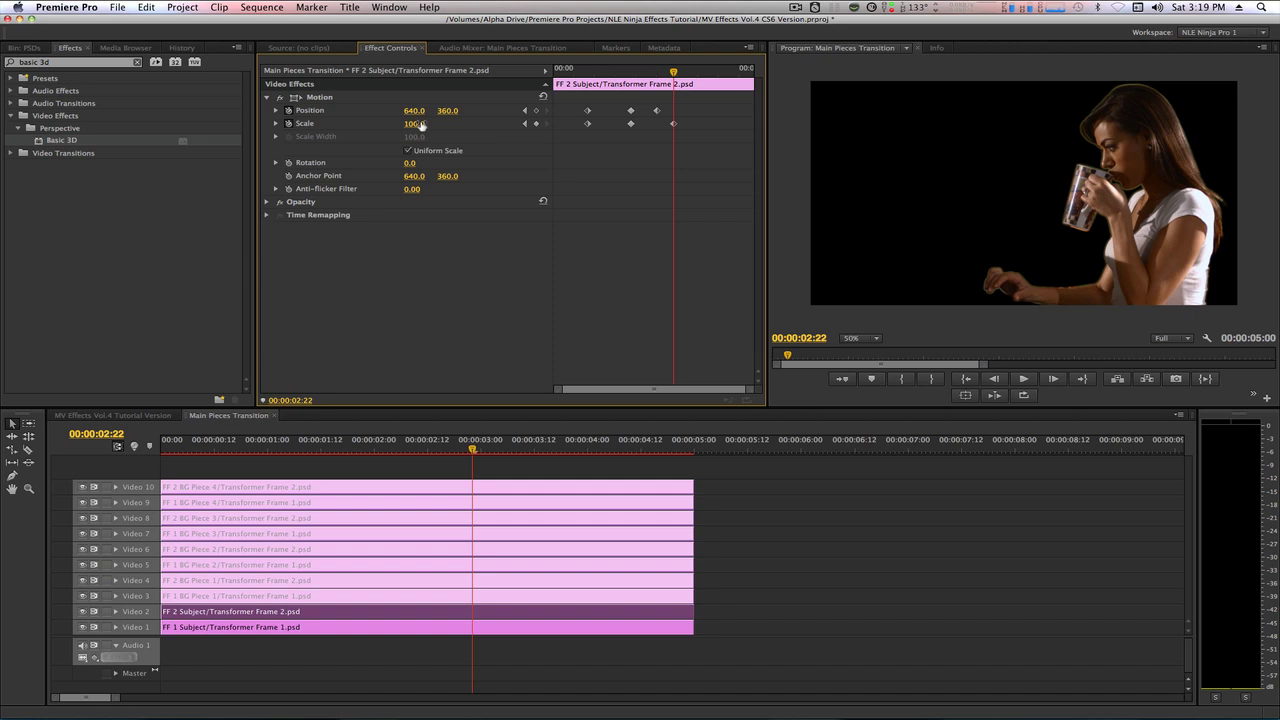
Step: Enable the FF 1 BG Piece 1 clip and start its Position keyframing at 00:00:01:11
{"action": "key", "text": "Home"}
{"action": "left_click", "coordinate": [194, 597]}
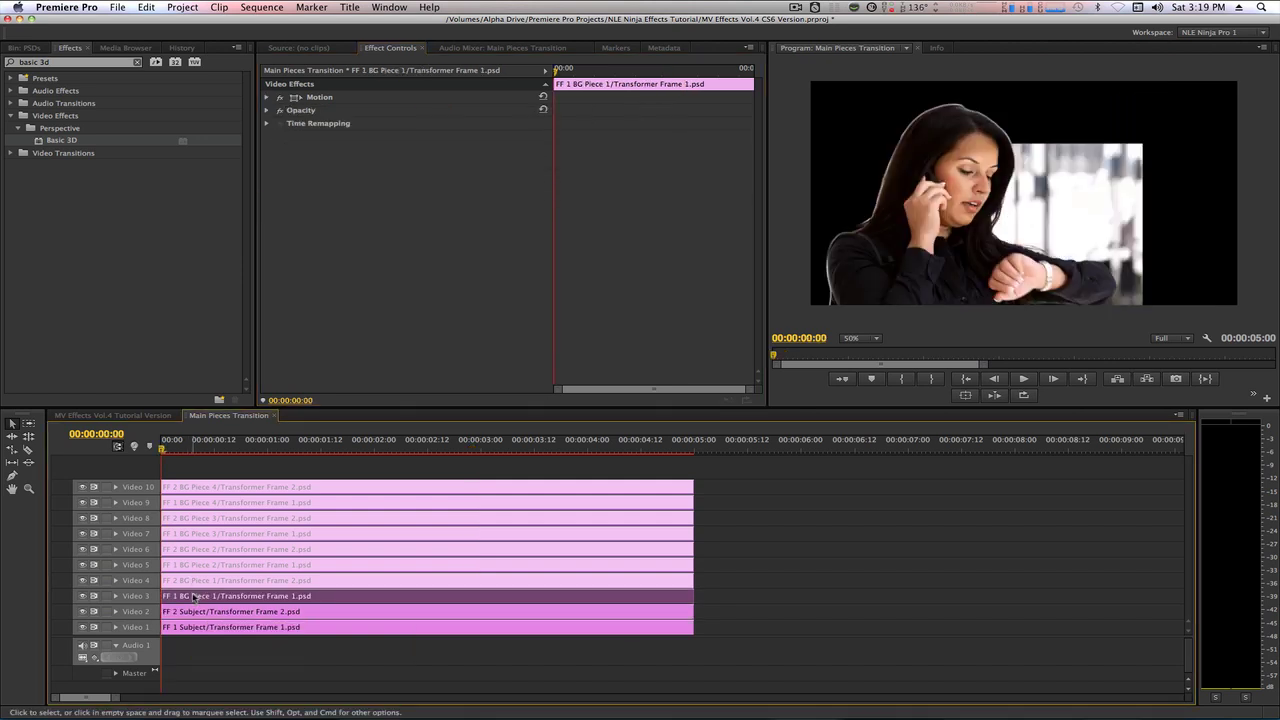
{"action": "left_click", "coordinate": [305, 402]}
{"action": "type", "text": "111"}
{"action": "key", "text": "Return"}
{"action": "left_click", "coordinate": [267, 98]}
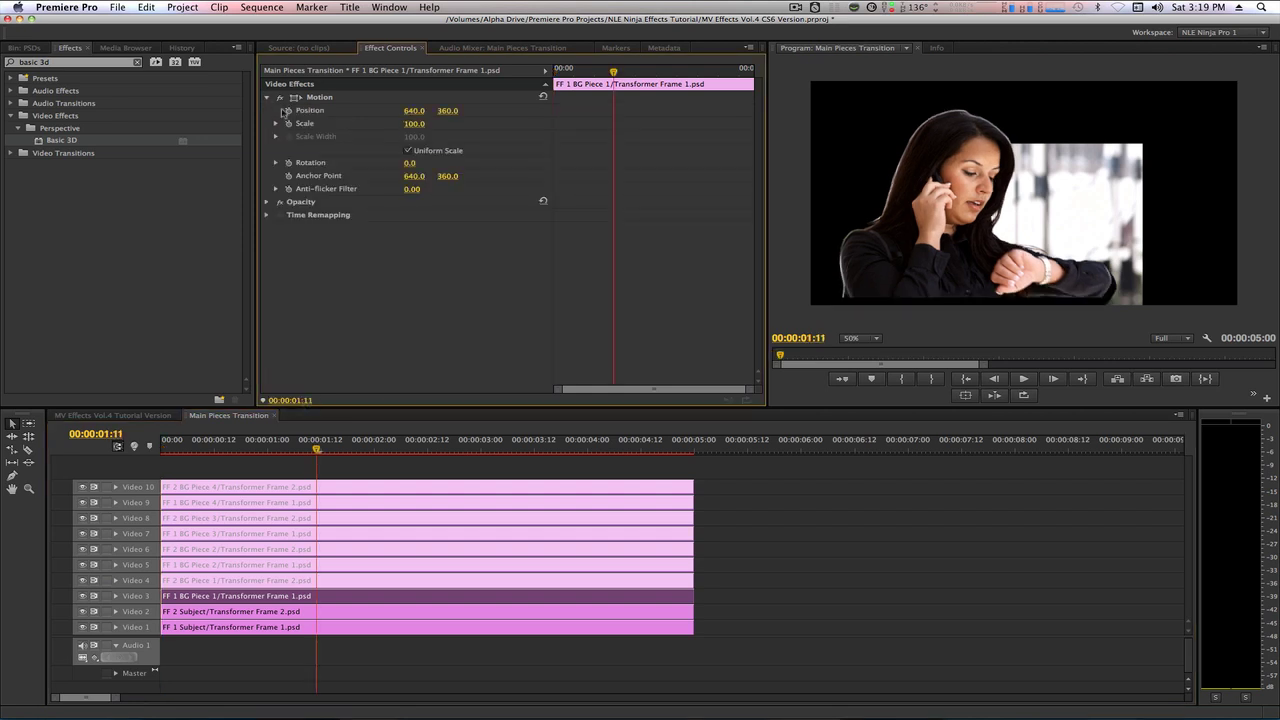
{"action": "left_click", "coordinate": [287, 110]}
Step: Keyframe the FF 1 BG Piece 1 clip's vertical position at 1038 at 00:00:02:02
{"action": "left_click", "coordinate": [289, 401]}
{"action": "type", "text": "202"}
{"action": "key", "text": "Return"}
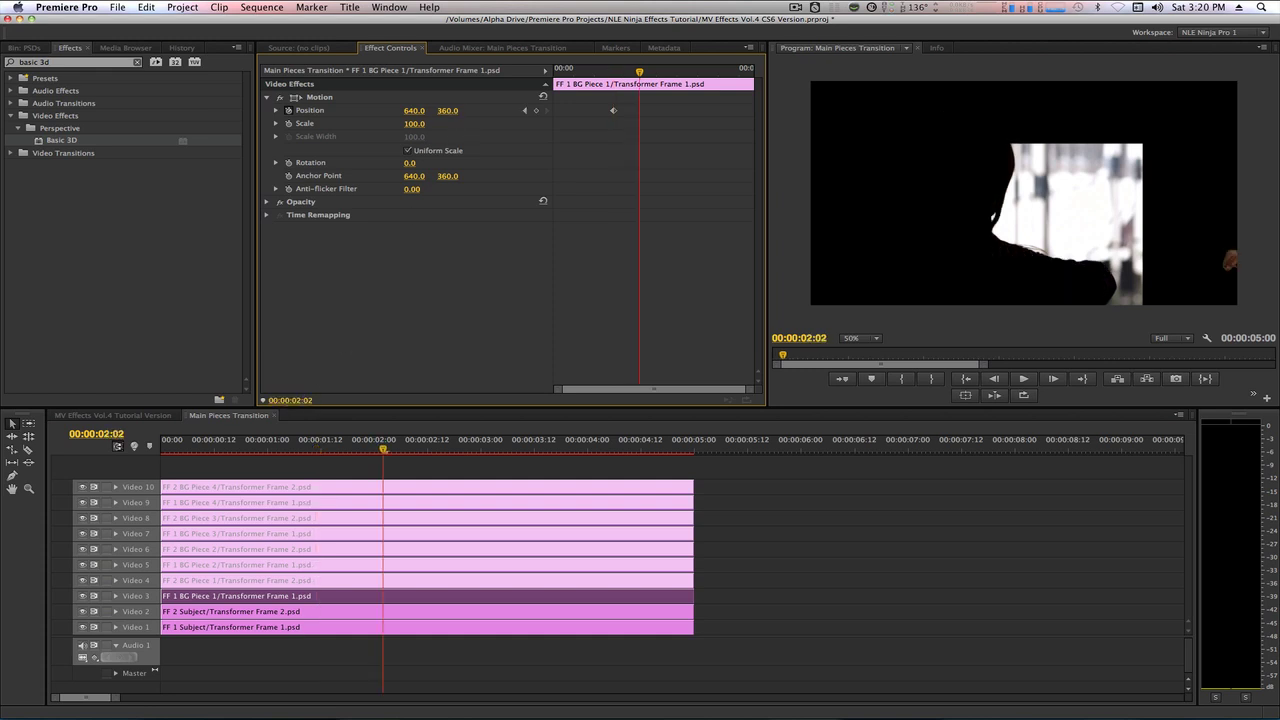
{"action": "left_click", "coordinate": [447, 110]}
{"action": "type", "text": "1038"}
{"action": "key", "text": "Return"}
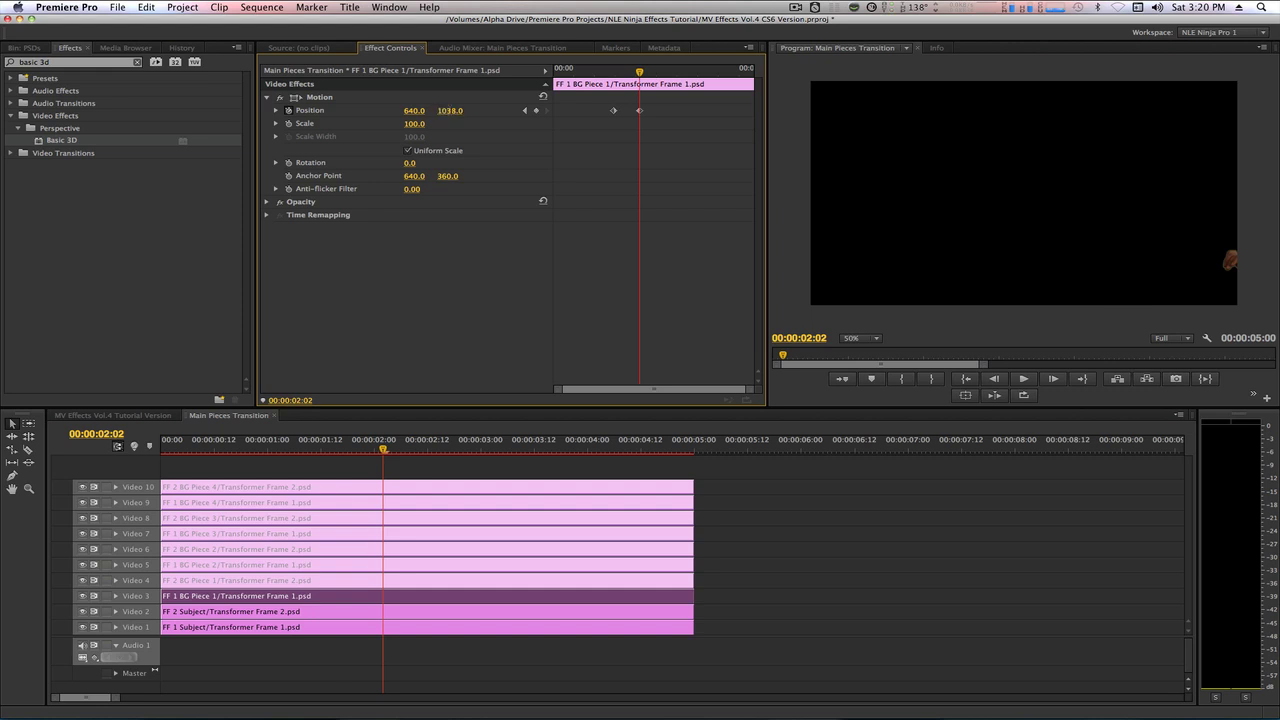
Step: Enable the FF 2 BG Piece 1 clip and keyframe its vertical position at -426 at 00:00:01:11
{"action": "key", "text": "Home"}
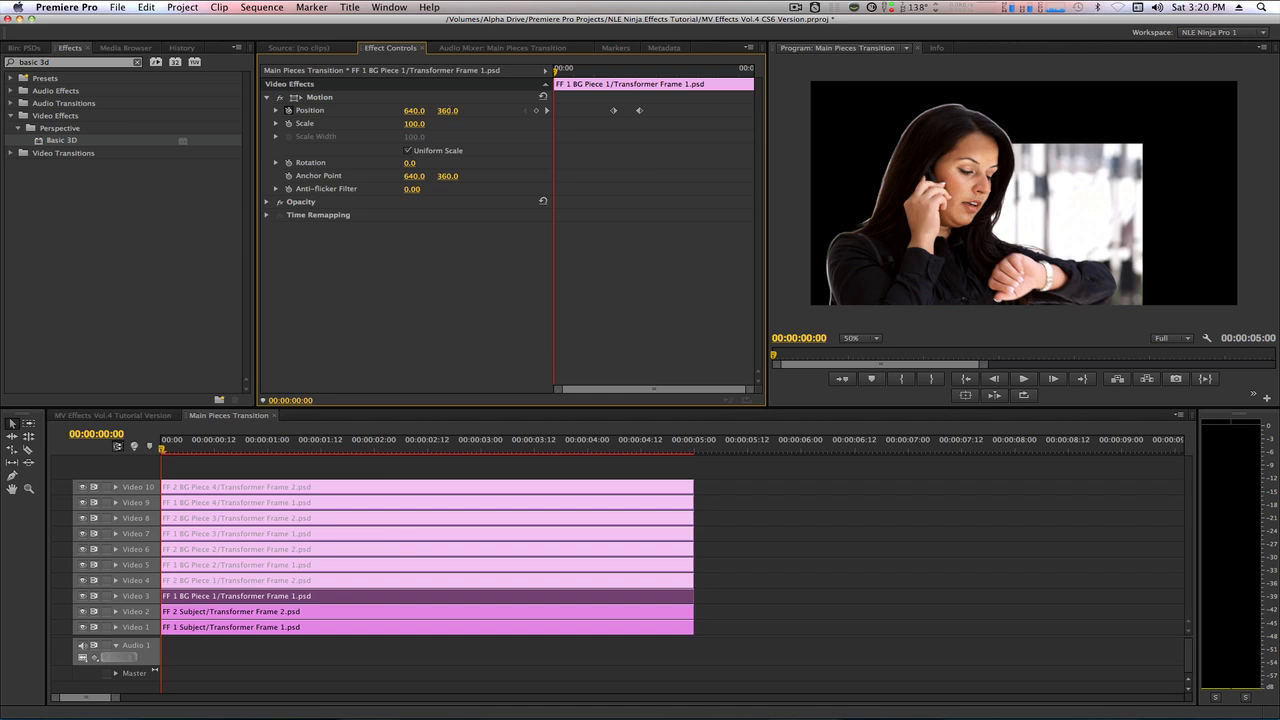
{"action": "left_click", "coordinate": [186, 584]}
{"action": "key", "text": "super+shift+e"}
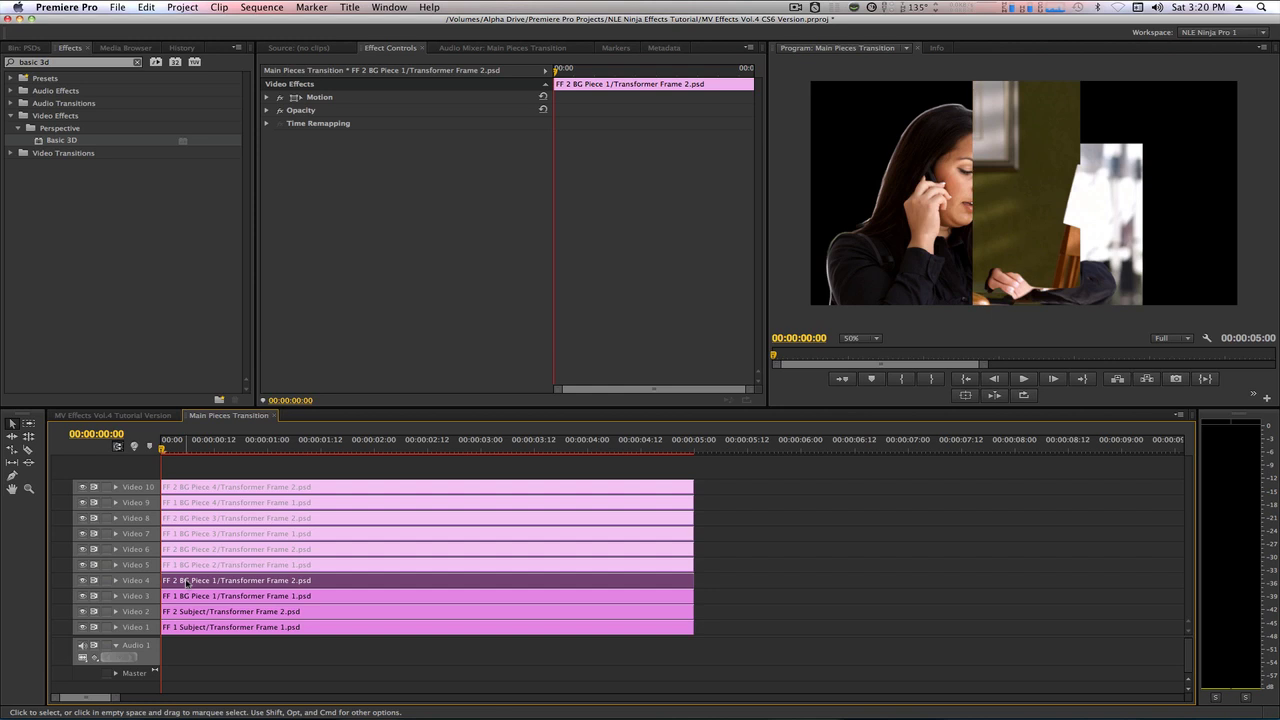
{"action": "left_click", "coordinate": [316, 440]}
{"action": "left_click", "coordinate": [266, 97]}
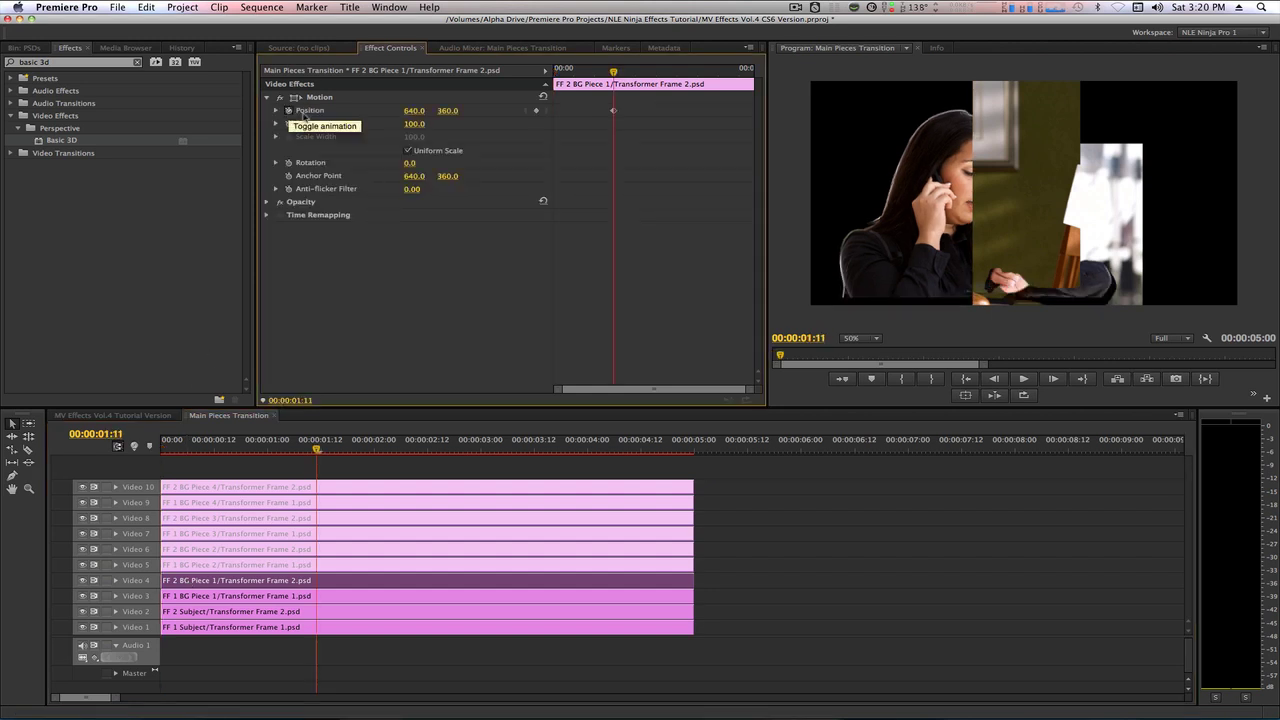
{"action": "left_click_drag", "start_coordinate": [447, 110], "coordinate": [370, 110]}
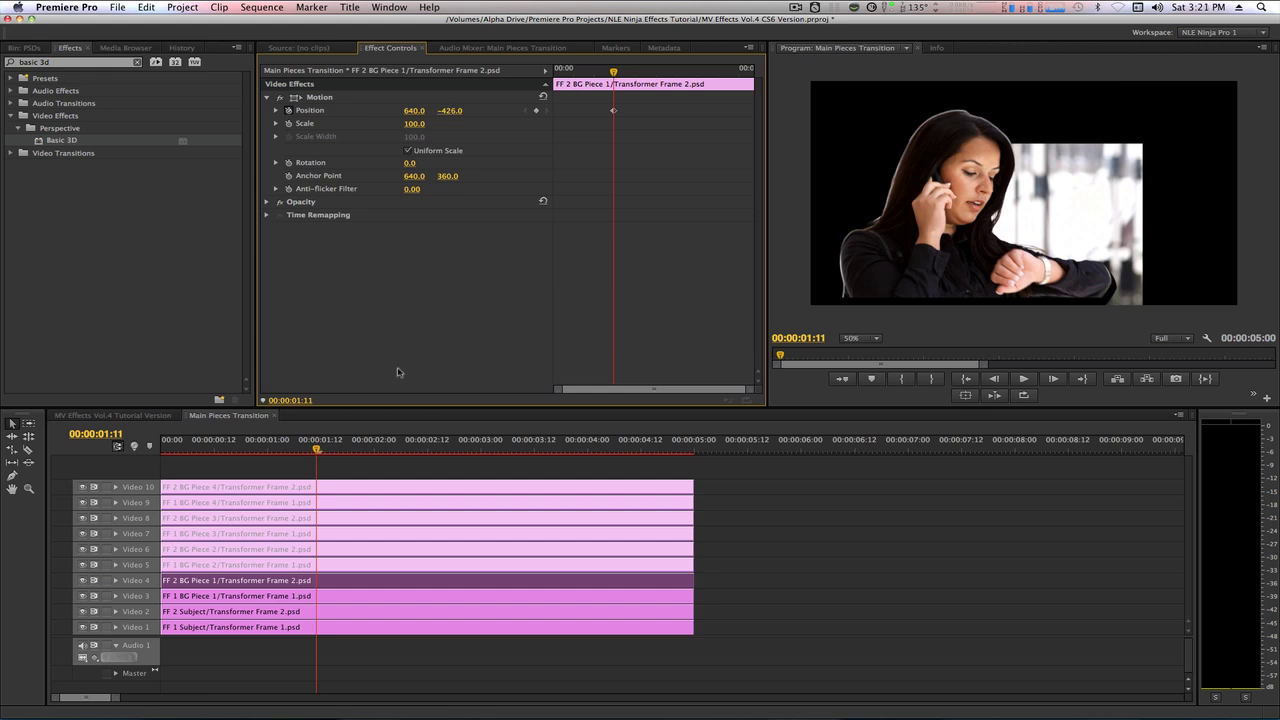
Step: Keyframe the FF 2 BG Piece 1 clip's position at its default 640, 360 at 00:00:02:02 by resetting Motion
{"action": "left_click", "coordinate": [290, 400]}
{"action": "type", "text": "202"}
{"action": "key", "text": "Return"}
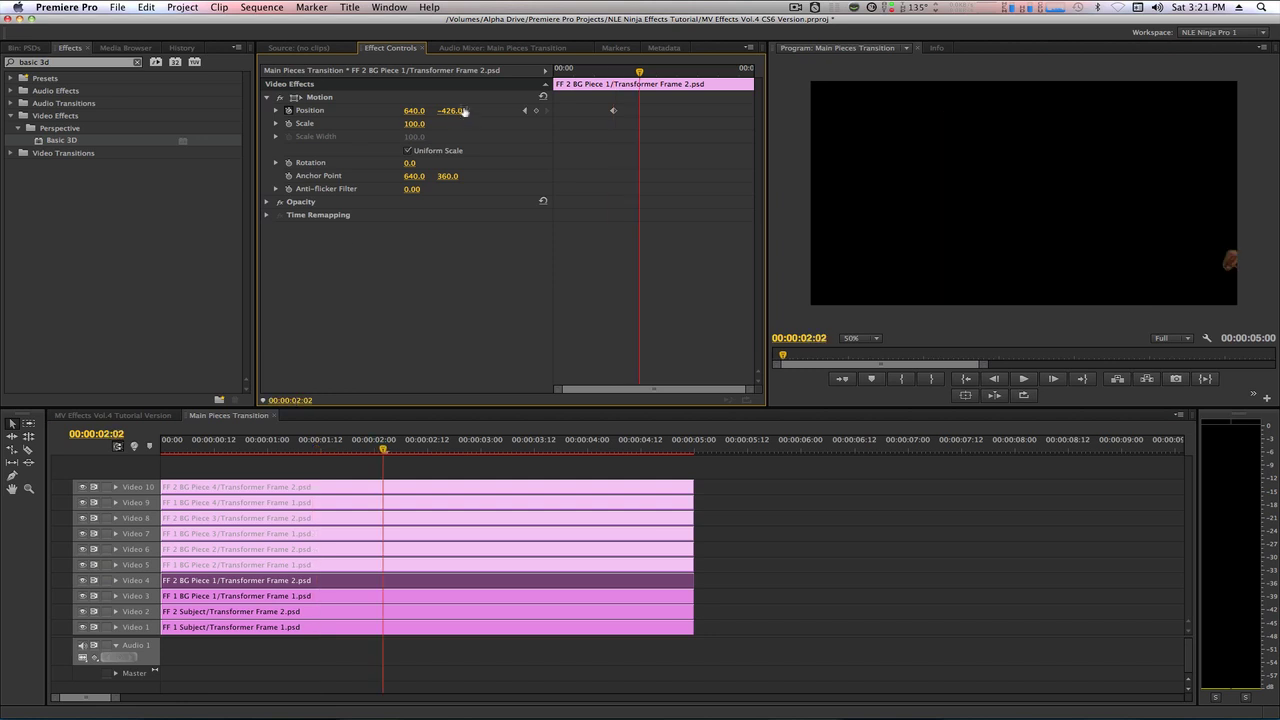
{"action": "left_click", "coordinate": [543, 96]}
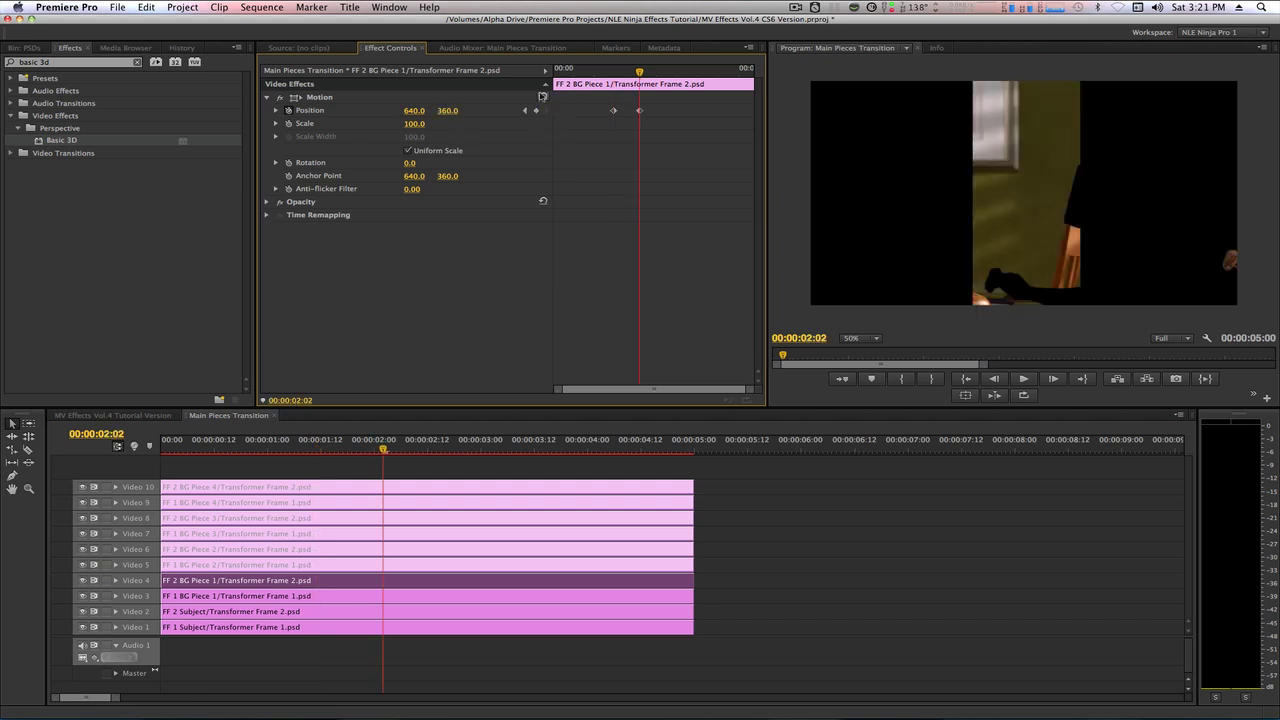
Step: Enable the FF 1 BG Piece 2 clip and start its Position and Swivel keyframing at 00:00:01:11
{"action": "key", "text": "Home"}
{"action": "left_click", "coordinate": [215, 565]}
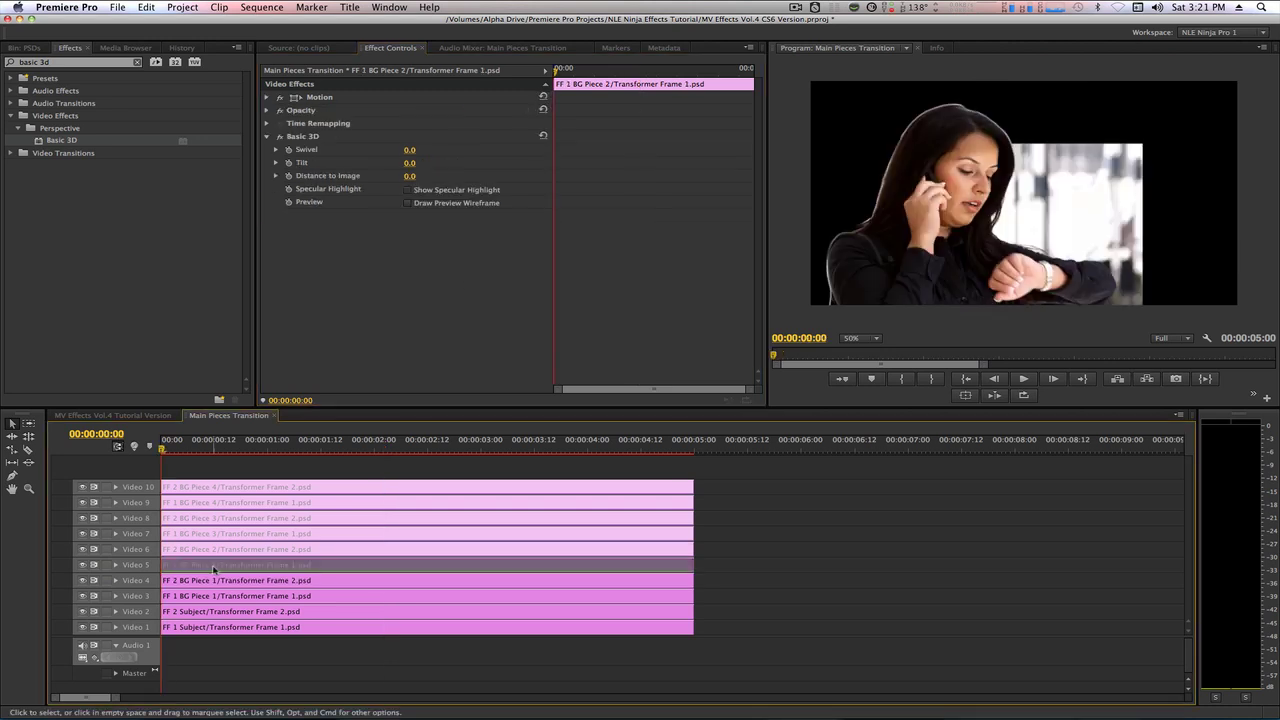
{"action": "left_click", "coordinate": [267, 97]}
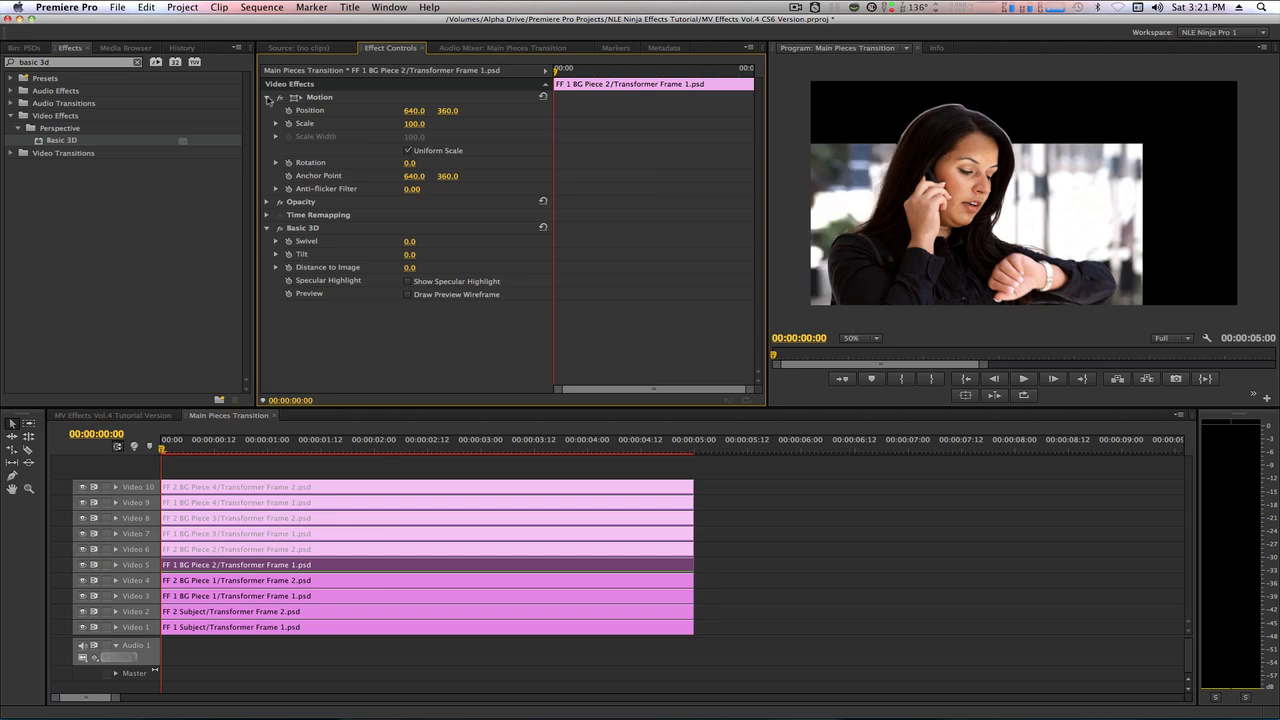
{"action": "type", "text": "111"}
{"action": "key", "text": "Return"}
{"action": "left_click", "coordinate": [289, 111]}
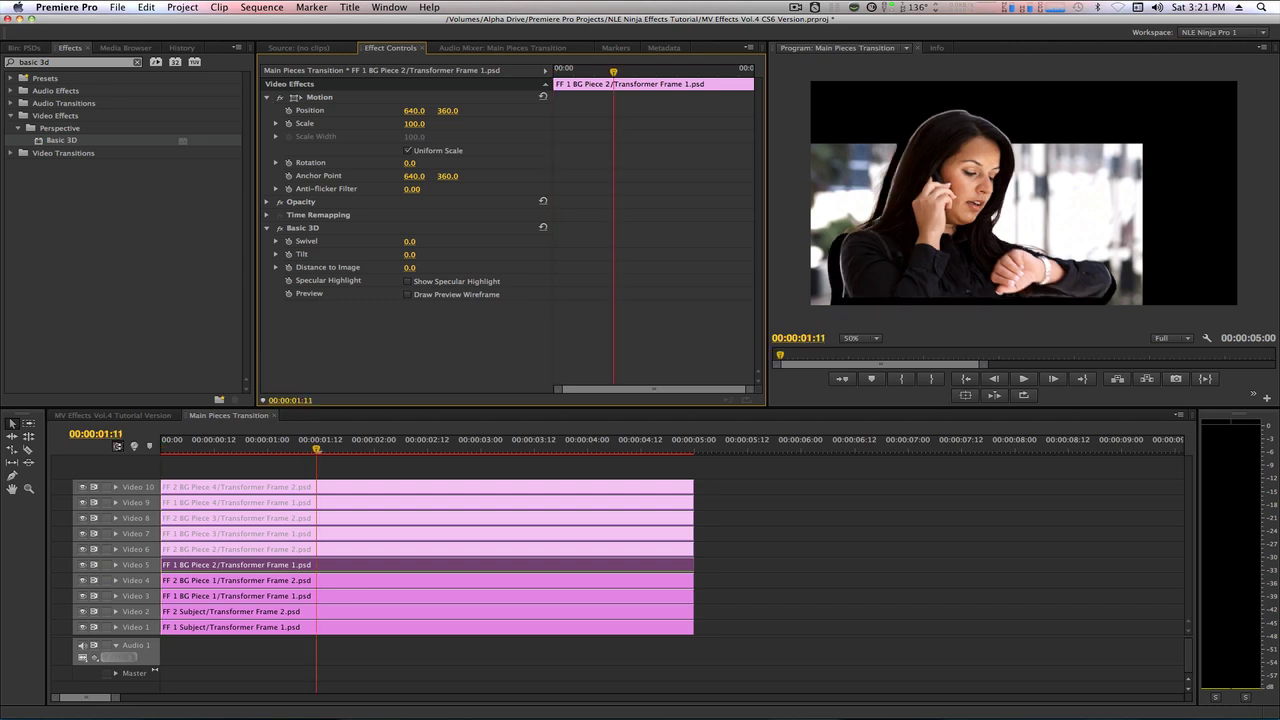
{"action": "left_click", "coordinate": [289, 242]}
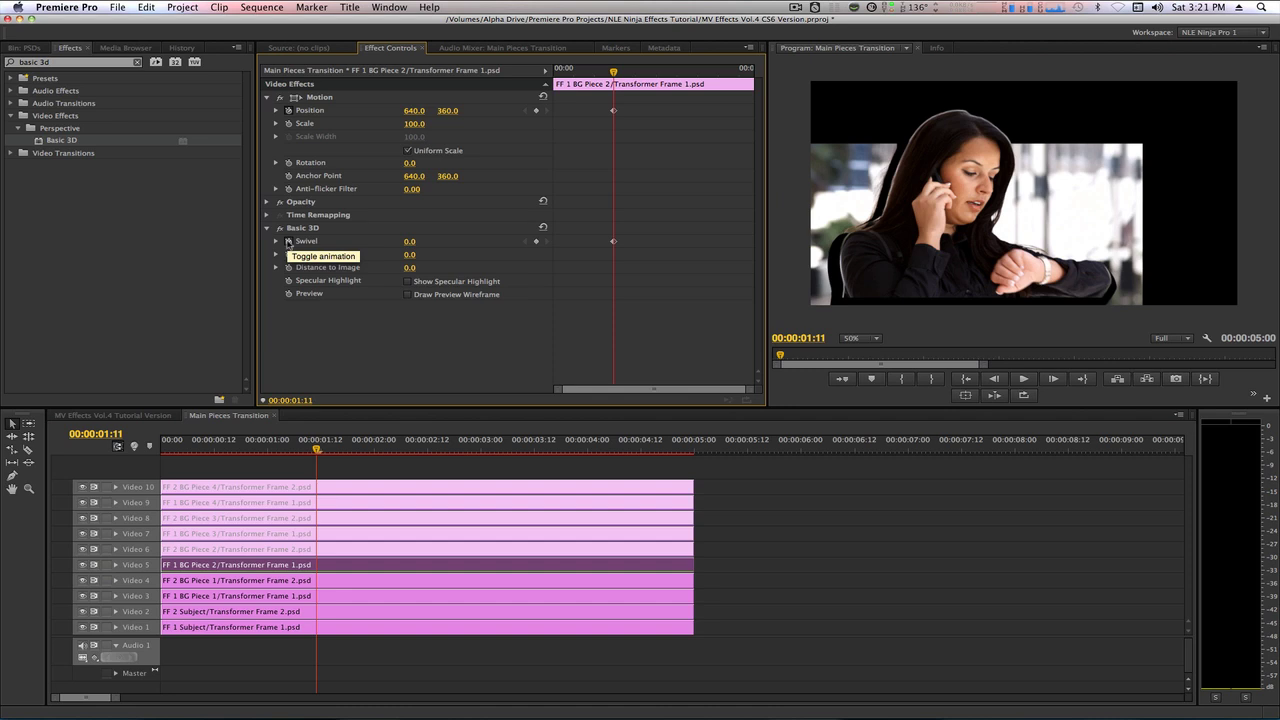
Step: Keyframe the FF 1 BG Piece 2 clip's swivel at -90 and vertical position at -501 at 00:00:02:02
{"action": "left_click", "coordinate": [290, 400]}
{"action": "type", "text": "202"}
{"action": "key", "text": "Return"}
{"action": "left_click", "coordinate": [410, 241]}
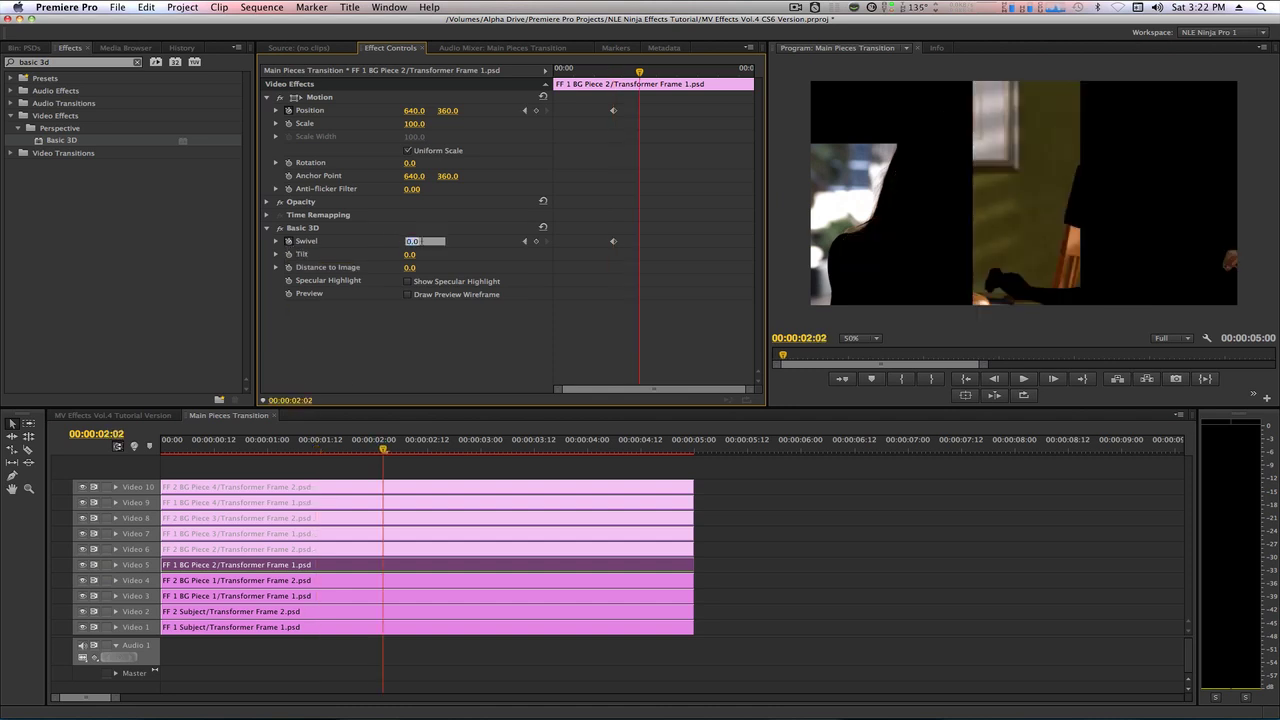
{"action": "type", "text": "-90"}
{"action": "key", "text": "Return"}
{"action": "left_click", "coordinate": [447, 111]}
{"action": "type", "text": "-501"}
{"action": "key", "text": "Return"}
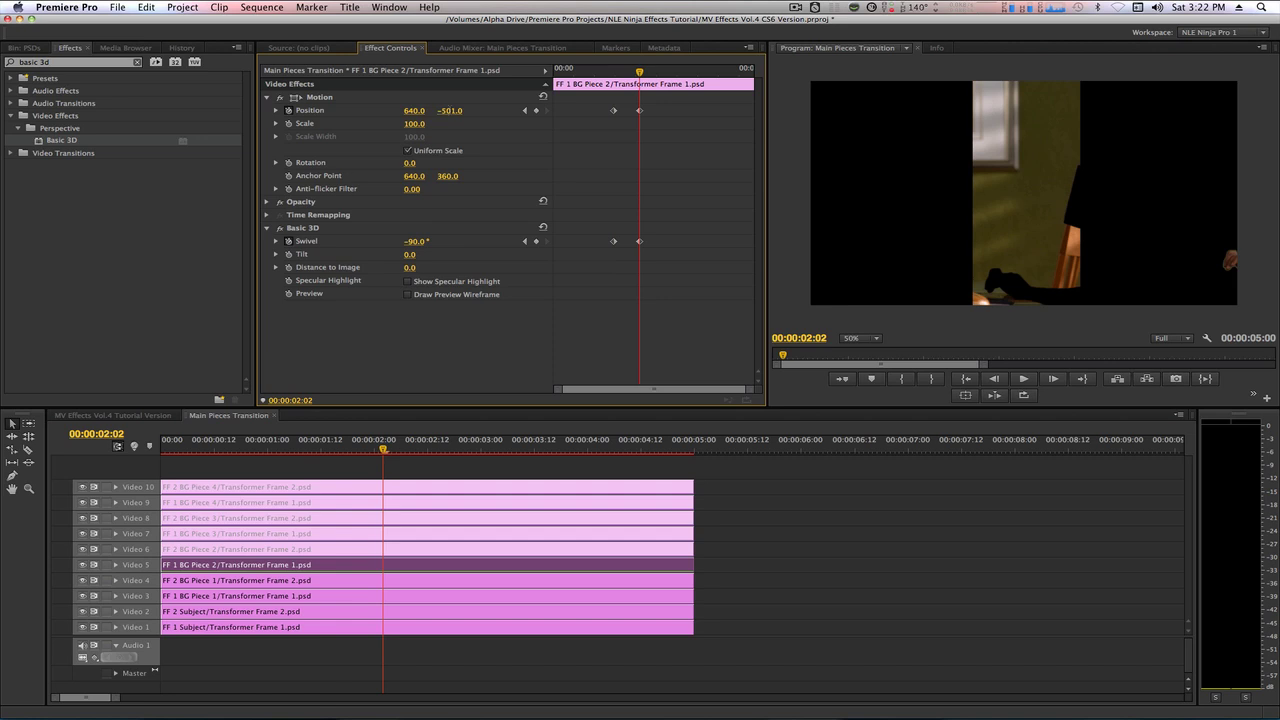
Step: Enable the FF 2 BG Piece 2 clip and start its Tilt and Position keyframing at 00:00:01:12
{"action": "key", "text": "Home"}
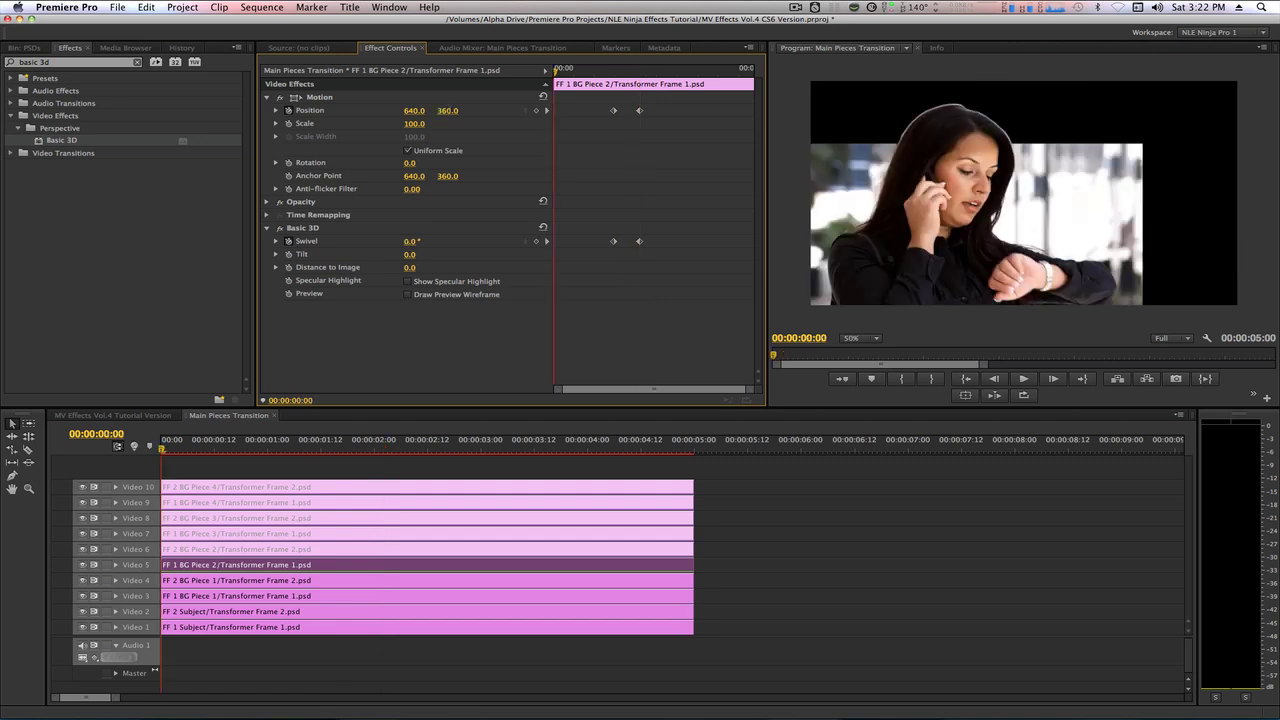
{"action": "left_click", "coordinate": [198, 551]}
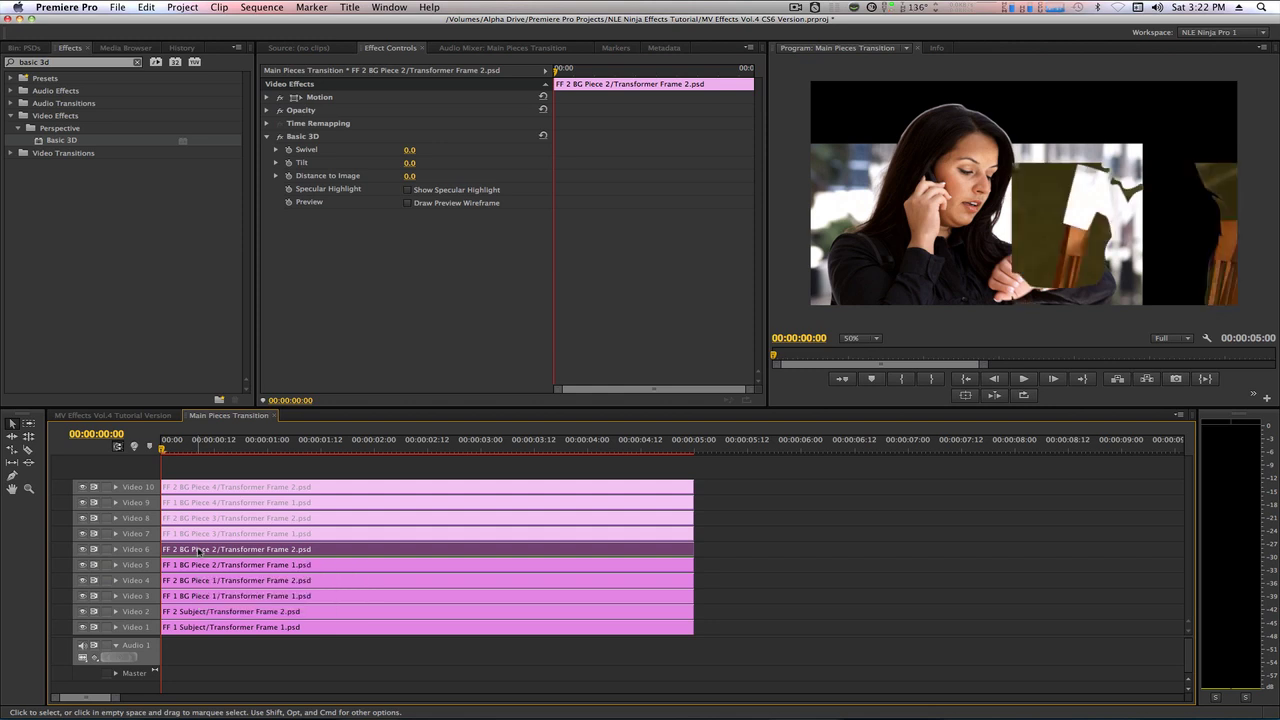
{"action": "left_click", "coordinate": [292, 400]}
{"action": "type", "text": "112"}
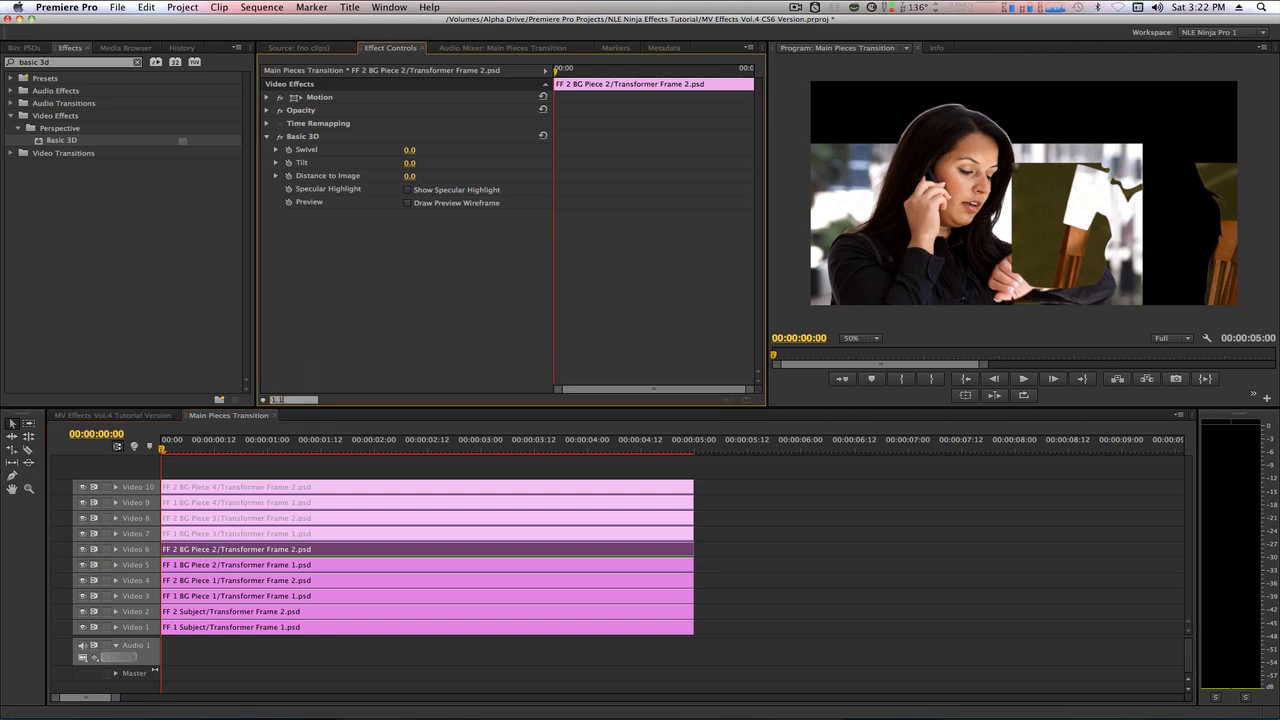
{"action": "key", "text": "Return"}
{"action": "left_click", "coordinate": [288, 162]}
{"action": "left_click", "coordinate": [267, 97]}
{"action": "left_click", "coordinate": [289, 110]}
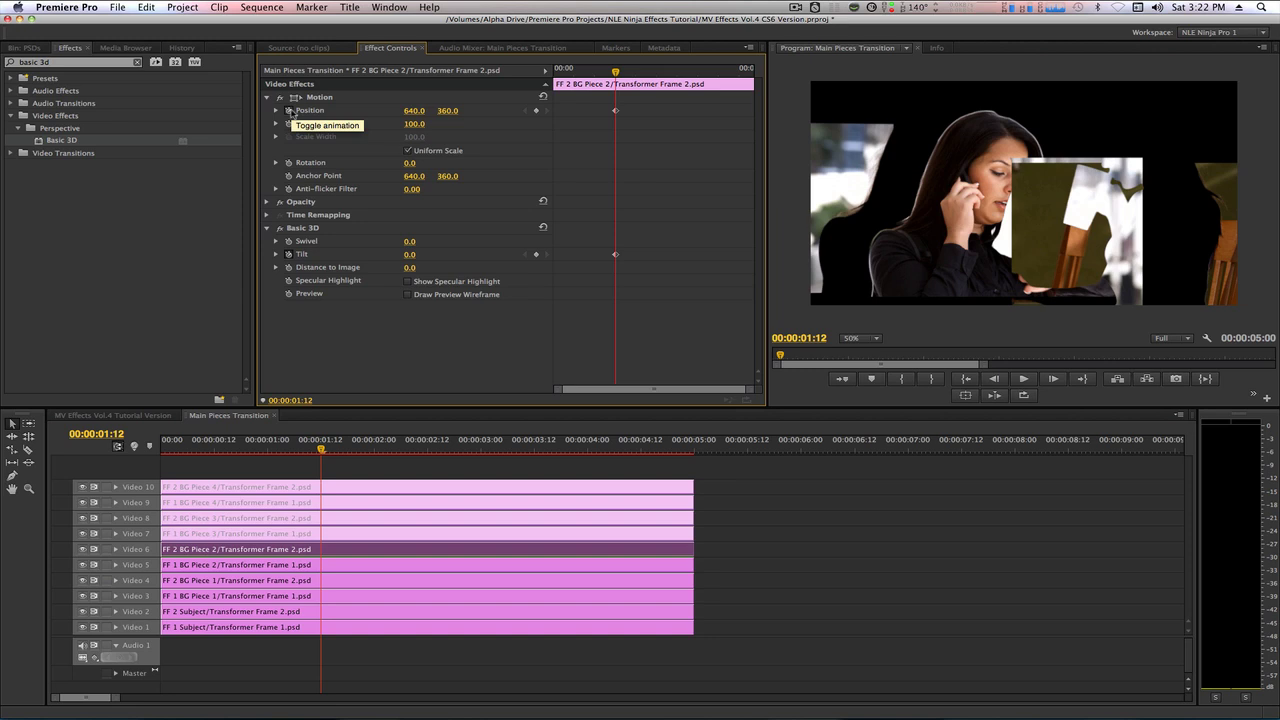
Step: Set the FF 2 BG Piece 2 clip's horizontal position to 1928 at 00:00:01:12
{"action": "left_click_drag", "start_coordinate": [413, 110], "coordinate": [497, 110]}
{"action": "left_click", "coordinate": [415, 110]}
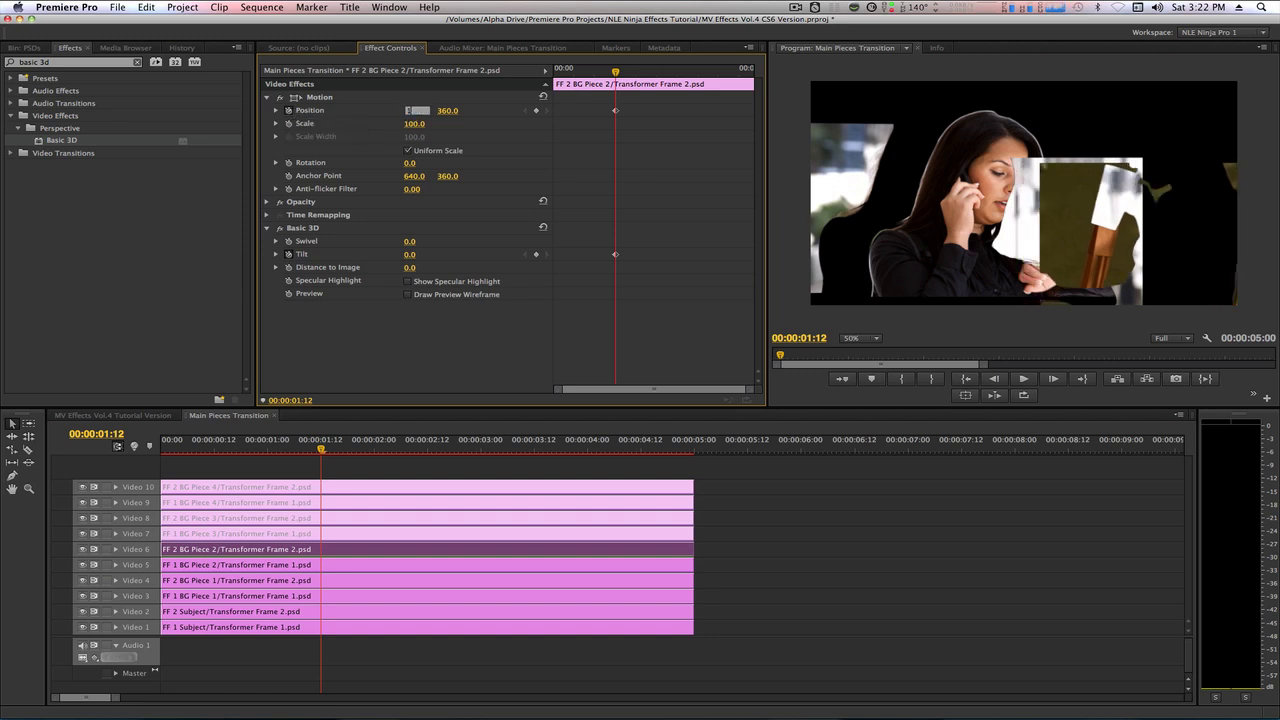
{"action": "type", "text": "1928"}
{"action": "key", "text": "Return"}
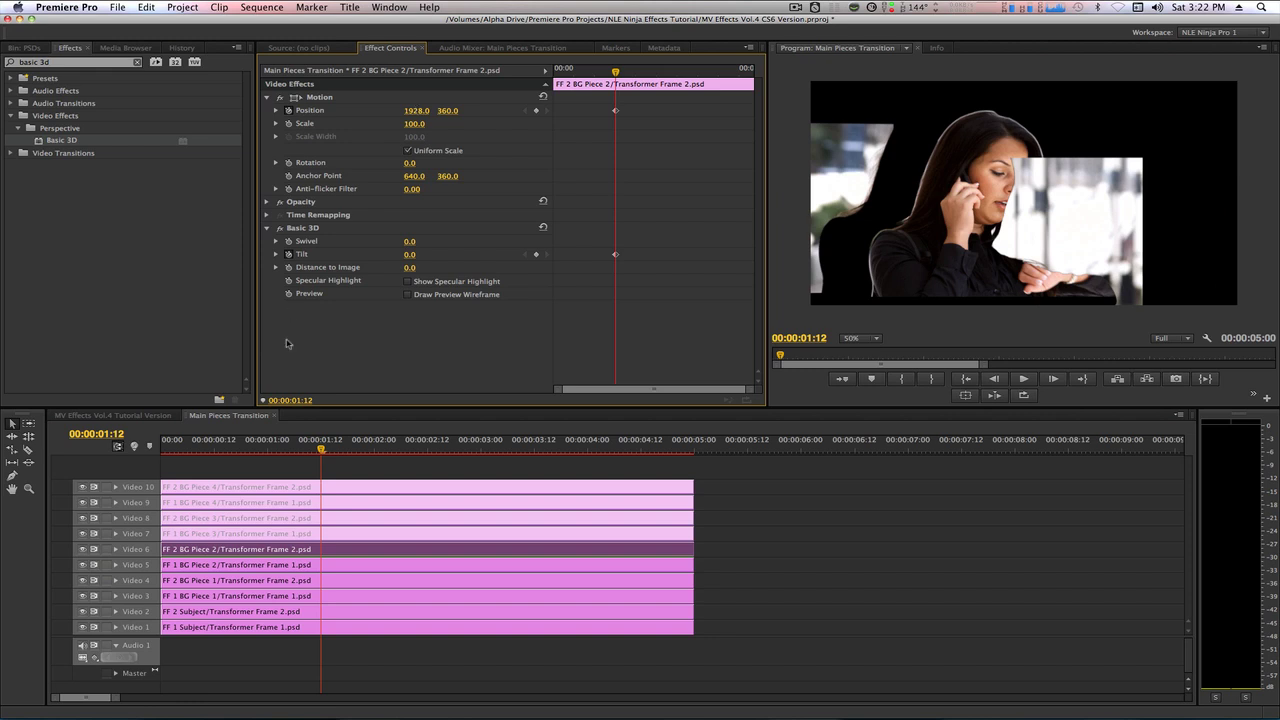
Step: Keyframe the FF 2 BG Piece 2 clip's tilt at -360 and its on-screen position at 00:00:02:02
{"action": "left_click", "coordinate": [293, 399]}
{"action": "type", "text": "202"}
{"action": "key", "text": "Return"}
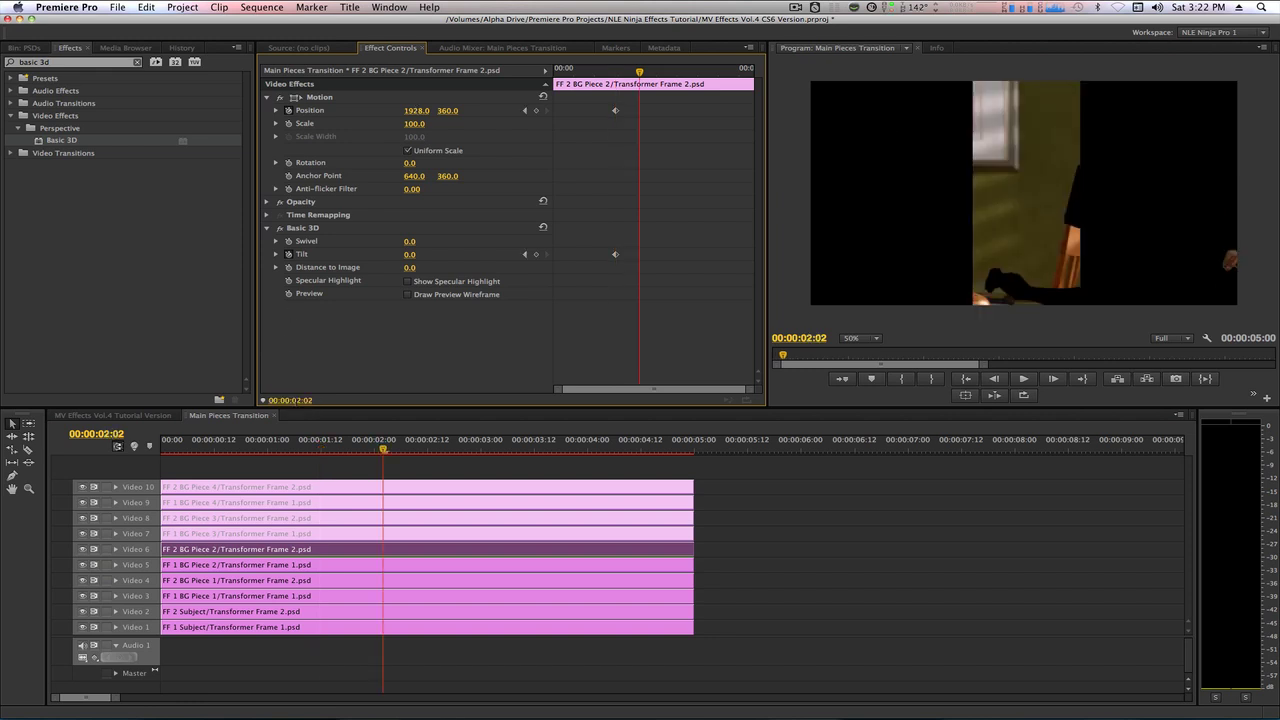
{"action": "left_click", "coordinate": [409, 254]}
{"action": "type", "text": "-360"}
{"action": "key", "text": "Return"}
{"action": "left_click", "coordinate": [525, 111]}
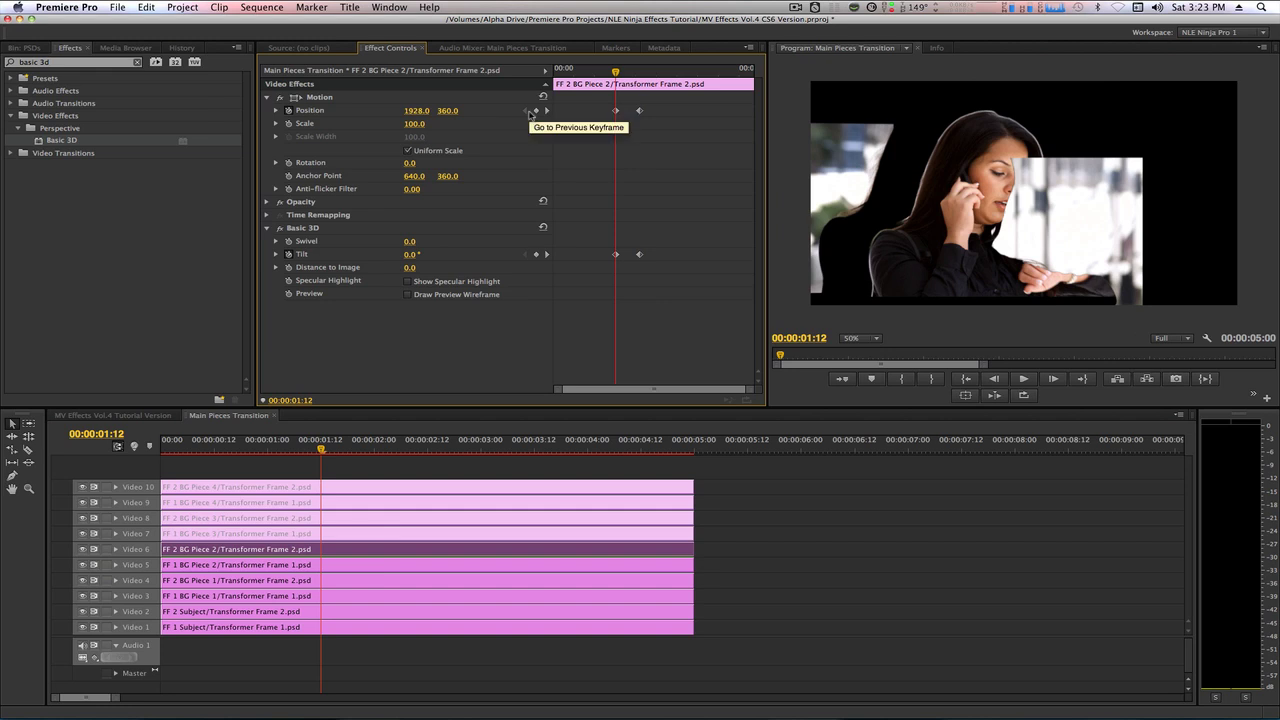
Step: Enable the FF 1 BG Piece 3 clip and start its Position and Tilt keyframing at 00:00:01:11
{"action": "key", "text": "Home"}
{"action": "left_click", "coordinate": [213, 537]}
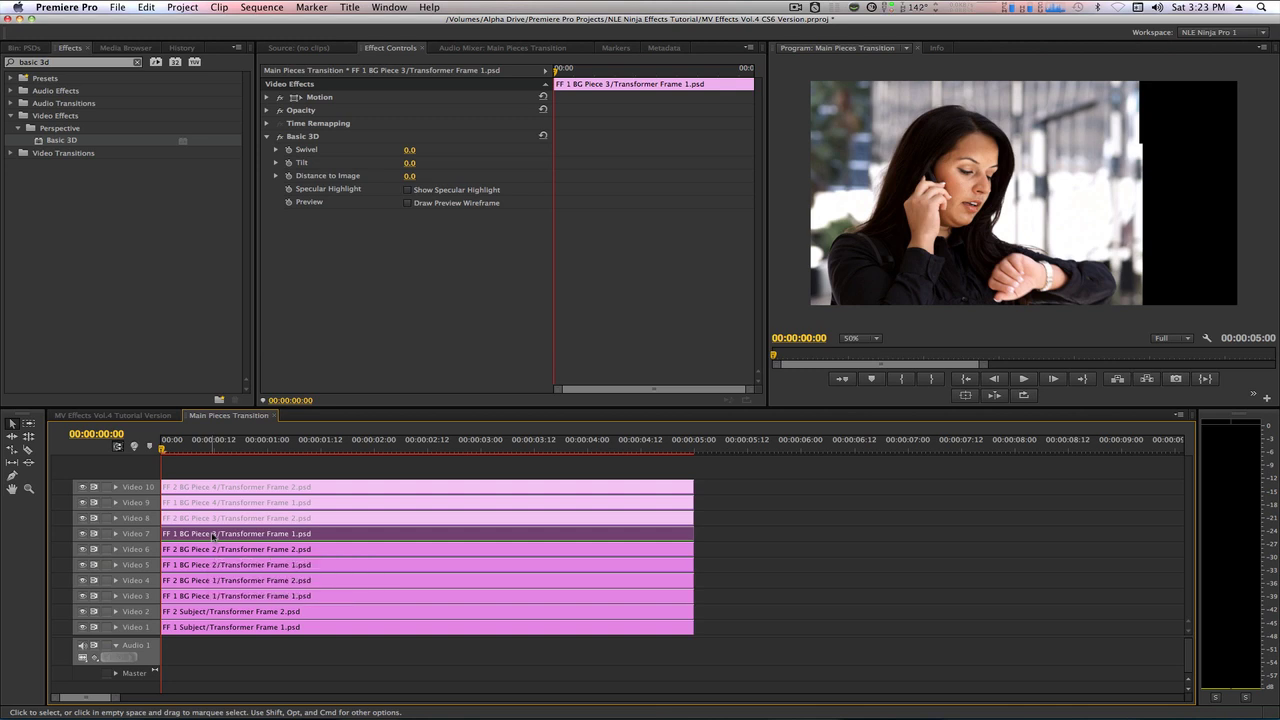
{"action": "left_click", "coordinate": [267, 97]}
{"action": "left_click", "coordinate": [290, 401]}
{"action": "type", "text": "111"}
{"action": "key", "text": "Return"}
{"action": "left_click", "coordinate": [289, 111]}
{"action": "left_click", "coordinate": [290, 254]}
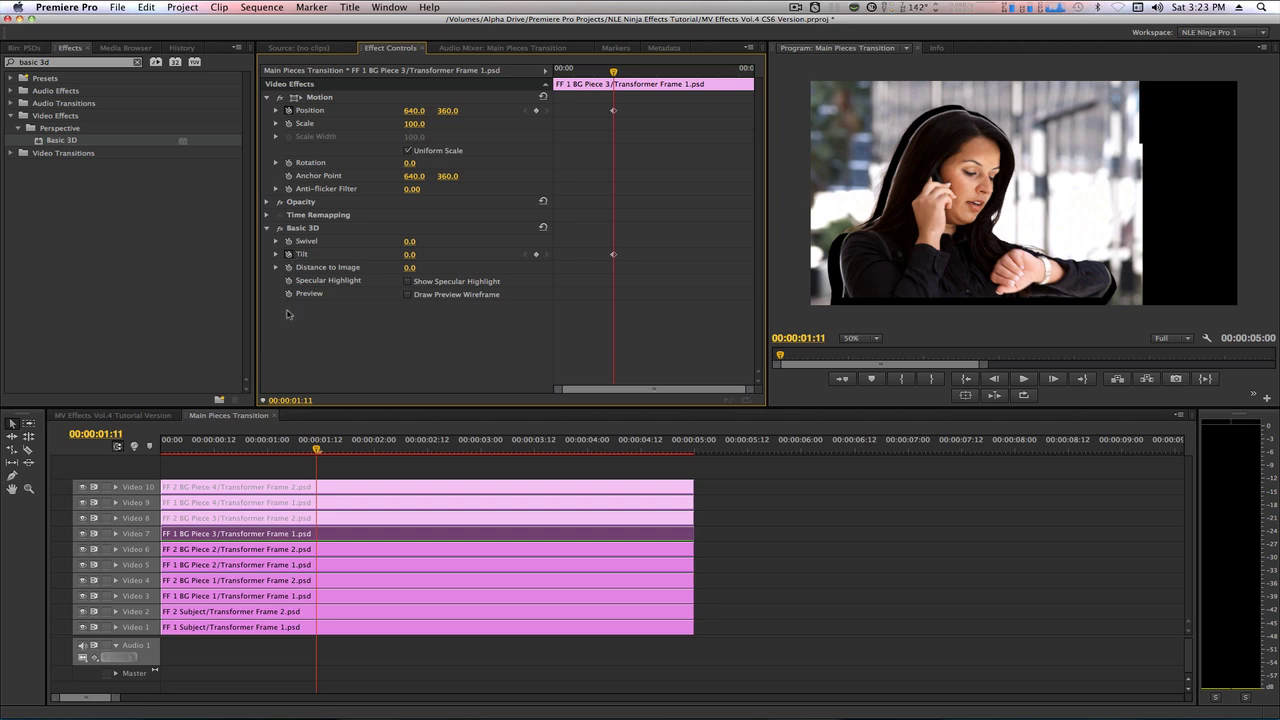
Step: Keyframe the FF 1 BG Piece 3 clip's tilt at -180 and vertical position at 720 at 00:00:02:02
{"action": "left_click", "coordinate": [290, 401]}
{"action": "type", "text": "202"}
{"action": "key", "text": "Return"}
{"action": "left_click", "coordinate": [409, 255]}
{"action": "type", "text": "-180"}
{"action": "key", "text": "Return"}
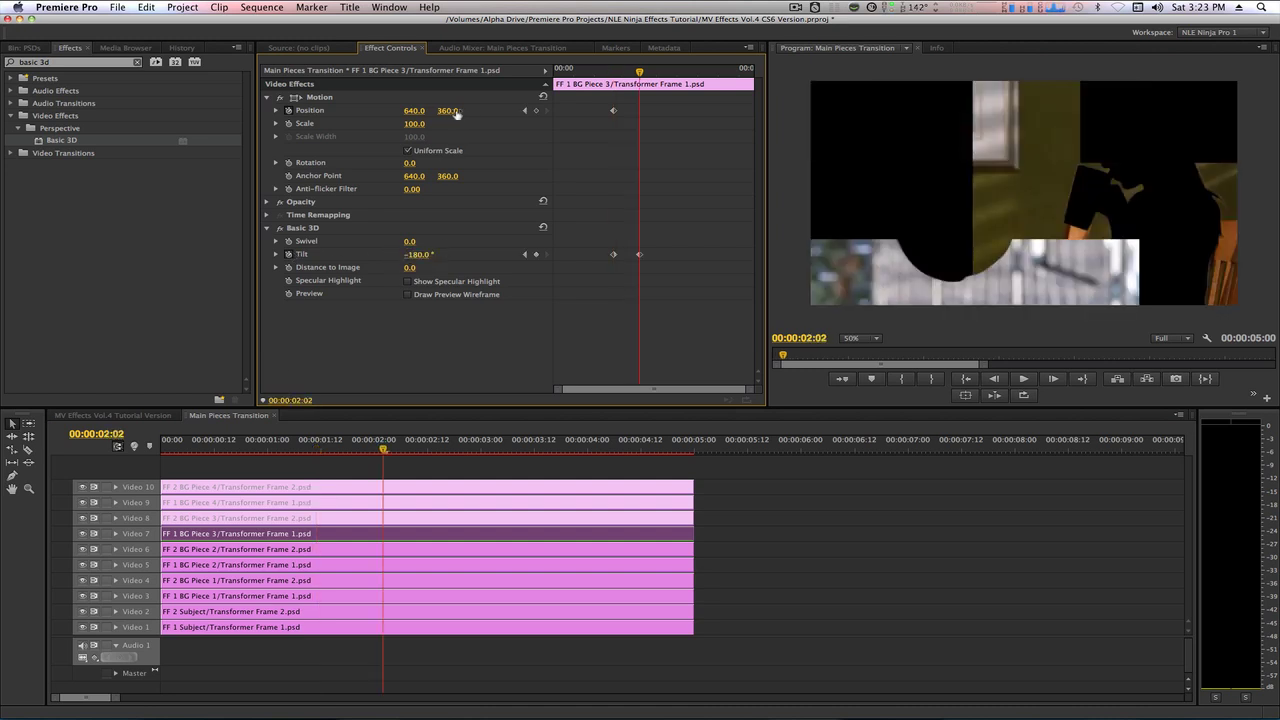
{"action": "left_click", "coordinate": [447, 111]}
{"action": "type", "text": "720"}
{"action": "key", "text": "Return"}
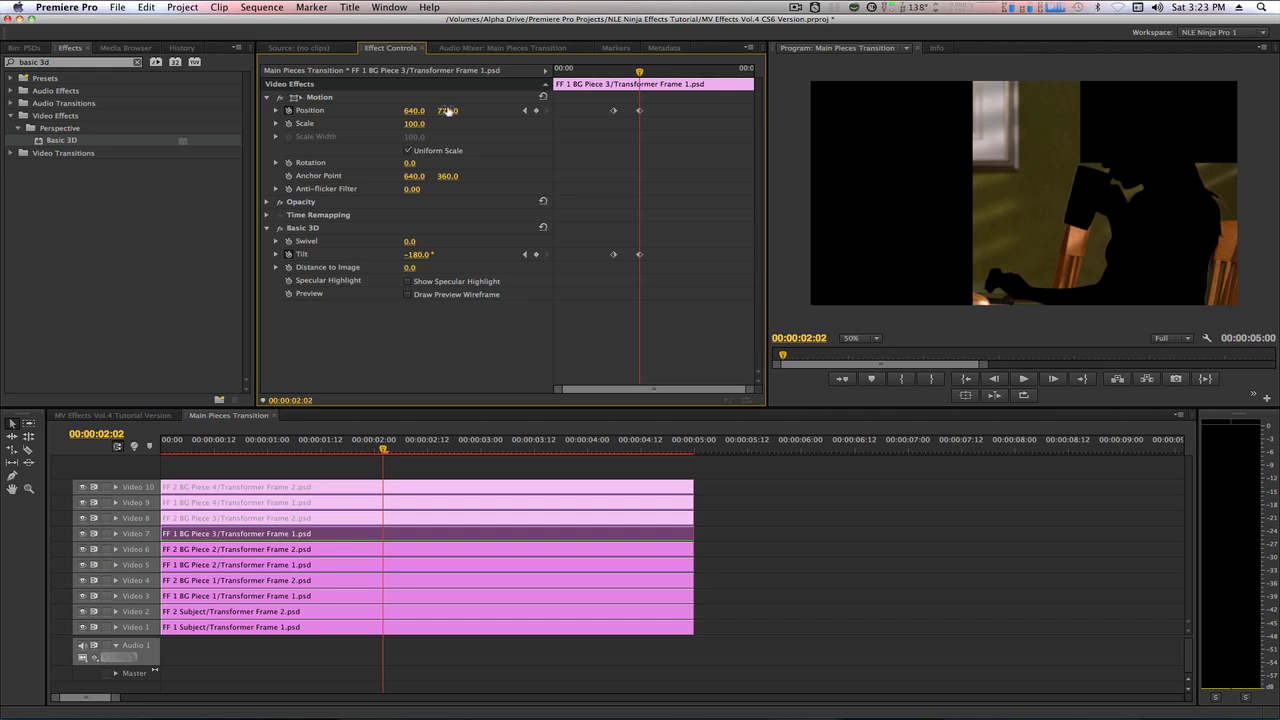
Step: Enable the FF 2 BG Piece 3 clip and keyframe its tilt at -90 at 00:00:01:11
{"action": "key", "text": "Home"}
{"action": "left_click", "coordinate": [206, 518]}
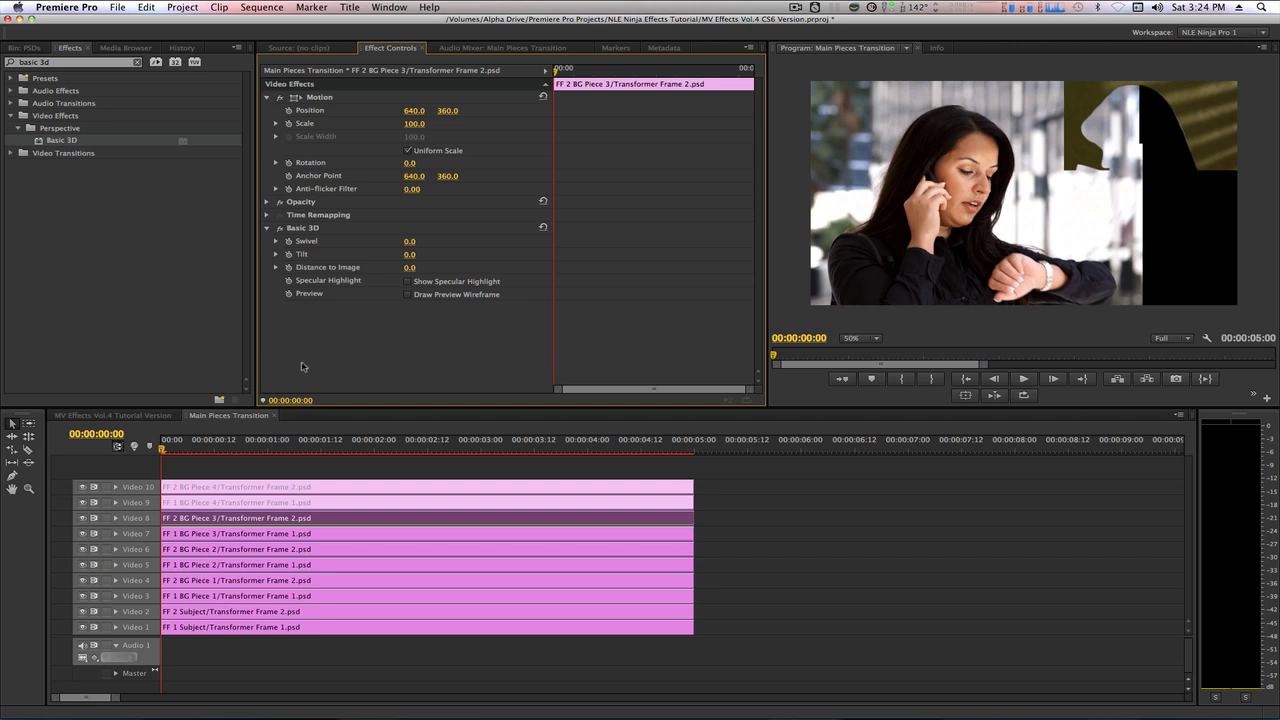
{"action": "left_click", "coordinate": [292, 401]}
{"action": "type", "text": "111"}
{"action": "key", "text": "Return"}
{"action": "left_click", "coordinate": [411, 256]}
{"action": "type", "text": "-90"}
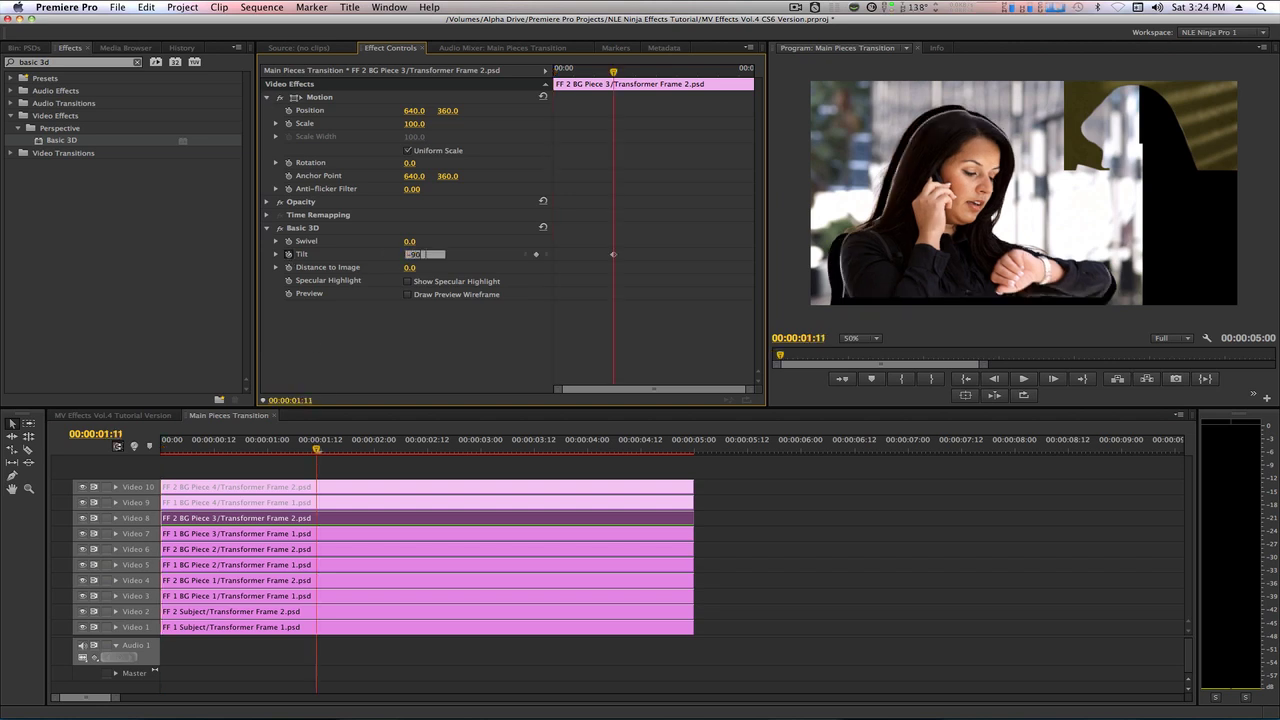
{"action": "key", "text": "Return"}
Step: Start Position keyframing on the FF 2 BG Piece 3 clip at 00:00:01:11 with a vertical position of 1113
{"action": "left_click", "coordinate": [289, 111]}
{"action": "left_click", "coordinate": [449, 111]}
{"action": "type", "text": "1113"}
{"action": "key", "text": "Return"}
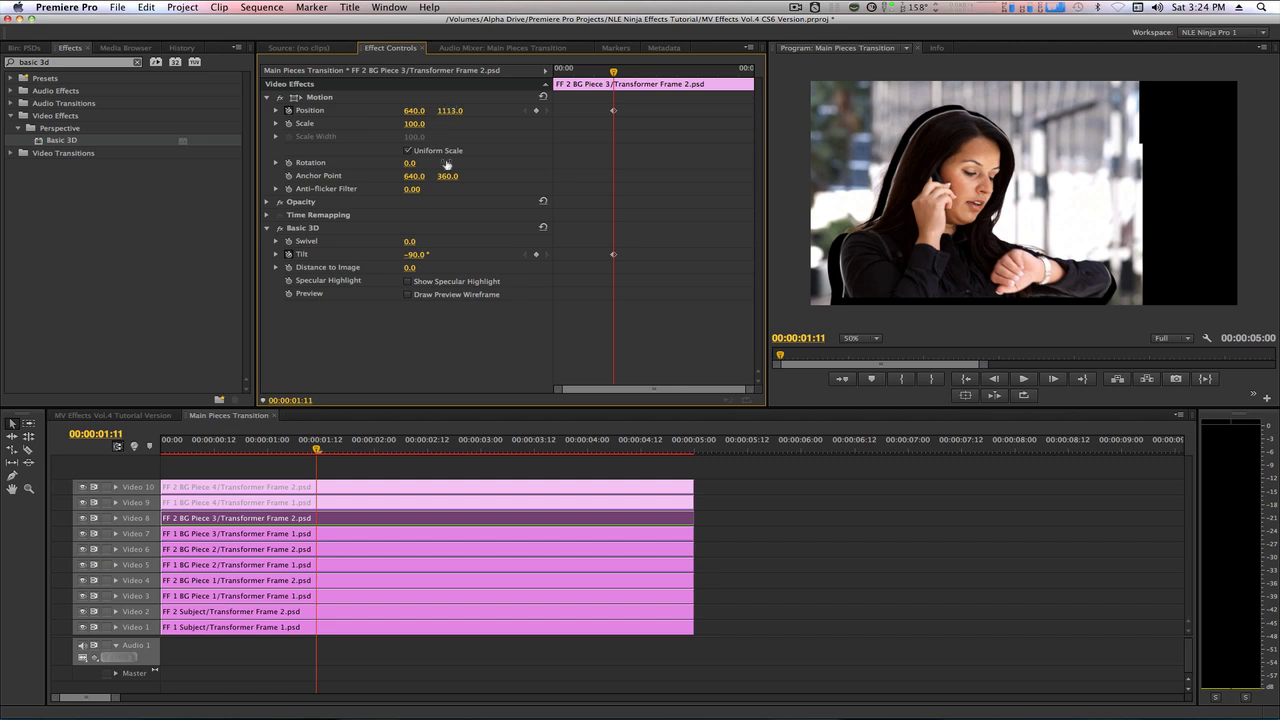
Step: Reset the FF 2 BG Piece 3 clip's Motion and Basic 3D at 00:00:02:02 to keyframe position 640, 360 and tilt 0
{"action": "left_click_drag", "start_coordinate": [289, 400], "coordinate": [320, 400]}
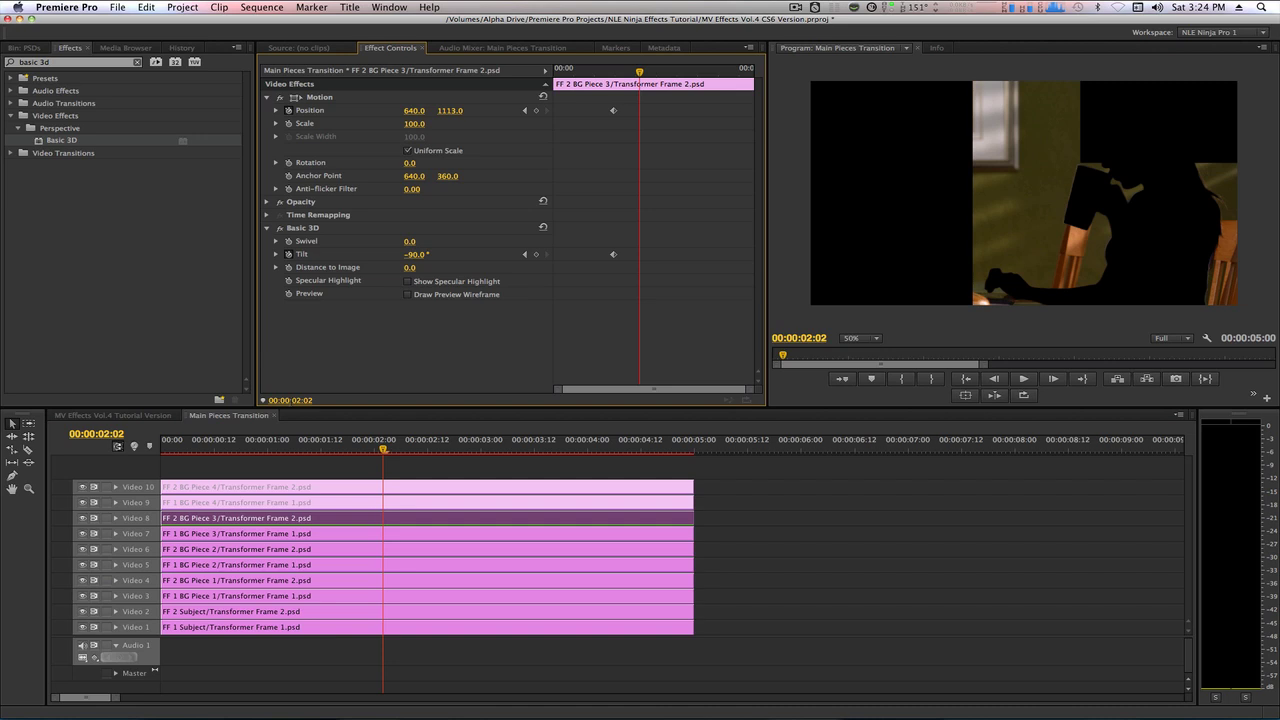
{"action": "left_click", "coordinate": [543, 96]}
{"action": "left_click", "coordinate": [543, 228]}
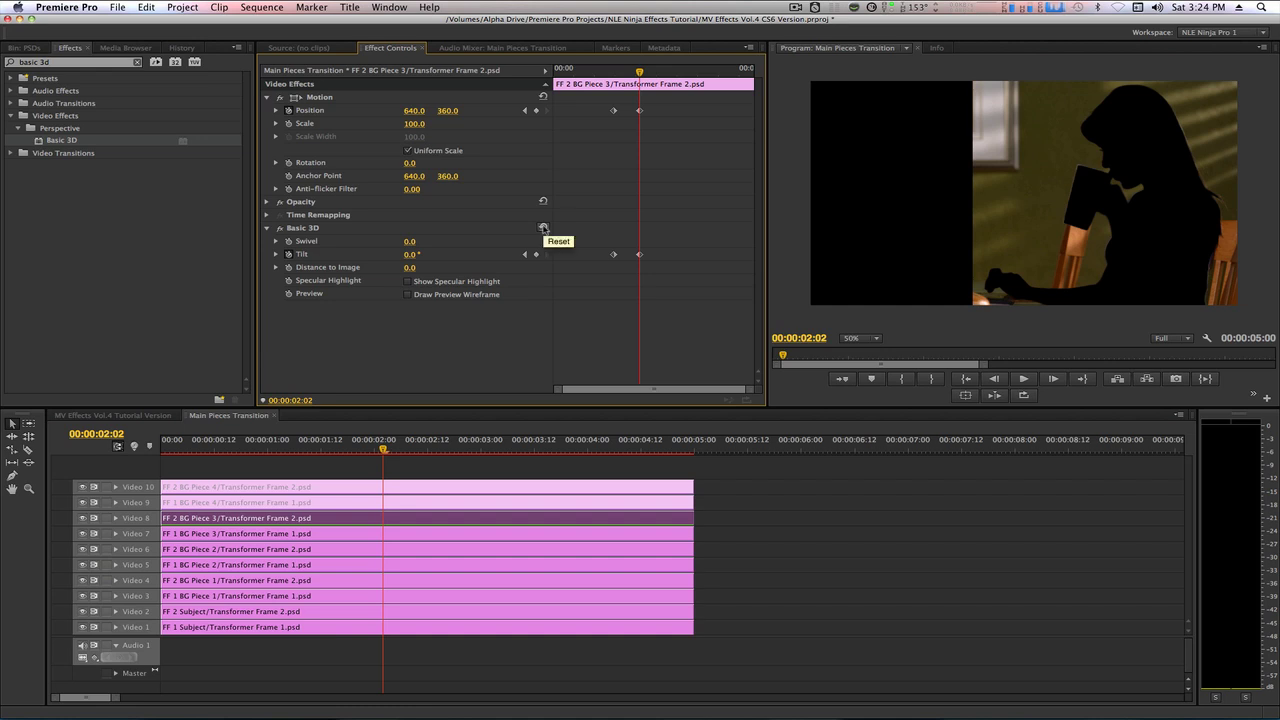
Step: Enable the FF 1 BG Piece 4 clip and start its Position and Swivel keyframing at 00:00:01:11
{"action": "key", "text": "Home"}
{"action": "left_click", "coordinate": [222, 502]}
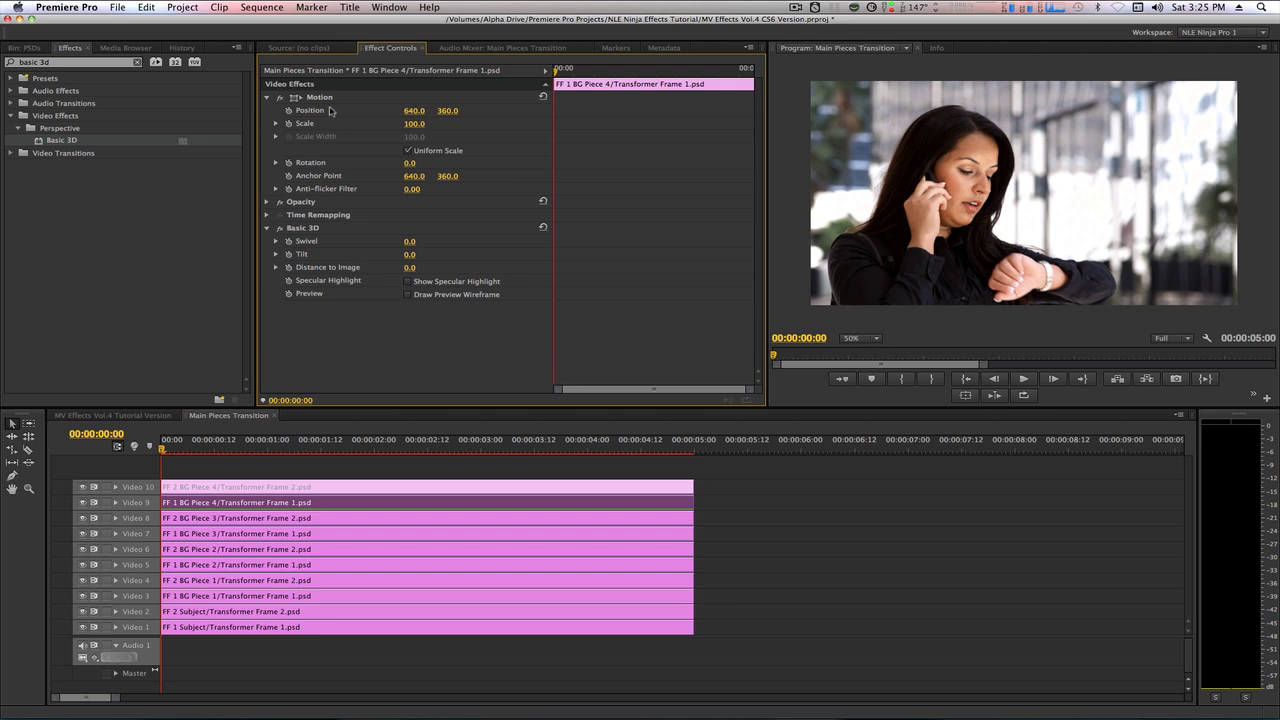
{"action": "key", "text": "space"}
{"action": "key", "text": "space"}
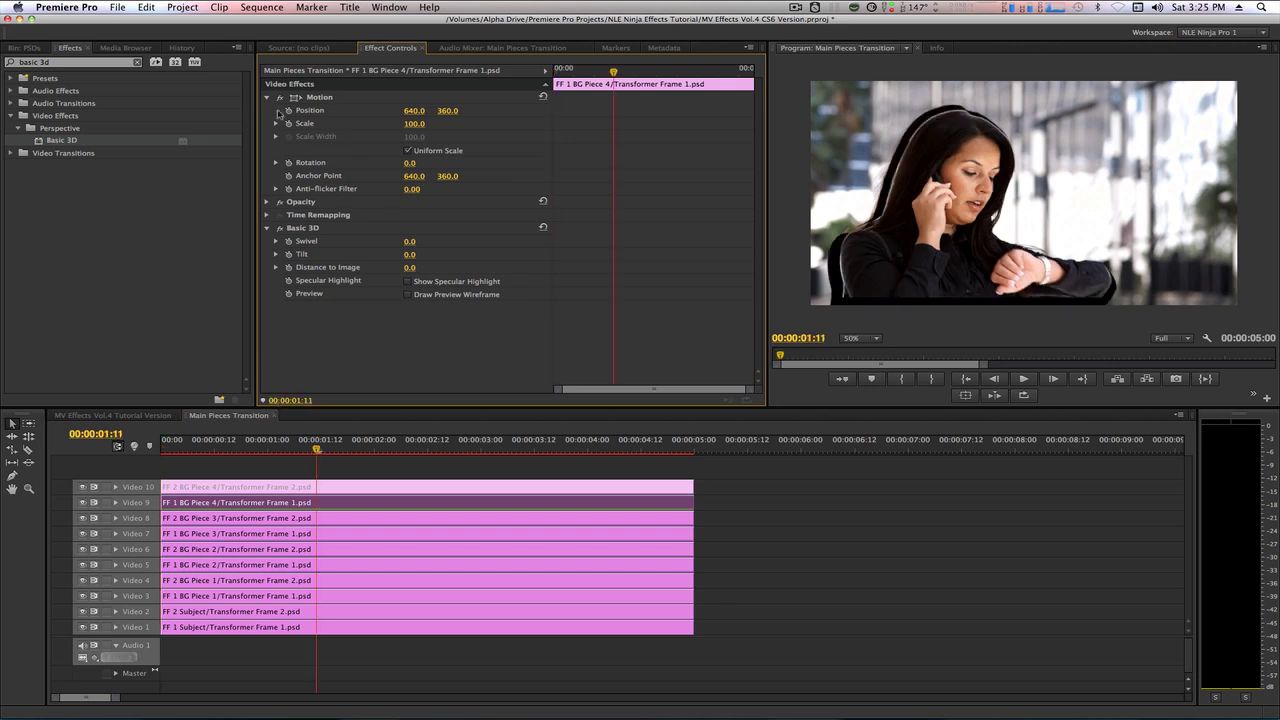
{"action": "left_click", "coordinate": [289, 110]}
{"action": "left_click", "coordinate": [289, 242]}
Step: Keyframe the FF 1 BG Piece 4 clip's swivel at 180 at 00:00:02:02
{"action": "left_click", "coordinate": [293, 400]}
{"action": "type", "text": "2.02"}
{"action": "key", "text": "Return"}
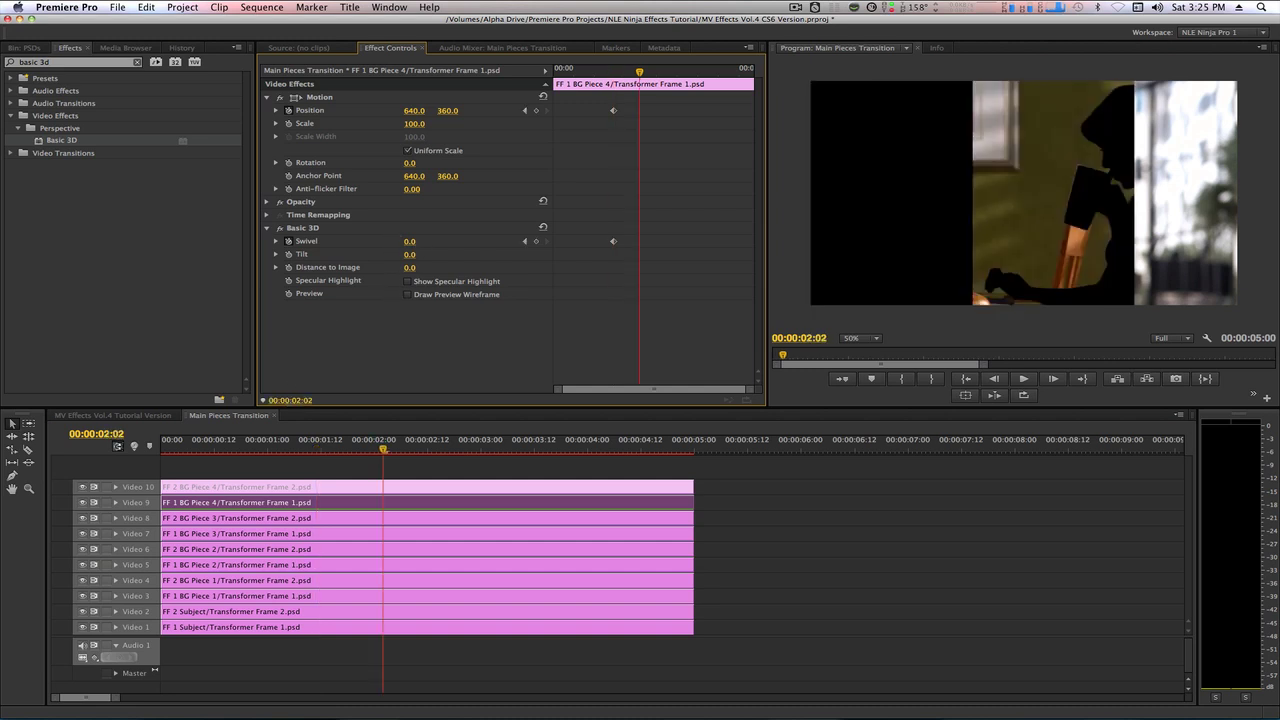
{"action": "left_click", "coordinate": [410, 242]}
{"action": "type", "text": "180"}
{"action": "key", "text": "Return"}
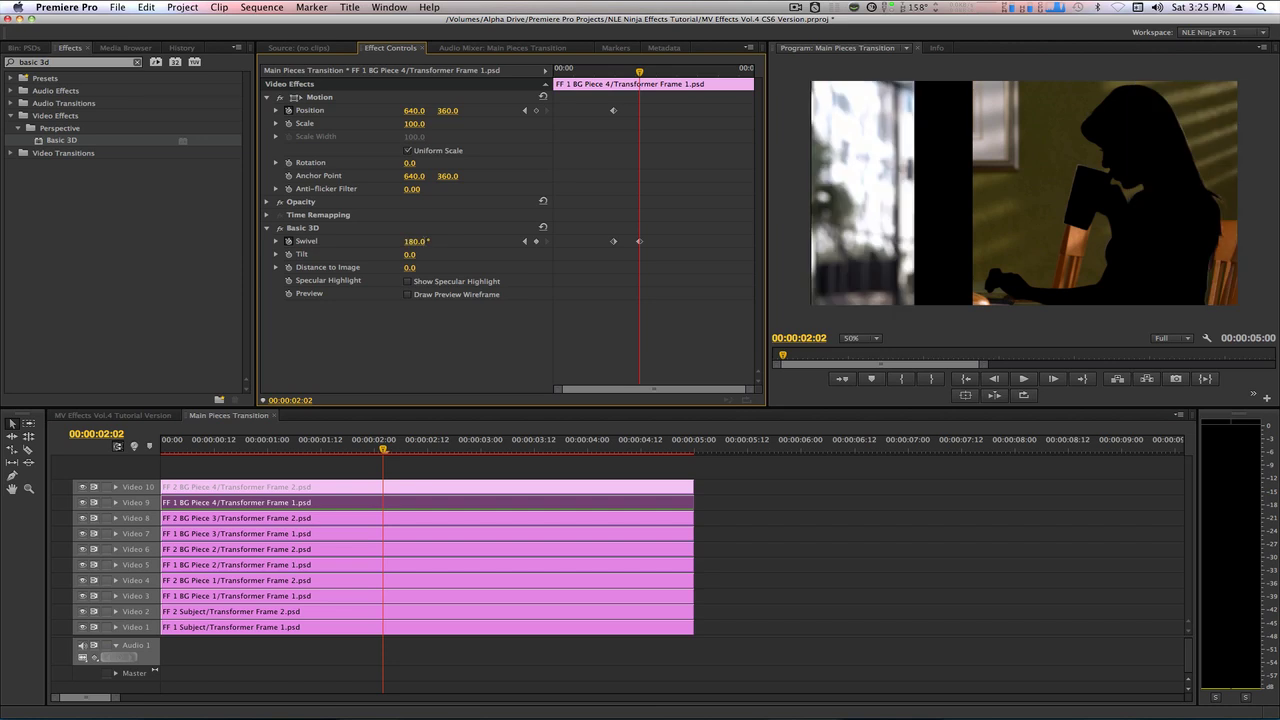
Step: Keyframe the FF 1 BG Piece 4 clip's horizontal position at 272 at 00:00:02:02 and check its motion path
{"action": "left_click", "coordinate": [414, 110]}
{"action": "type", "text": "272"}
{"action": "key", "text": "Return"}
{"action": "left_click", "coordinate": [297, 100]}
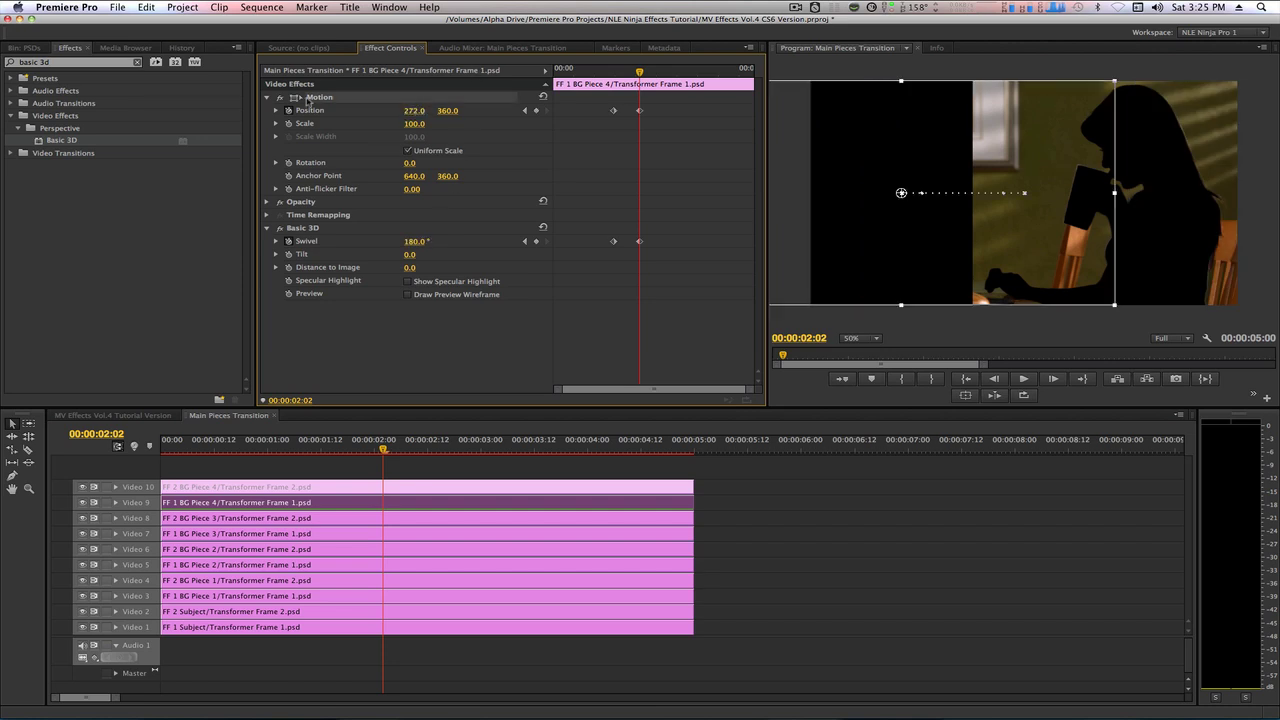
{"action": "left_click", "coordinate": [340, 326]}
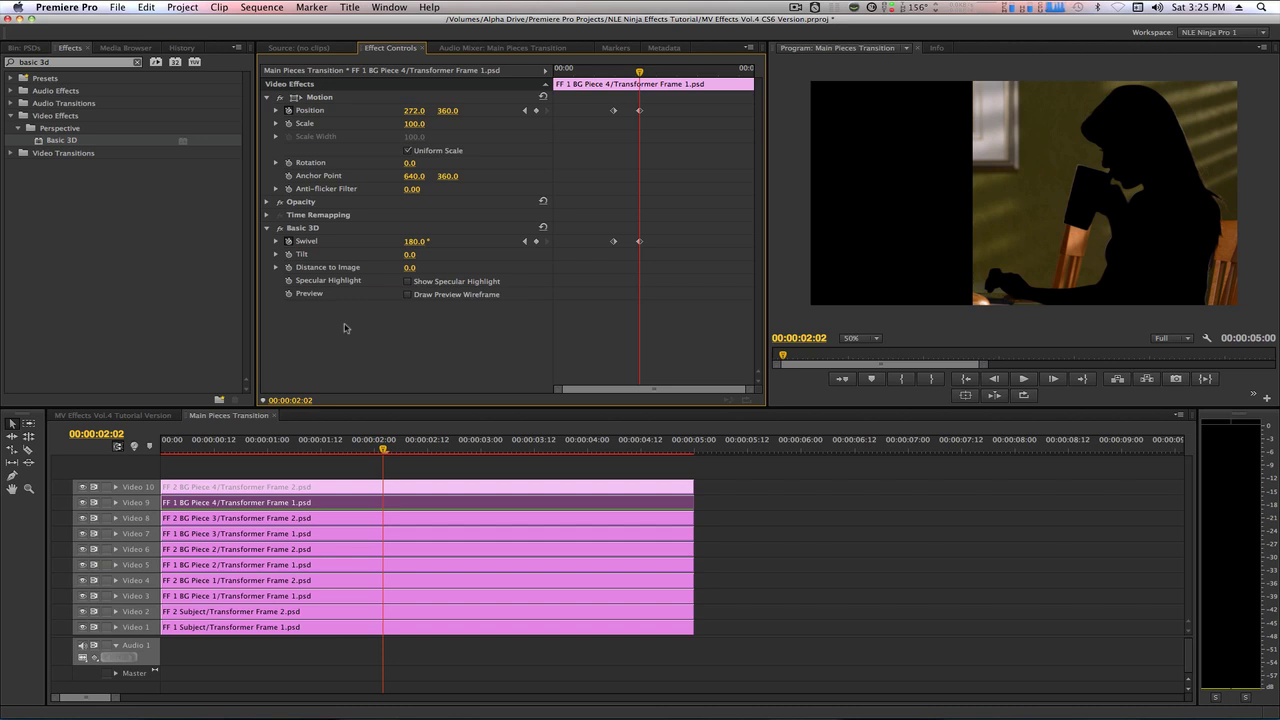
Step: Enable the FF 2 BG Piece 4 clip and start its Position and Swivel keyframing at 00:00:01:11
{"action": "key", "text": "Home"}
{"action": "left_click", "coordinate": [265, 487]}
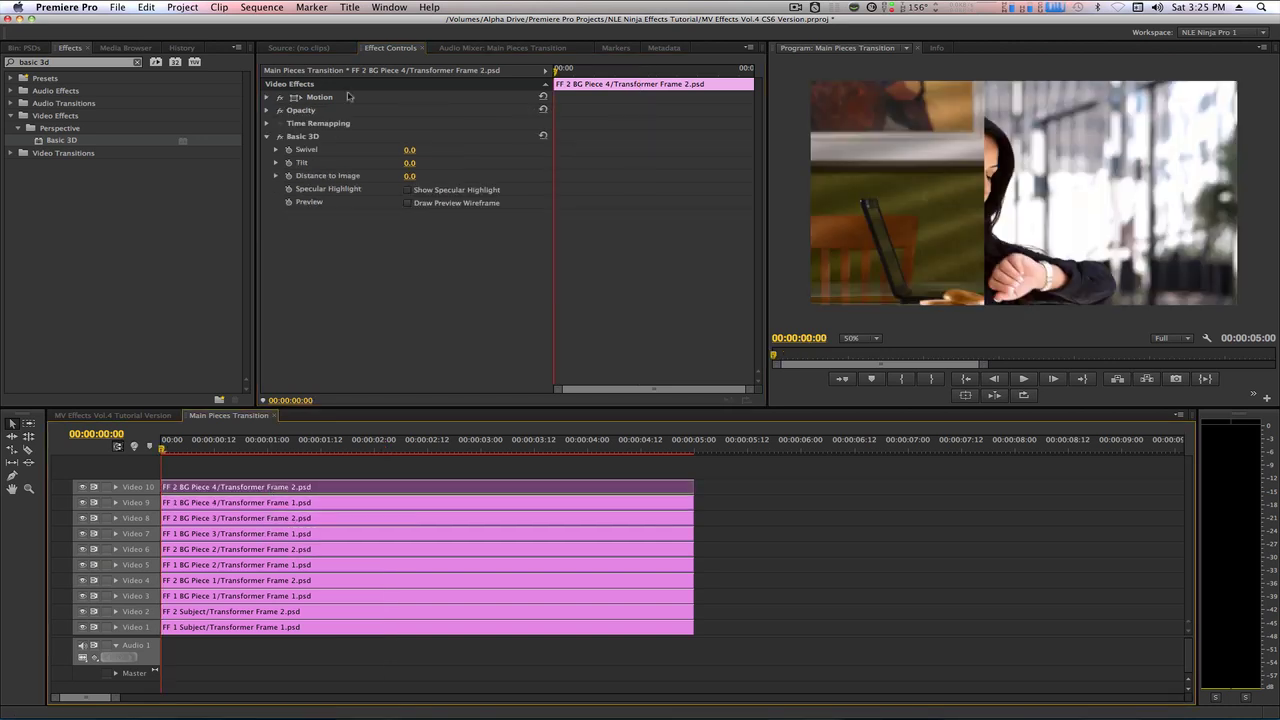
{"action": "left_click", "coordinate": [267, 98]}
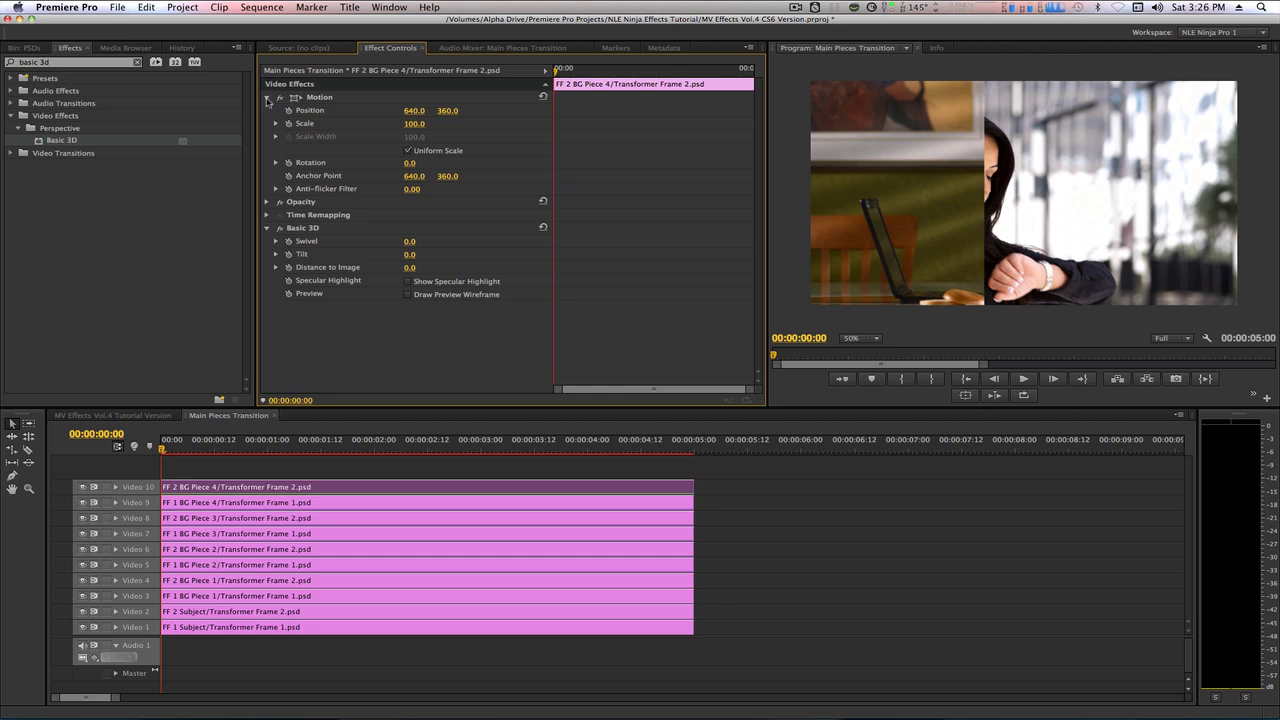
{"action": "left_click", "coordinate": [290, 400]}
{"action": "type", "text": "111"}
{"action": "key", "text": "Return"}
{"action": "left_click", "coordinate": [288, 110]}
{"action": "left_click", "coordinate": [288, 241]}
Step: Set the FF 2 BG Piece 4 clip's swivel to 90 and horizontal position to 74 at 00:00:01:11
{"action": "left_click", "coordinate": [409, 241]}
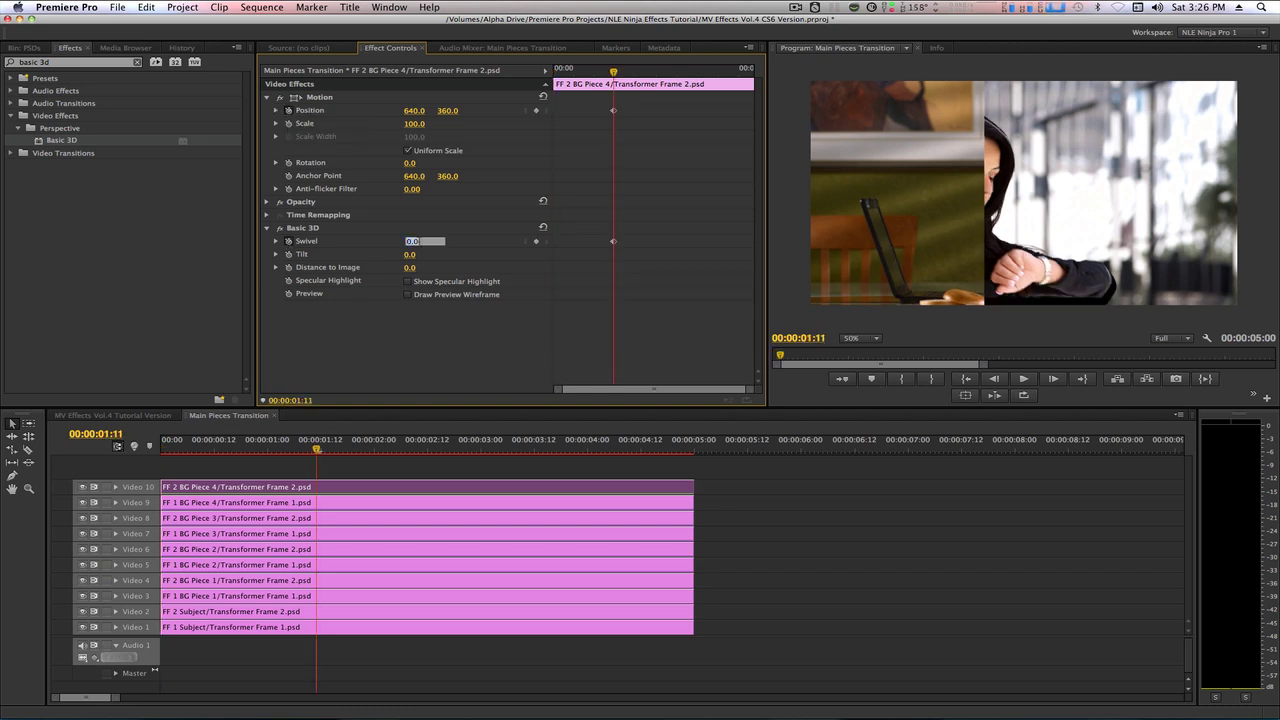
{"action": "type", "text": "90"}
{"action": "key", "text": "Return"}
{"action": "left_click", "coordinate": [414, 112]}
{"action": "type", "text": "74"}
{"action": "key", "text": "Return"}
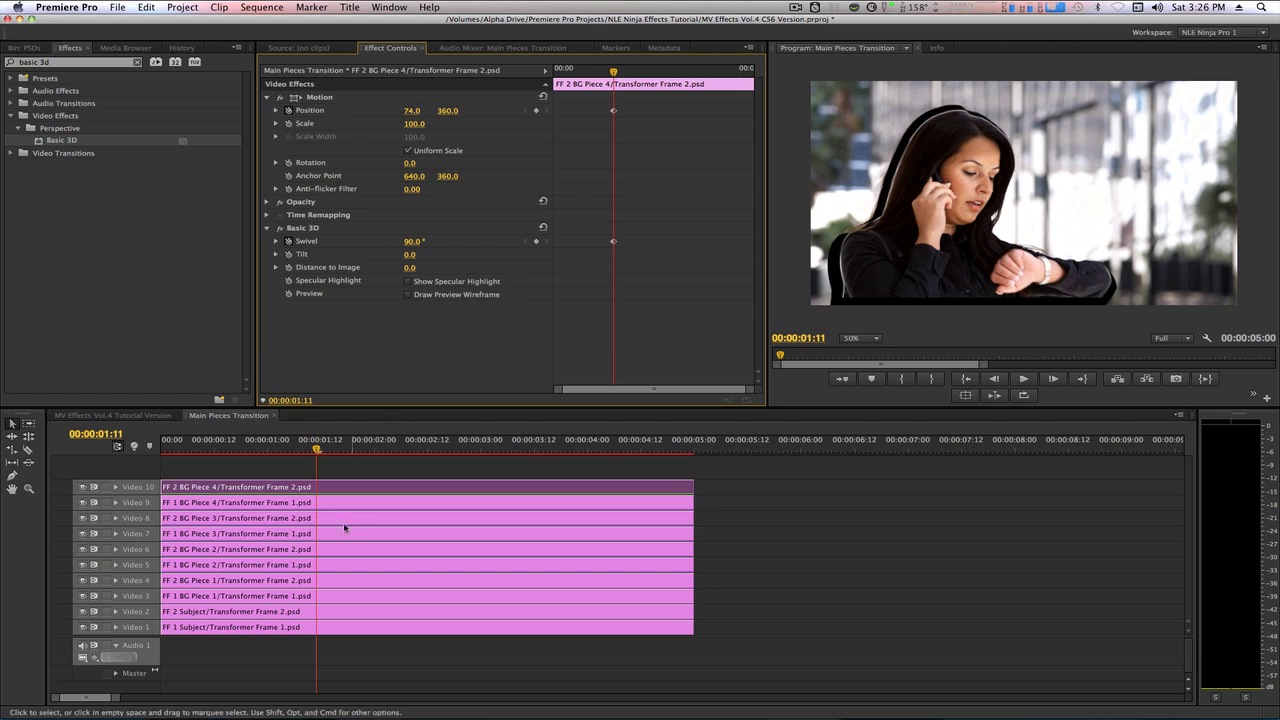
Step: Keyframe the FF 2 BG Piece 4 clip's Basic 3D swivel and motion position back to their defaults at 00:00:02:02
{"action": "left_click", "coordinate": [293, 400]}
{"action": "type", "text": "202"}
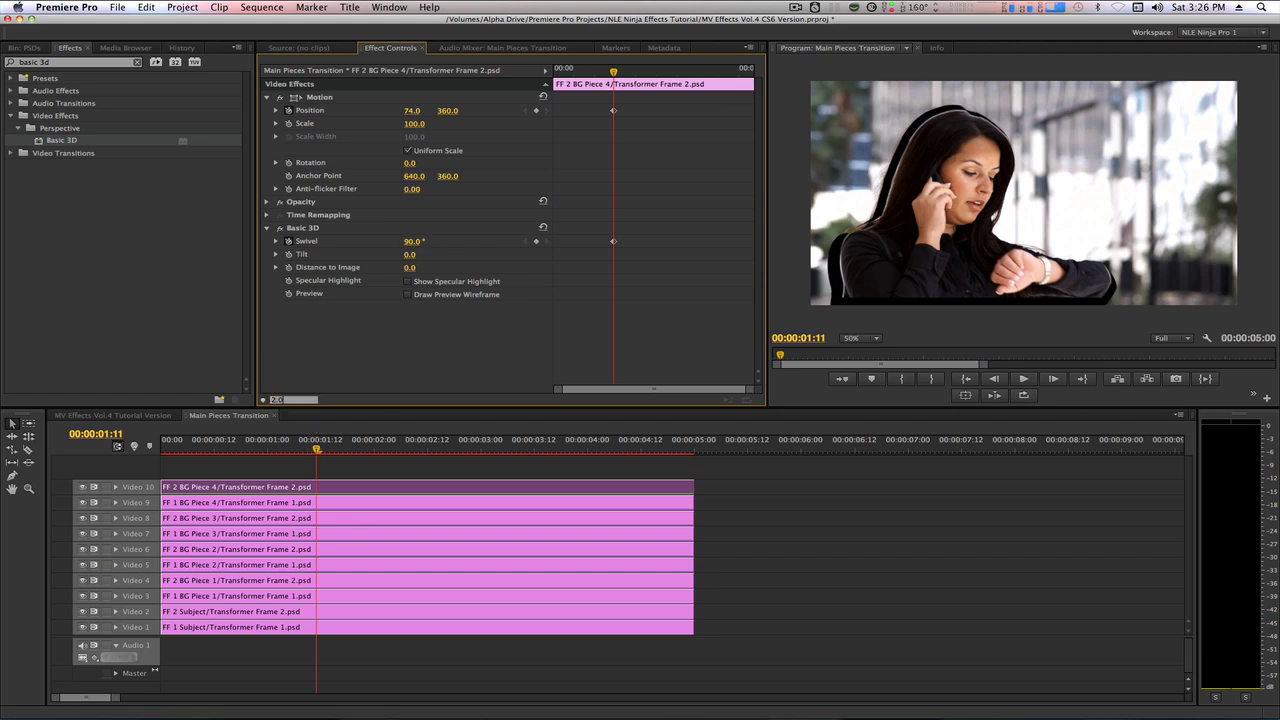
{"action": "key", "text": "Return"}
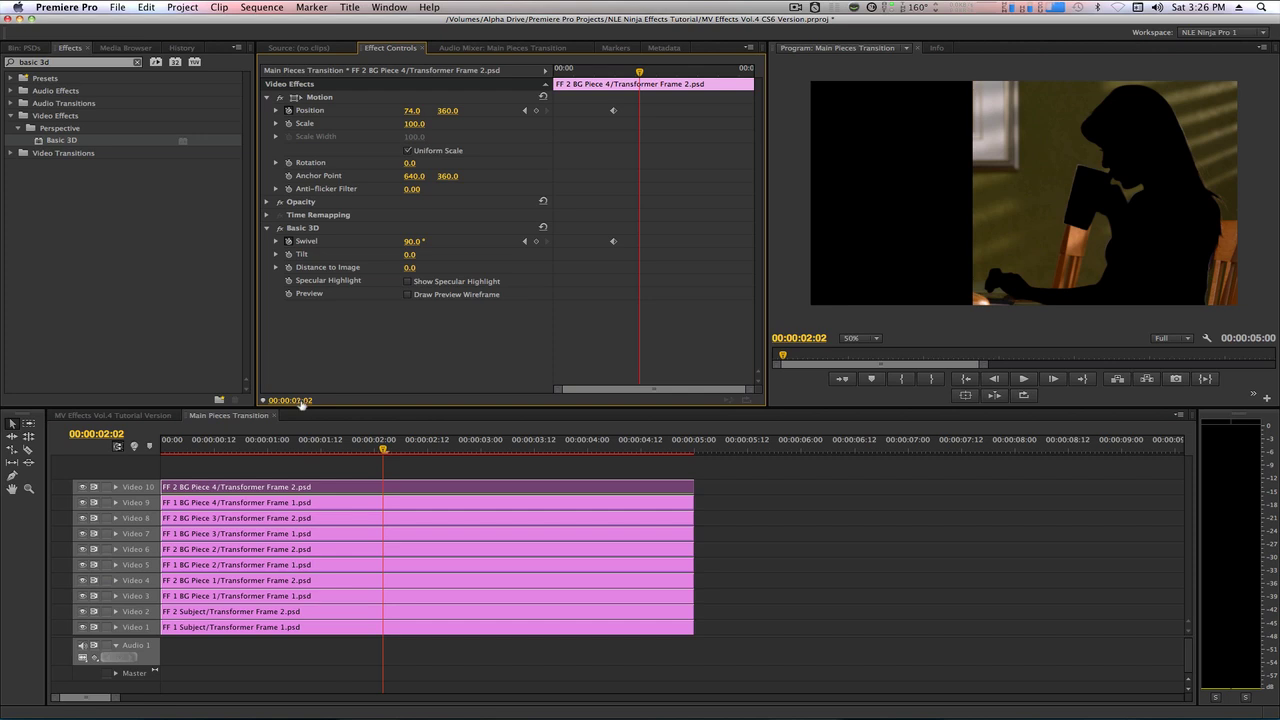
{"action": "left_click", "coordinate": [541, 229]}
{"action": "left_click", "coordinate": [543, 96]}
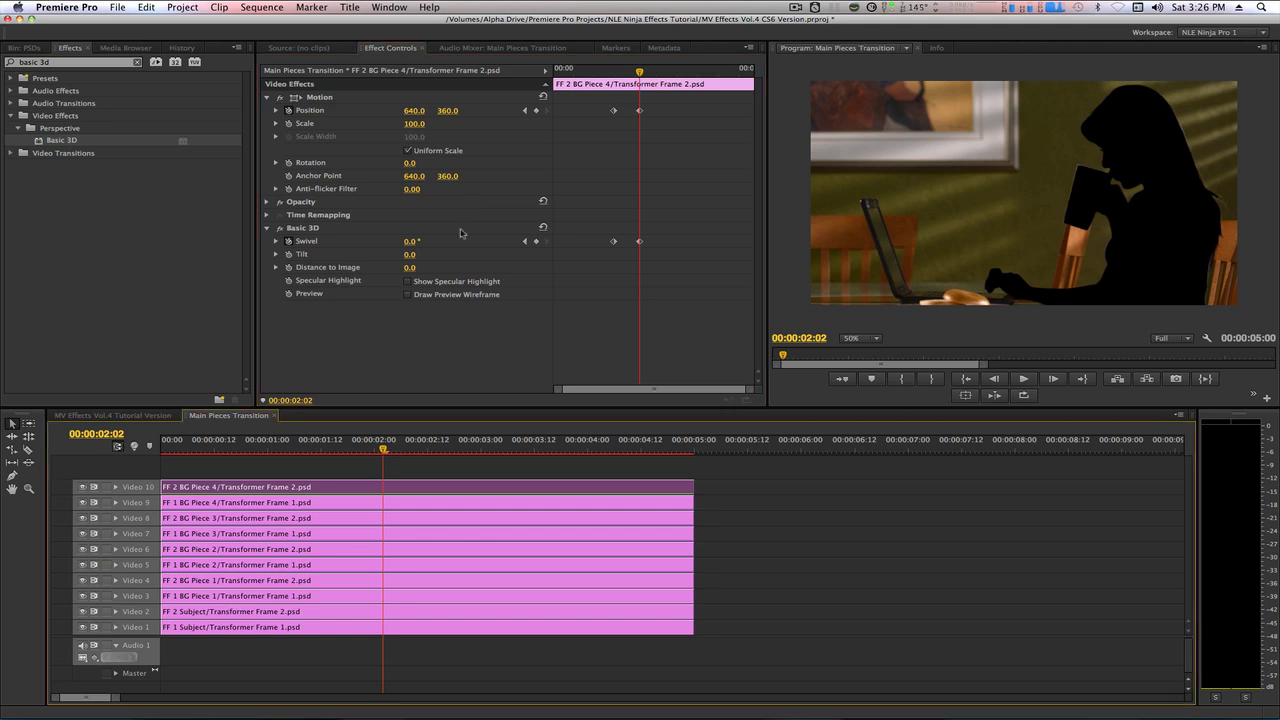
Step: Mark an in point at 00:00:00:20 and an out point at 00:00:03:12 in the Main Pieces Transition sequence
{"action": "key", "text": "Home"}
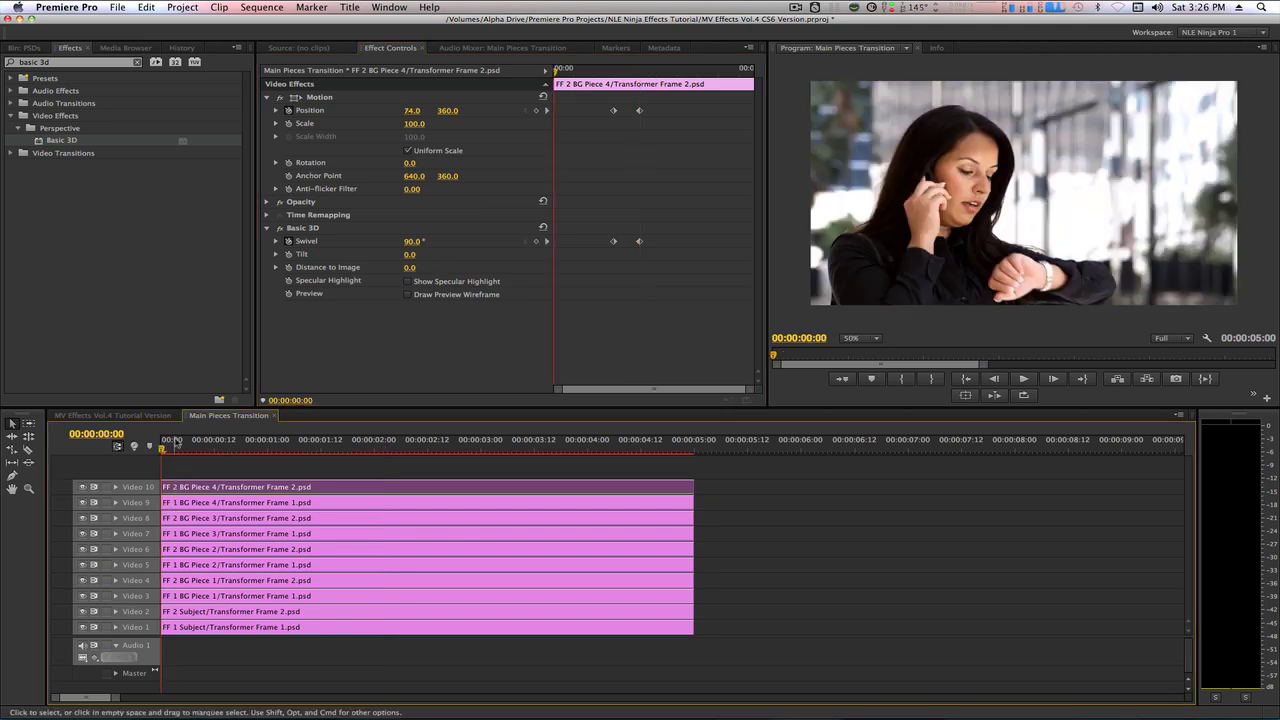
{"action": "left_click_drag", "start_coordinate": [160, 447], "coordinate": [143, 482]}
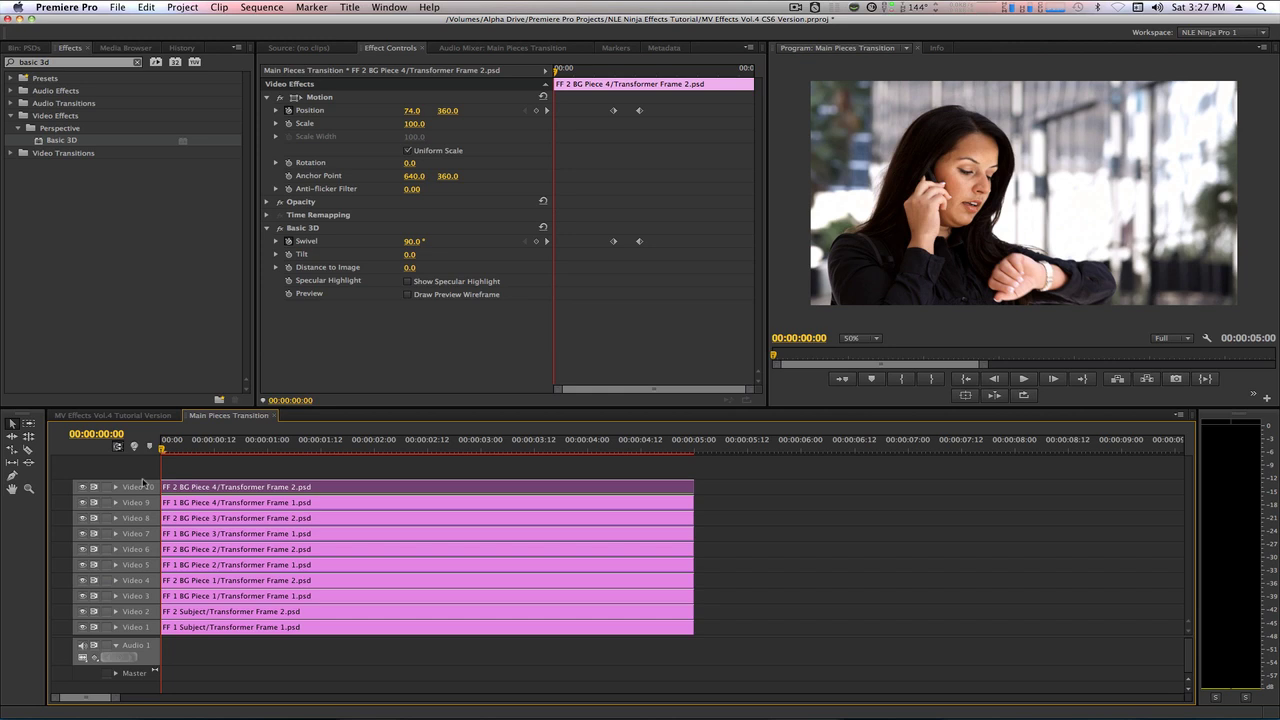
{"action": "key", "text": "space"}
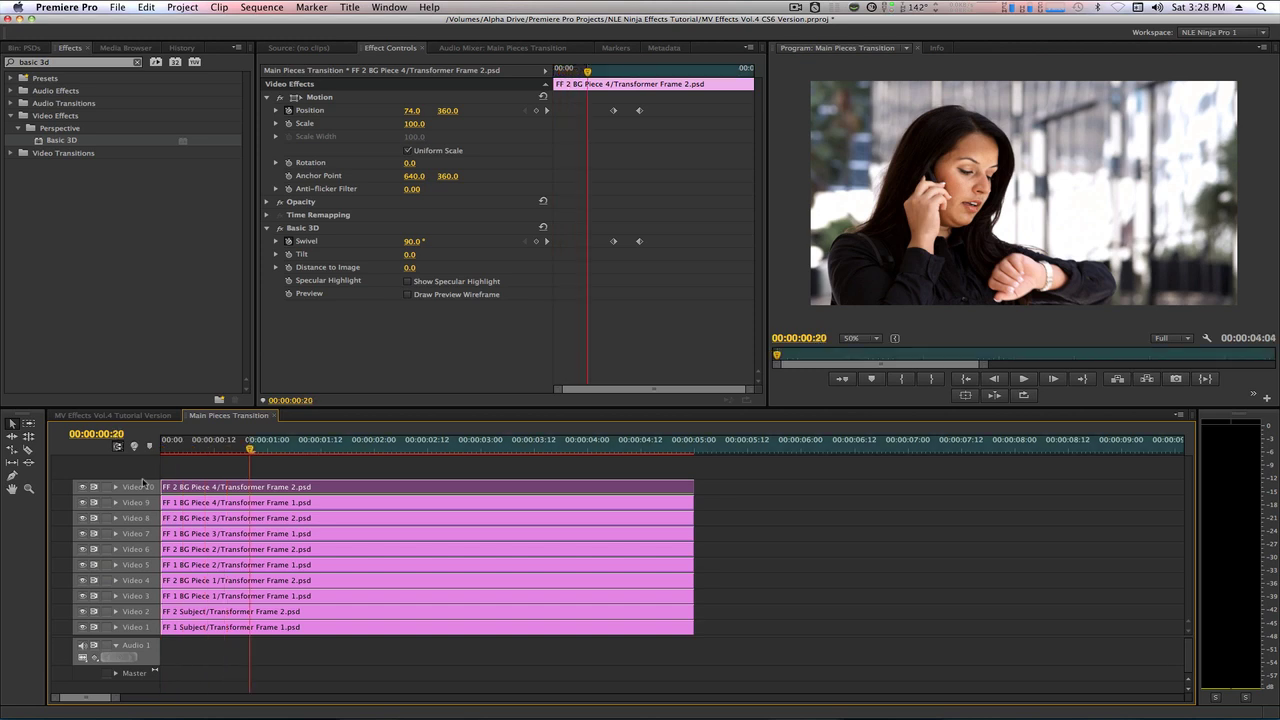
{"action": "left_click", "coordinate": [90, 434]}
{"action": "type", "text": "312"}
{"action": "key", "text": "Return"}
{"action": "key", "text": "o"}
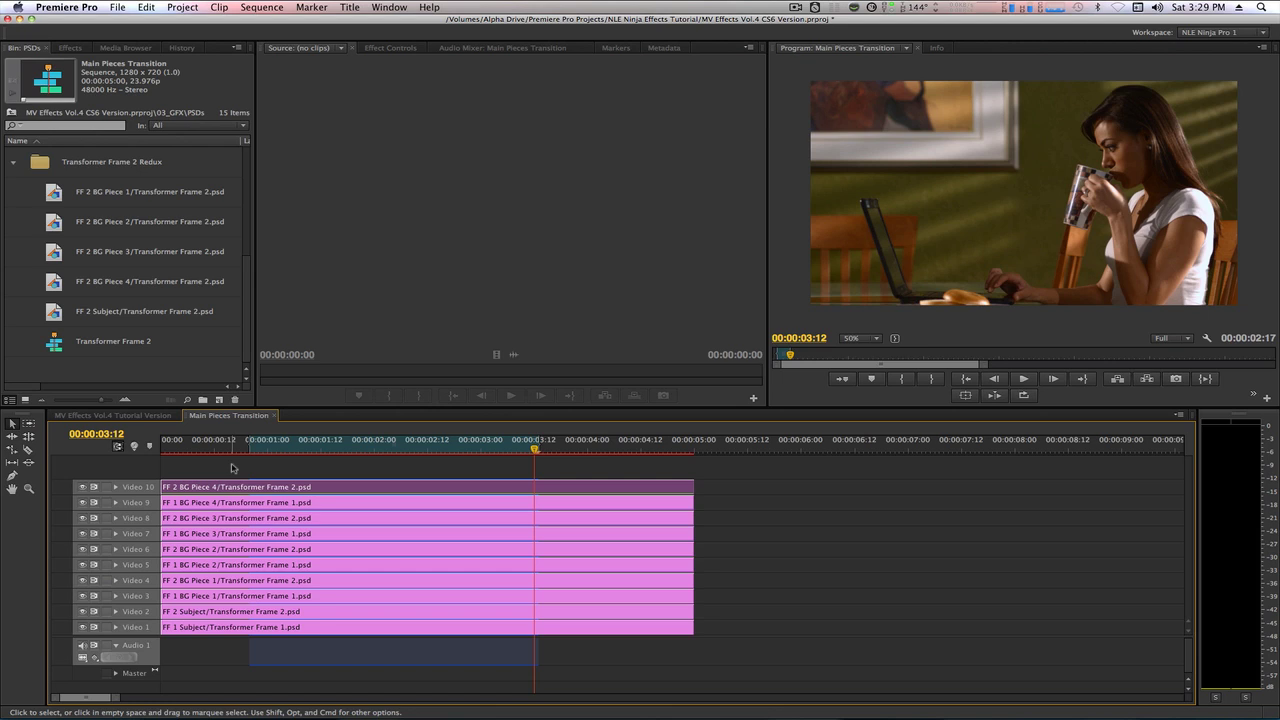
Step: Add sequence markers at 00:00:03:12 and 00:00:00:20, and close the Main Pieces Transition sequence
{"action": "key", "text": "m"}
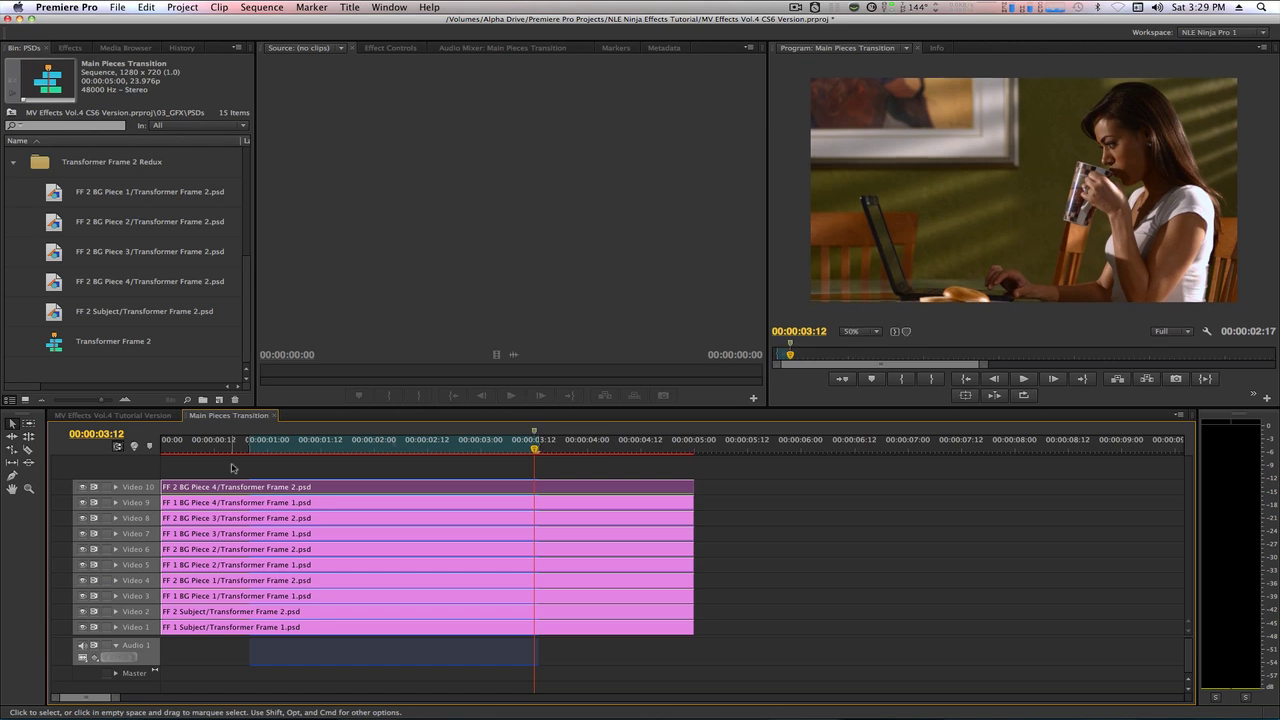
{"action": "left_click", "coordinate": [250, 447]}
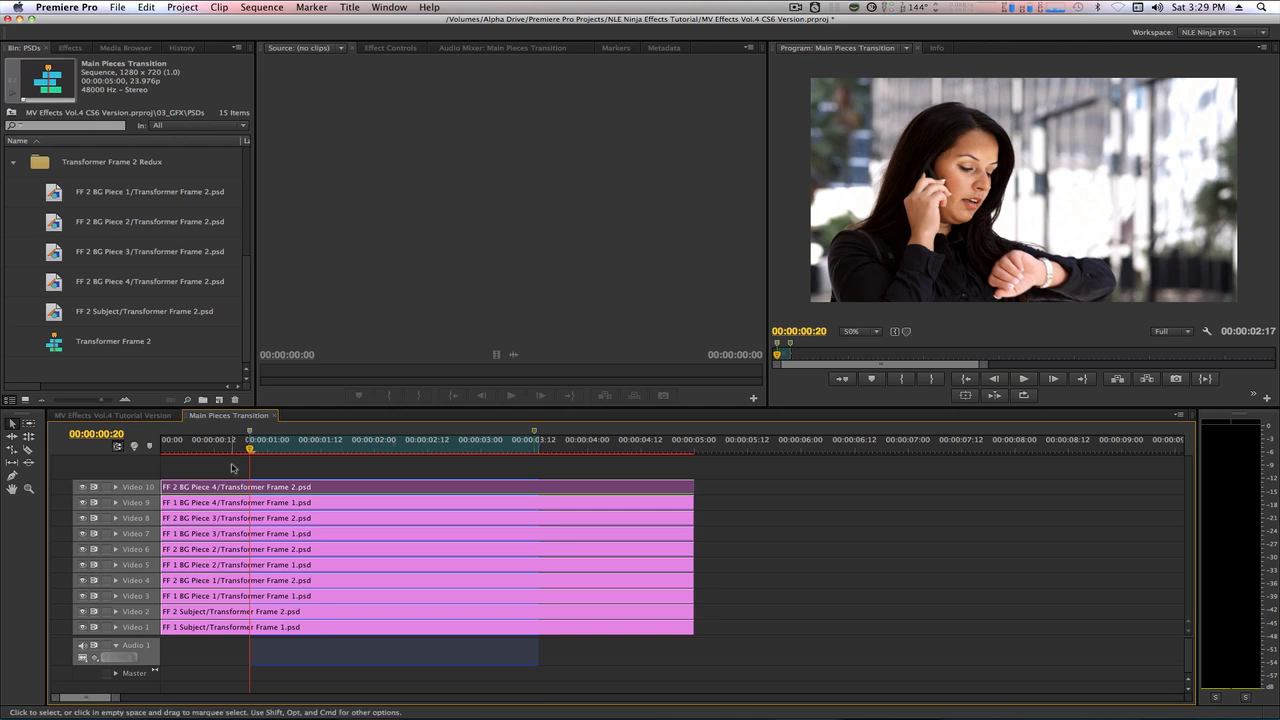
{"action": "key", "text": "super+w"}
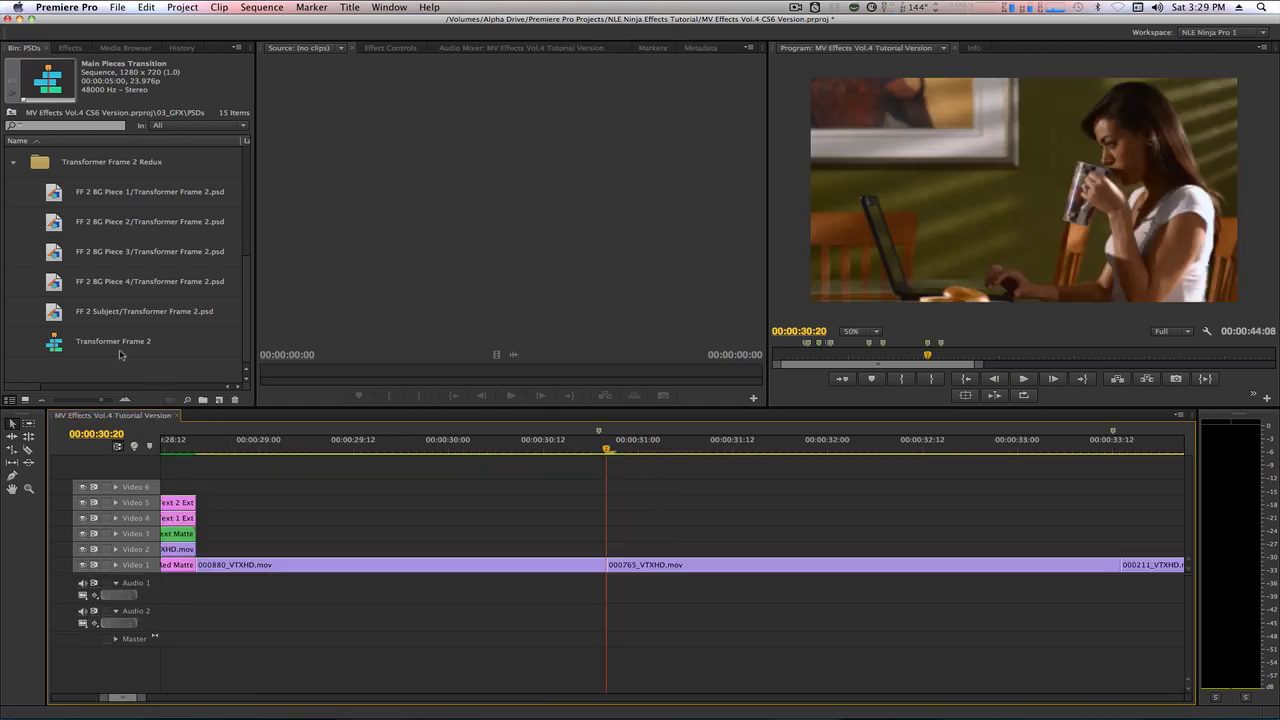
Step: Load the Main Pieces Transition sequence as the source and mark its in and out points at its two markers
{"action": "scroll", "coordinate": [119, 354], "scroll_direction": "down", "scroll_amount": 5}
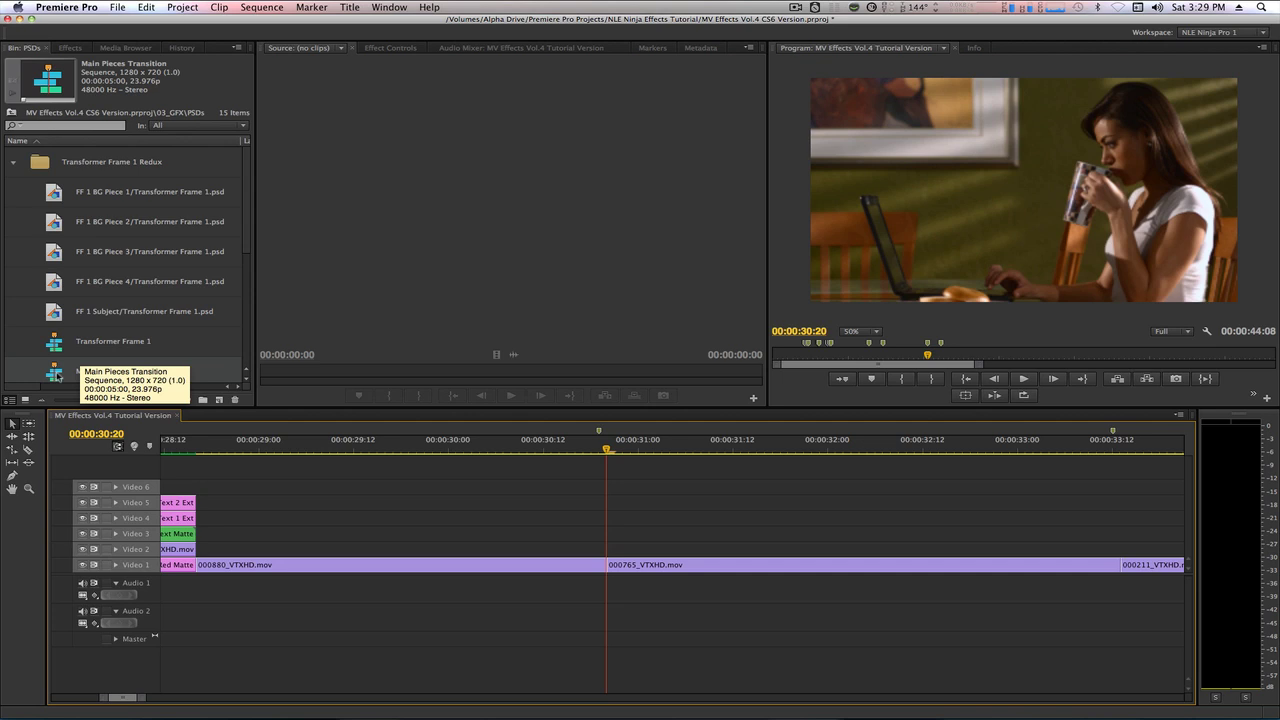
{"action": "left_click_drag", "start_coordinate": [57, 375], "coordinate": [354, 296]}
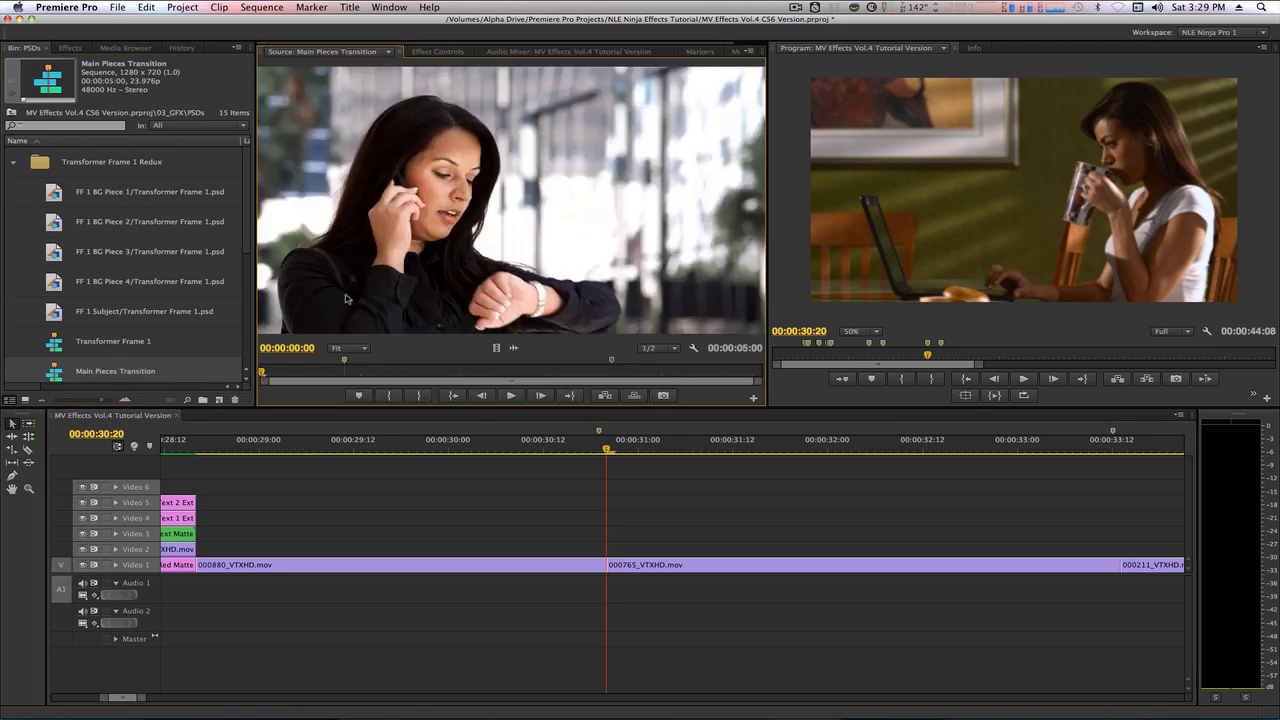
{"action": "key", "text": "shift+m"}
{"action": "key", "text": "i"}
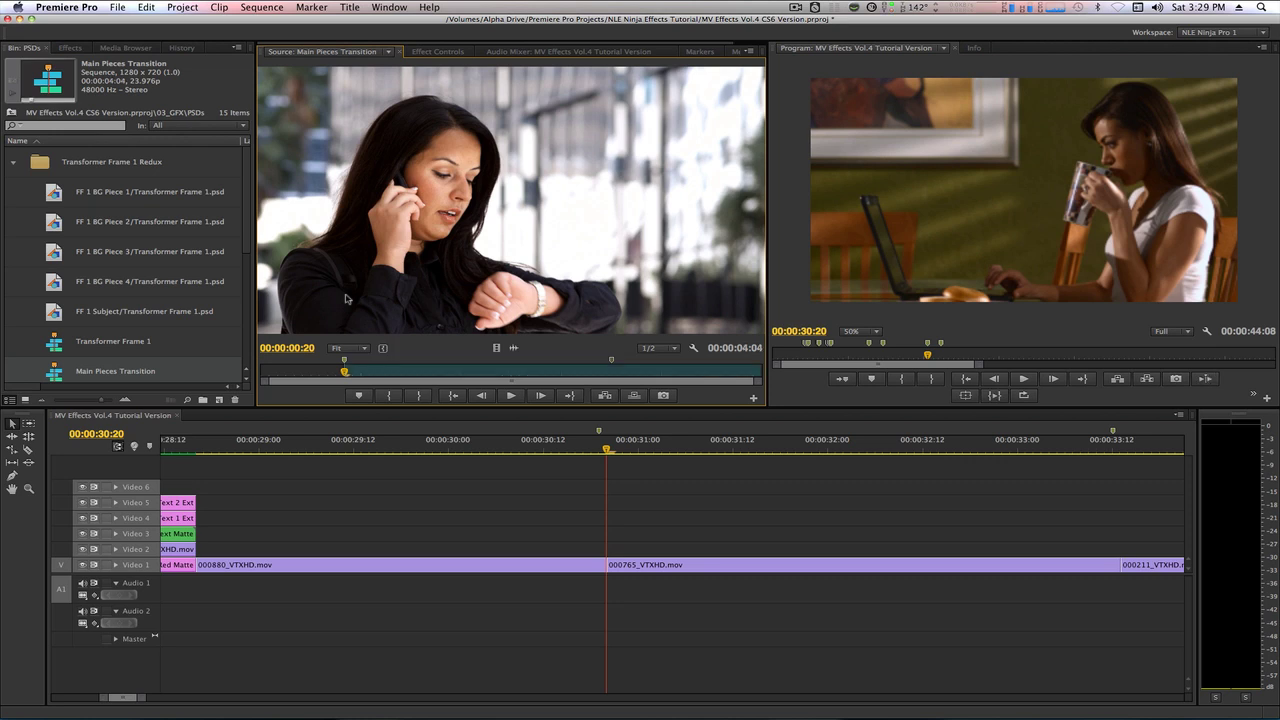
{"action": "key", "text": "shift+m"}
{"action": "key", "text": "o"}
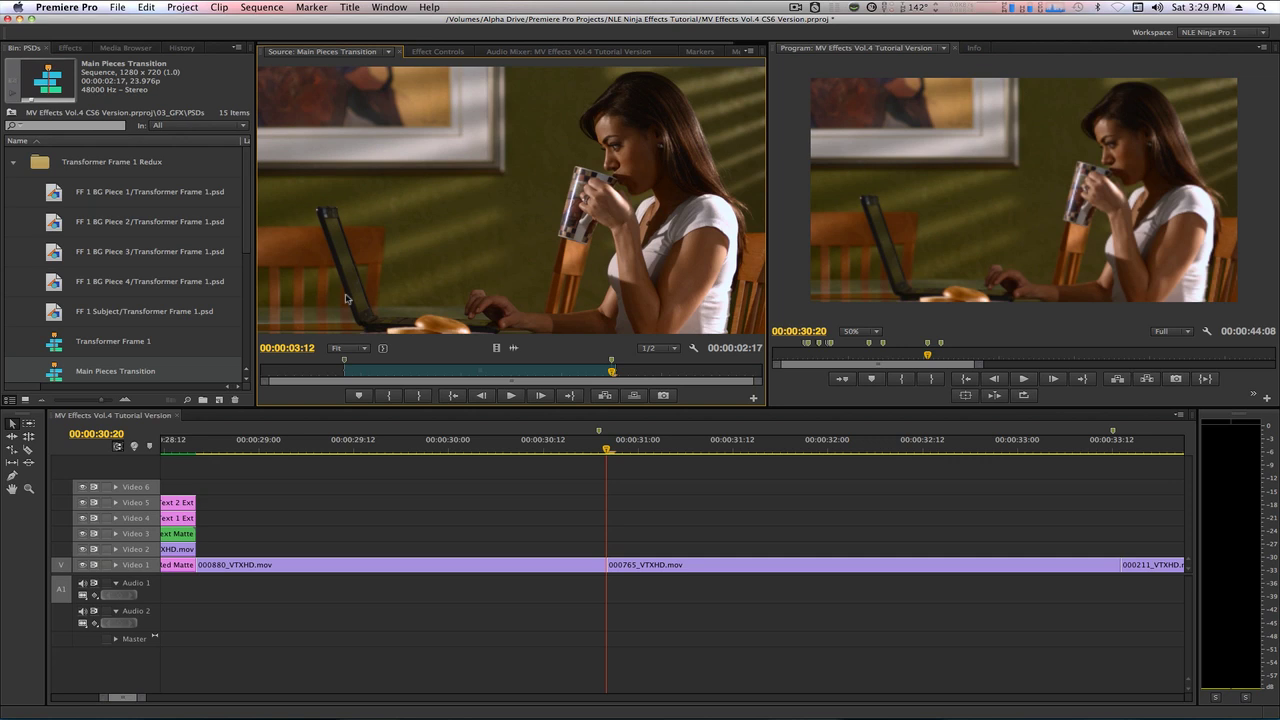
Step: Insert the marked Main Pieces Transition section on Video 1 at 00:00:30:20, between the 000880 and 000765 clips
{"action": "left_click", "coordinate": [607, 395]}
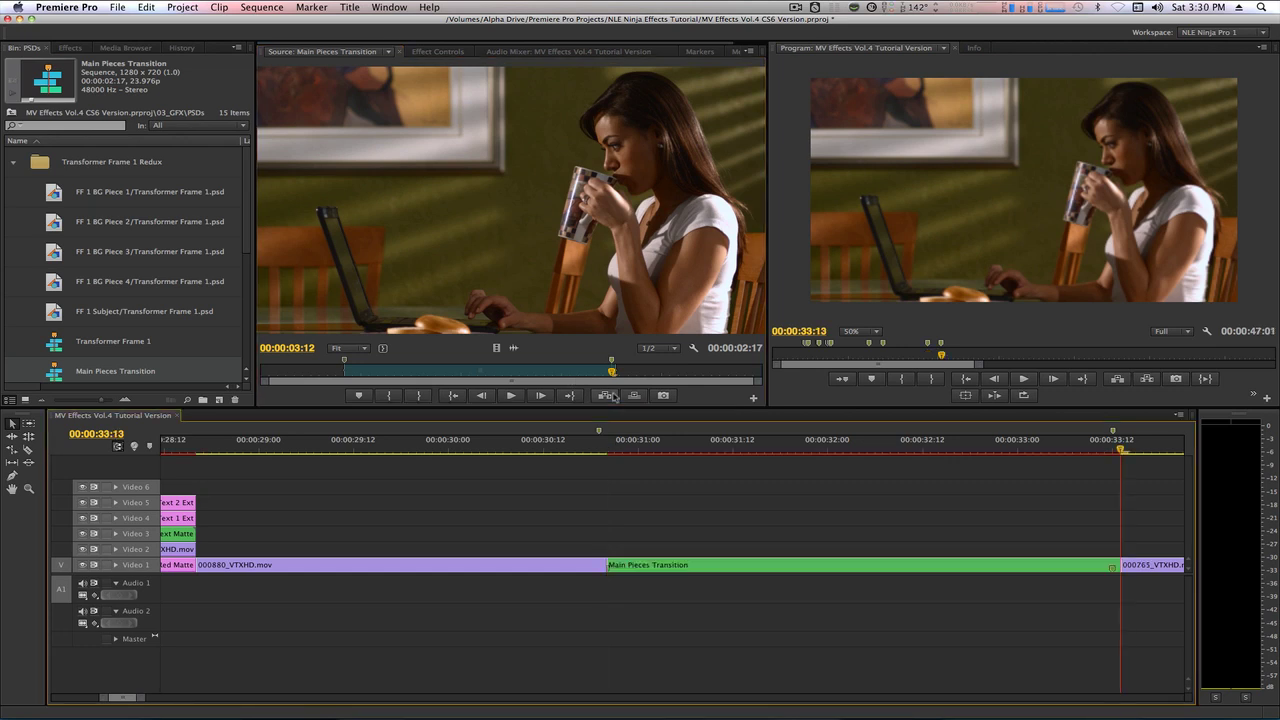
{"action": "key", "text": "minus"}
{"action": "key", "text": "minus"}
{"action": "key", "text": "minus"}
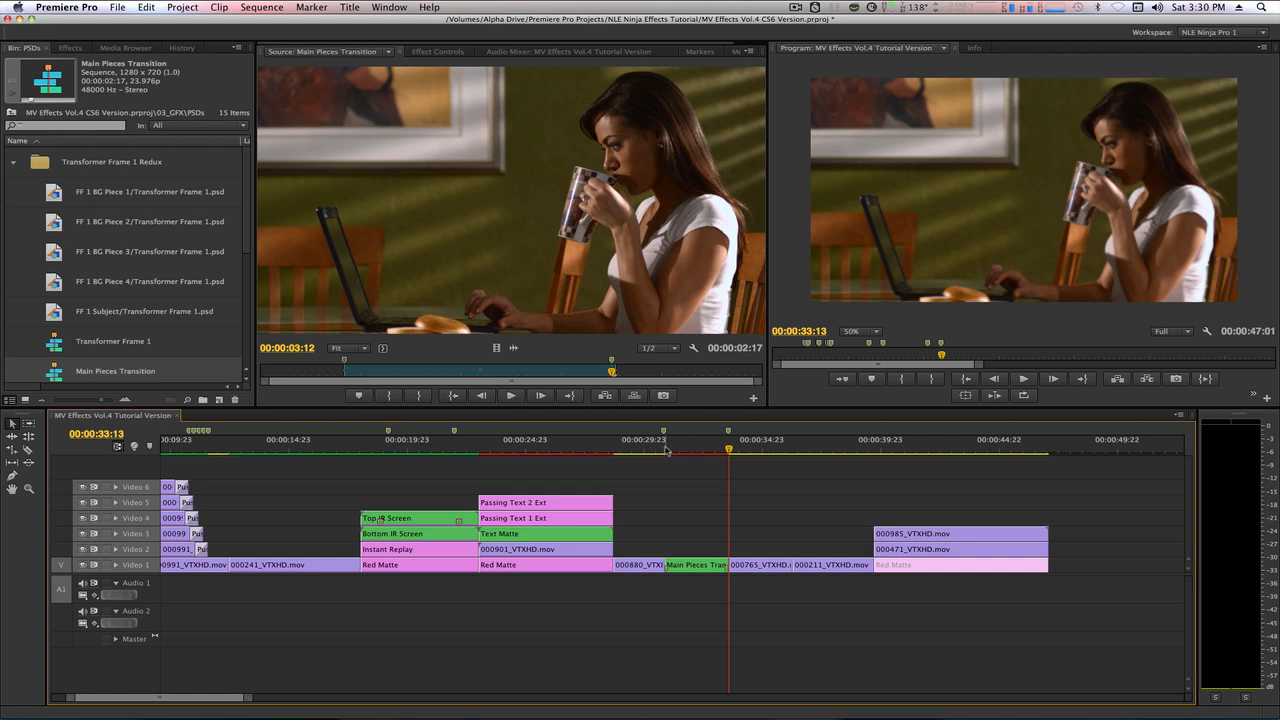
Step: Mark the range from 00:00:29:20 to 00:00:34:13 around the inserted transition and play it back
{"action": "left_click_drag", "start_coordinate": [665, 449], "coordinate": [641, 446]}
{"action": "key", "text": "i"}
{"action": "left_click_drag", "start_coordinate": [735, 443], "coordinate": [751, 446]}
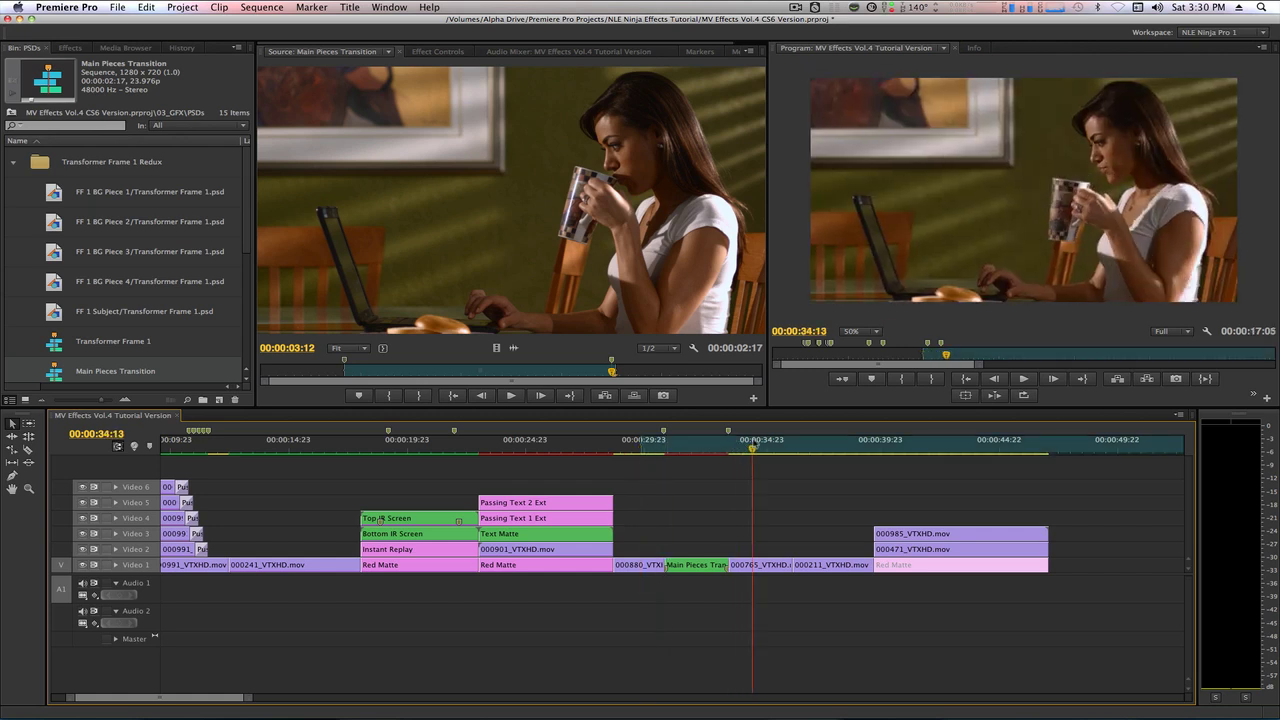
{"action": "key", "text": "o"}
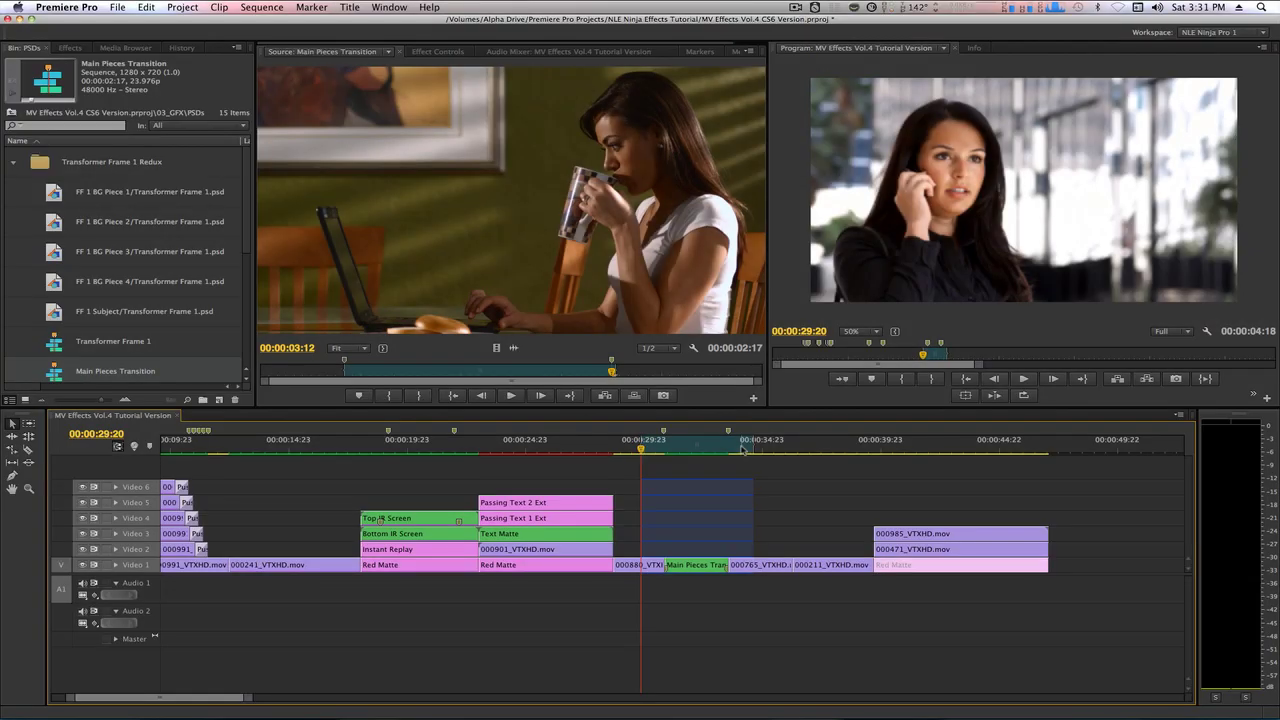
{"action": "key", "text": "space"}
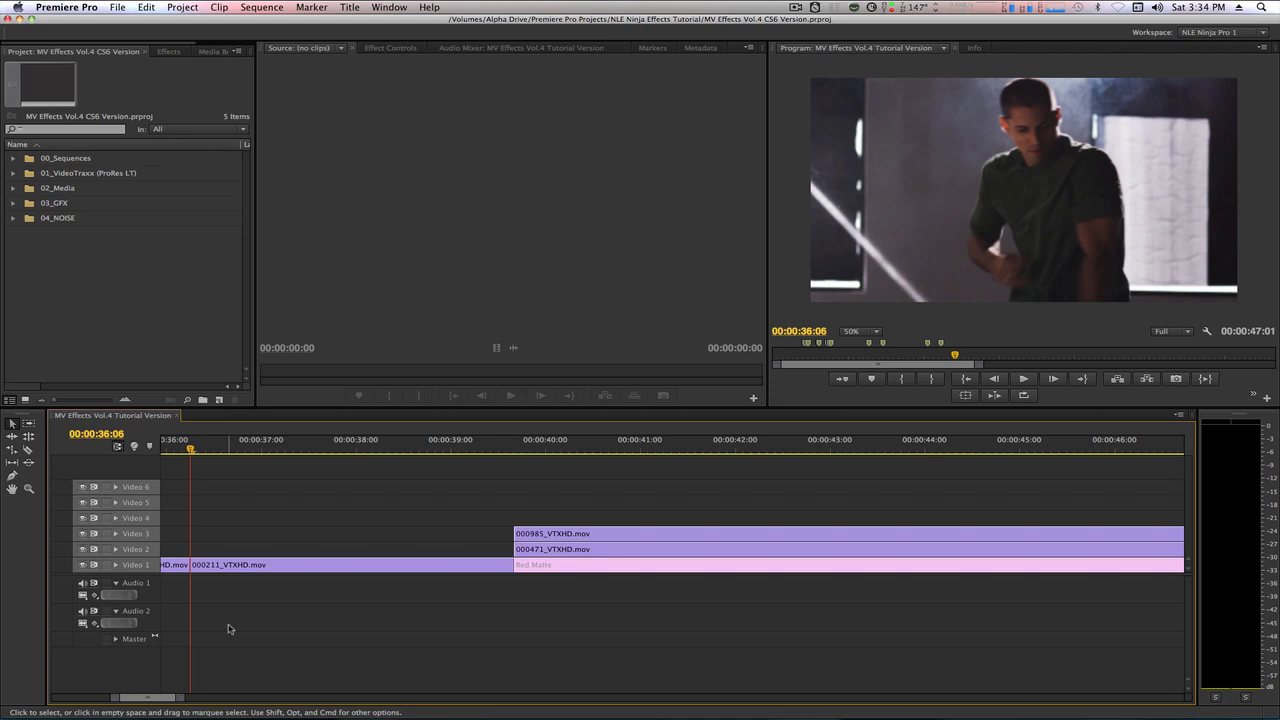
Step: Create a new title named Block Revealer with the default video settings
{"action": "left_click", "coordinate": [218, 401]}
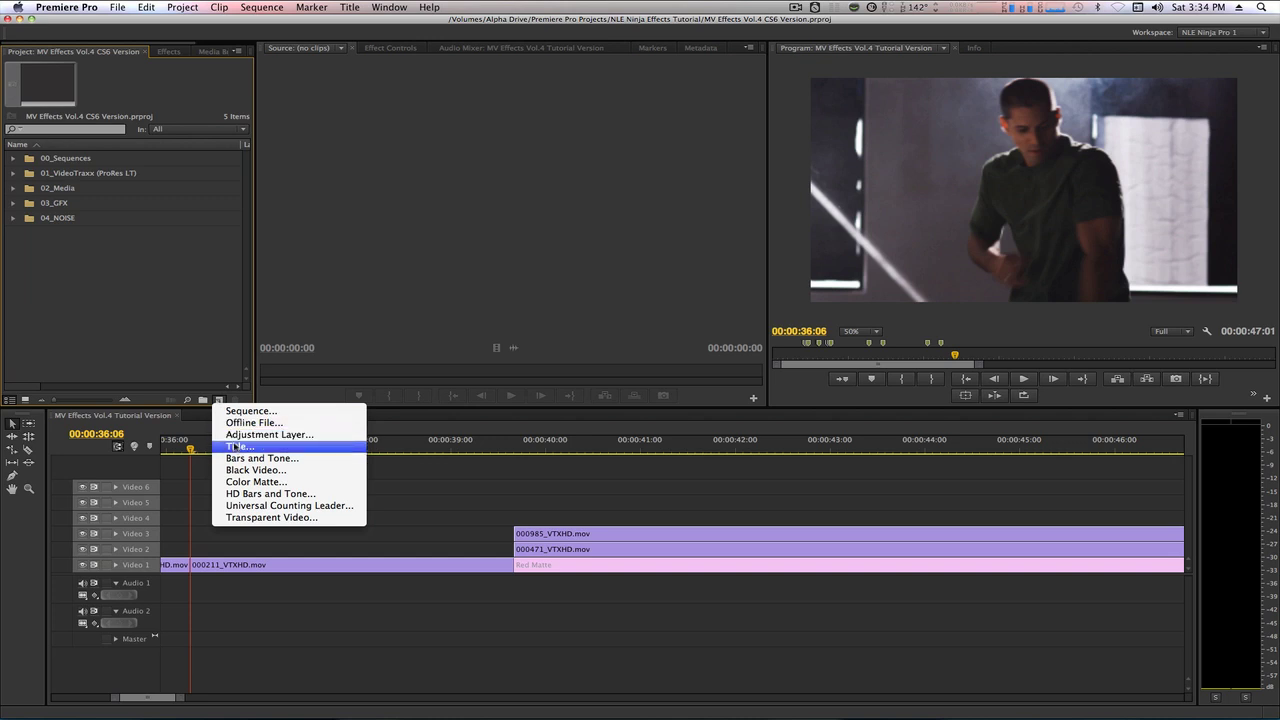
{"action": "left_click", "coordinate": [237, 446]}
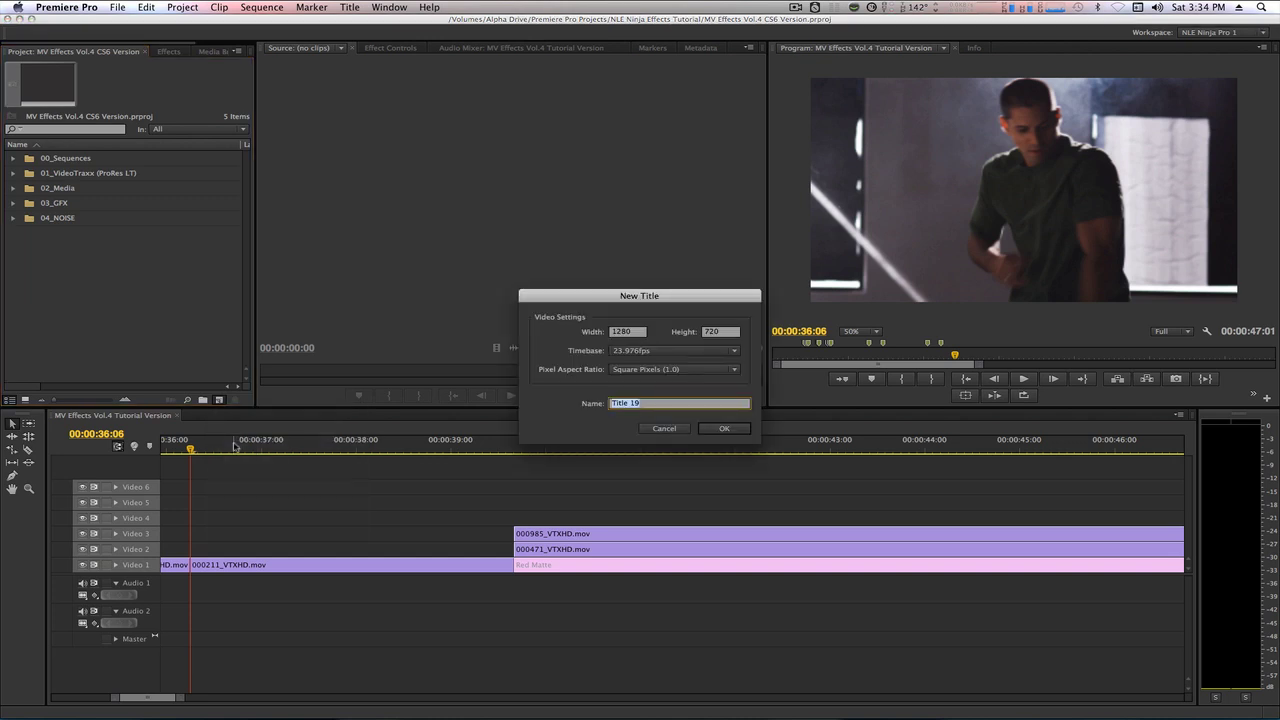
{"action": "type", "text": "Block REvealer"}
{"action": "key", "text": "Return"}
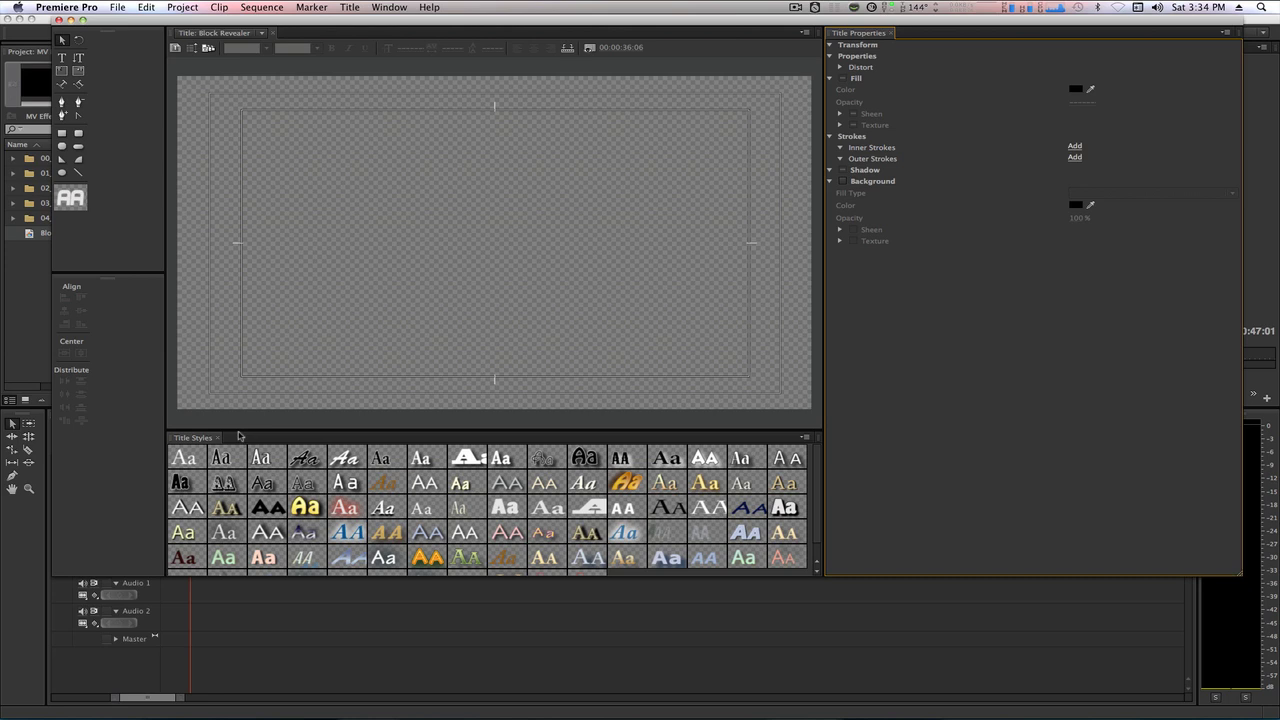
Step: Draw a full-height rectangle along the frame's left edge and set its width to 324.3 and height to 722.6
{"action": "left_click", "coordinate": [62, 132]}
{"action": "left_click_drag", "start_coordinate": [177, 77], "coordinate": [342, 408]}
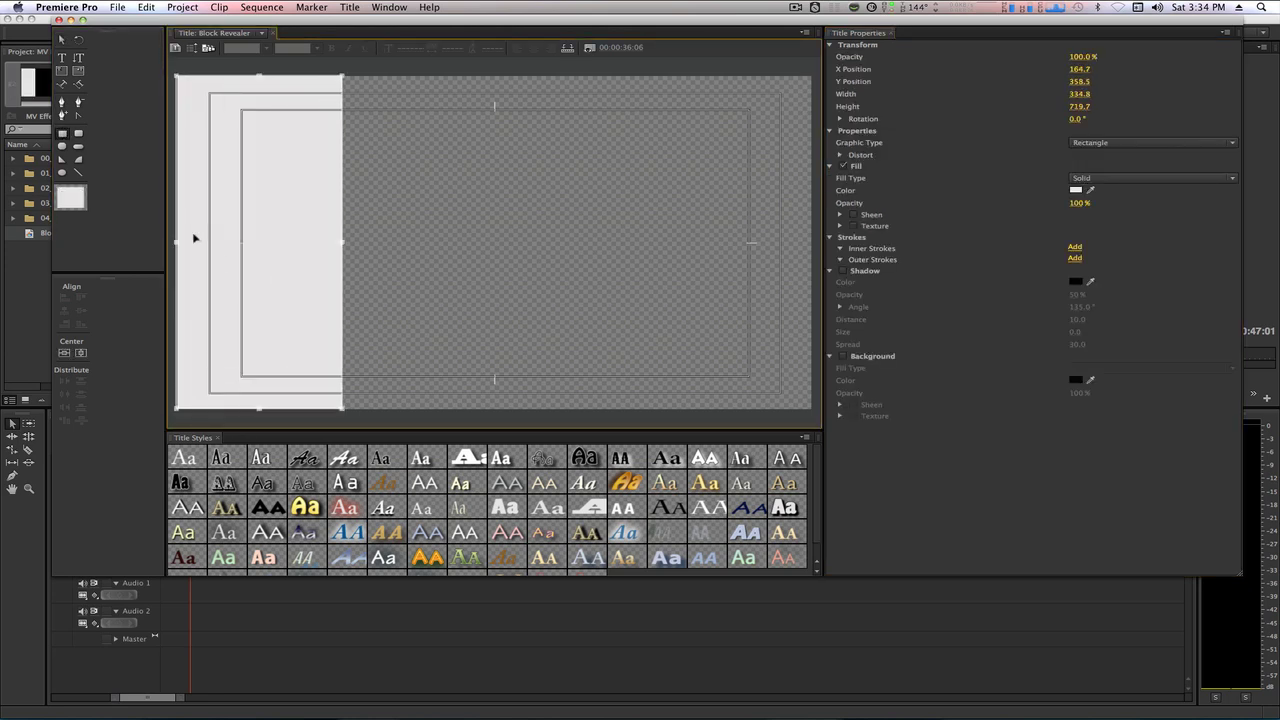
{"action": "left_click", "coordinate": [1083, 96]}
{"action": "type", "text": "324.3"}
{"action": "key", "text": "Tab"}
{"action": "type", "text": "72"}
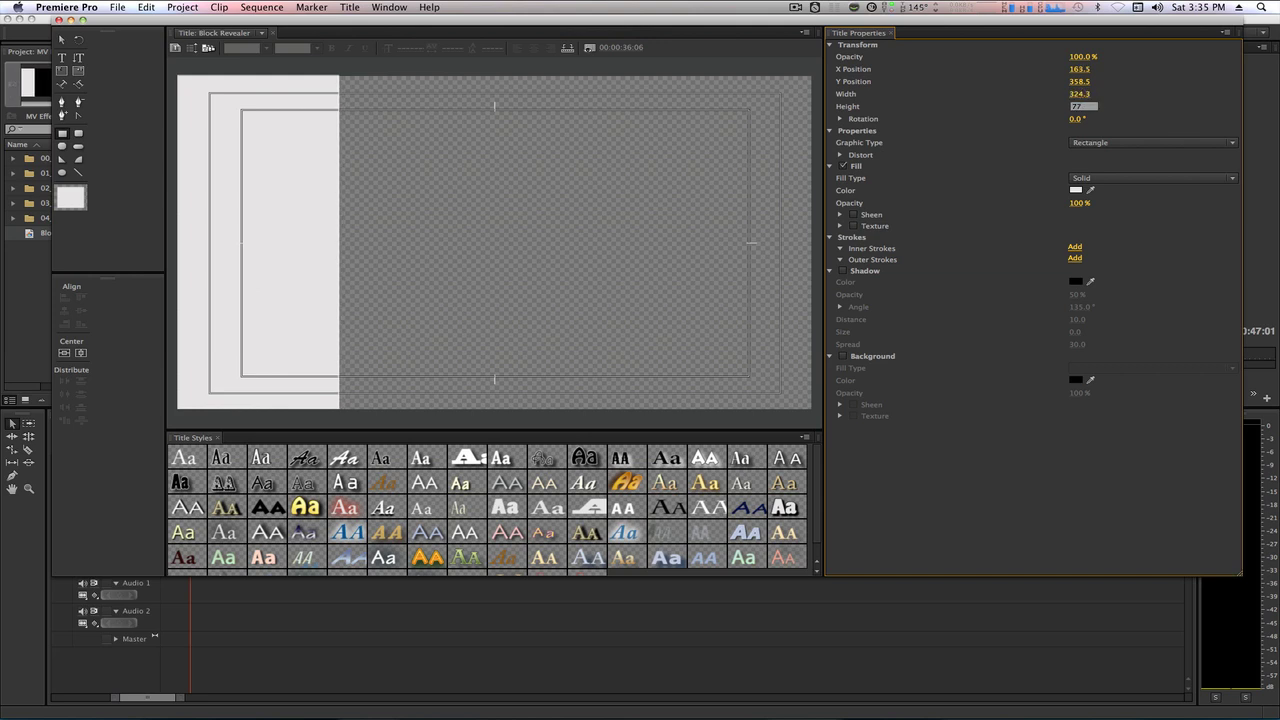
{"action": "type", "text": "2.6"}
{"action": "key", "text": "Return"}
{"action": "left_click", "coordinate": [315, 98]}
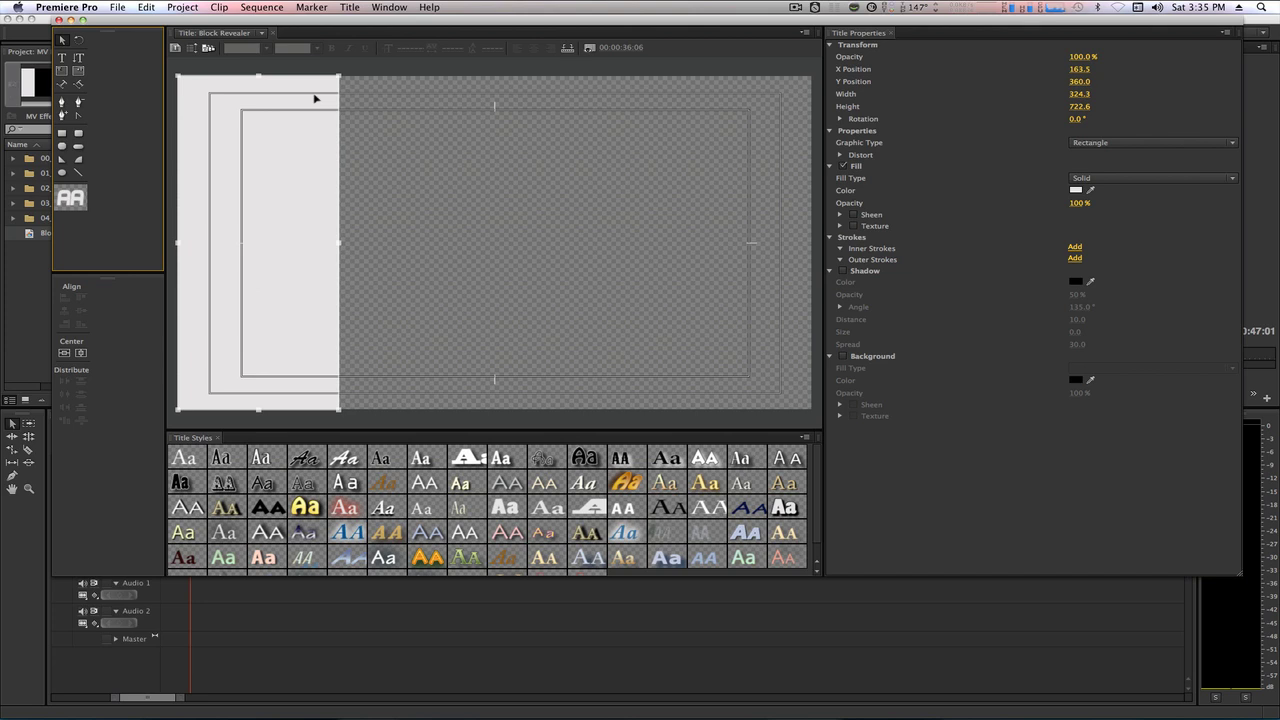
Step: Set the rectangle's fill to light blue 6CDCF8 and close the title editor
{"action": "left_click", "coordinate": [1075, 190]}
{"action": "left_click", "coordinate": [672, 255]}
{"action": "left_click_drag", "start_coordinate": [620, 310], "coordinate": [582, 330]}
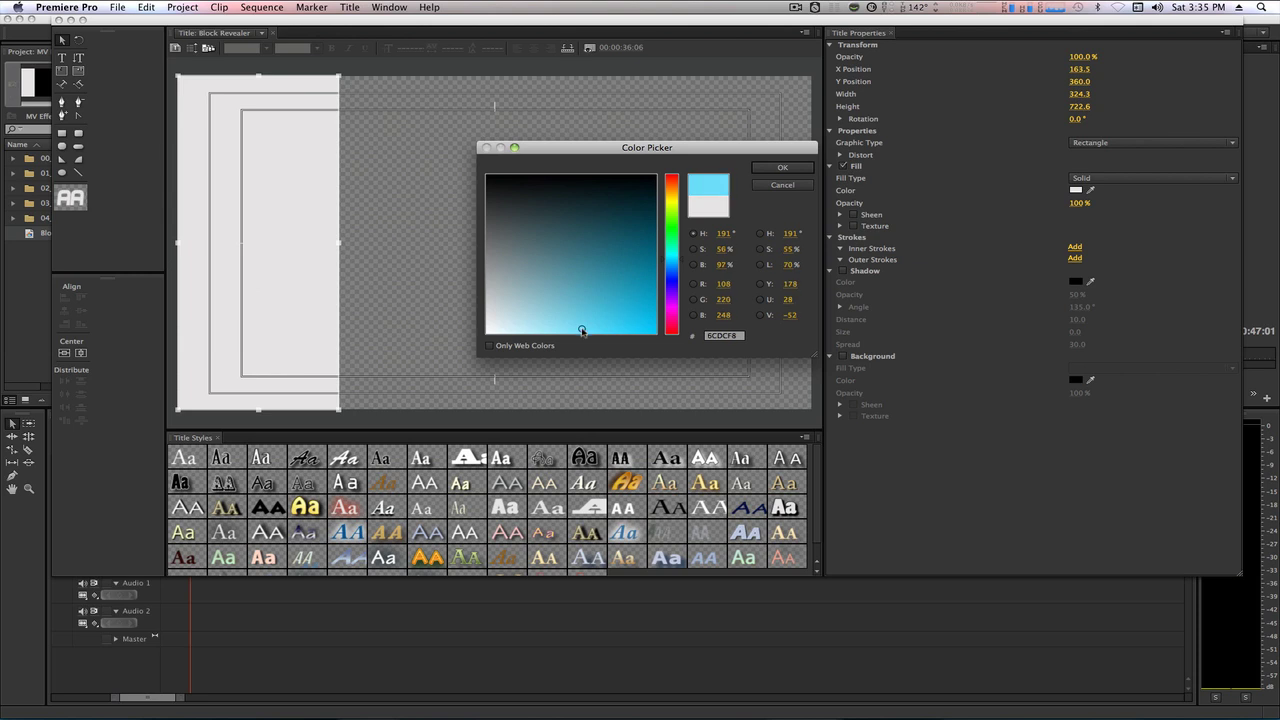
{"action": "left_click", "coordinate": [781, 169]}
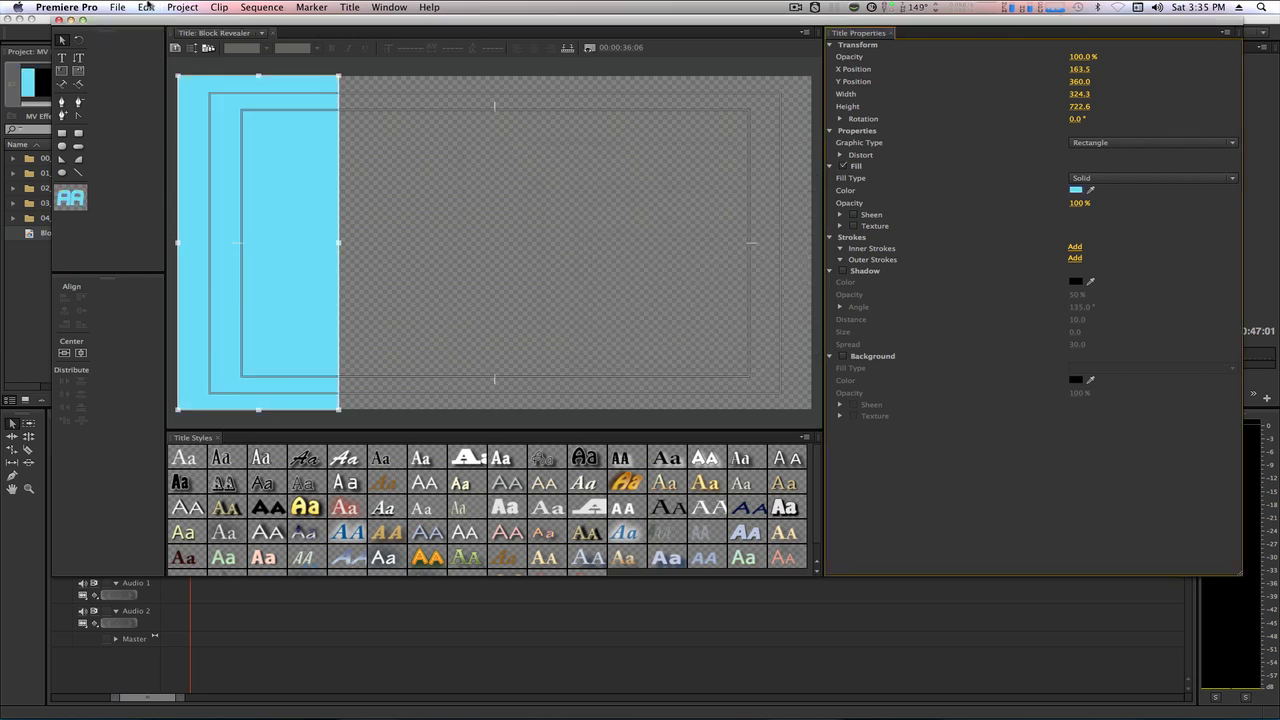
{"action": "left_click", "coordinate": [59, 19]}
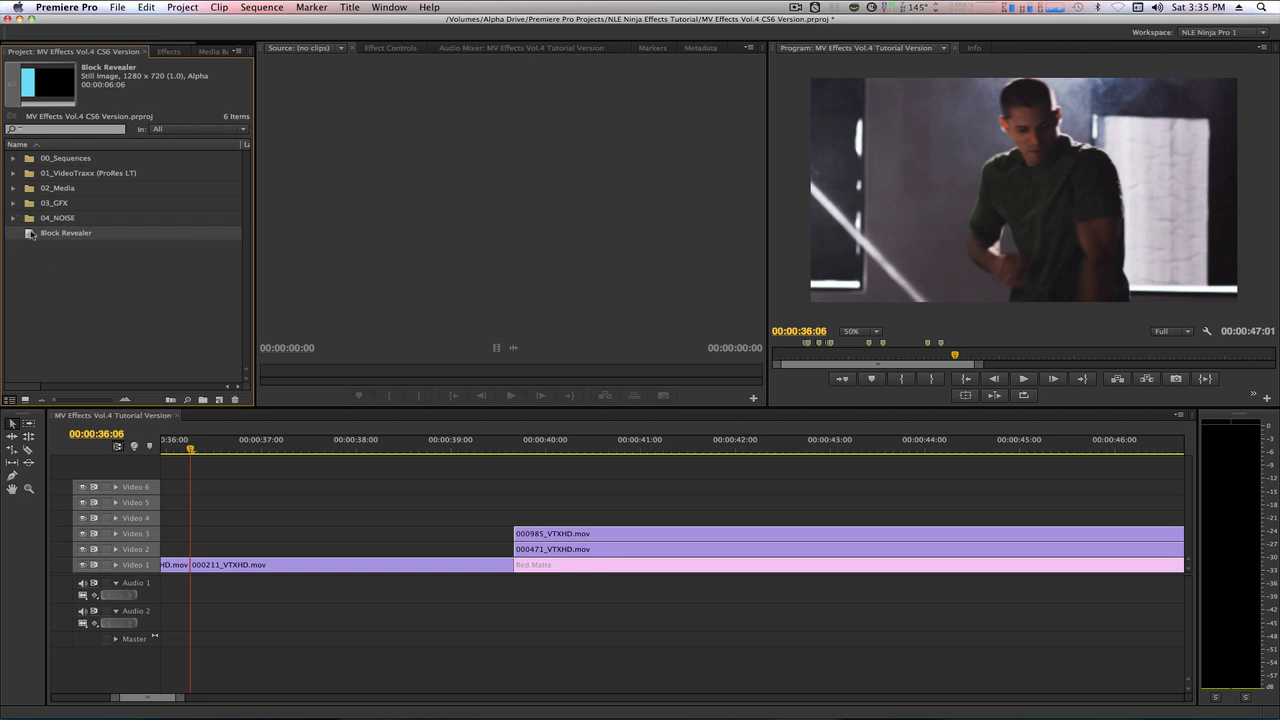
Step: Load the Block Revealer title as the source and mark its out point at 00:00:00:06
{"action": "left_click_drag", "start_coordinate": [66, 233], "coordinate": [383, 240]}
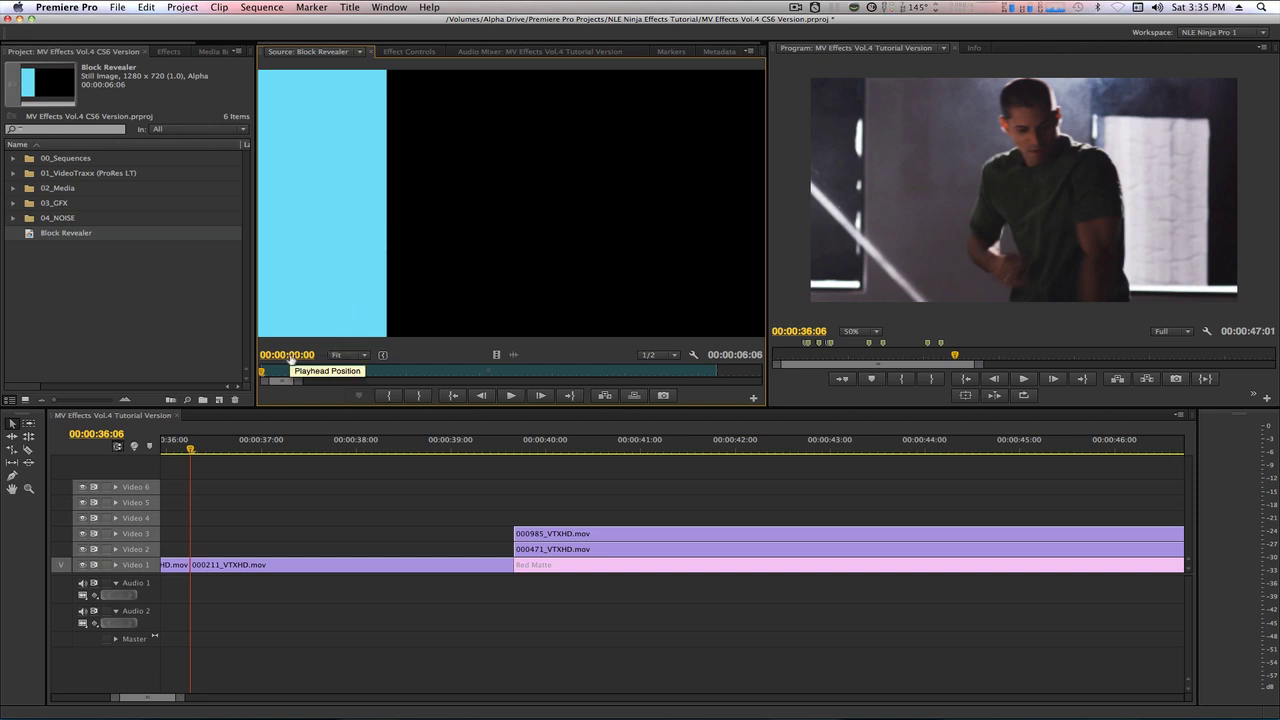
{"action": "left_click", "coordinate": [291, 357]}
{"action": "type", "text": "6"}
{"action": "key", "text": "Return"}
{"action": "key", "text": "o"}
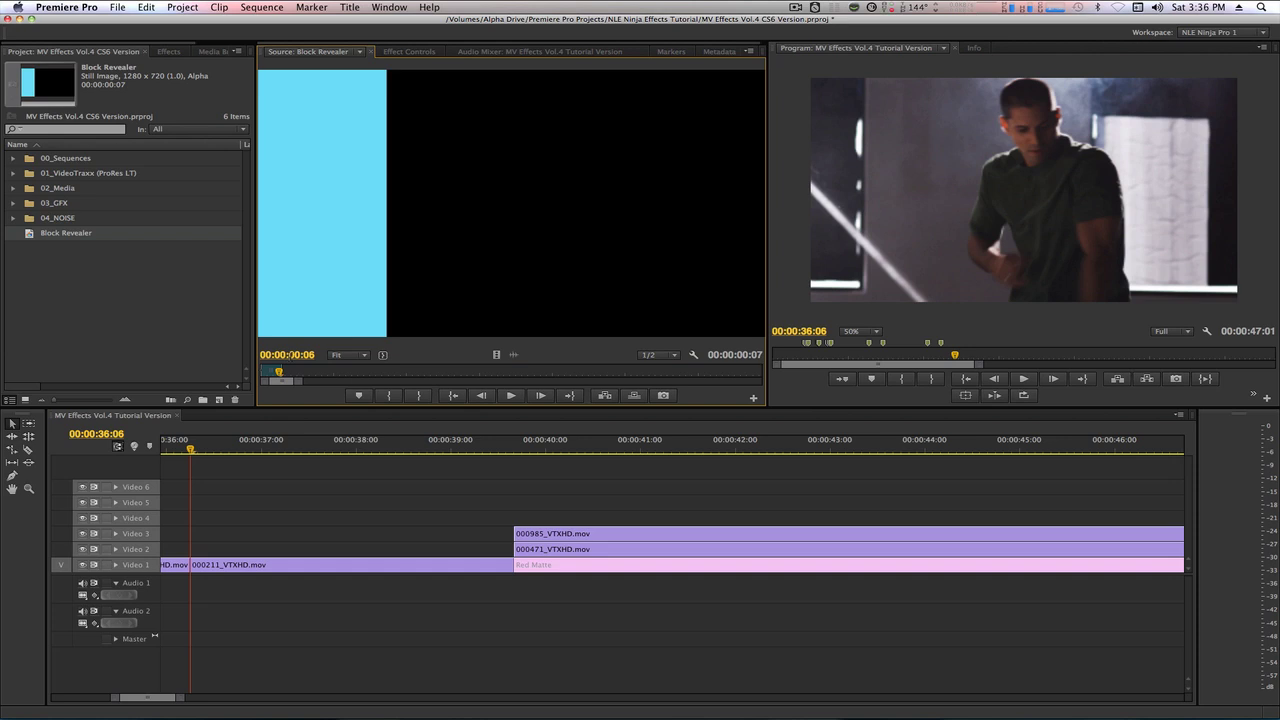
Step: Place the Block Revealer title on Video 2 at 00:00:36:06 and duplicate it onto Video 3, Video 4 and Video 5
{"action": "left_click_drag", "start_coordinate": [497, 354], "coordinate": [200, 543]}
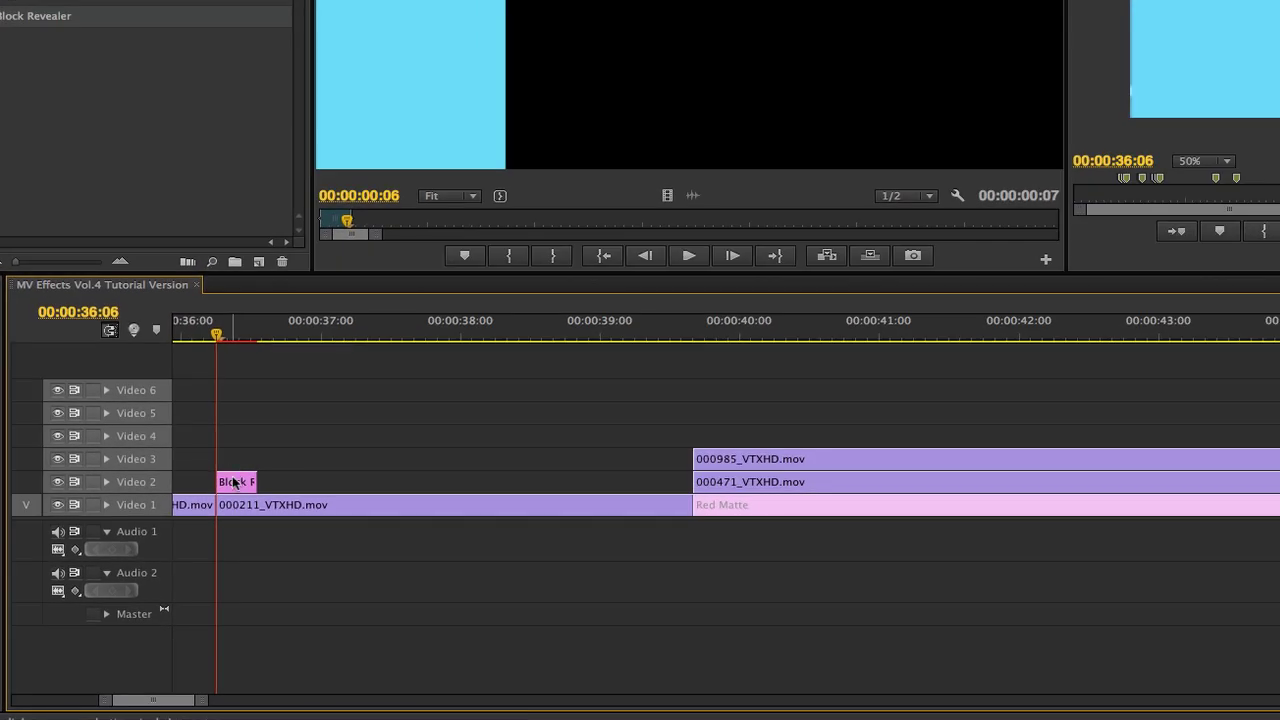
{"action": "left_click_drag", "start_coordinate": [230, 473], "coordinate": [236, 436]}
{"action": "left_click_drag", "start_coordinate": [236, 436], "coordinate": [238, 418]}
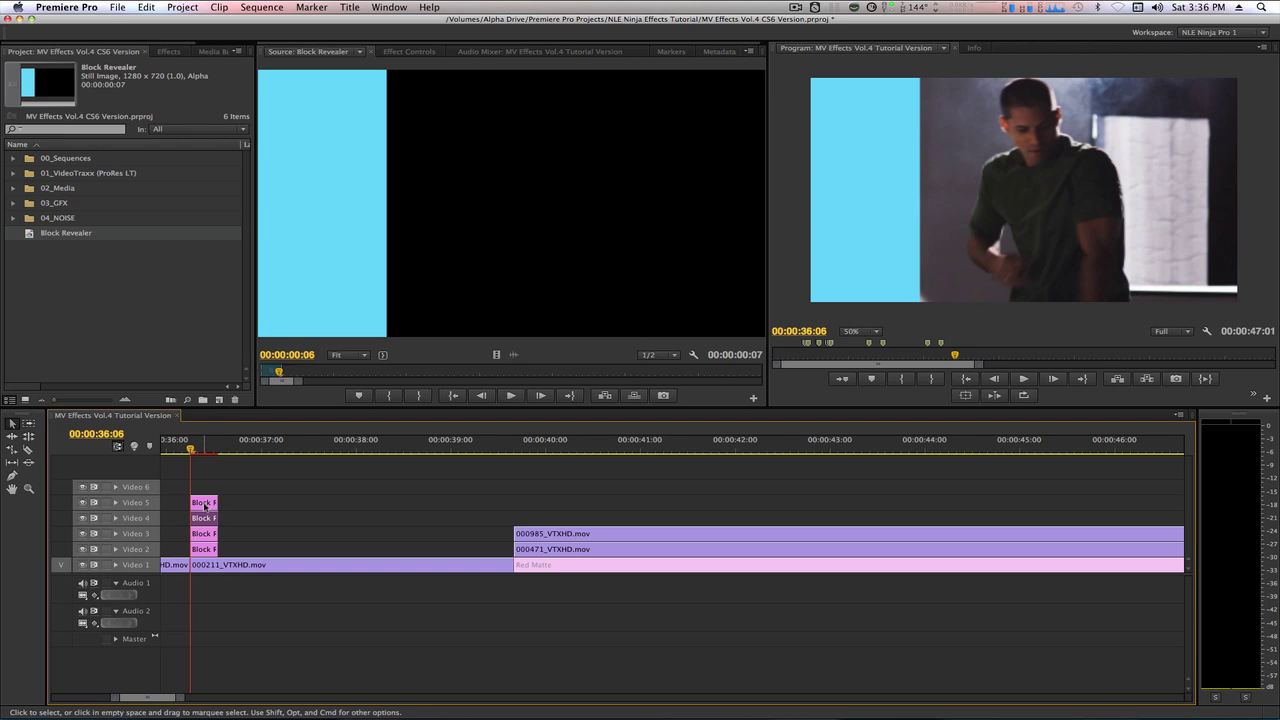
Step: Set the horizontal position of the Block Revealer clip on Video 3 to 956
{"action": "left_click", "coordinate": [205, 533]}
{"action": "key", "text": "shift+5"}
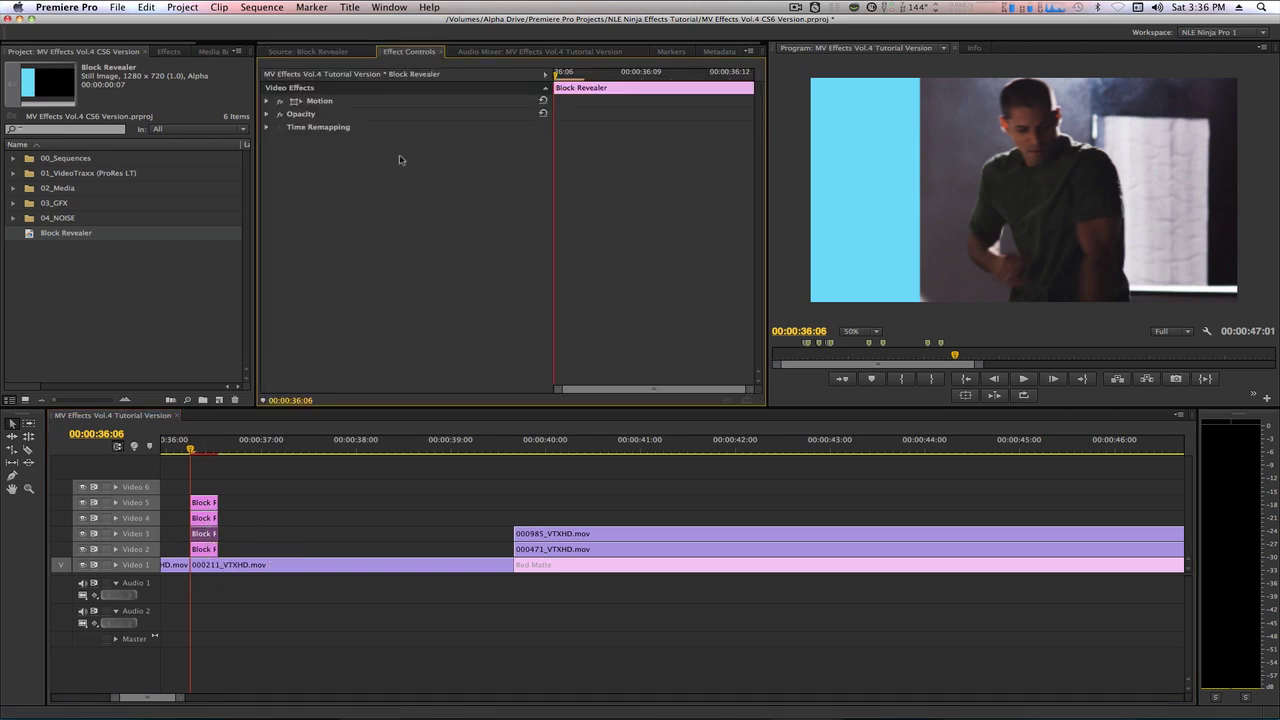
{"action": "left_click", "coordinate": [267, 101]}
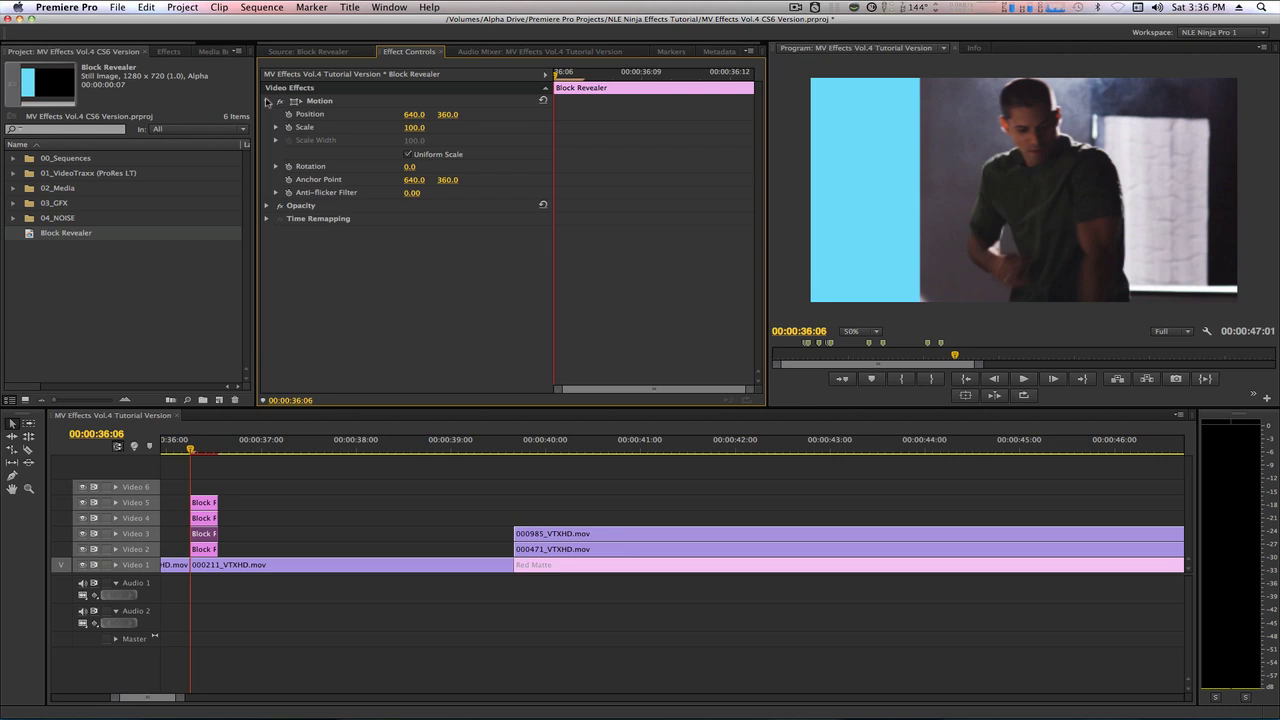
{"action": "left_click", "coordinate": [414, 114]}
{"action": "type", "text": "958"}
{"action": "key", "text": "Return"}
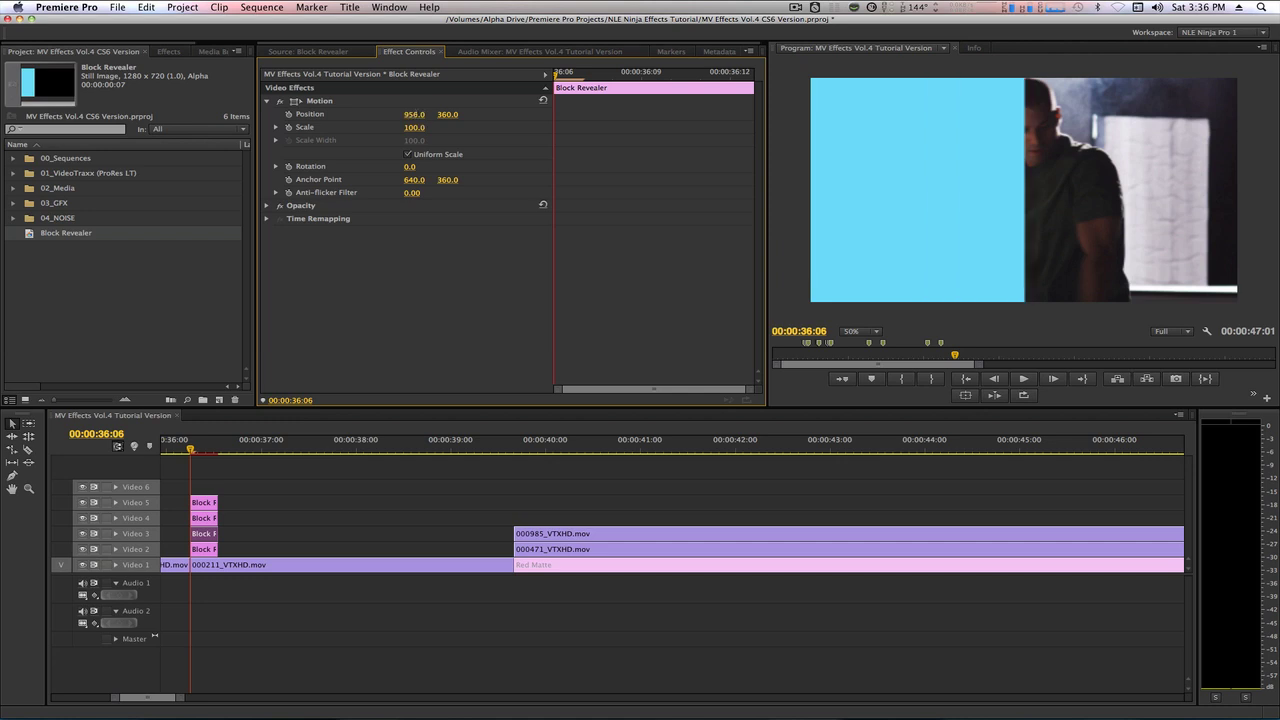
Step: Set the horizontal position of the Block Revealer clip on Video 4 to 1274
{"action": "left_click", "coordinate": [208, 519]}
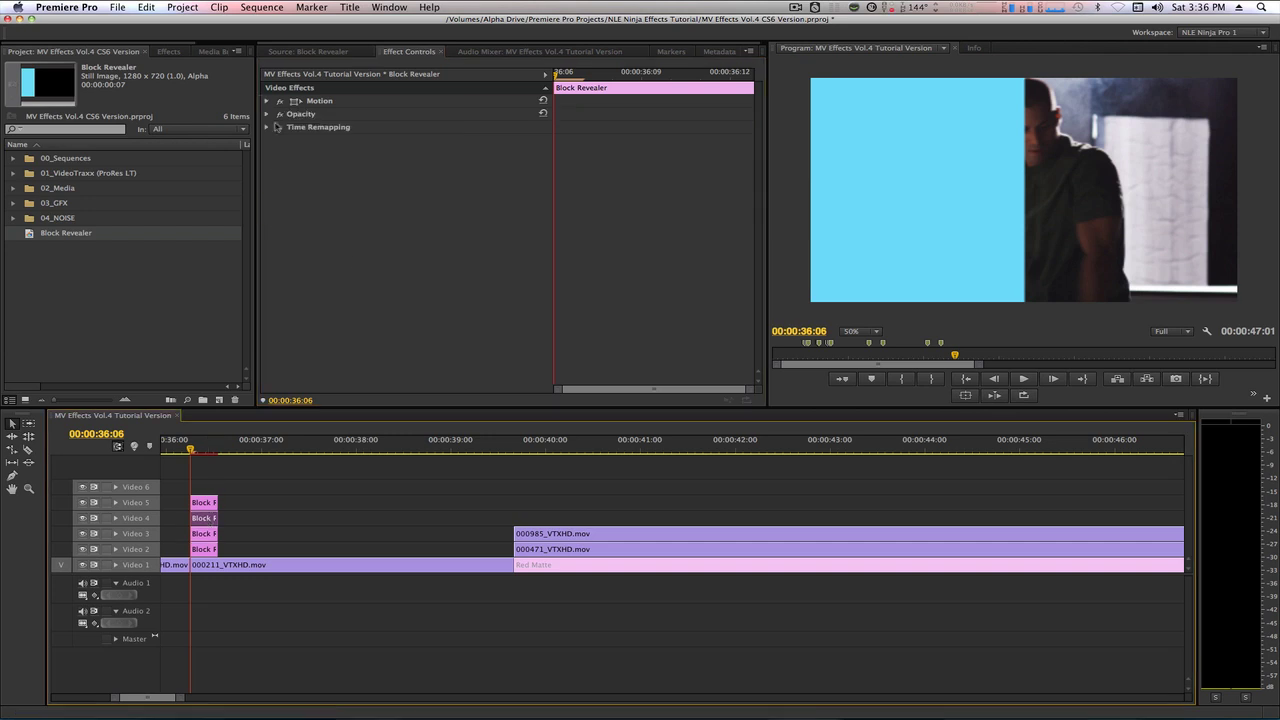
{"action": "left_click", "coordinate": [266, 101]}
{"action": "left_click", "coordinate": [414, 114]}
{"action": "type", "text": "1274"}
{"action": "key", "text": "Return"}
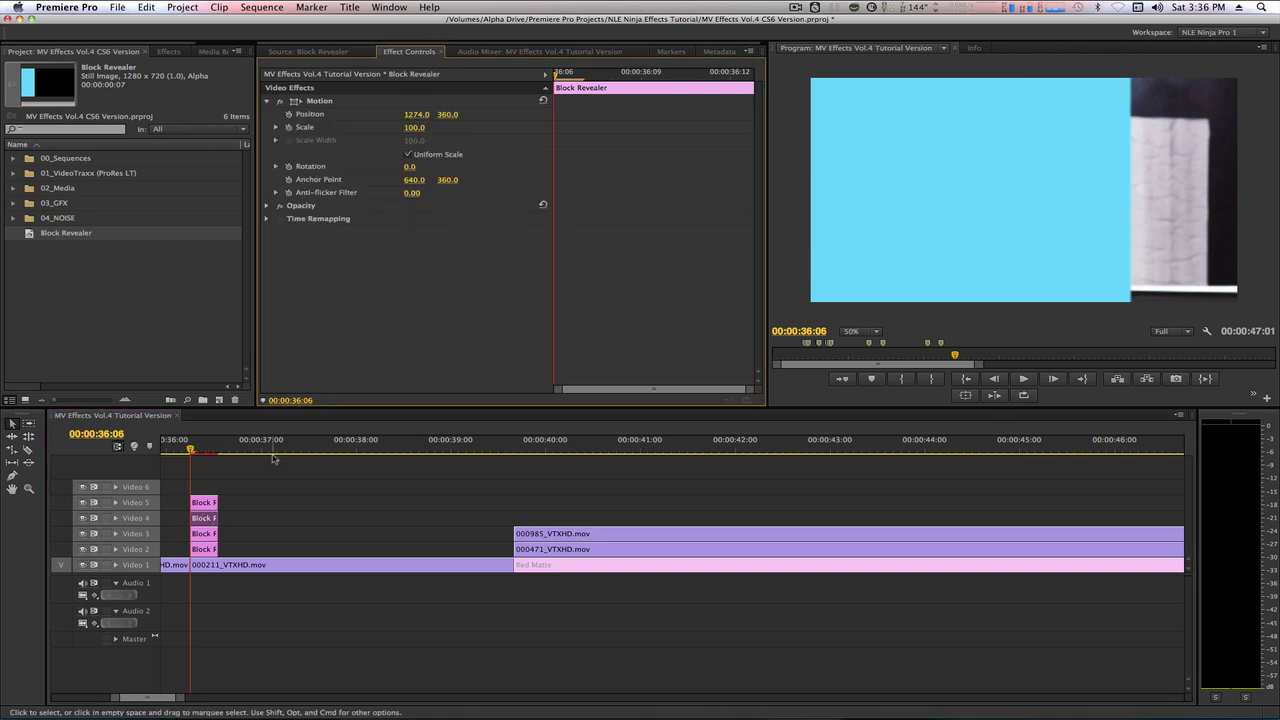
Step: Set the horizontal position of the Block Revealer clip on Video 5 to 1595
{"action": "left_click", "coordinate": [214, 496]}
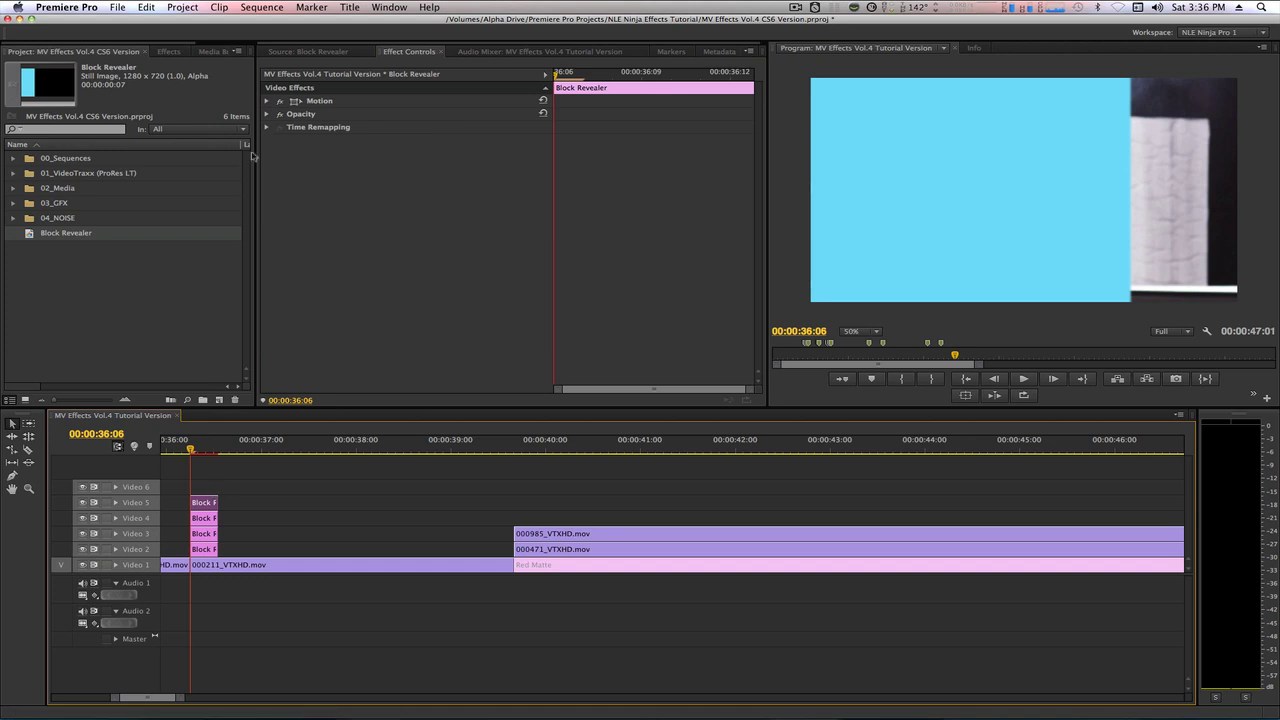
{"action": "left_click", "coordinate": [267, 101]}
{"action": "left_click", "coordinate": [414, 114]}
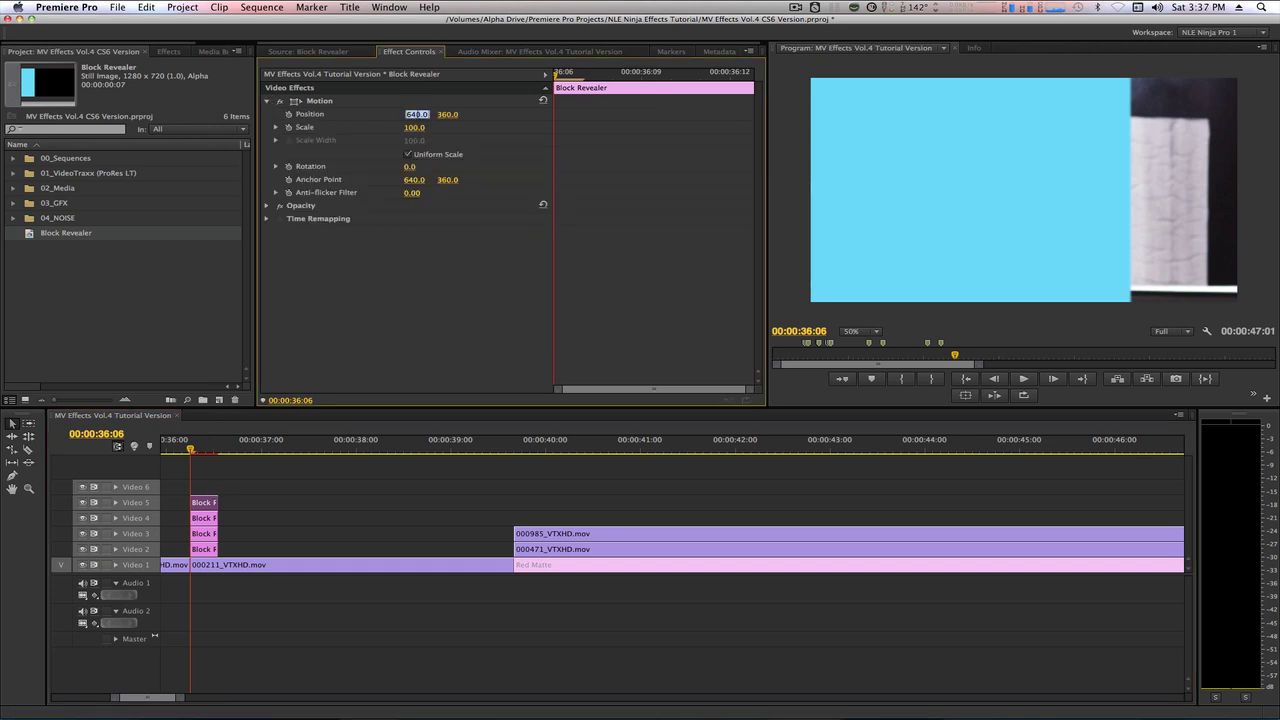
{"action": "type", "text": "1595"}
{"action": "key", "text": "Return"}
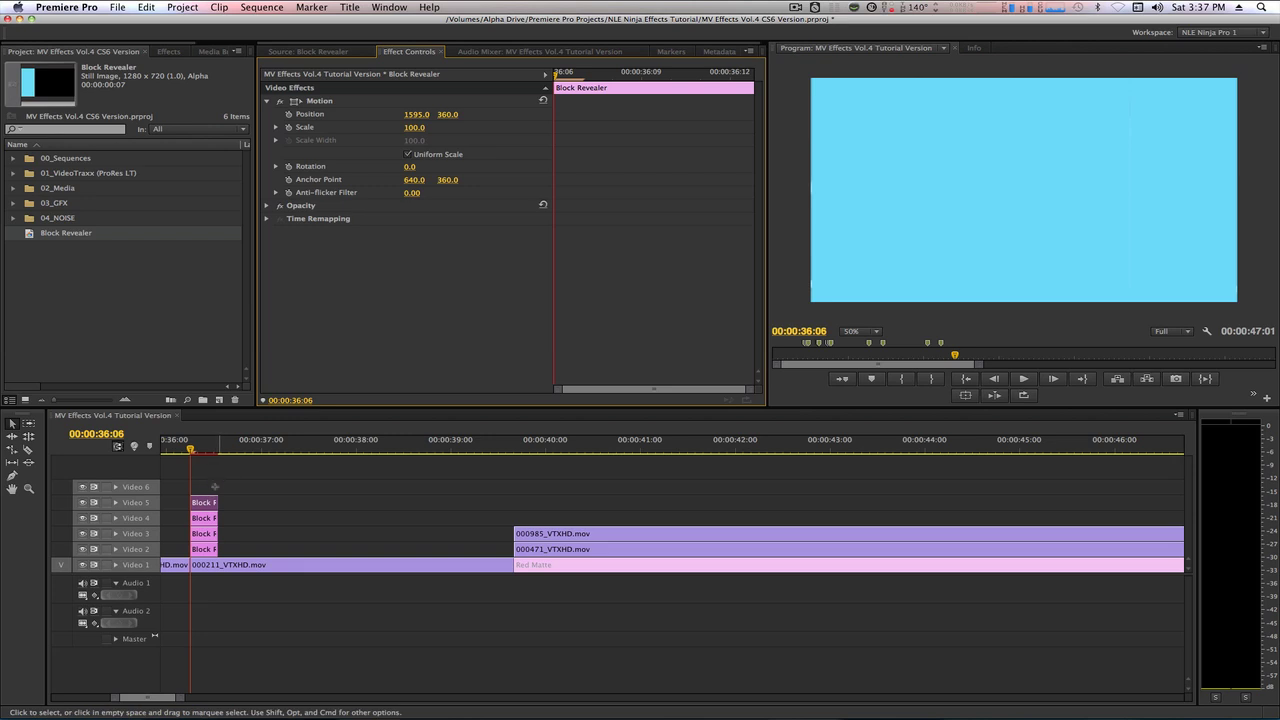
Step: Move the Block Revealer clips on Video 3, Video 4 and Video 5 forward in time by 7 frames
{"action": "left_click_drag", "start_coordinate": [219, 472], "coordinate": [209, 534]}
{"action": "type", "text": "+"}
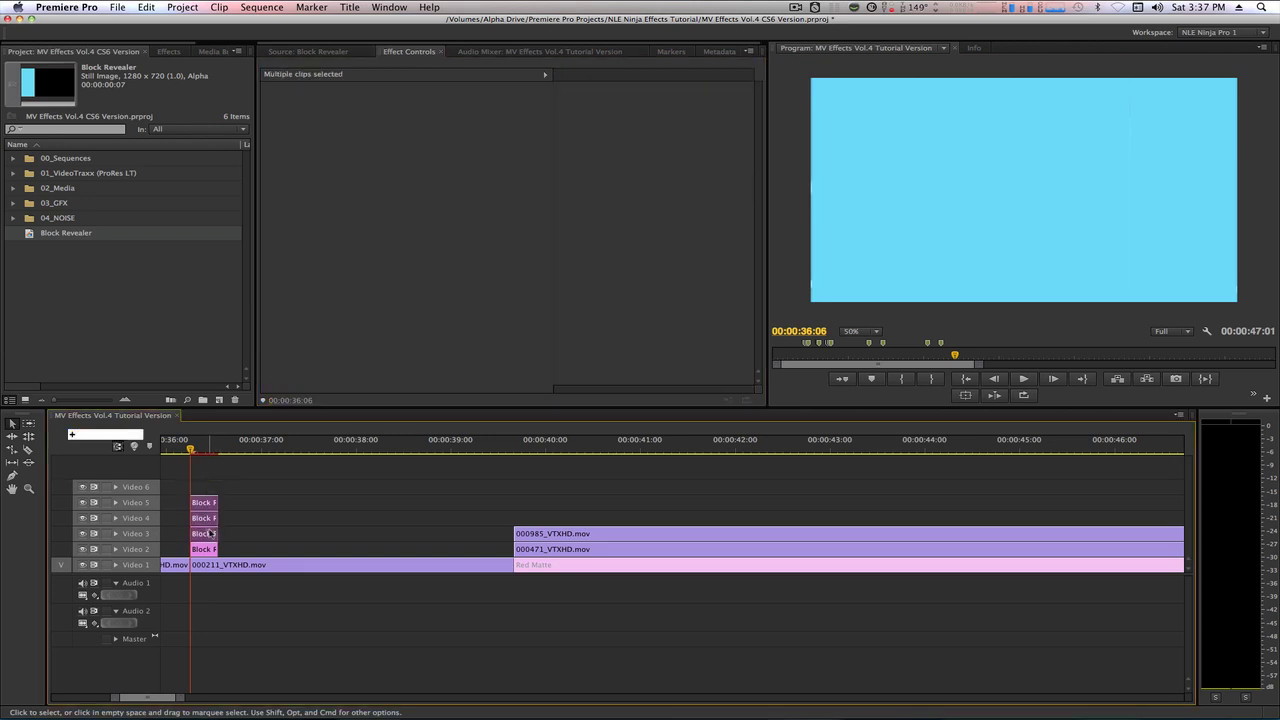
{"action": "type", "text": "7"}
{"action": "key", "text": "Return"}
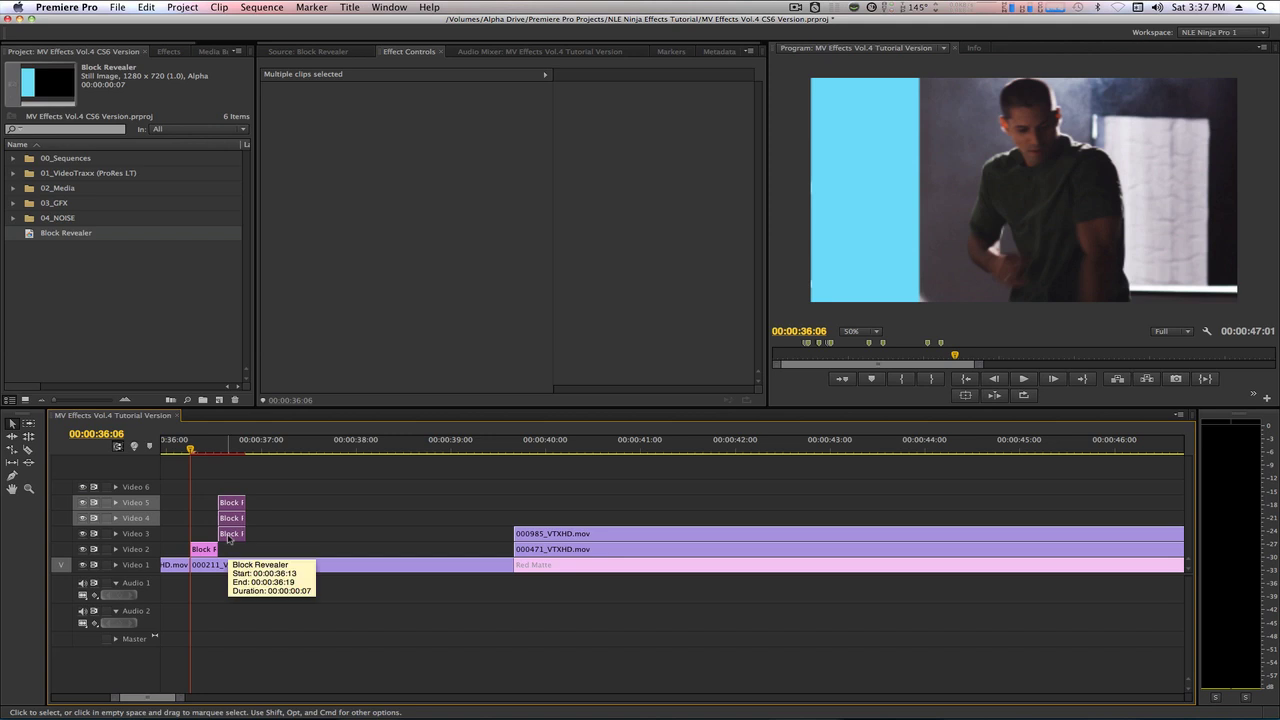
Step: Move the Video 4 and Video 5 Block Revealer clips forward 7 frames, and the Video 5 clip by another 7 frames
{"action": "left_click", "coordinate": [228, 536], "text": "shift"}
{"action": "type", "text": "+"}
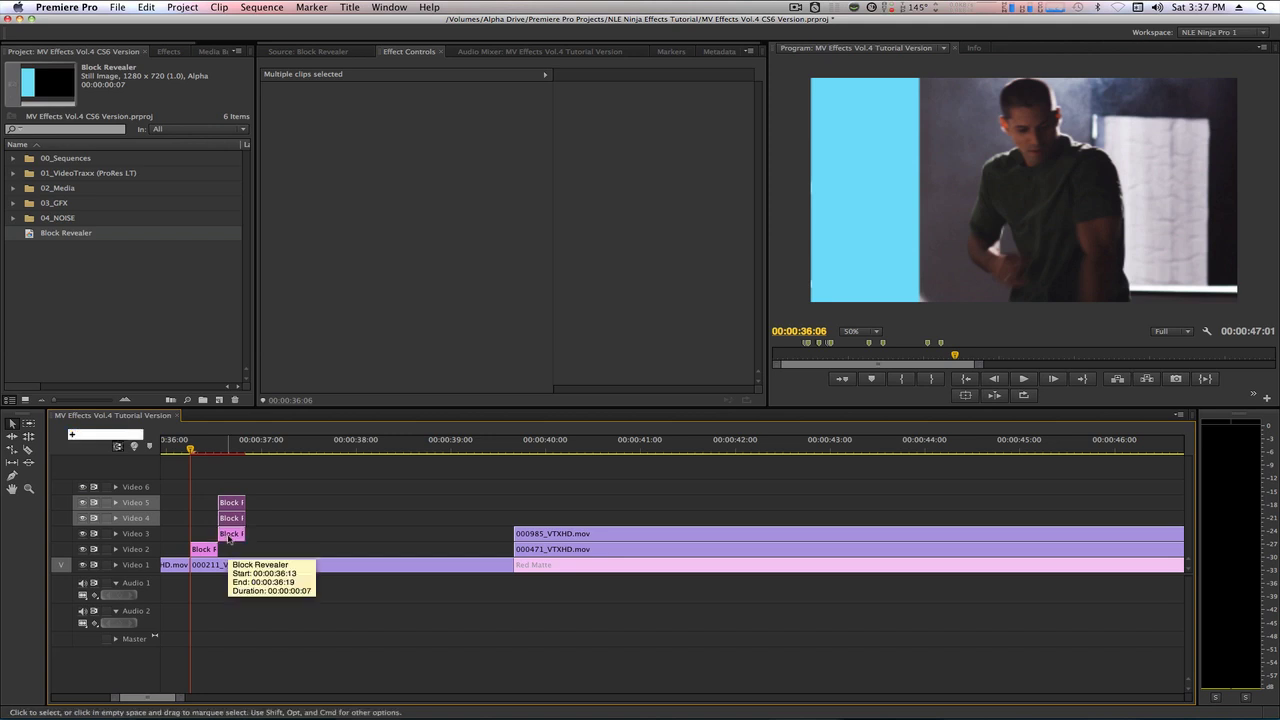
{"action": "type", "text": ".7"}
{"action": "key", "text": "Return"}
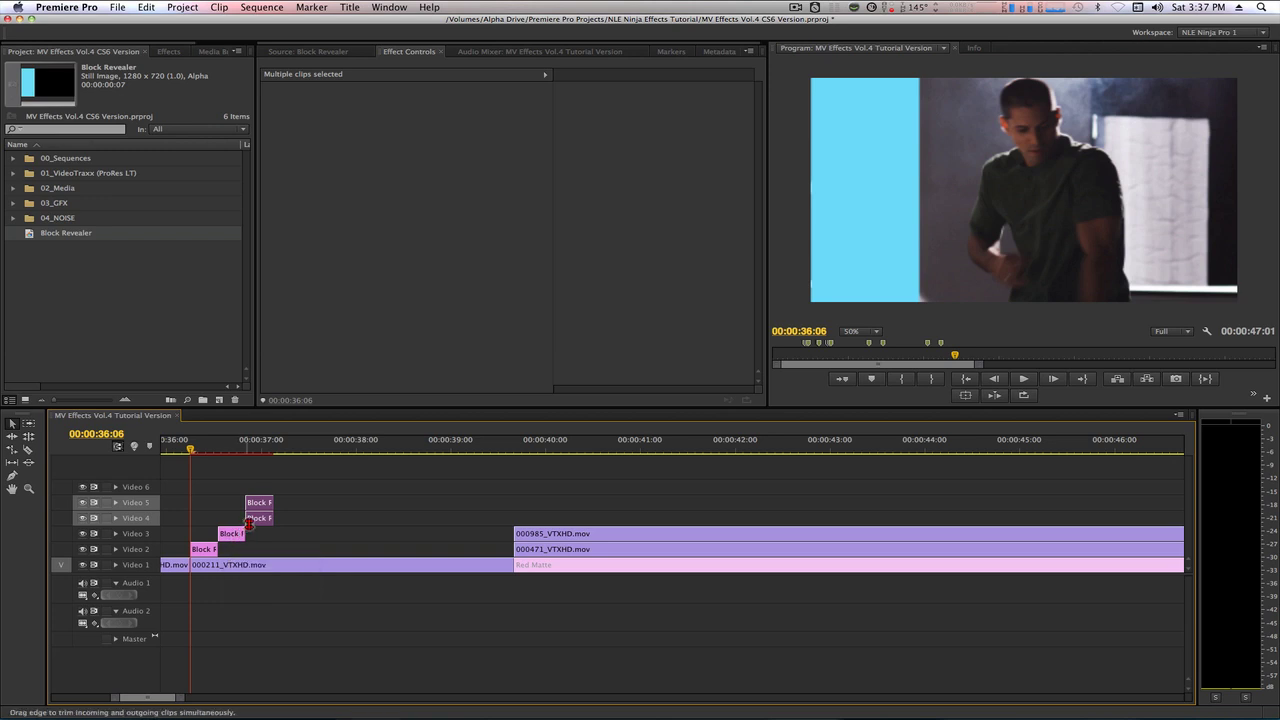
{"action": "left_click", "coordinate": [256, 522]}
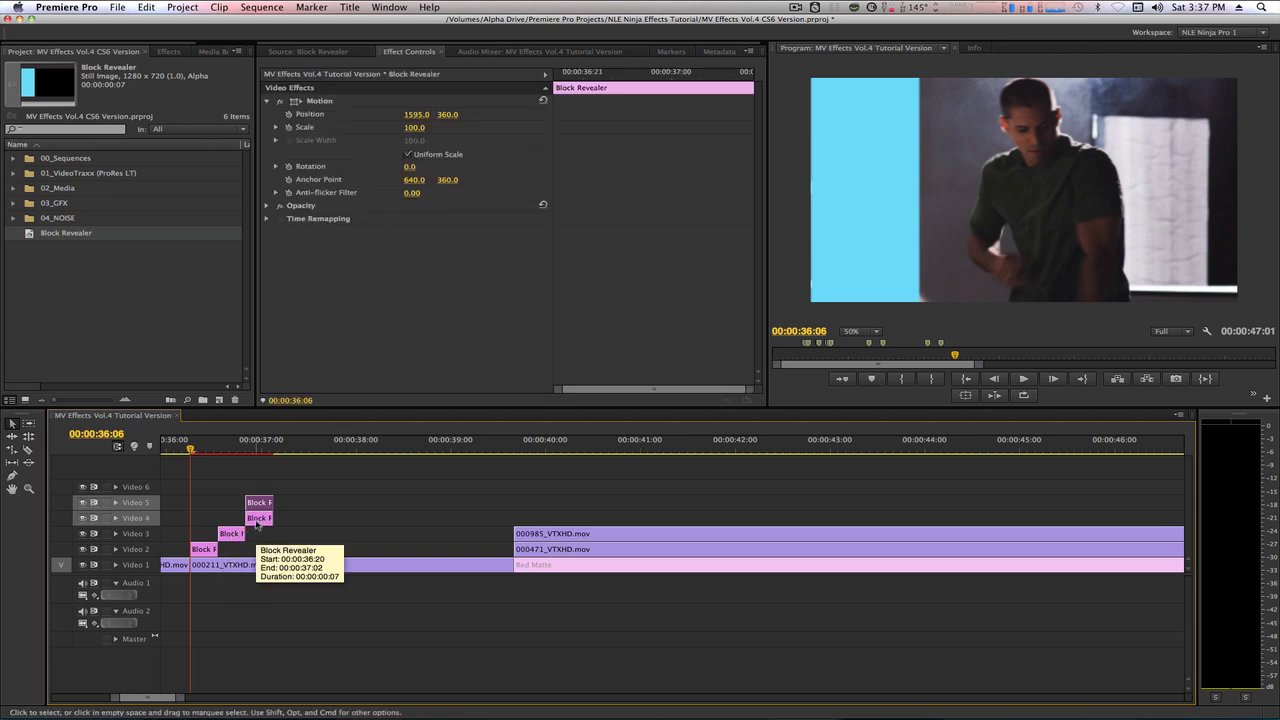
{"action": "type", "text": "+.7"}
{"action": "key", "text": "Return"}
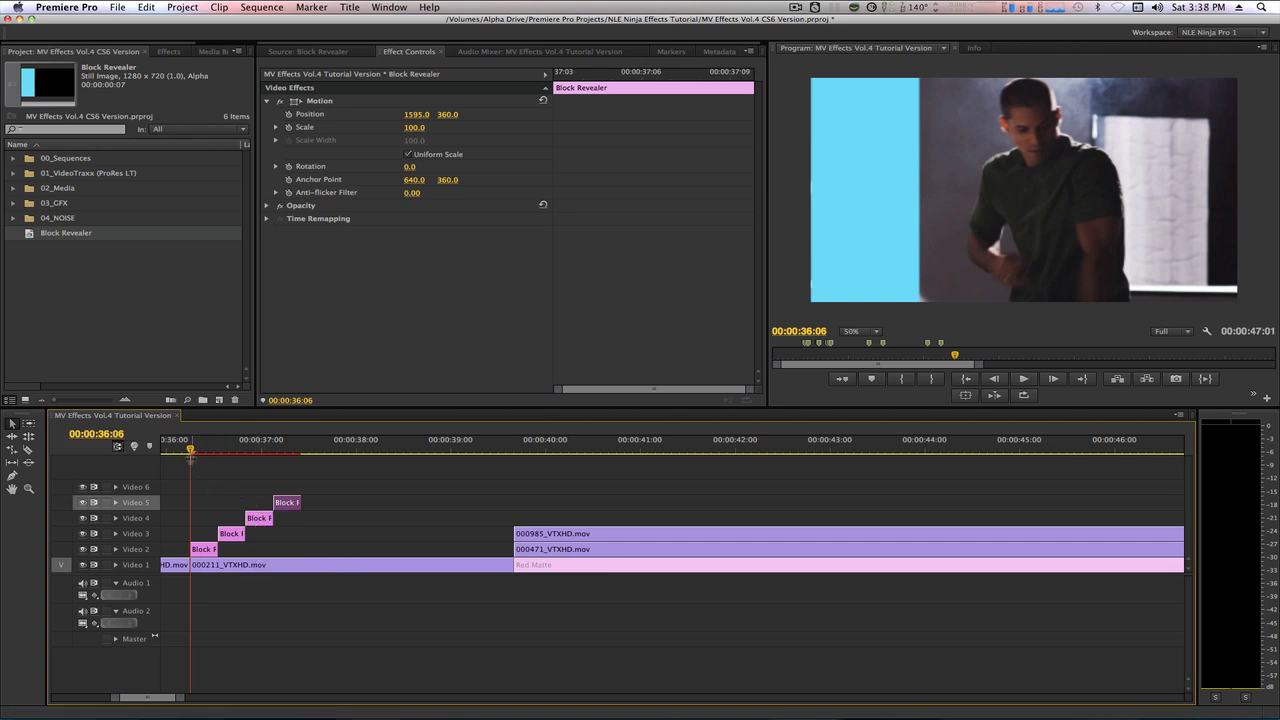
Step: Park the playhead at 00:00:36:06 and apply the Crop effect to the 000211_VTXHD.mov clip on Video 1
{"action": "mouse_move", "coordinate": [190, 452]}
{"action": "left_mouse_down"}
{"action": "mouse_move", "coordinate": [304, 452]}
{"action": "mouse_move", "coordinate": [186, 455]}
{"action": "left_mouse_up"}
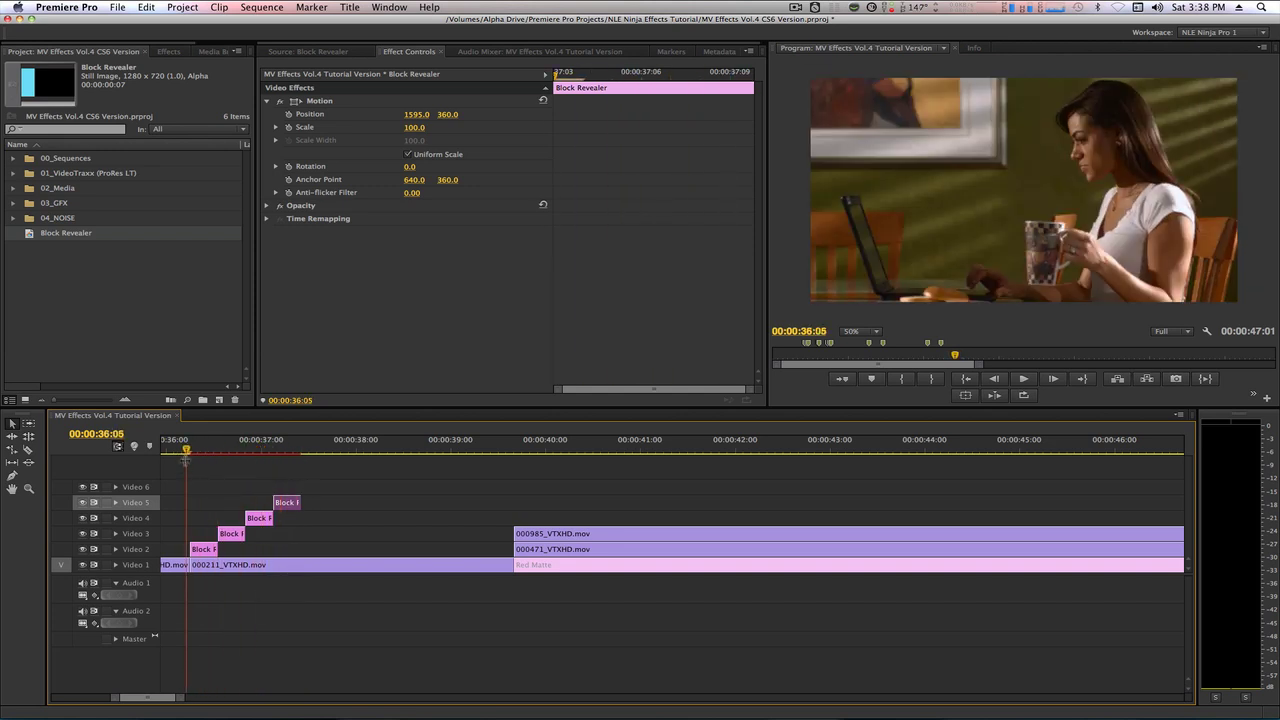
{"action": "key", "text": "Right"}
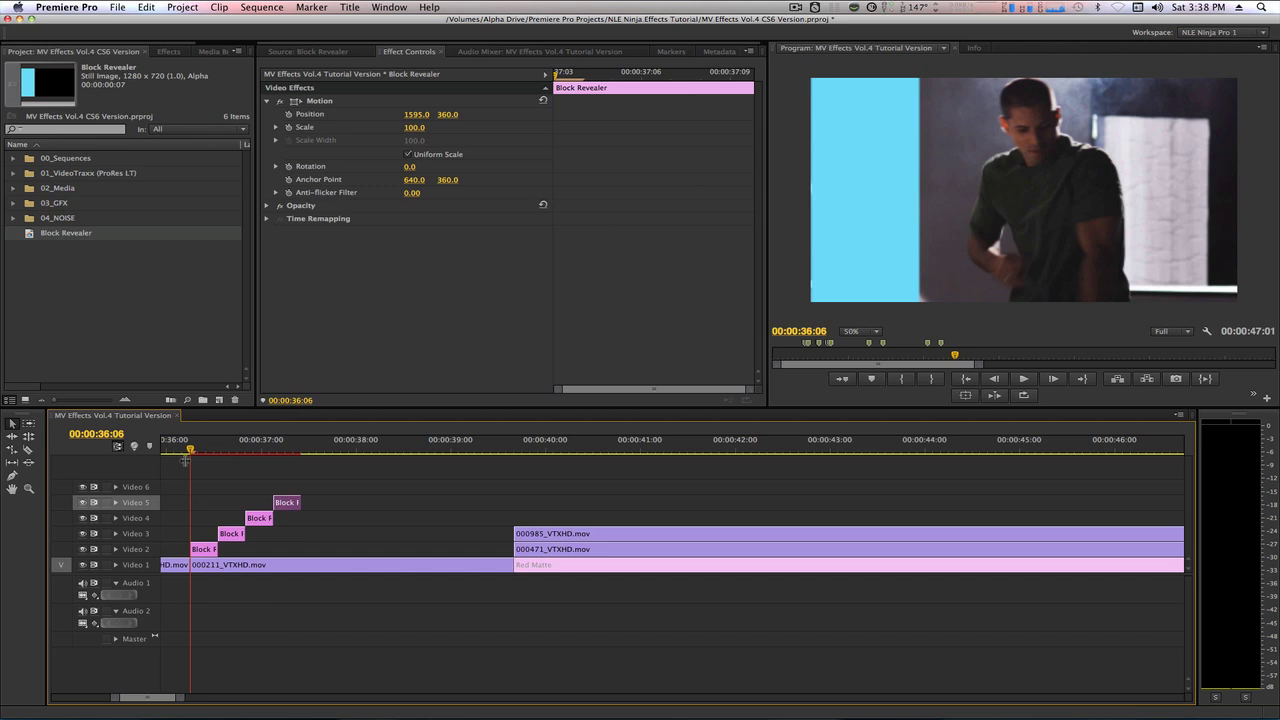
{"action": "left_click", "coordinate": [217, 566]}
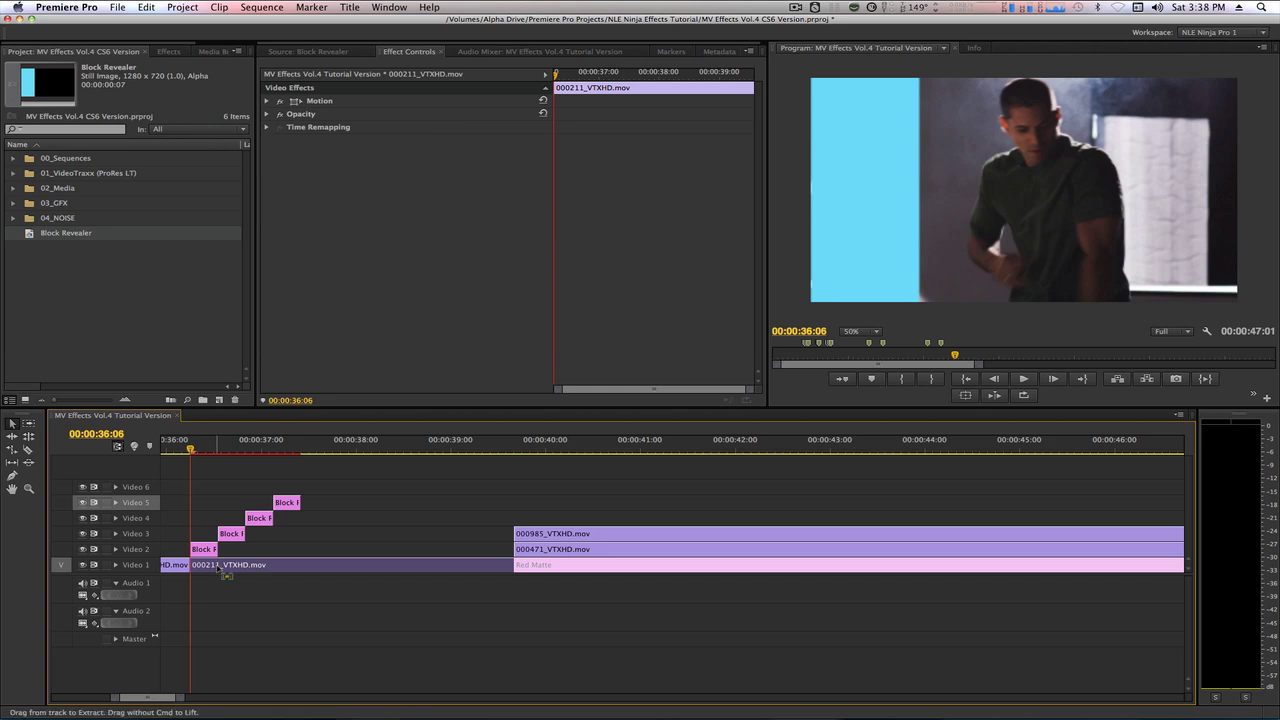
{"action": "key", "text": "shift+7"}
{"action": "left_click", "coordinate": [87, 67]}
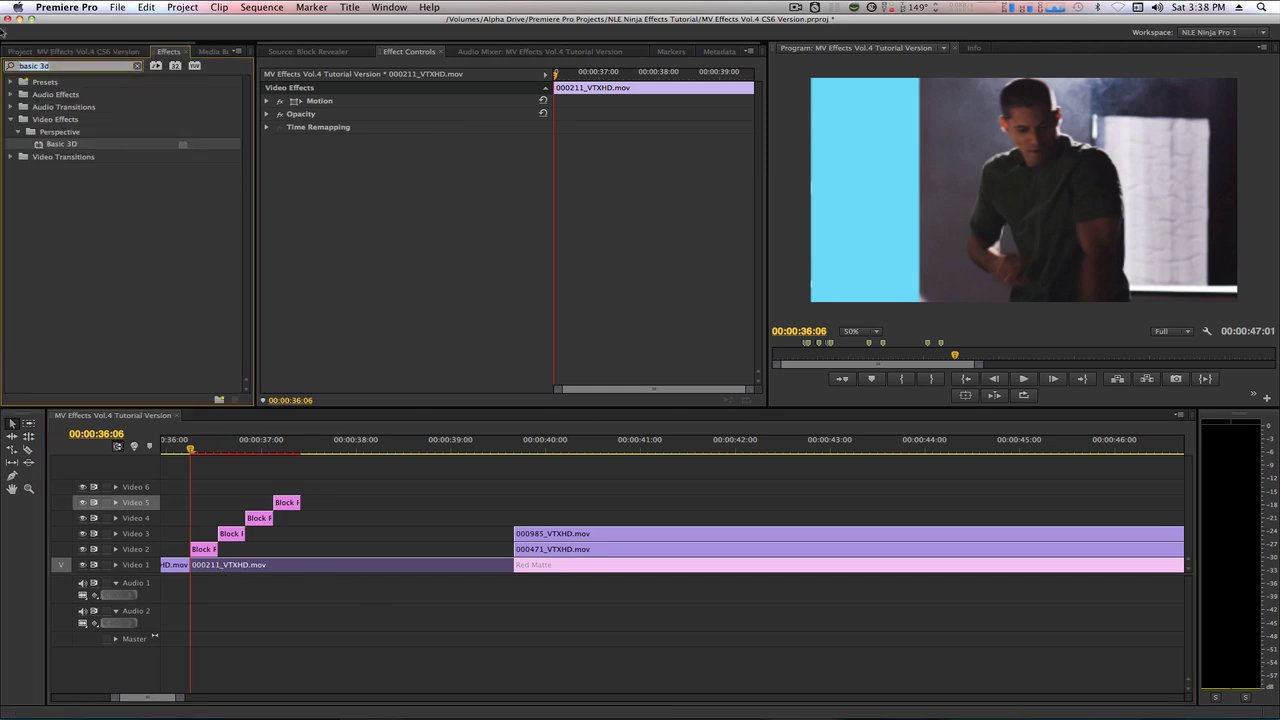
{"action": "type", "text": "crop"}
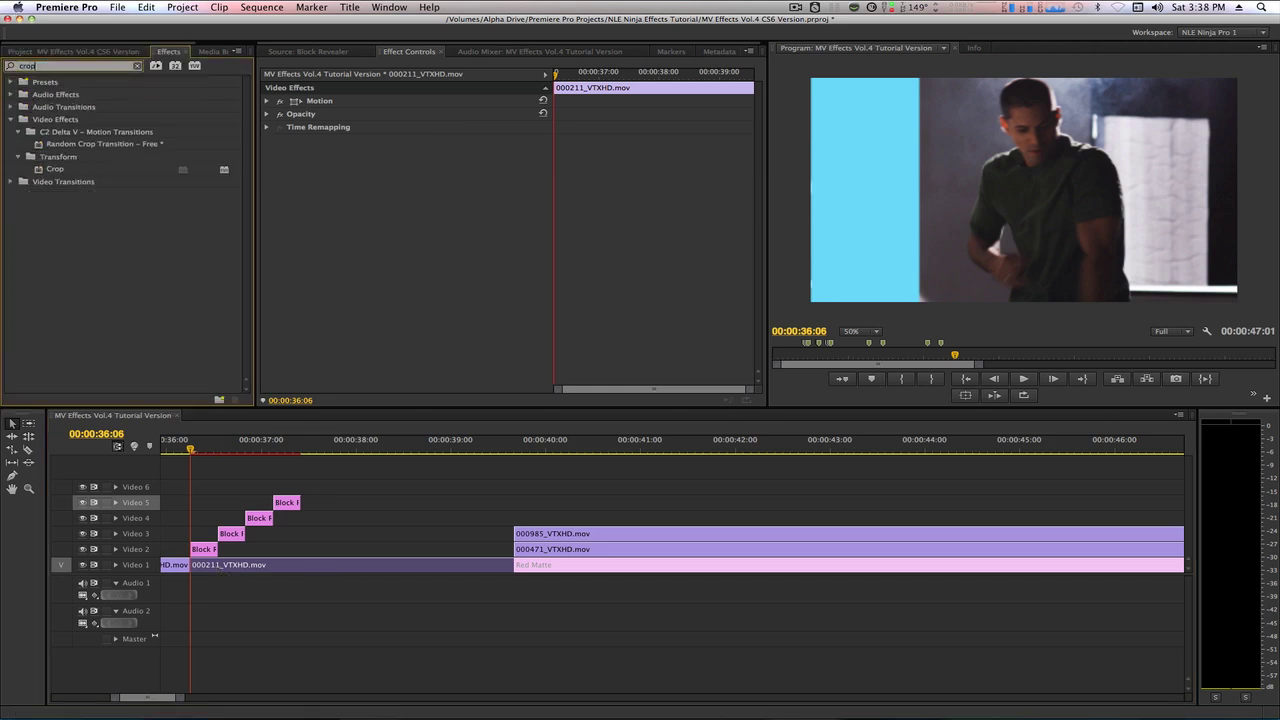
{"action": "double_click", "coordinate": [42, 170]}
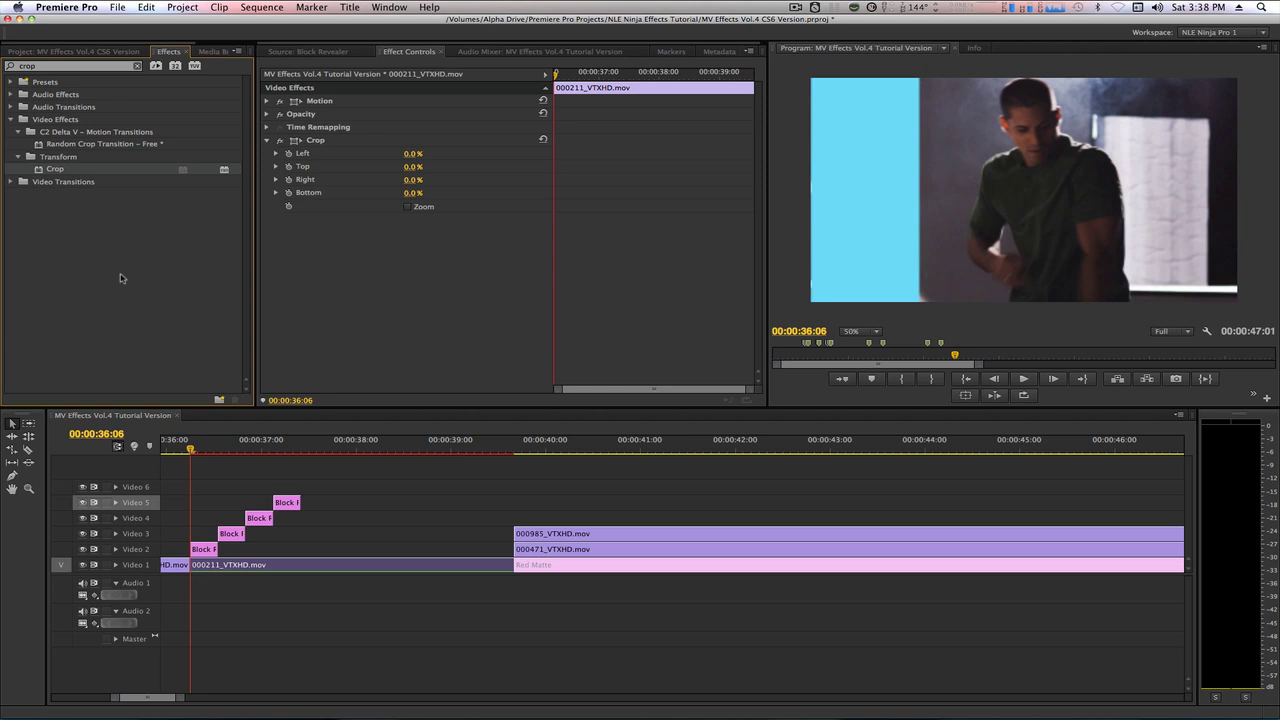
Step: Enable keyframing for the Crop effect's Right value and set it to 100% at 00:00:36:06
{"action": "left_click", "coordinate": [288, 179]}
{"action": "left_click", "coordinate": [410, 179]}
{"action": "type", "text": "100"}
{"action": "key", "text": "Return"}
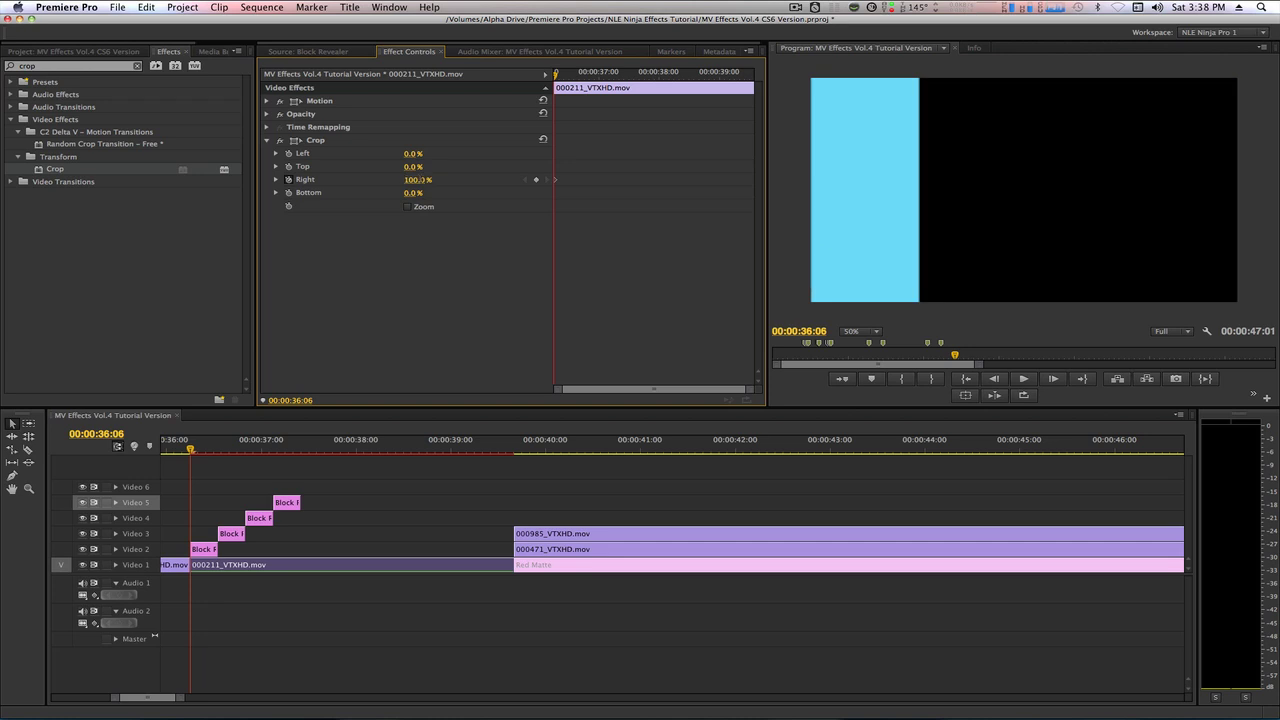
Step: Add a Crop Right keyframe of 75% at 00:00:36:13
{"action": "key", "text": "shift+Right"}
{"action": "key", "text": "Right"}
{"action": "key", "text": "Right"}
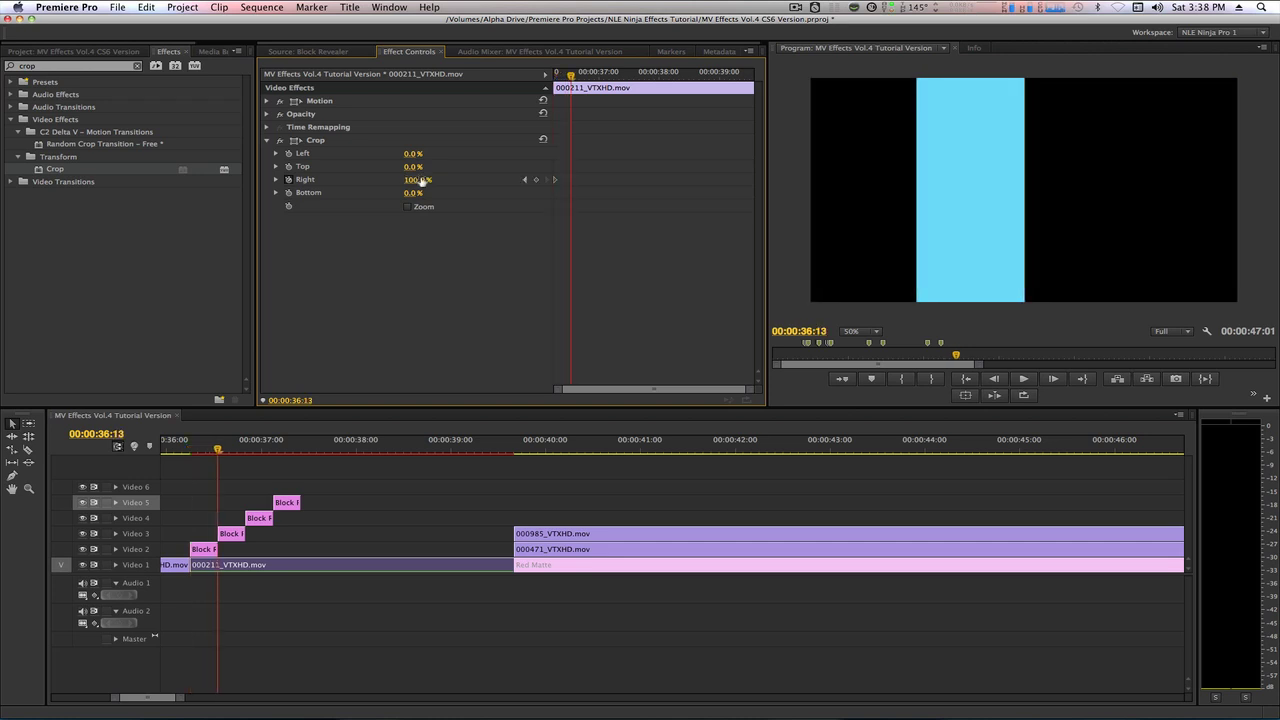
{"action": "left_click", "coordinate": [413, 180]}
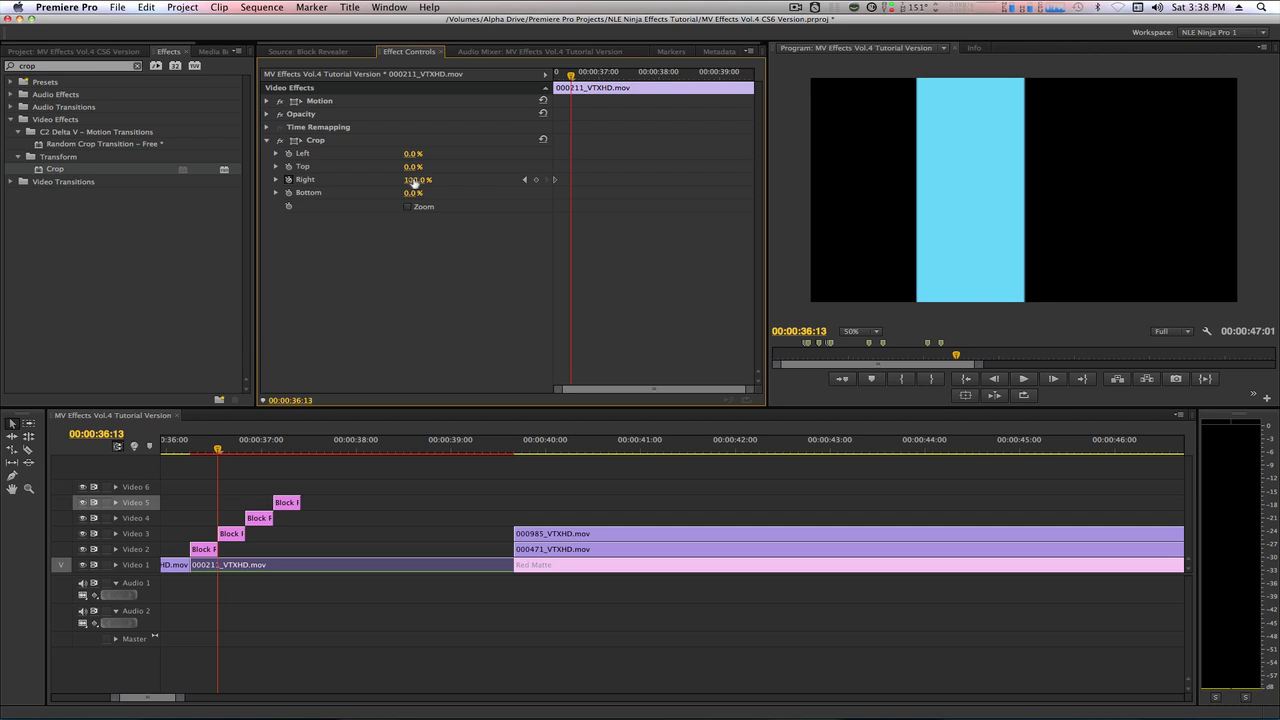
{"action": "type", "text": "75"}
{"action": "key", "text": "Return"}
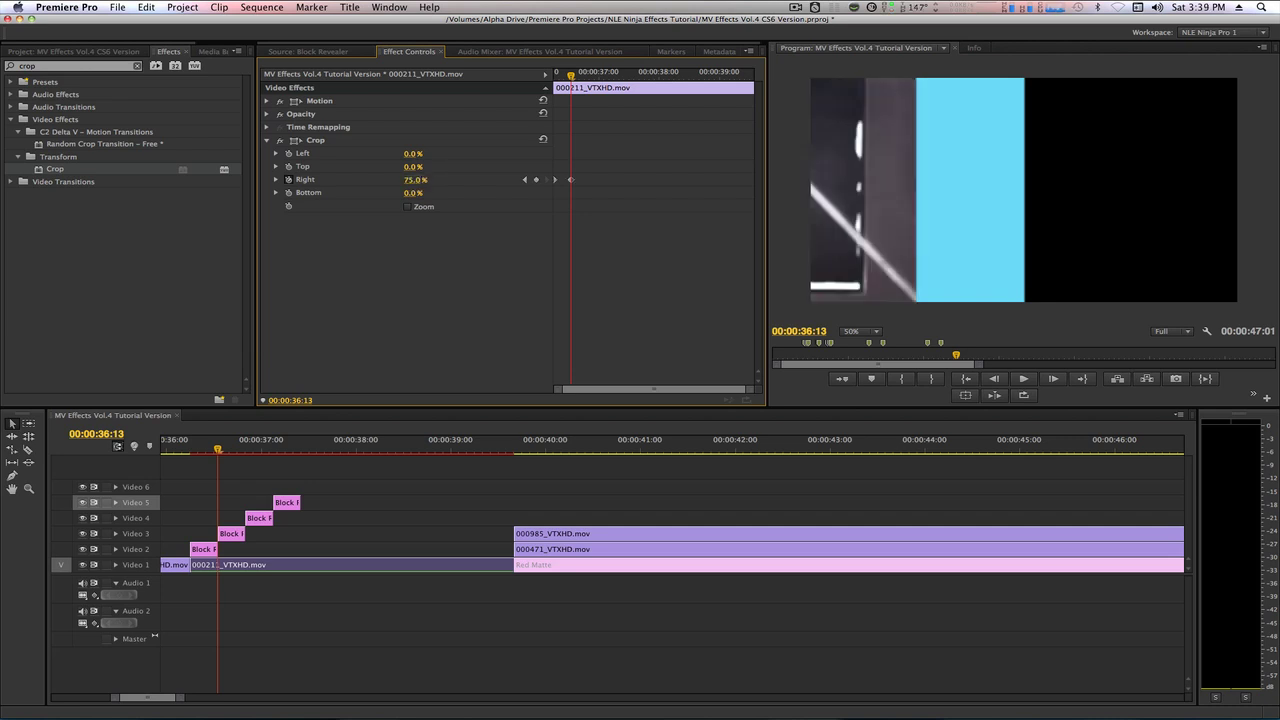
Step: Add a Crop Right keyframe of 50% at 00:00:36:20
{"action": "key", "text": "shift+Right"}
{"action": "key", "text": "Right"}
{"action": "key", "text": "Right"}
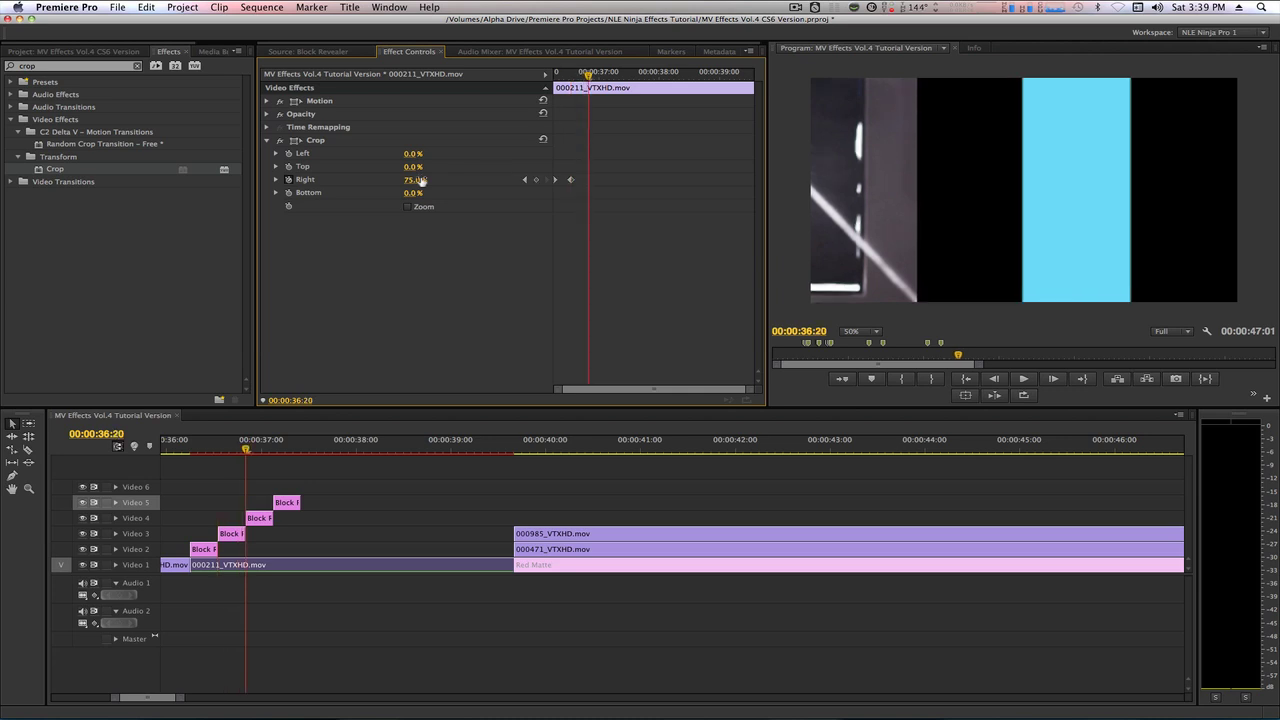
{"action": "left_click", "coordinate": [414, 180]}
{"action": "type", "text": "50"}
{"action": "key", "text": "Return"}
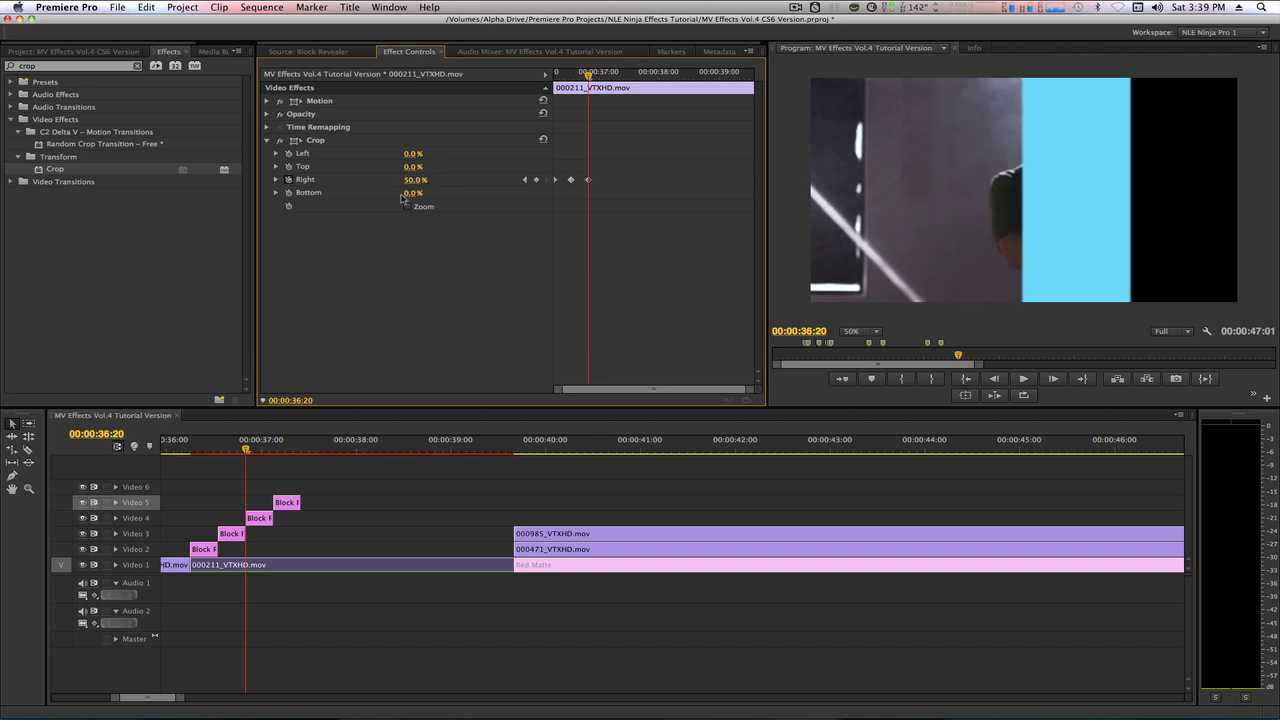
Step: Add a Crop Right keyframe of 25% at 00:00:37:03
{"action": "left_click", "coordinate": [296, 401]}
{"action": "type", "text": "+.7"}
{"action": "key", "text": "Return"}
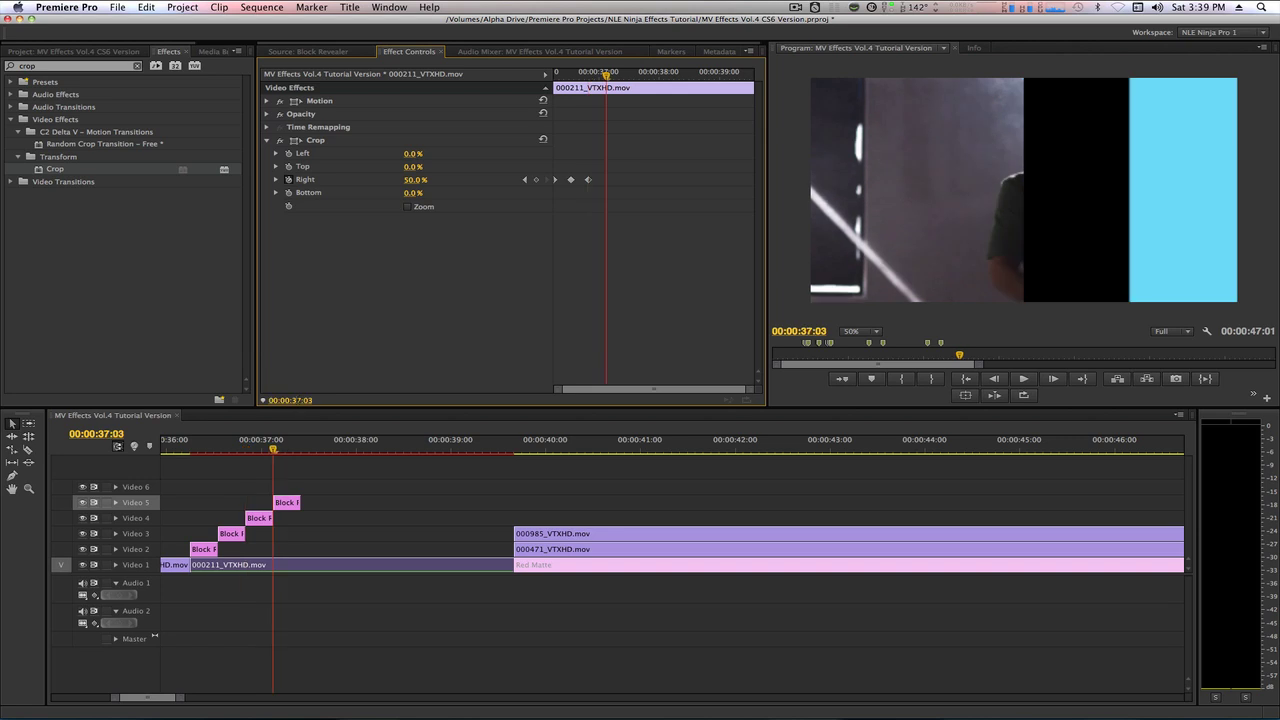
{"action": "left_click", "coordinate": [411, 183]}
{"action": "type", "text": "25"}
{"action": "key", "text": "Return"}
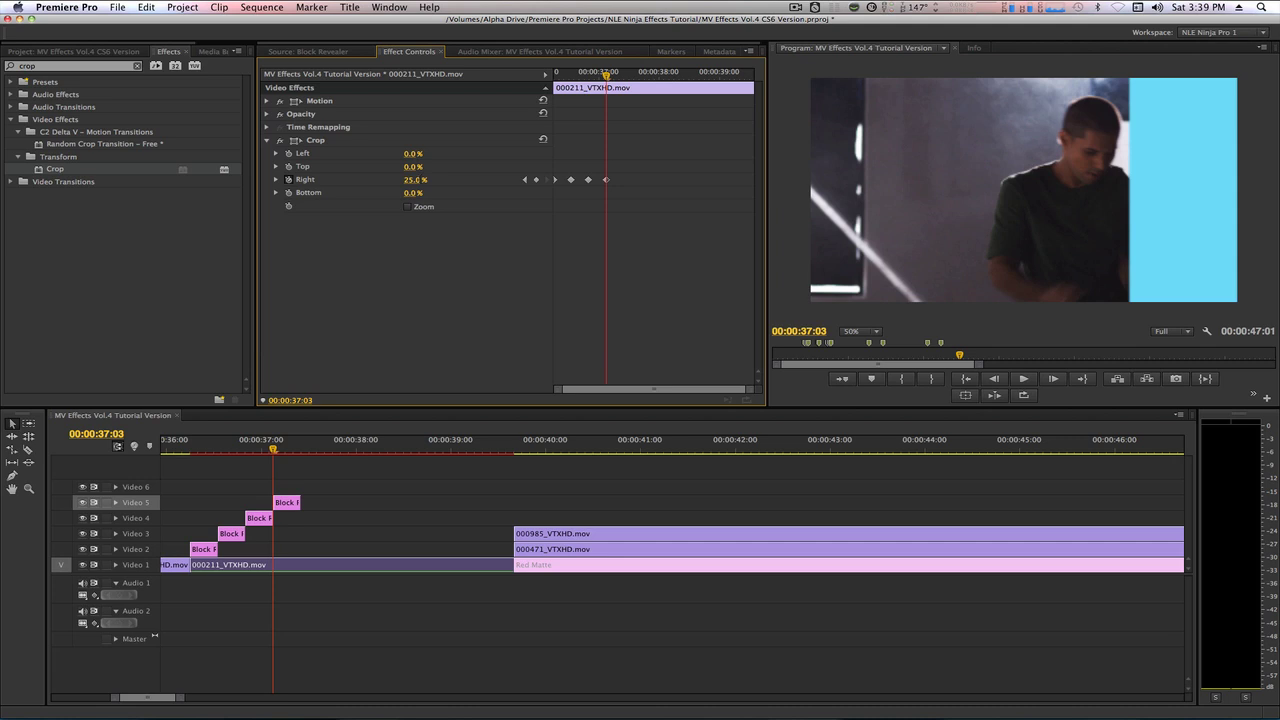
Step: Add a Crop Right keyframe of 0% at 00:00:37:10
{"action": "left_click", "coordinate": [285, 400]}
{"action": "type", "text": "3710"}
{"action": "key", "text": "Return"}
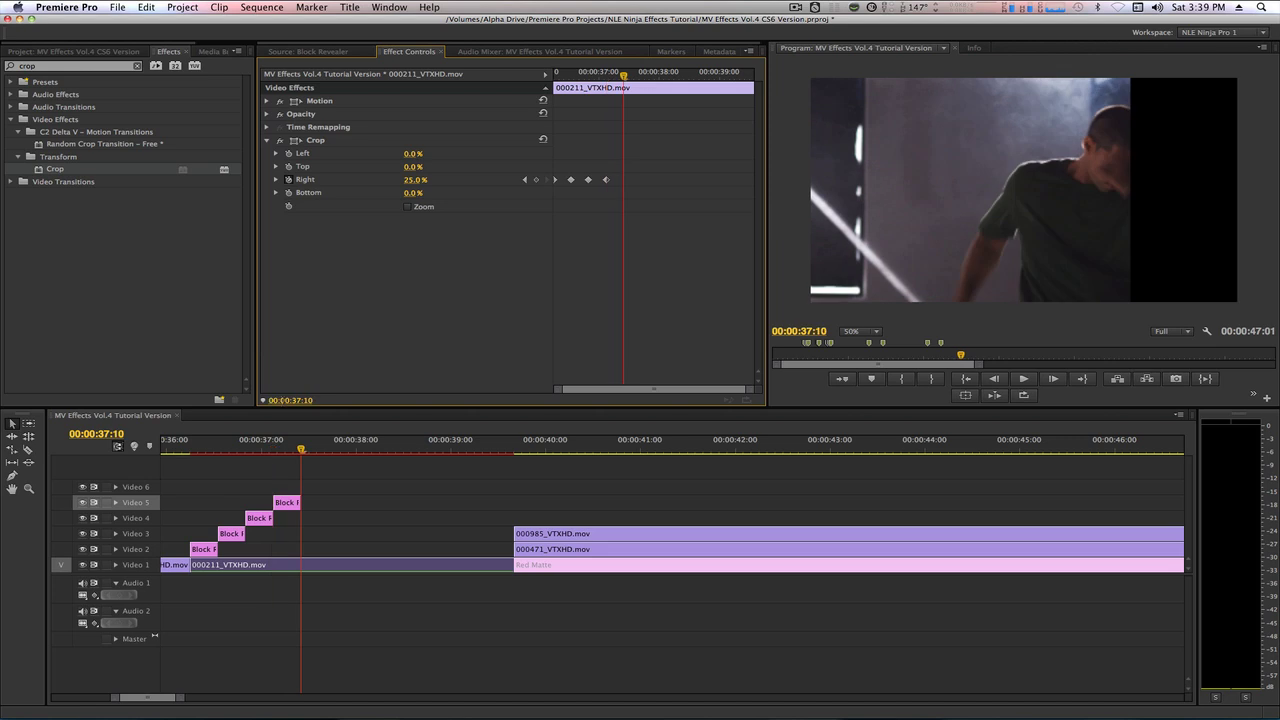
{"action": "left_click", "coordinate": [414, 180]}
{"action": "type", "text": "0"}
{"action": "key", "text": "Return"}
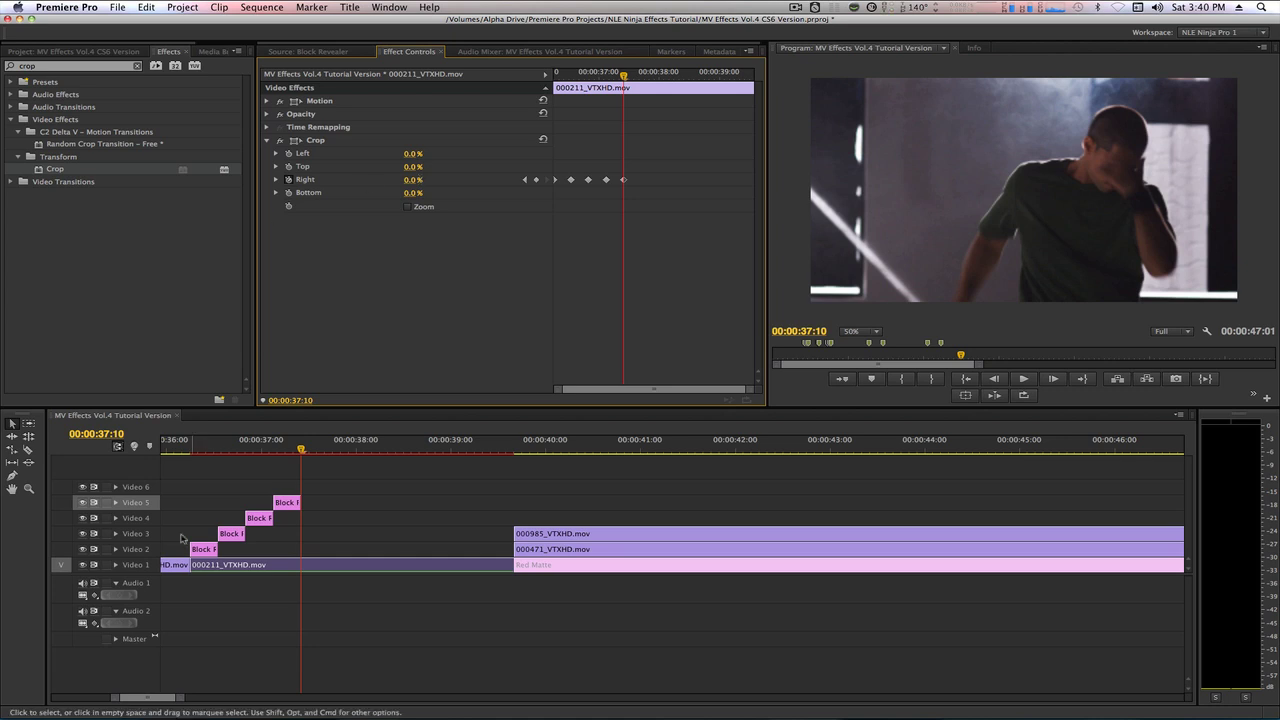
Step: Copy the four staggered Block Revealer clips and paste them on Video 2 through Video 5 at 00:00:38:06
{"action": "left_click", "coordinate": [145, 520]}
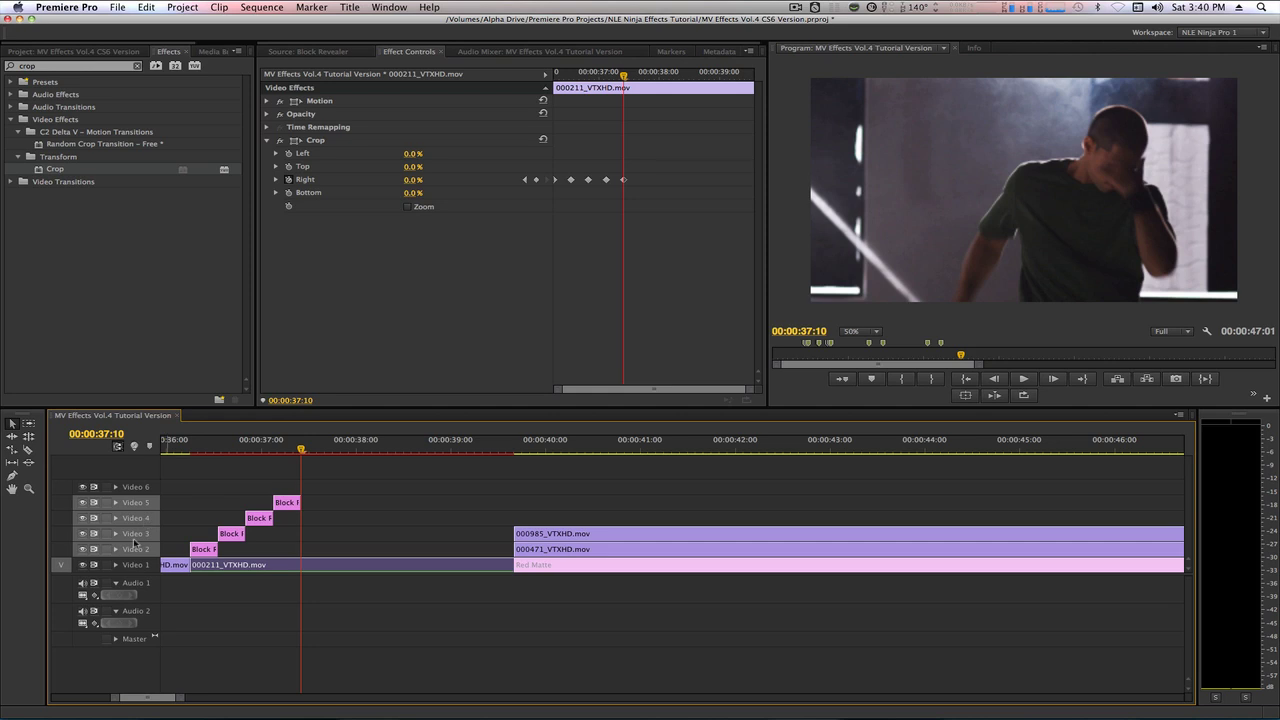
{"action": "mouse_move", "coordinate": [300, 450]}
{"action": "left_mouse_down"}
{"action": "mouse_move", "coordinate": [227, 450]}
{"action": "mouse_move", "coordinate": [301, 452]}
{"action": "left_mouse_up"}
{"action": "left_click", "coordinate": [230, 533]}
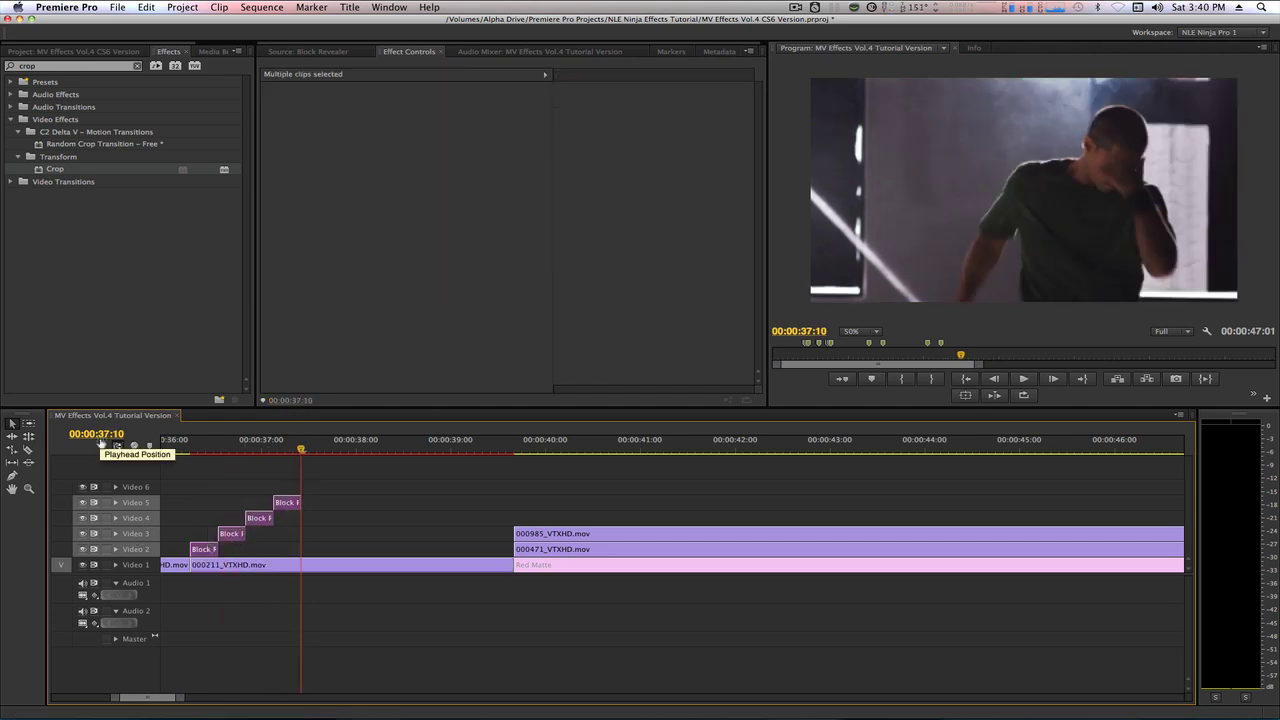
{"action": "left_click", "coordinate": [100, 440]}
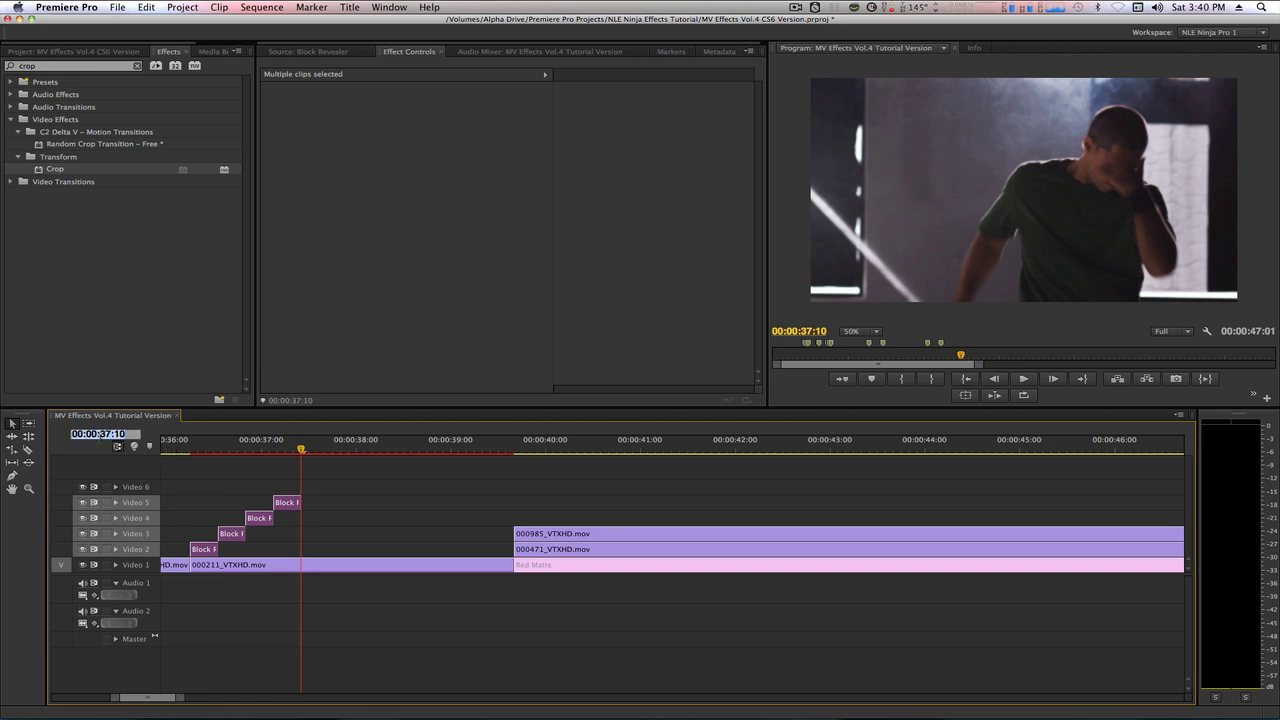
{"action": "type", "text": "+.20"}
{"action": "key", "text": "Return"}
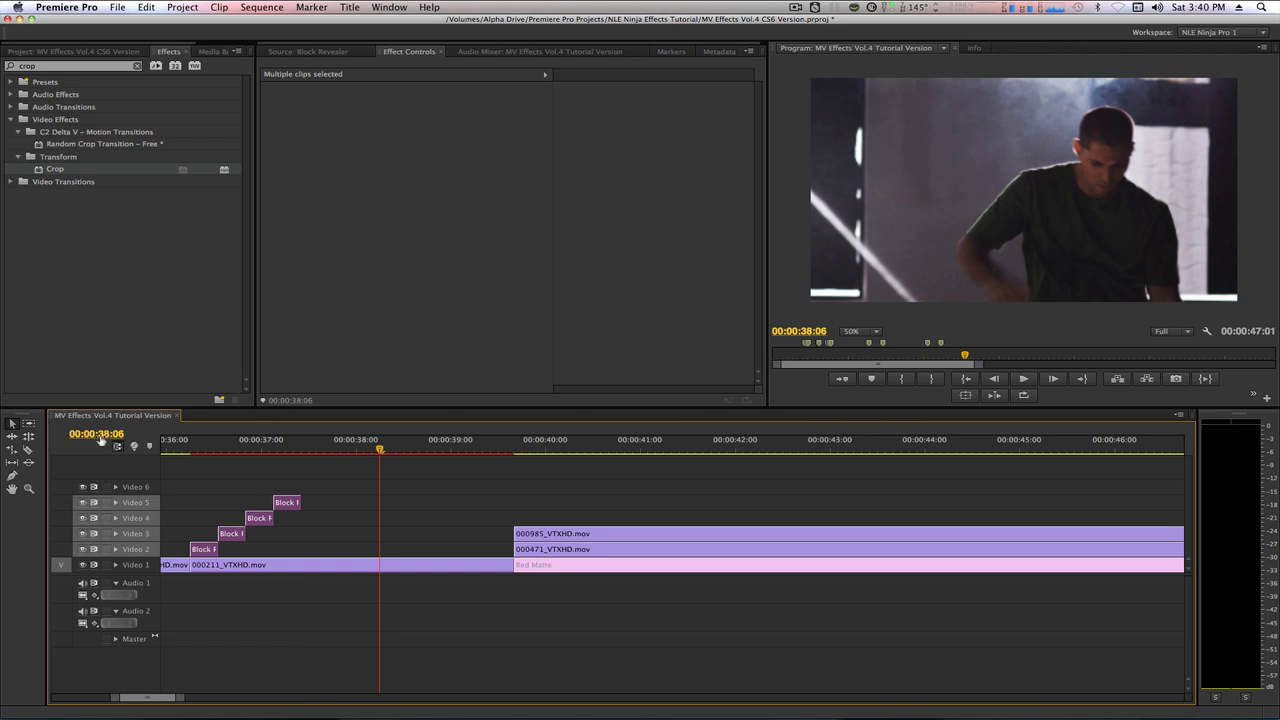
{"action": "key", "text": "super+v"}
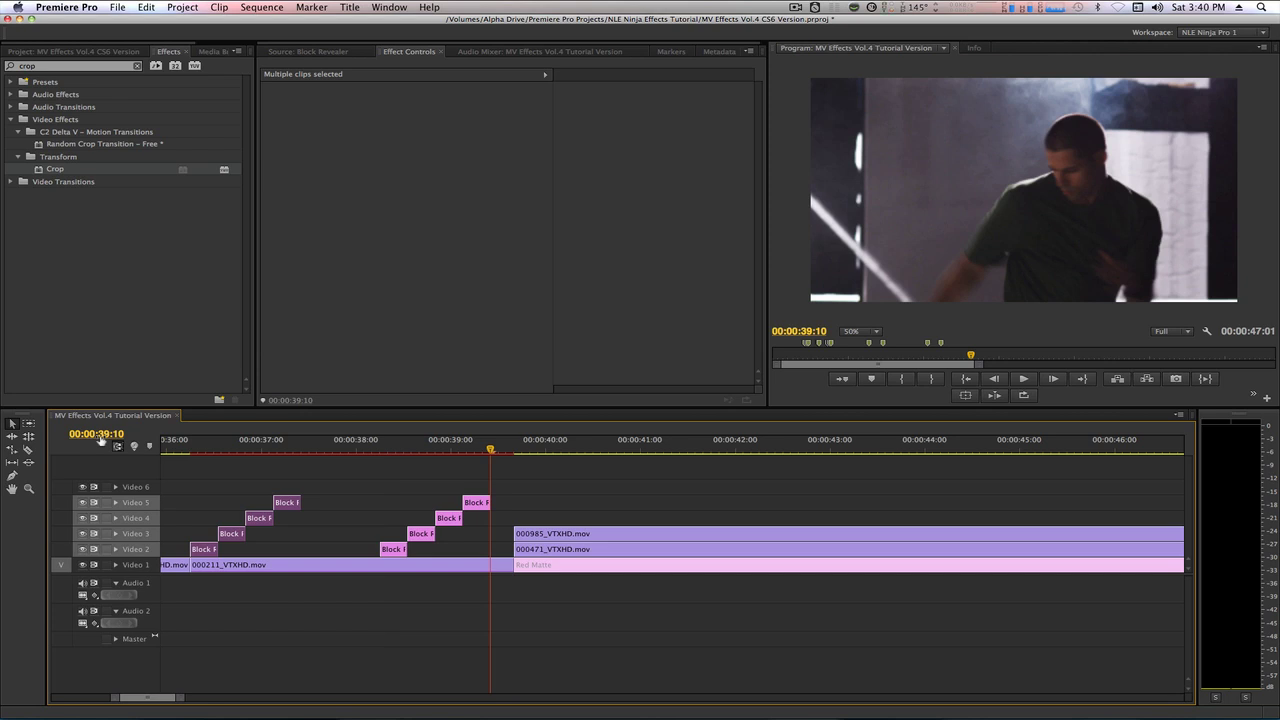
Step: Enable keyframing for the Crop effect's Left value on the 000211_VTXHD.mov clip, with its first keyframe at 00:00:38:06
{"action": "left_click", "coordinate": [382, 452]}
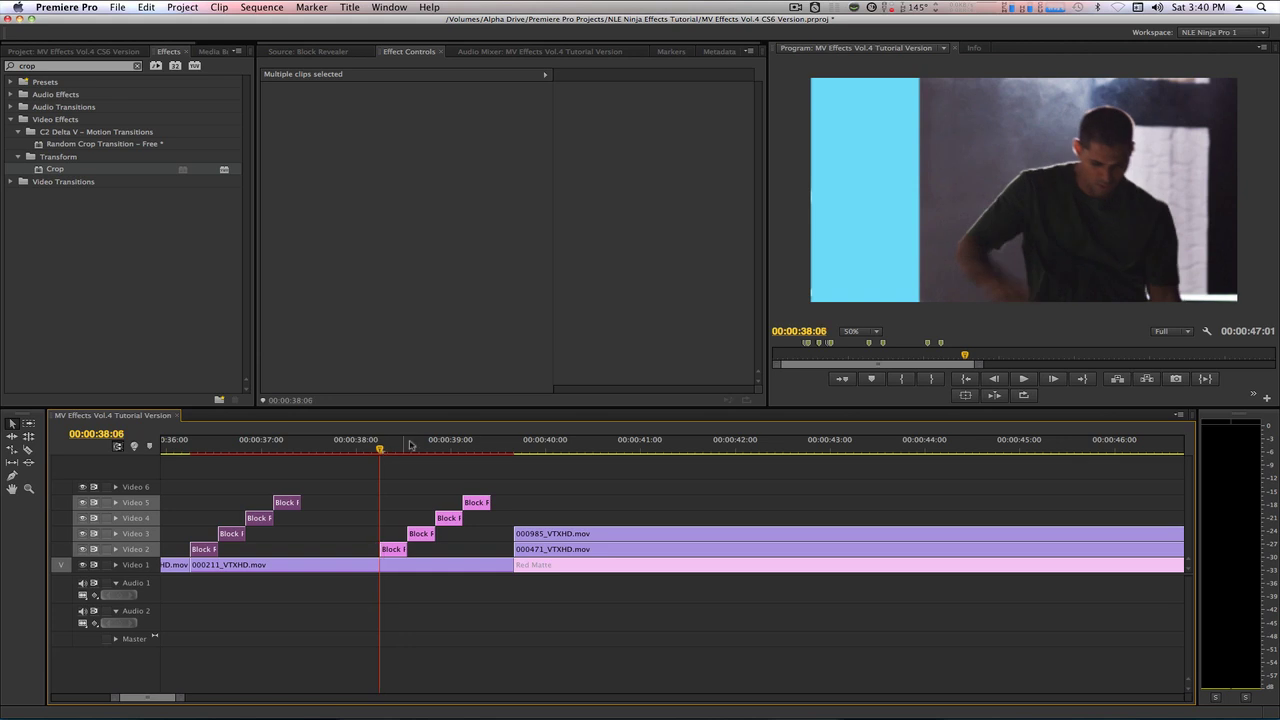
{"action": "left_click", "coordinate": [382, 569]}
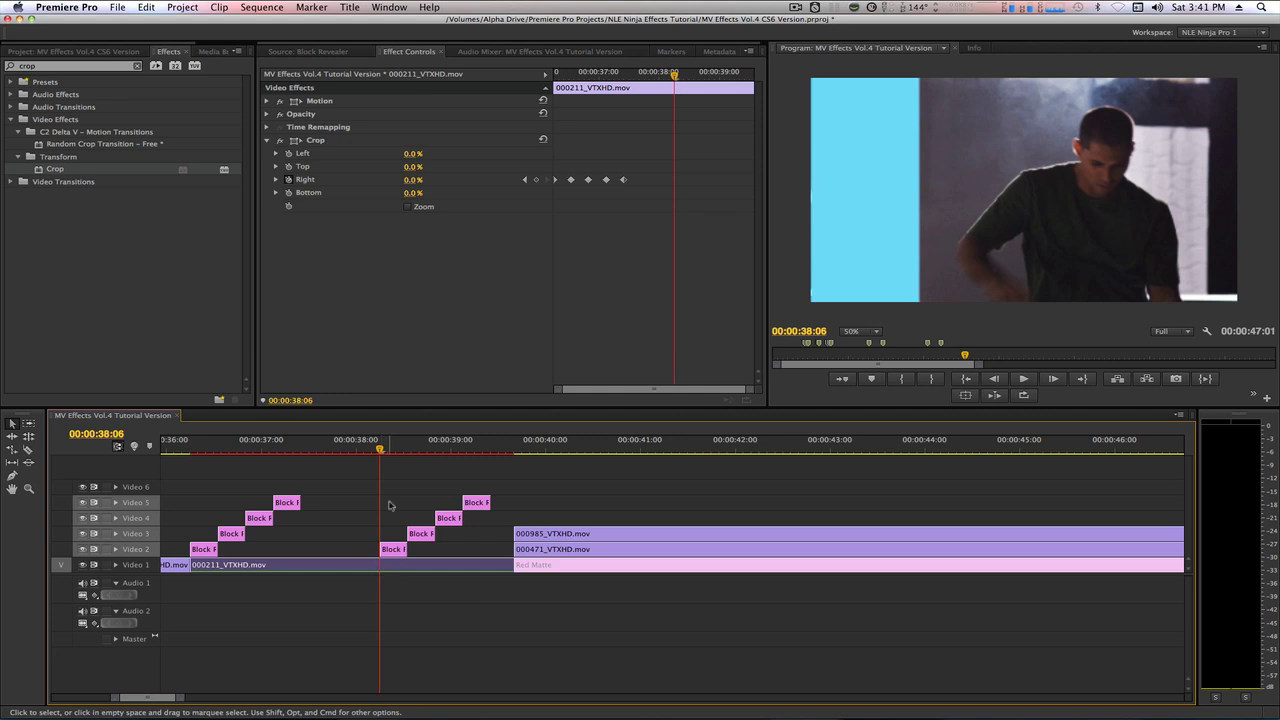
{"action": "left_click", "coordinate": [288, 154]}
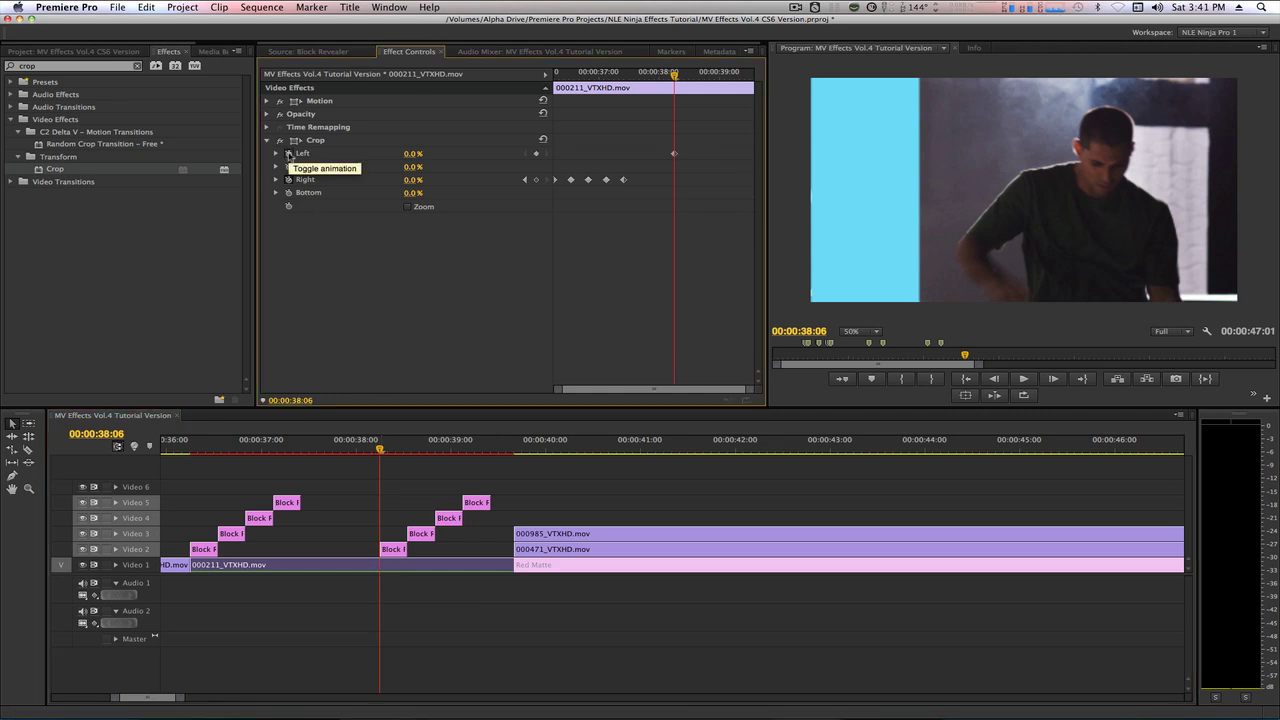
Step: Add a Crop Left keyframe of 25% at 00:00:38:13 on the 000211_VTXHD.mov clip
{"action": "left_click", "coordinate": [296, 400]}
{"action": "type", "text": "+7"}
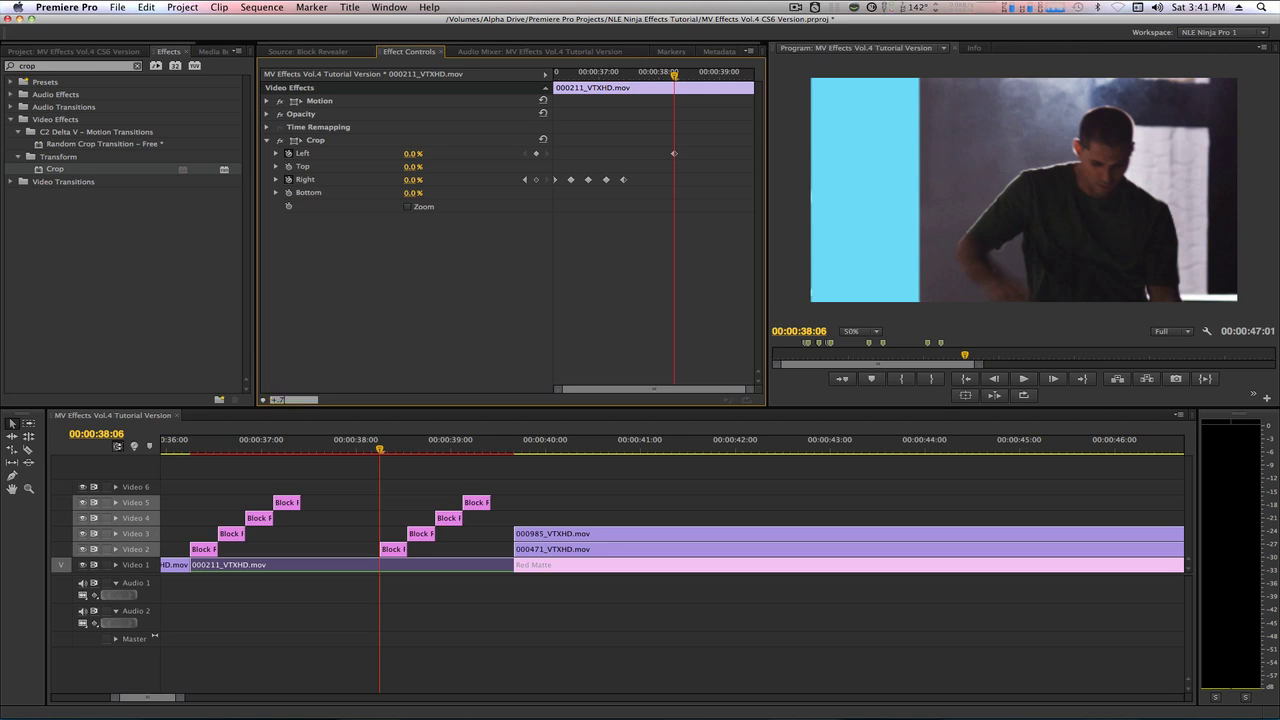
{"action": "key", "text": "Return"}
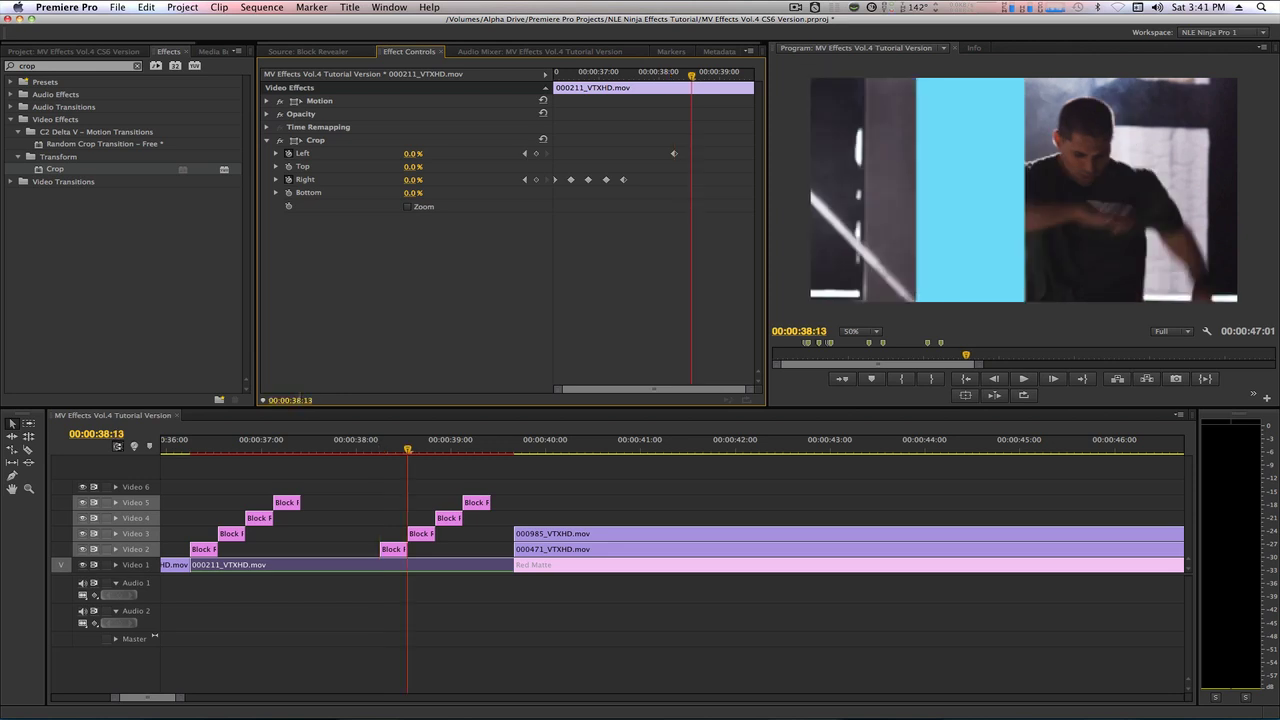
{"action": "left_click", "coordinate": [412, 153]}
{"action": "type", "text": "25"}
{"action": "key", "text": "Return"}
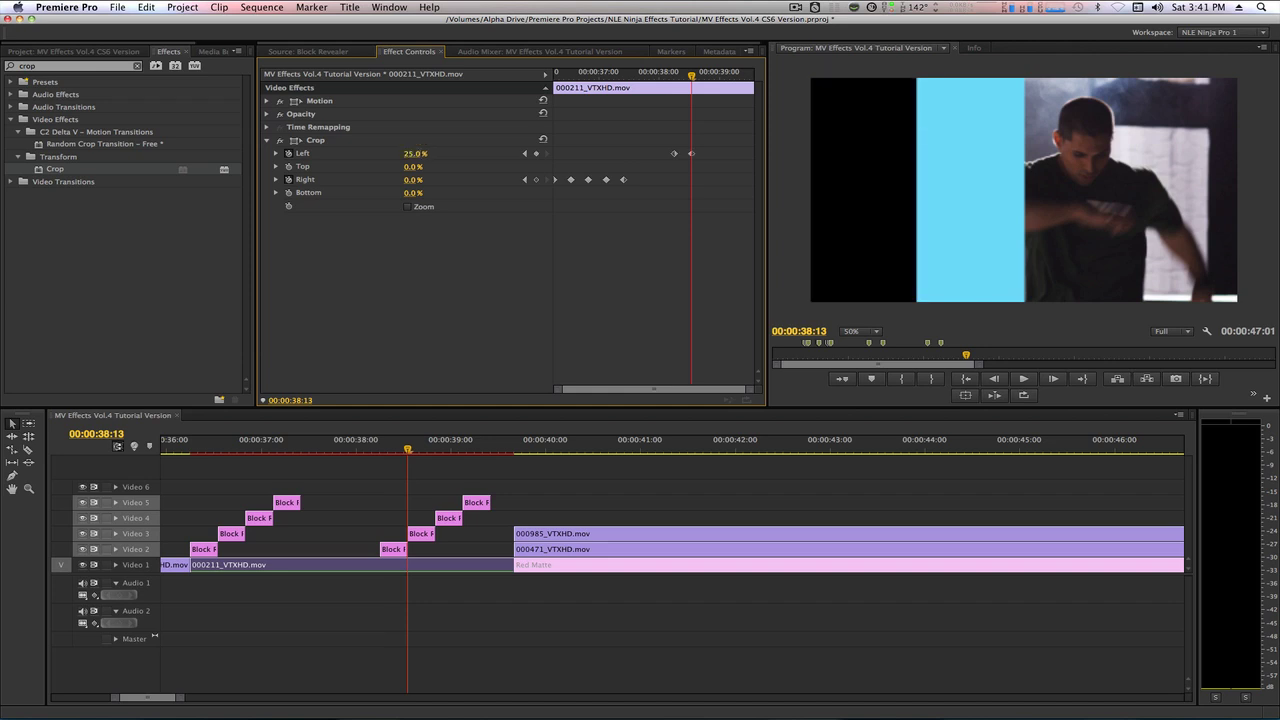
Step: Add a Crop Left keyframe of 50% at 00:00:38:20
{"action": "left_click", "coordinate": [292, 400]}
{"action": "type", "text": "3820"}
{"action": "key", "text": "Return"}
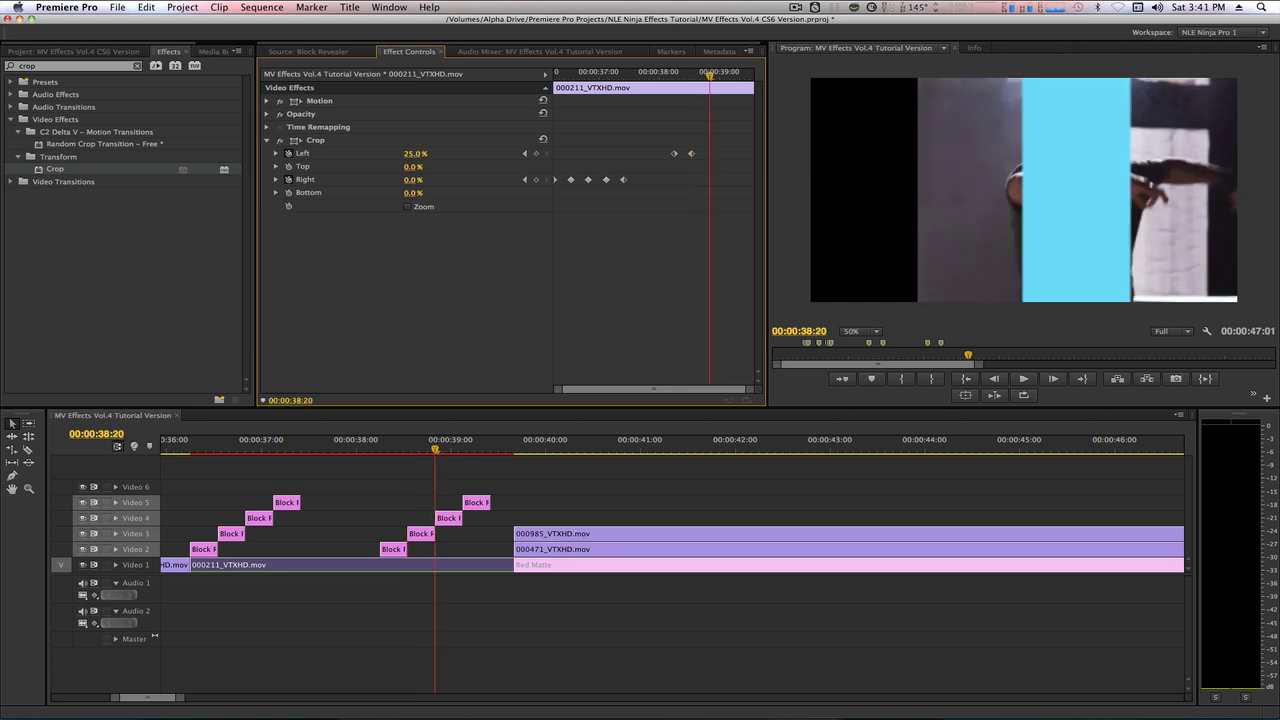
{"action": "left_click", "coordinate": [414, 153]}
{"action": "type", "text": "50"}
{"action": "key", "text": "Return"}
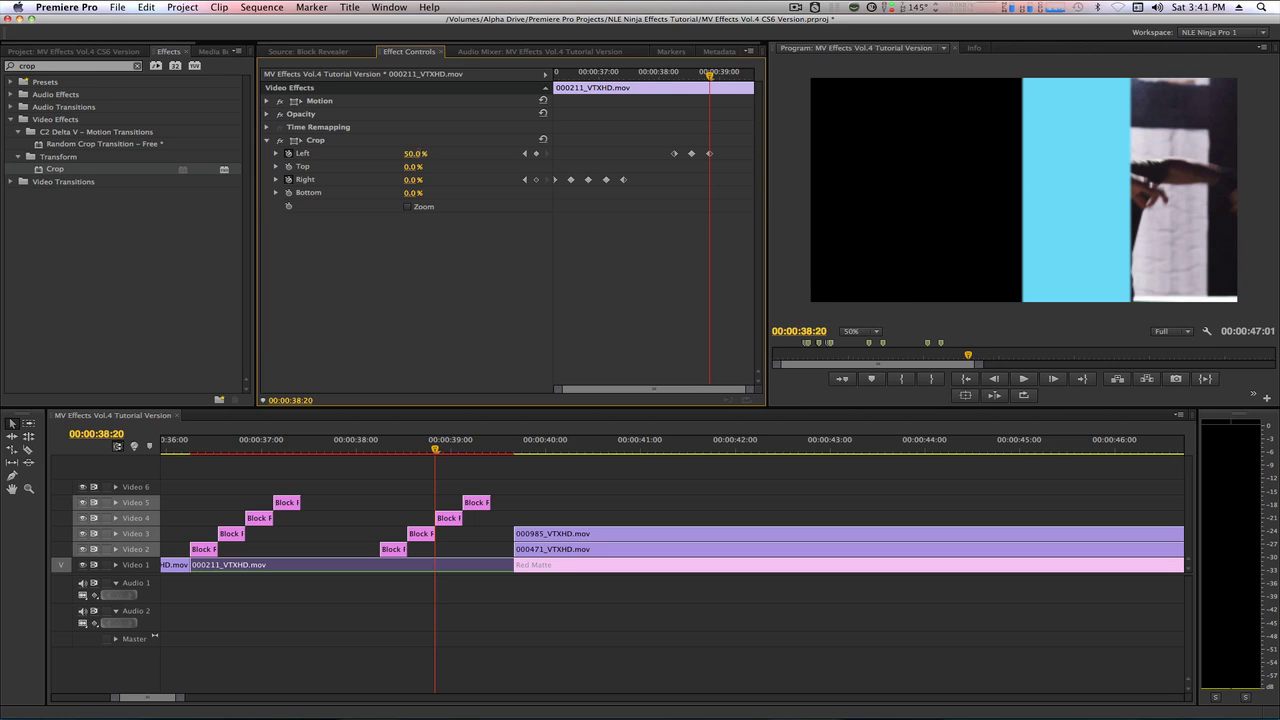
Step: Add a Crop Left keyframe of 75% at 00:00:39:03
{"action": "left_click", "coordinate": [294, 400]}
{"action": "type", "text": "3903"}
{"action": "key", "text": "Return"}
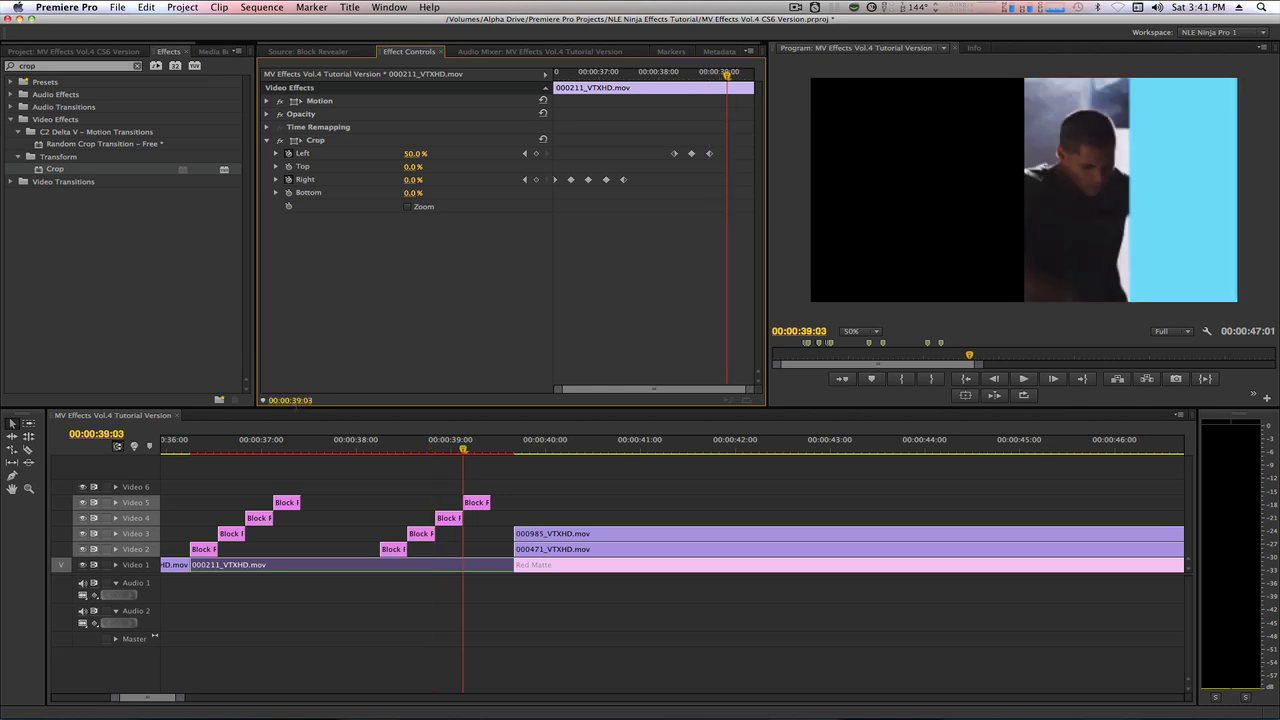
{"action": "left_click", "coordinate": [409, 155]}
{"action": "type", "text": "75"}
{"action": "key", "text": "Return"}
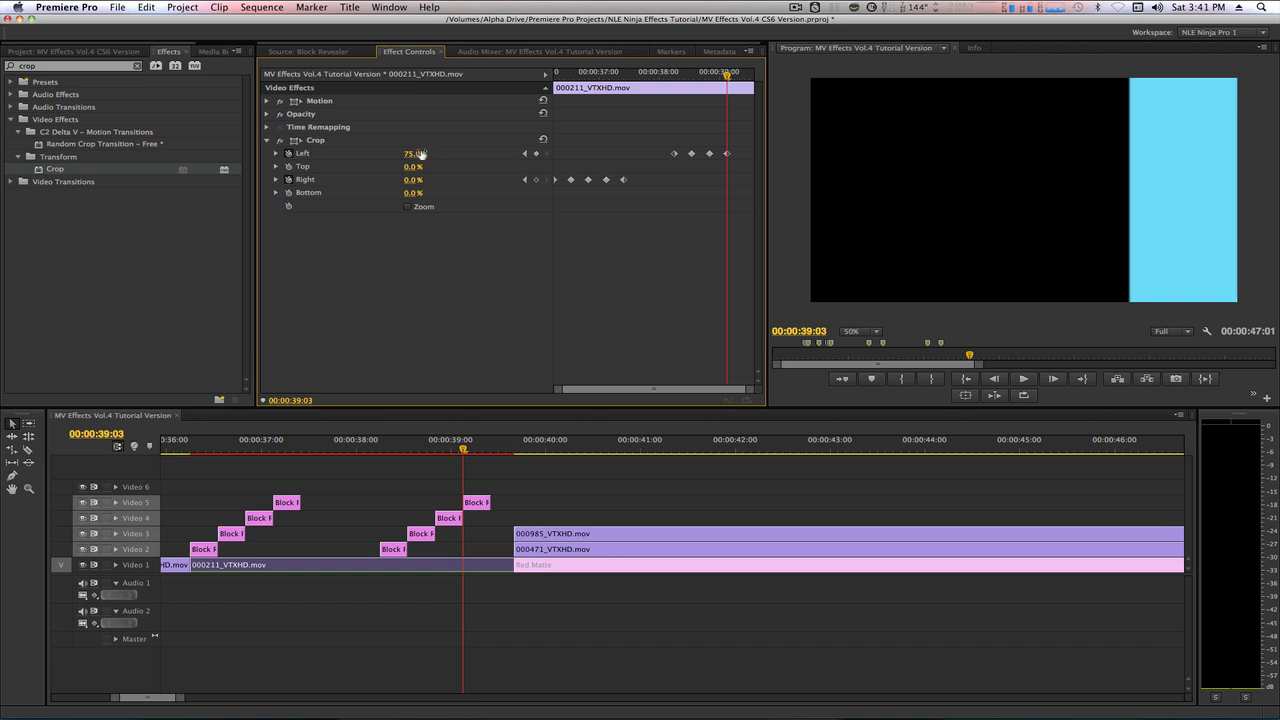
Step: Add a Crop Left keyframe of 100% at 00:00:39:10
{"action": "left_click", "coordinate": [288, 401]}
{"action": "type", "text": "3910"}
{"action": "key", "text": "Return"}
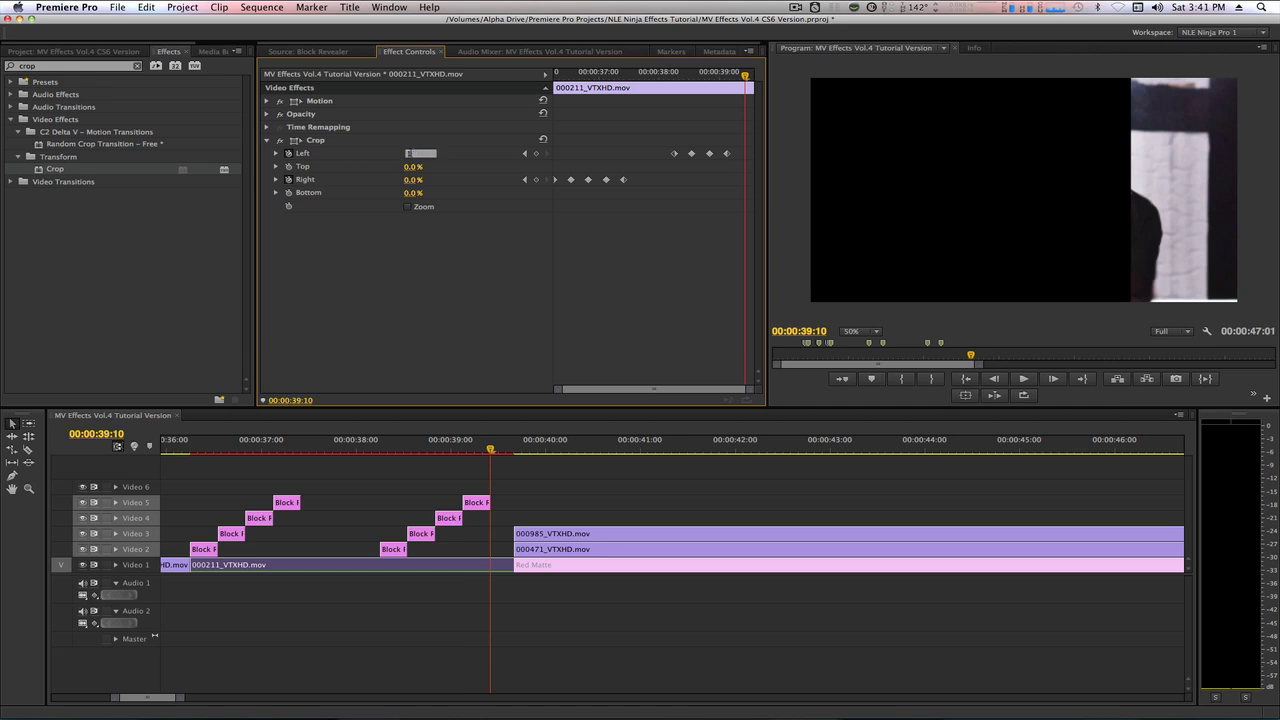
{"action": "left_click", "coordinate": [412, 154]}
{"action": "type", "text": "100"}
{"action": "key", "text": "Return"}
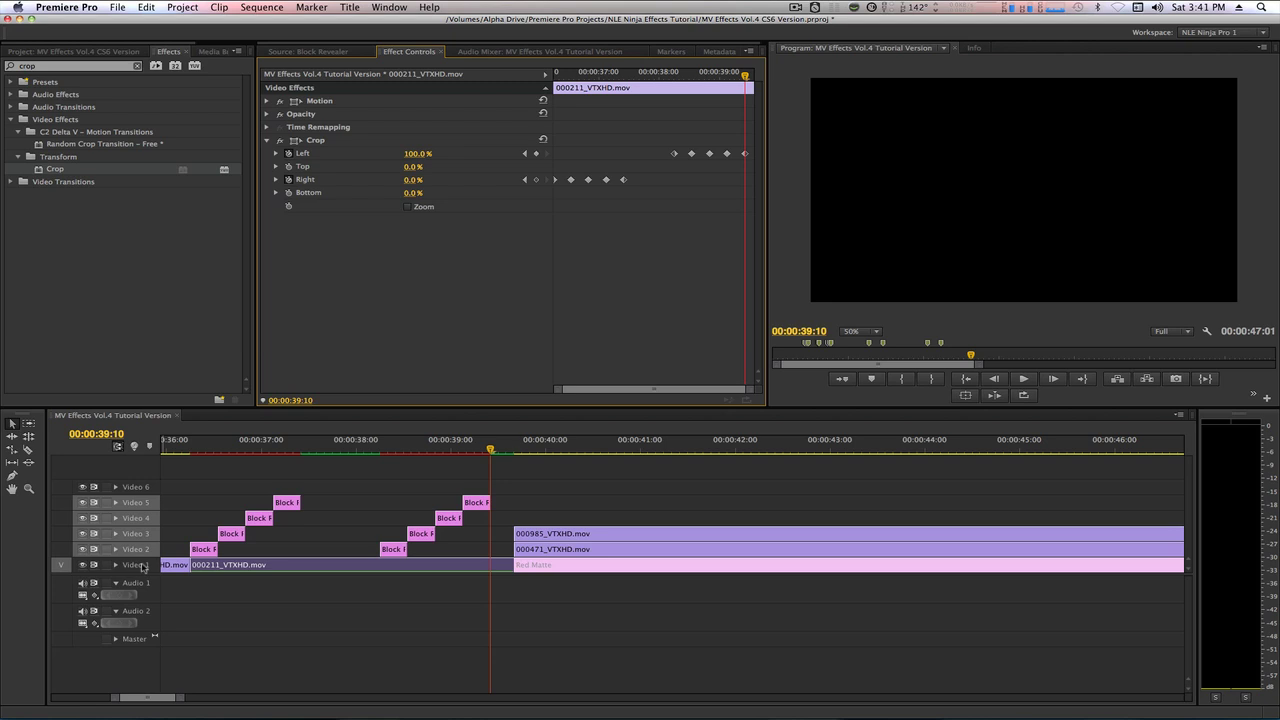
Step: Target Video 1, mark the 000211_VTXHD.mov clip's range and play back the block reveal transition
{"action": "left_click", "coordinate": [143, 567]}
{"action": "key", "text": "x"}
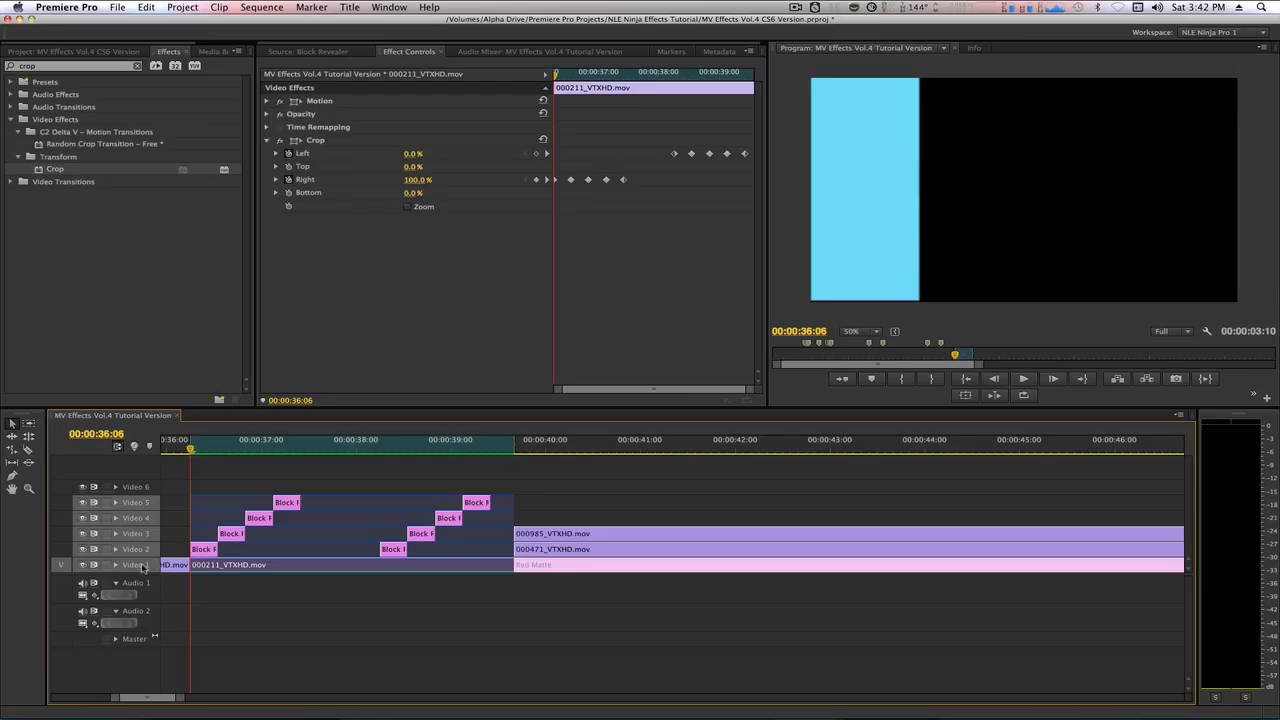
{"action": "key", "text": "space"}
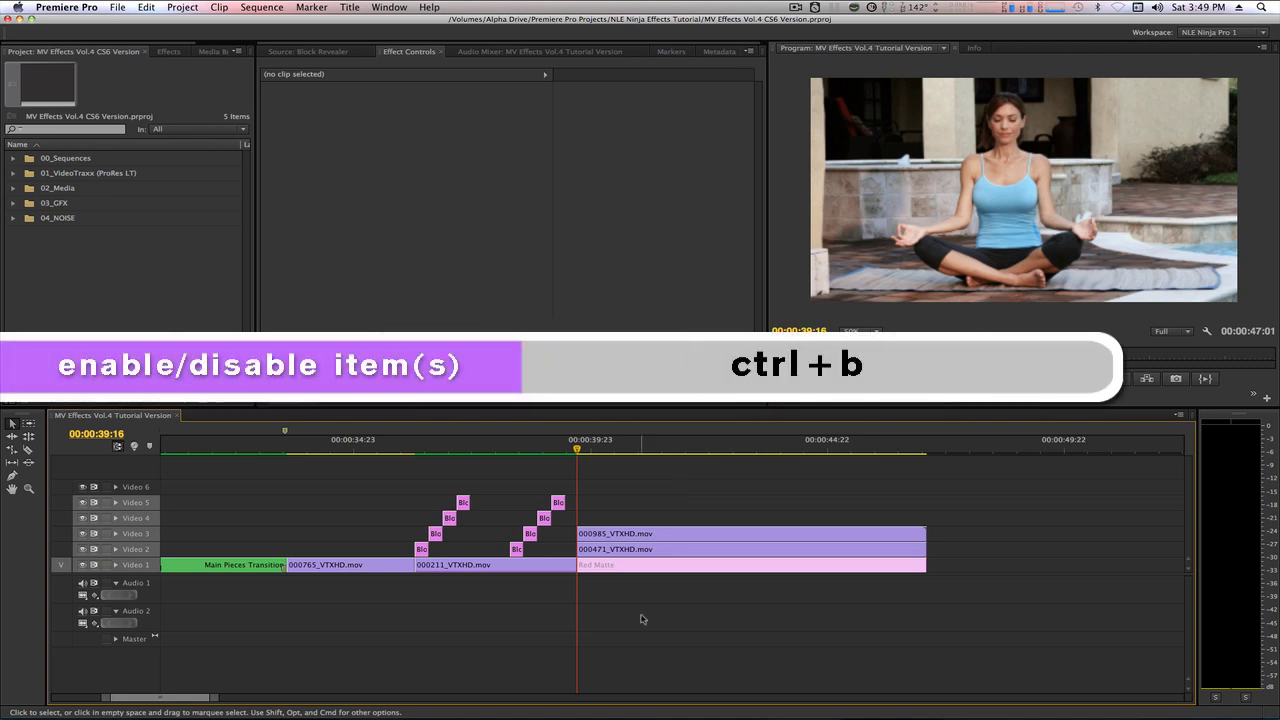
Step: Disable the 000985_VTXHD.mov clip on Video 3 and set the scale of the 000471_VTXHD.mov clip on Video 2 to 88
{"action": "left_click", "coordinate": [610, 532]}
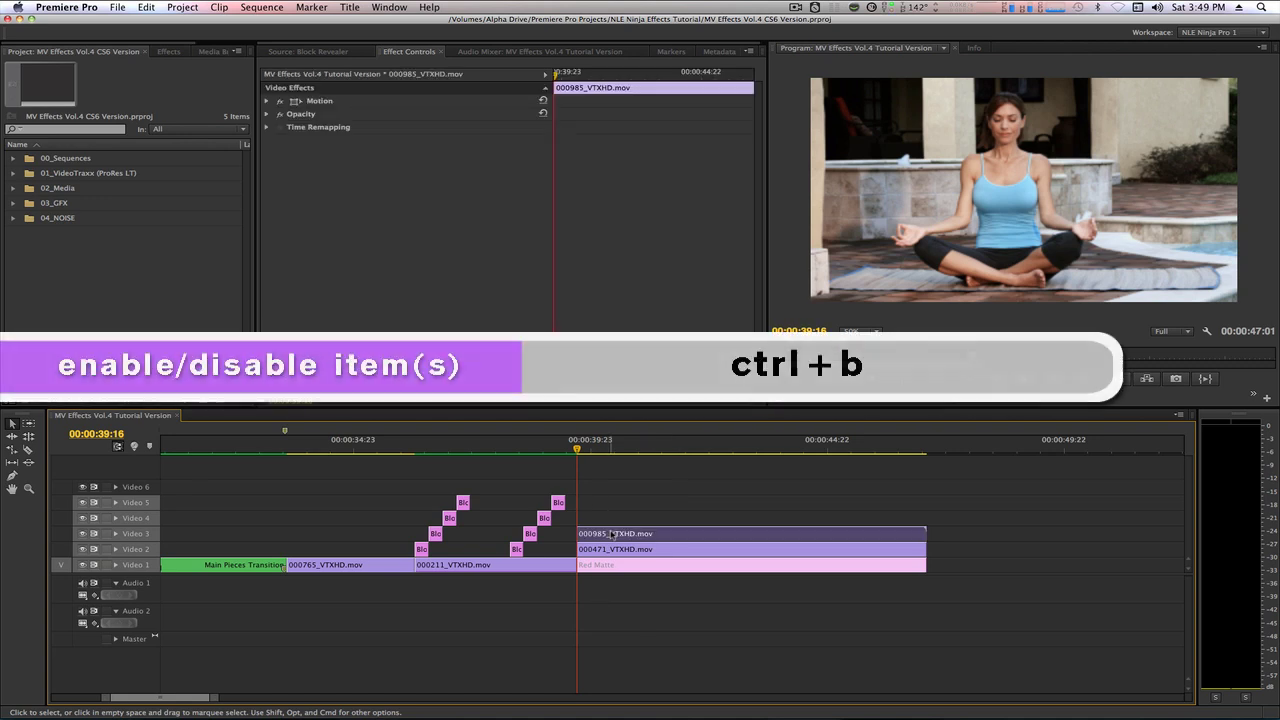
{"action": "key", "text": "ctrl+b"}
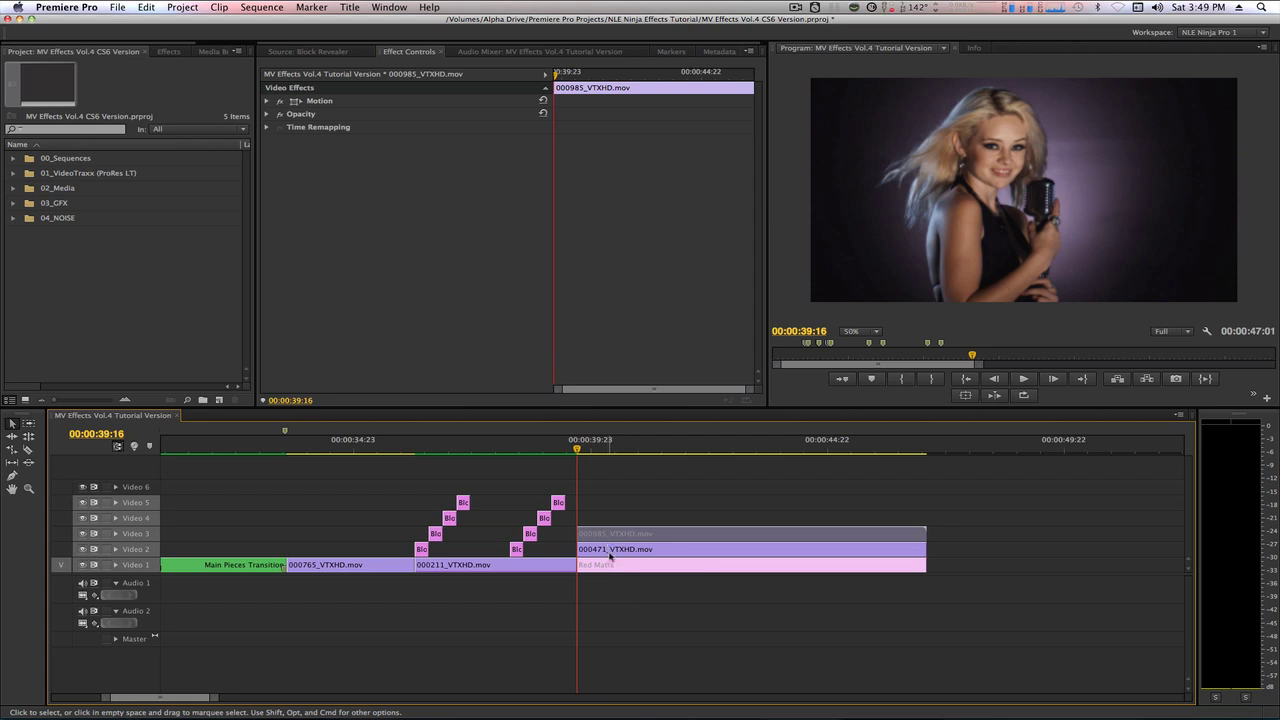
{"action": "left_click", "coordinate": [609, 552]}
{"action": "left_click", "coordinate": [267, 101]}
{"action": "left_click", "coordinate": [416, 128]}
{"action": "type", "text": "88"}
{"action": "key", "text": "Return"}
Step: Set the position of the 000471_VTXHD.mov clip to 387, 283
{"action": "left_click", "coordinate": [414, 114]}
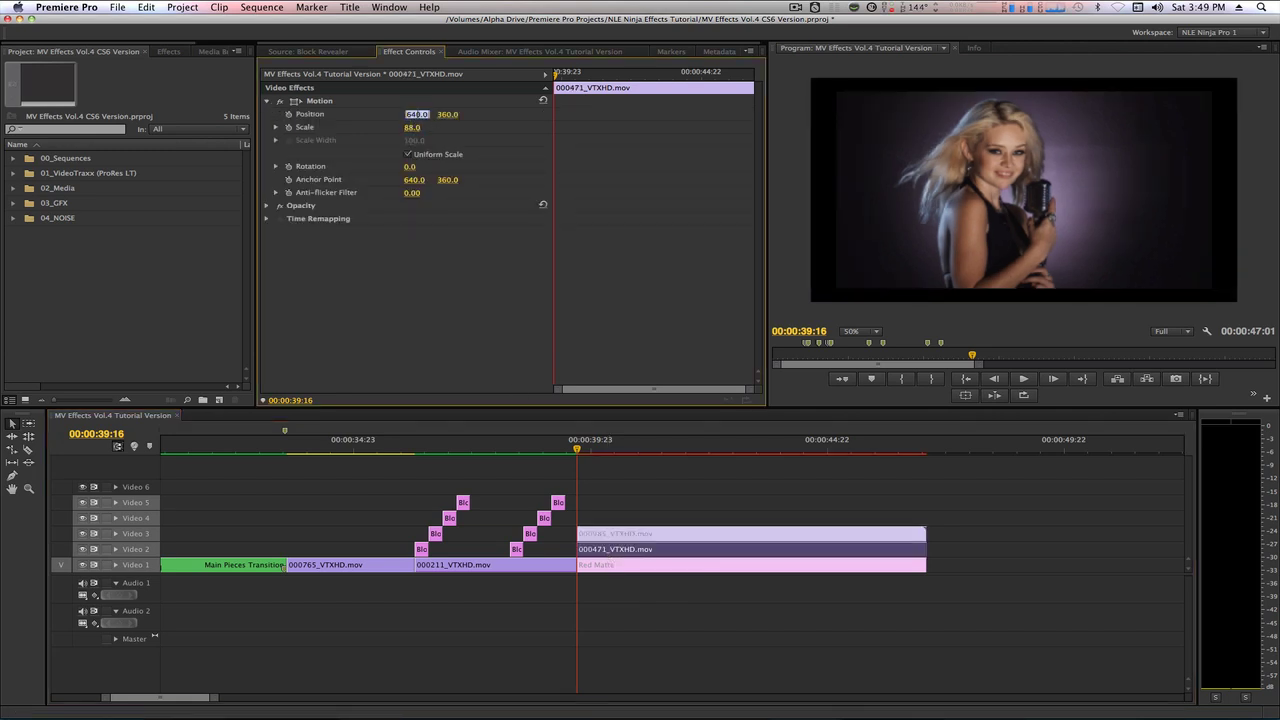
{"action": "type", "text": "387"}
{"action": "key", "text": "Tab"}
{"action": "type", "text": "283"}
{"action": "key", "text": "Return"}
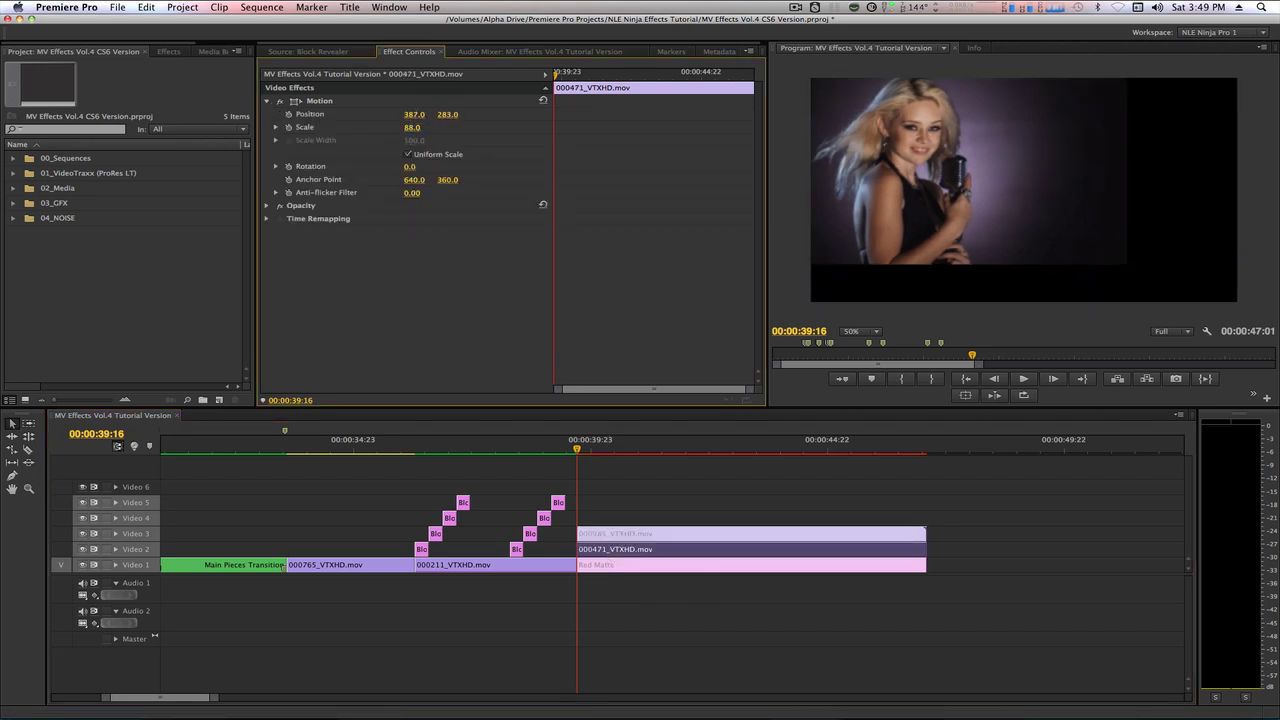
Step: Find the Solid Composite effect and apply it to the 000471_VTXHD.mov clip
{"action": "key", "text": "shift+7"}
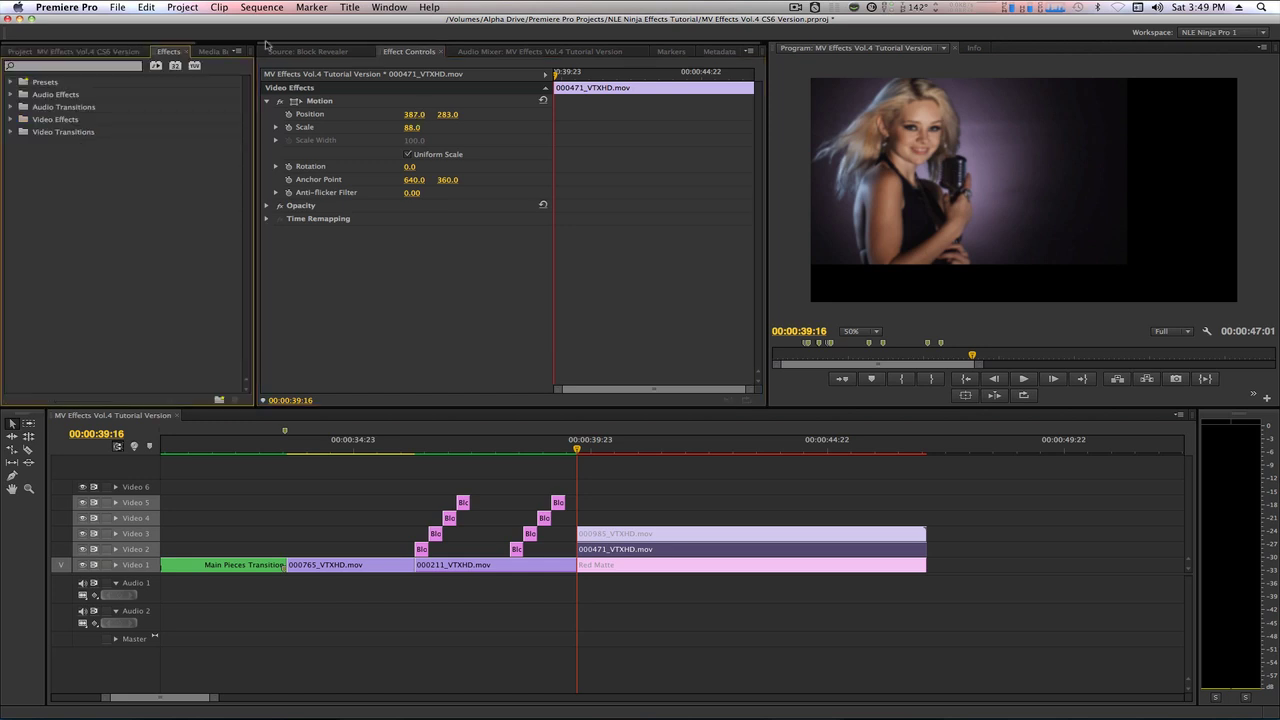
{"action": "left_click", "coordinate": [71, 66]}
{"action": "type", "text": "solid com"}
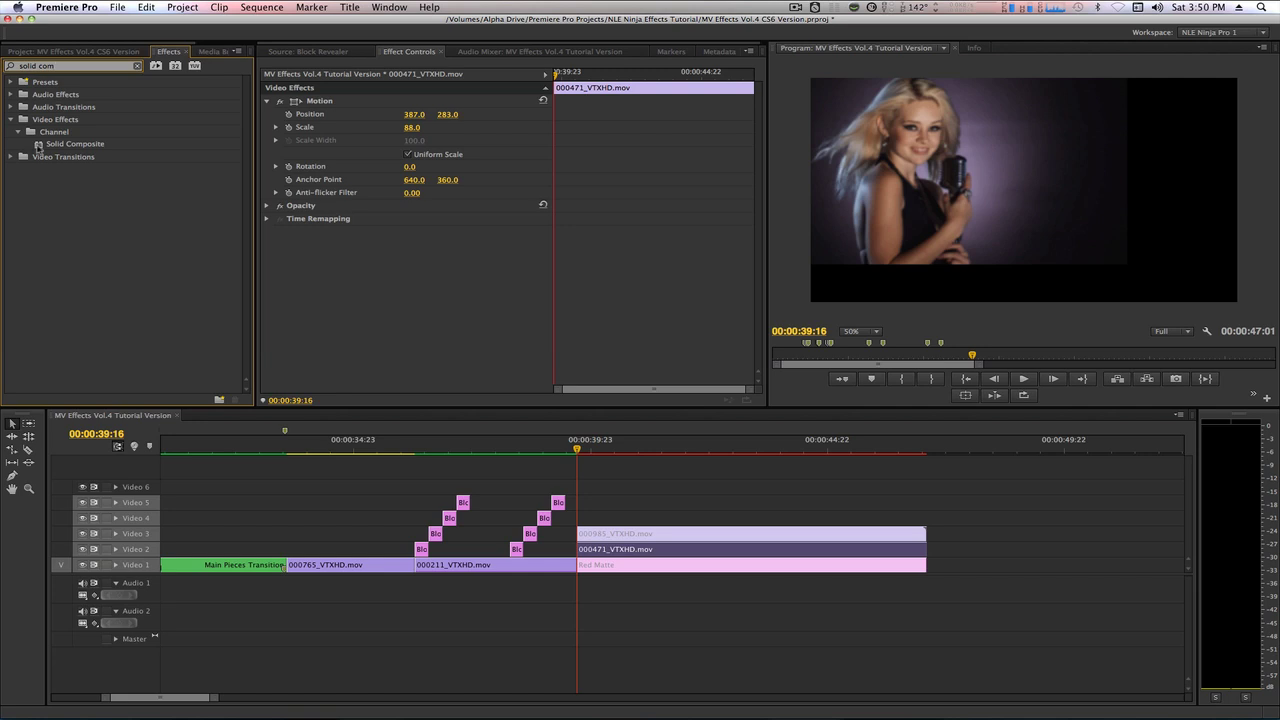
{"action": "left_click_drag", "start_coordinate": [38, 146], "coordinate": [594, 342]}
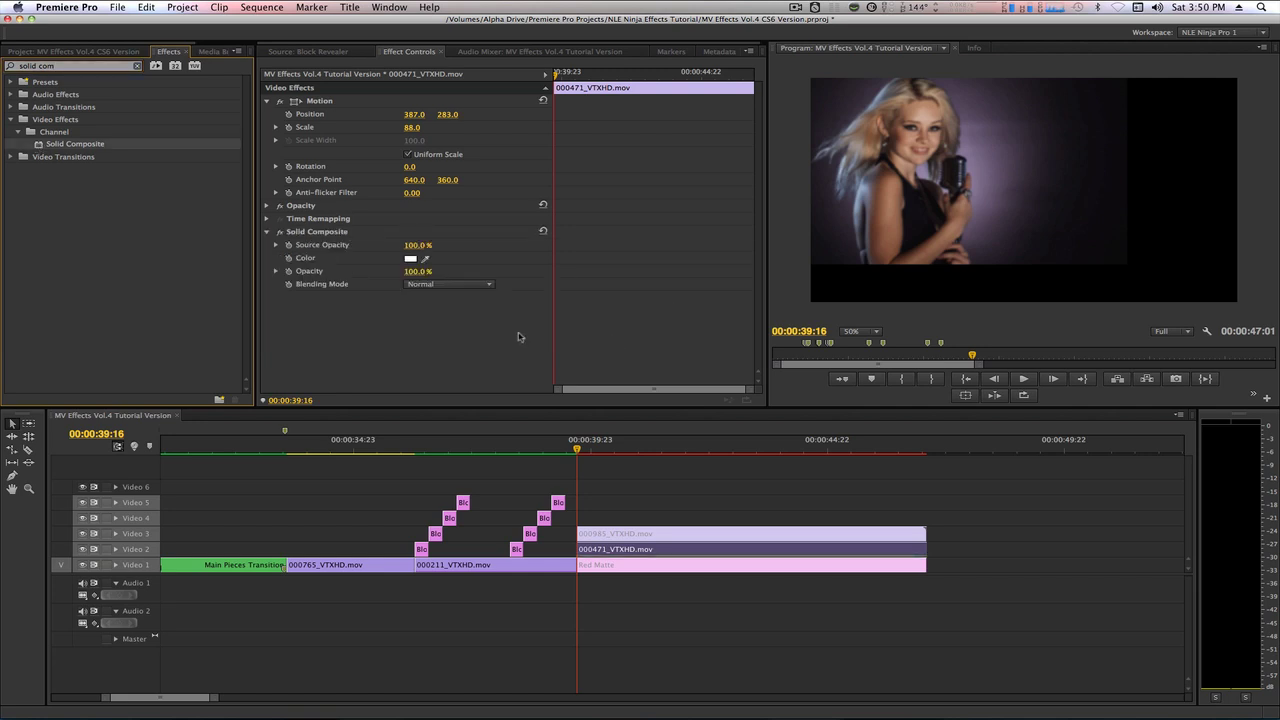
Step: Set the Solid Composite effect to Overlay blending mode with 58% opacity and a red color
{"action": "left_click", "coordinate": [447, 283]}
{"action": "left_click", "coordinate": [442, 352]}
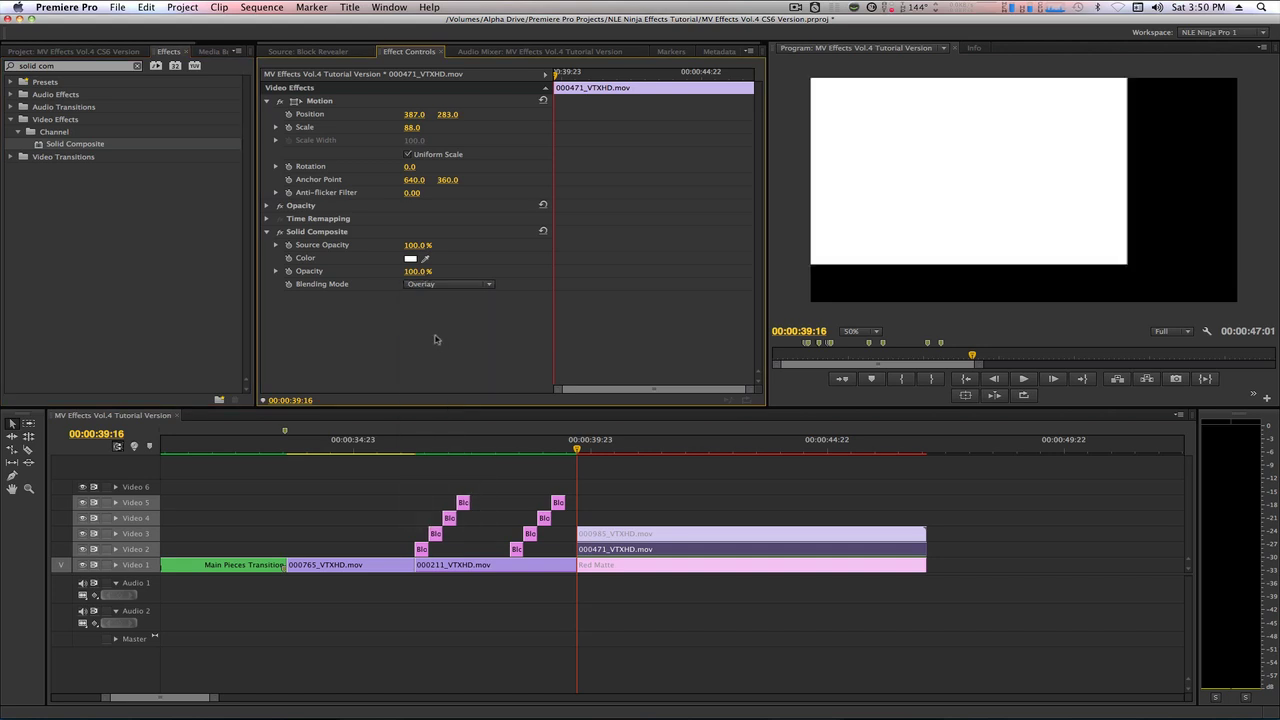
{"action": "left_click", "coordinate": [412, 271]}
{"action": "type", "text": "58"}
{"action": "key", "text": "Return"}
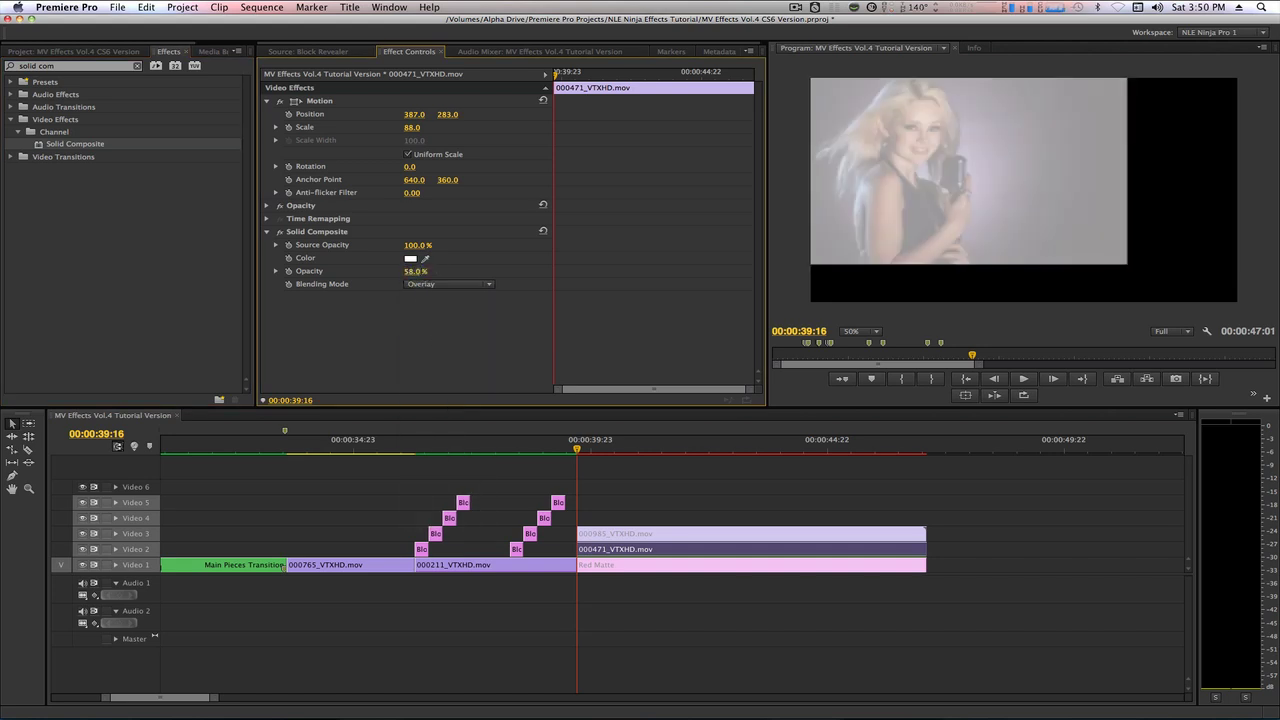
{"action": "left_click", "coordinate": [410, 258]}
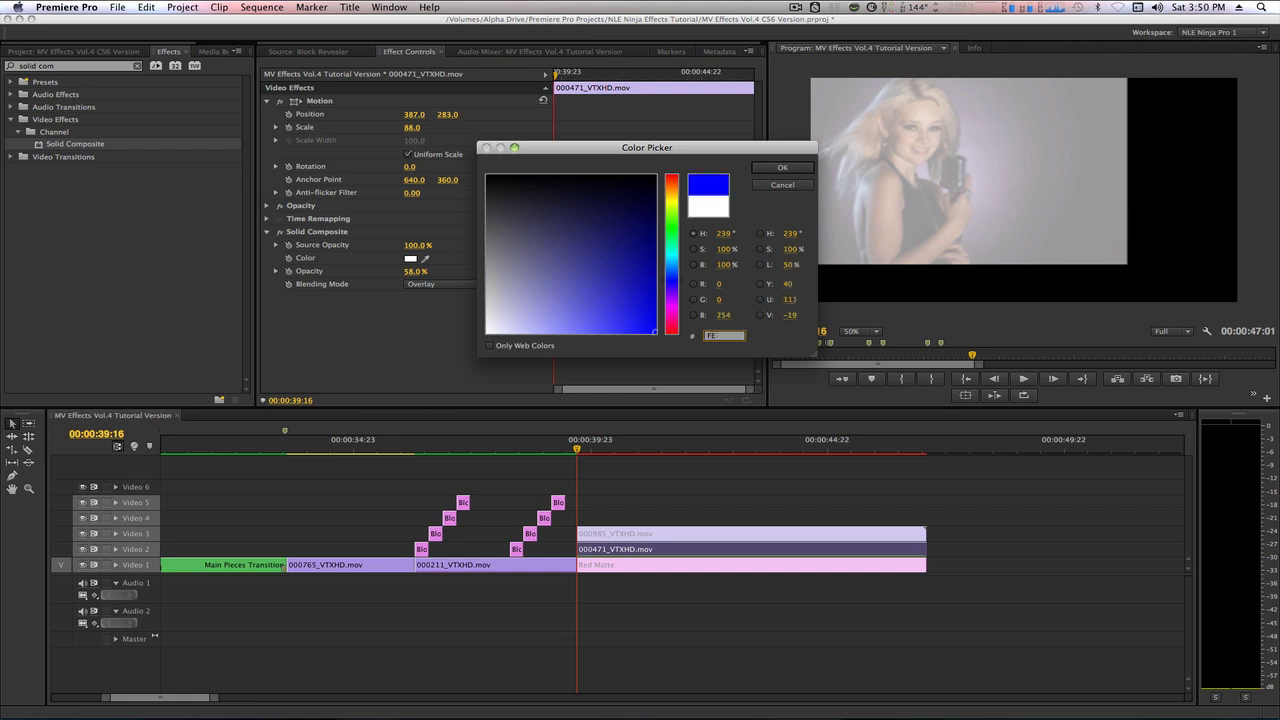
{"action": "left_click", "coordinate": [730, 331]}
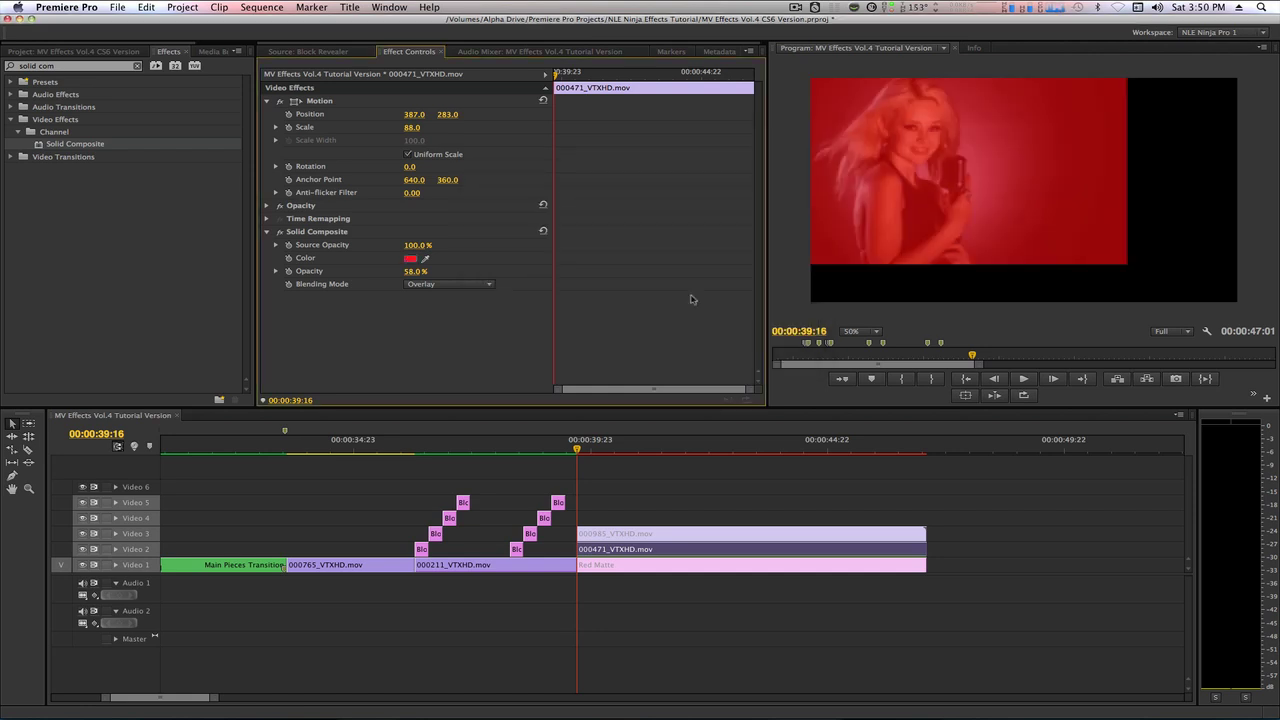
Step: Create a new 1280 x 720 title named Gradient in the project's root
{"action": "left_click", "coordinate": [127, 52]}
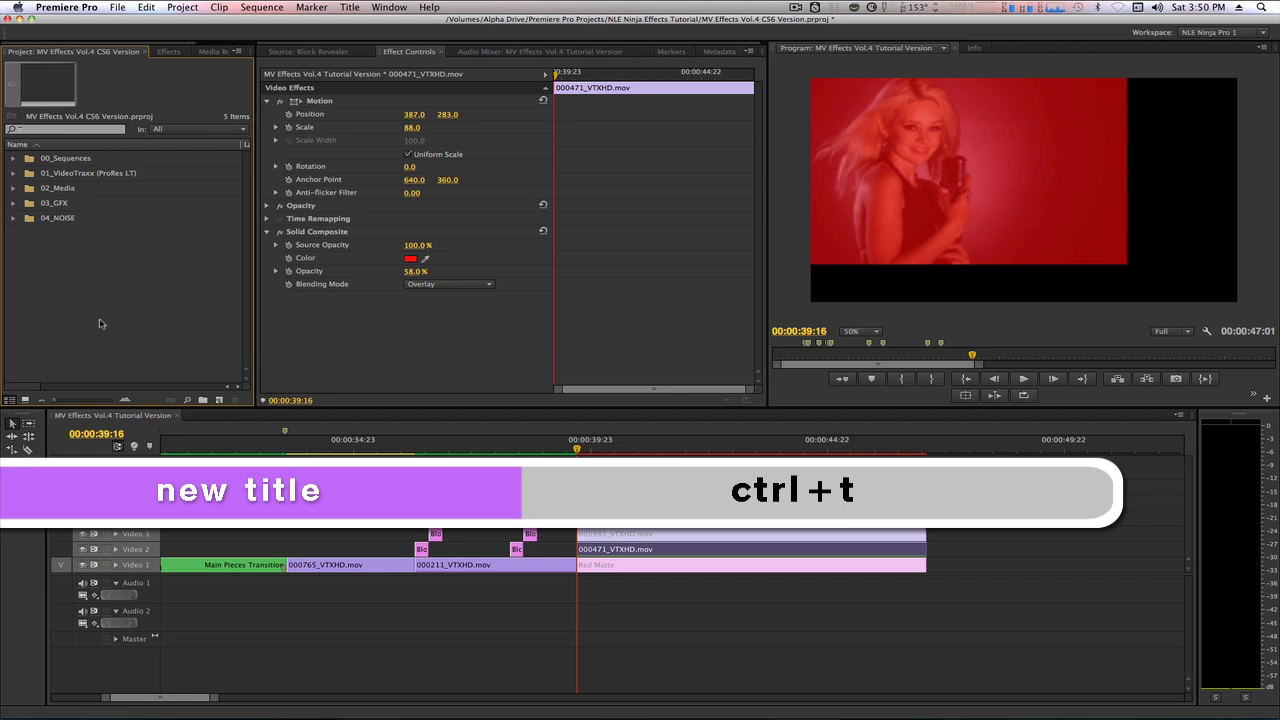
{"action": "key", "text": "ctrl+t"}
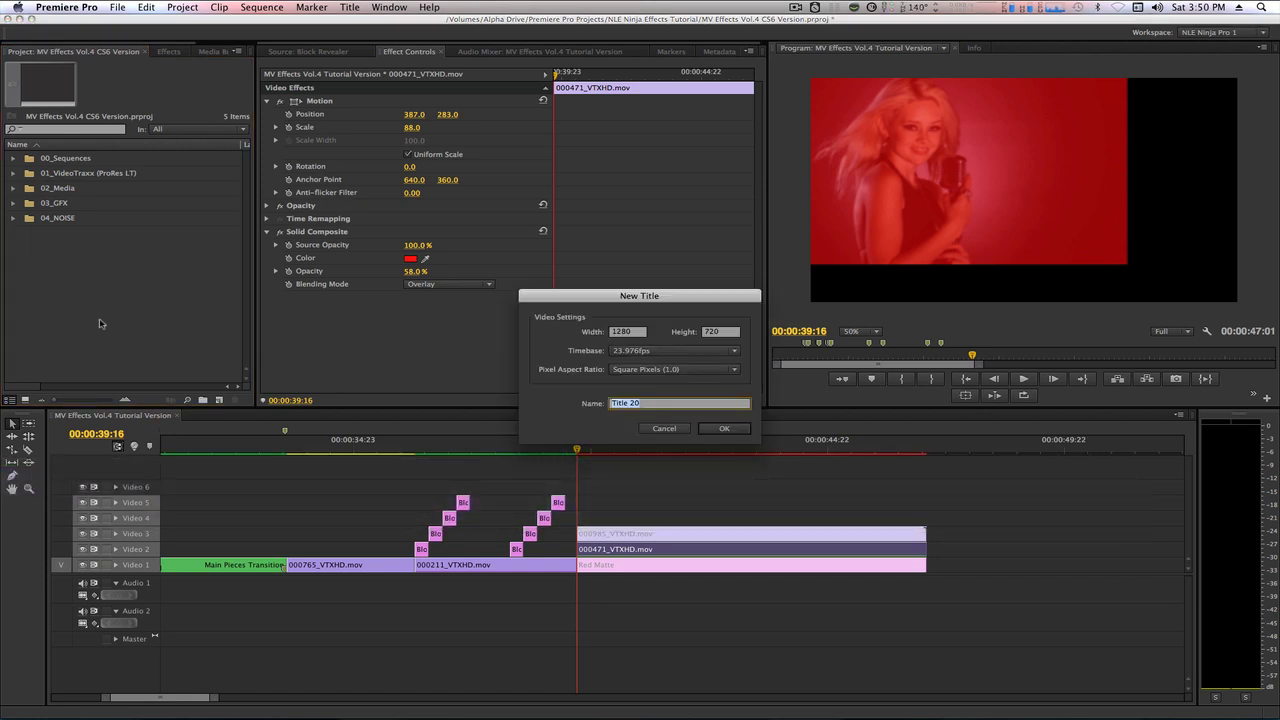
{"action": "type", "text": "Gra"}
{"action": "type", "text": "ent"}
{"action": "key", "text": "Return"}
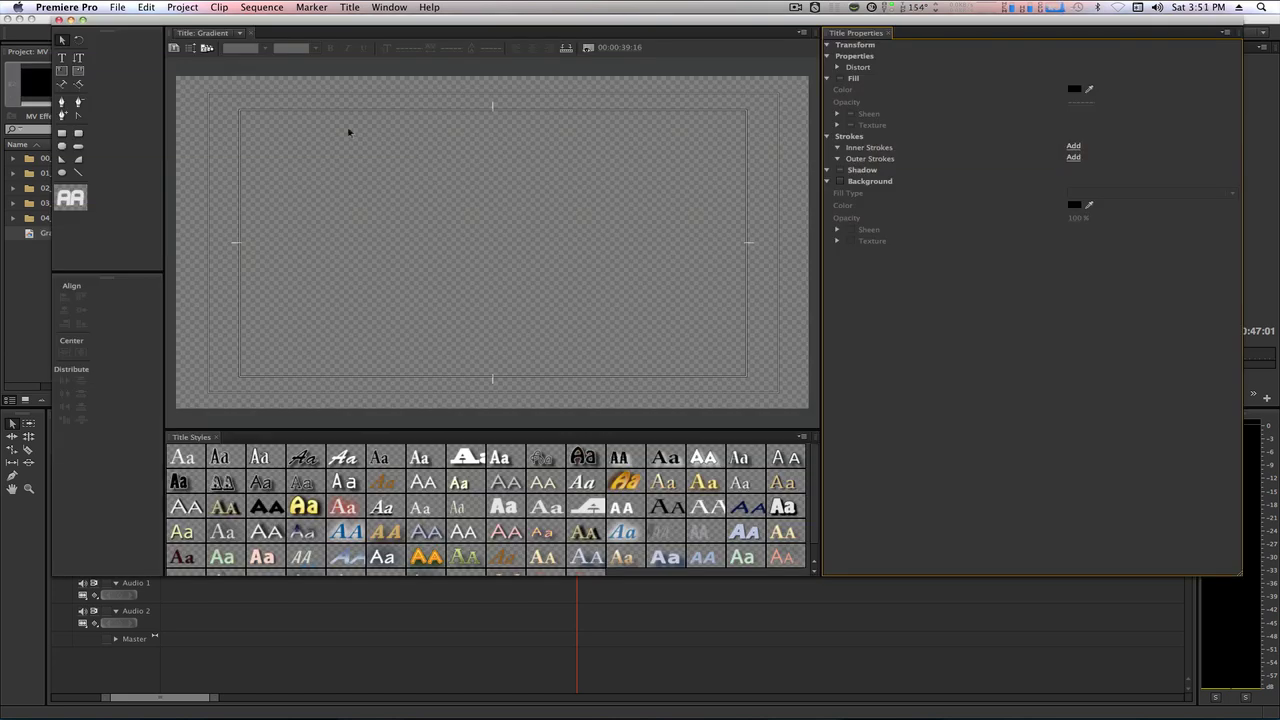
Step: Draw a rectangle about 1278 by 720 covering the whole title frame and set its fill type to Radial Gradient
{"action": "left_click", "coordinate": [63, 134]}
{"action": "mouse_move", "coordinate": [174, 75]}
{"action": "left_mouse_down"}
{"action": "mouse_move", "coordinate": [365, 219]}
{"action": "mouse_move", "coordinate": [808, 409]}
{"action": "left_mouse_up"}
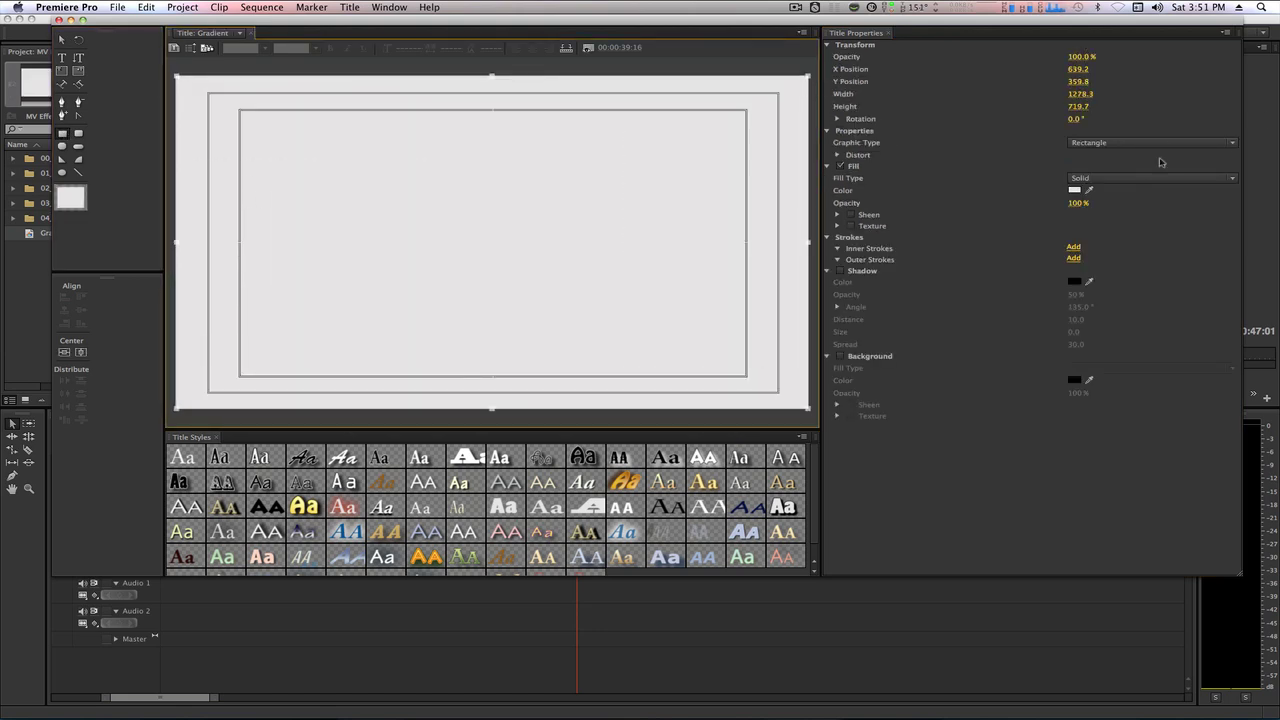
{"action": "left_click", "coordinate": [1137, 178]}
{"action": "left_click", "coordinate": [1136, 213]}
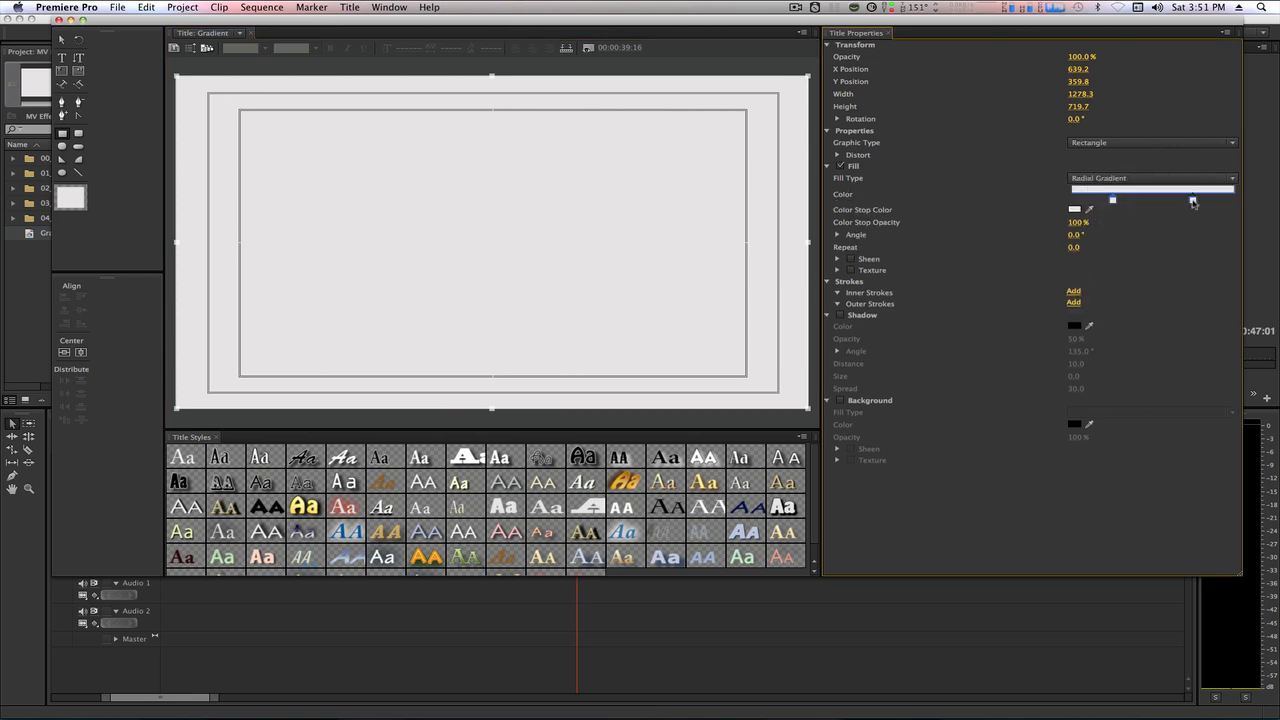
Step: Change the radial gradient's outer color stop to black and close the title
{"action": "left_click", "coordinate": [1075, 210]}
{"action": "left_click", "coordinate": [649, 170]}
{"action": "left_click", "coordinate": [795, 170]}
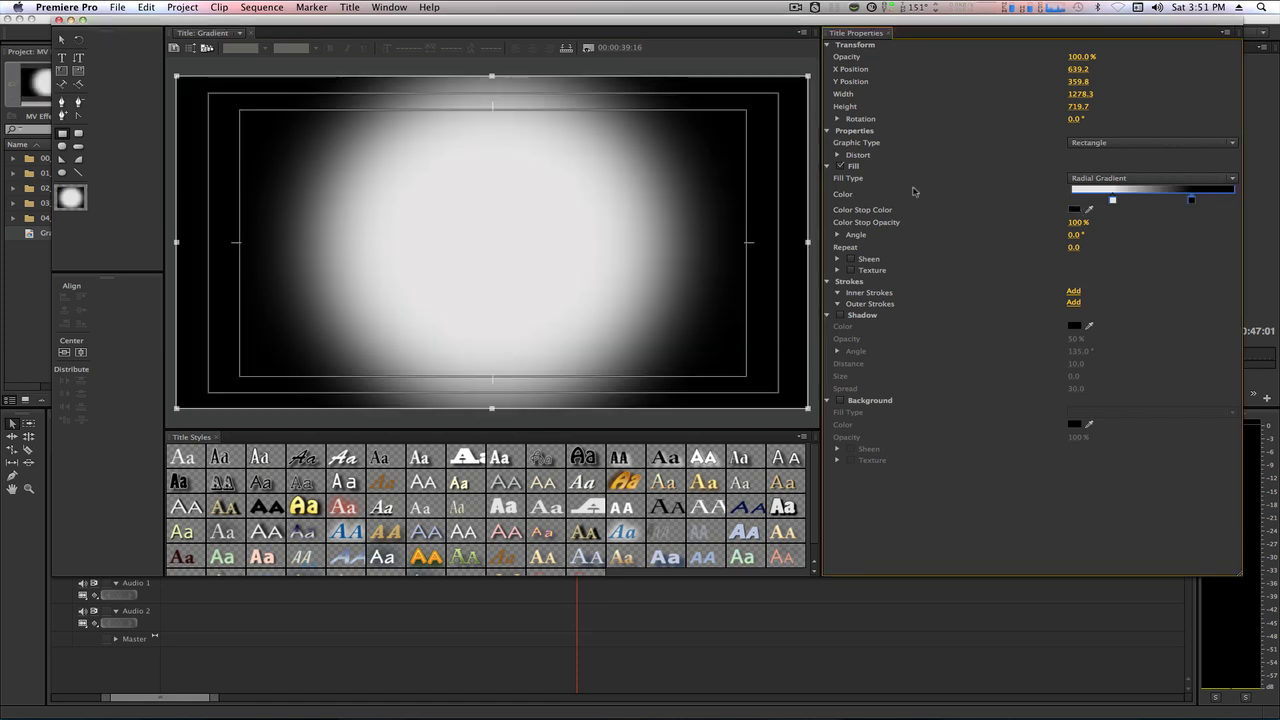
{"action": "left_click", "coordinate": [58, 20]}
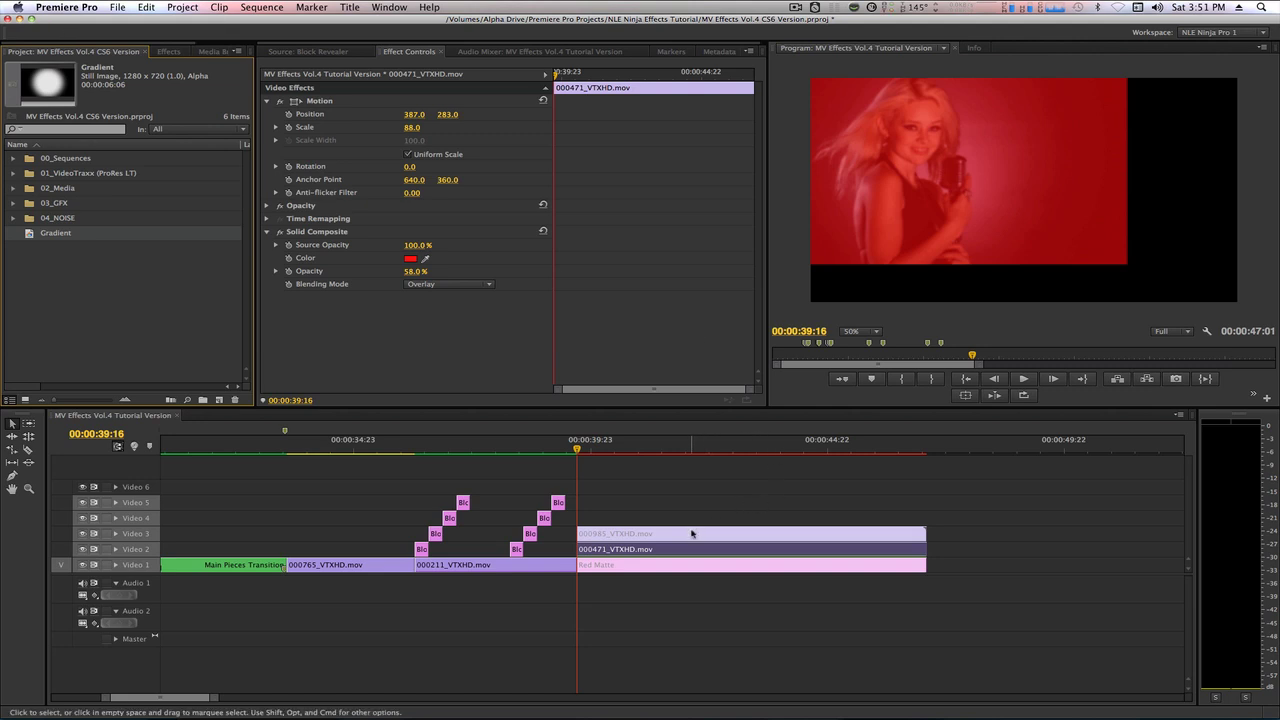
Step: Move the 000985_VTXHD.mov clip up to Video 4 and place the Gradient title on Video 3 at 00:00:39:16
{"action": "left_click_drag", "start_coordinate": [691, 533], "coordinate": [697, 519]}
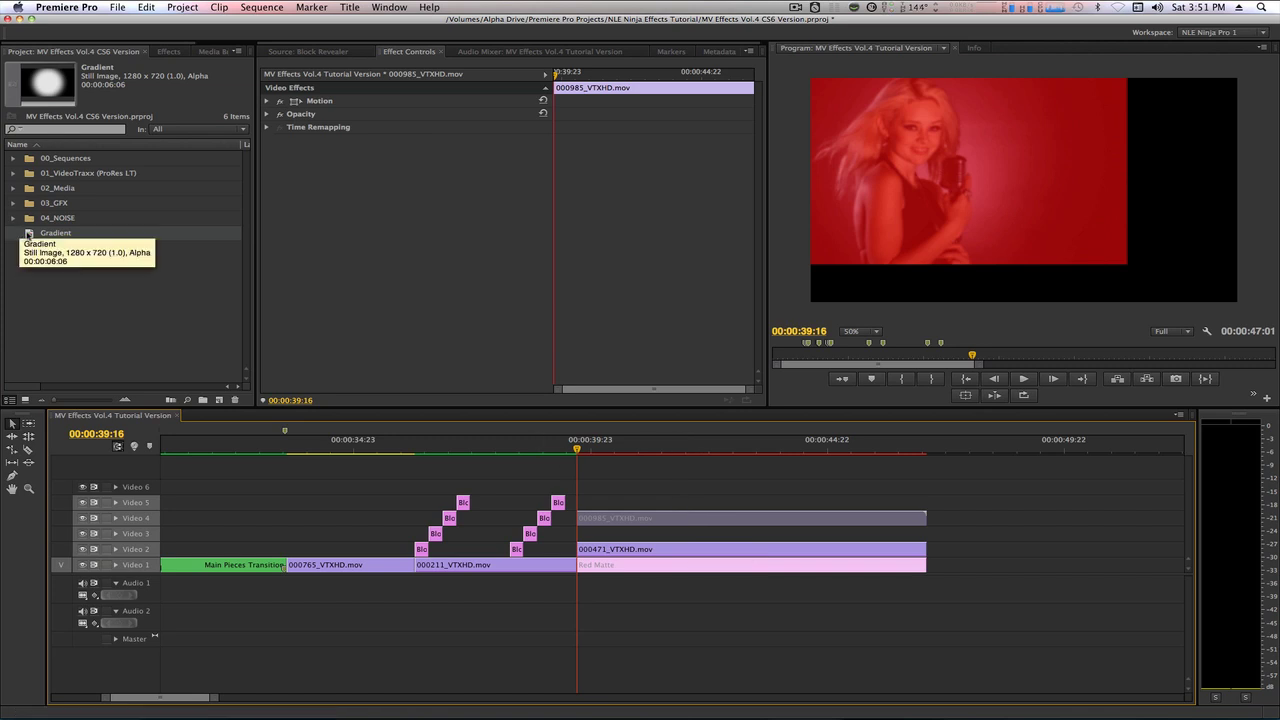
{"action": "left_click_drag", "start_coordinate": [26, 233], "coordinate": [612, 547]}
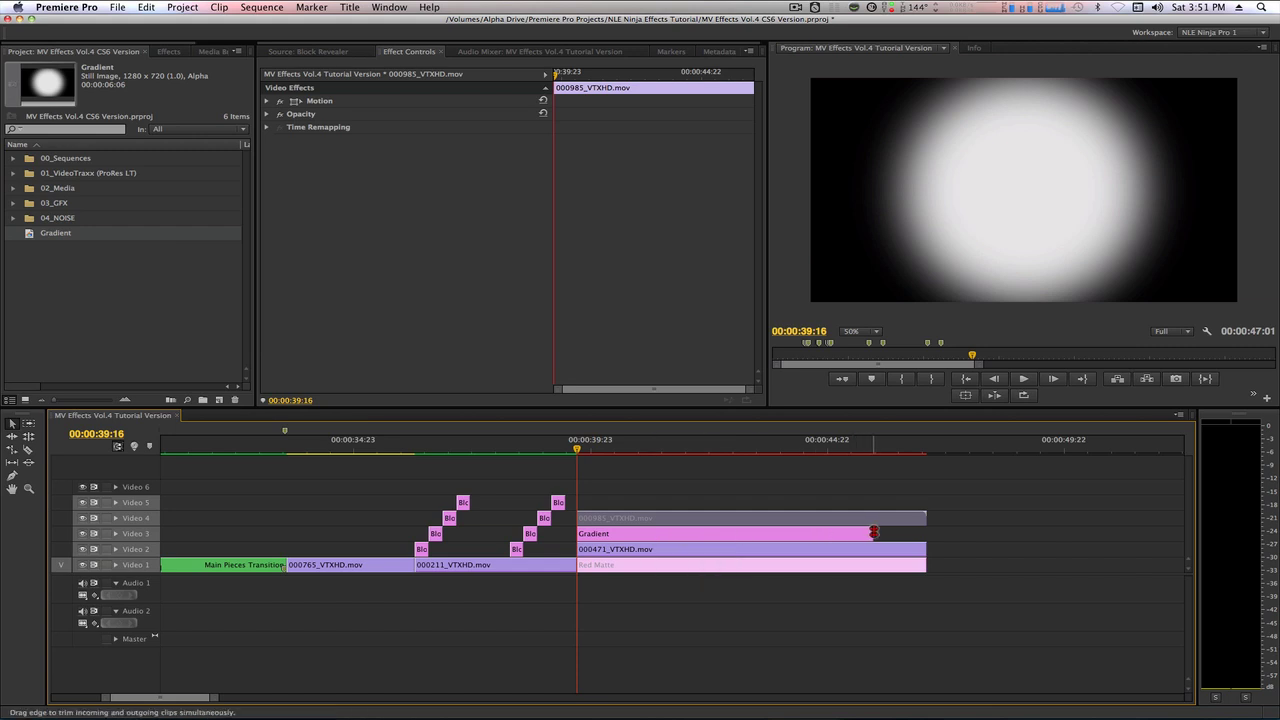
Step: Extend the Gradient clip on Video 3 to the end of the neighbouring clips and disable it
{"action": "left_click_drag", "start_coordinate": [873, 533], "coordinate": [924, 534]}
{"action": "left_click", "coordinate": [790, 534]}
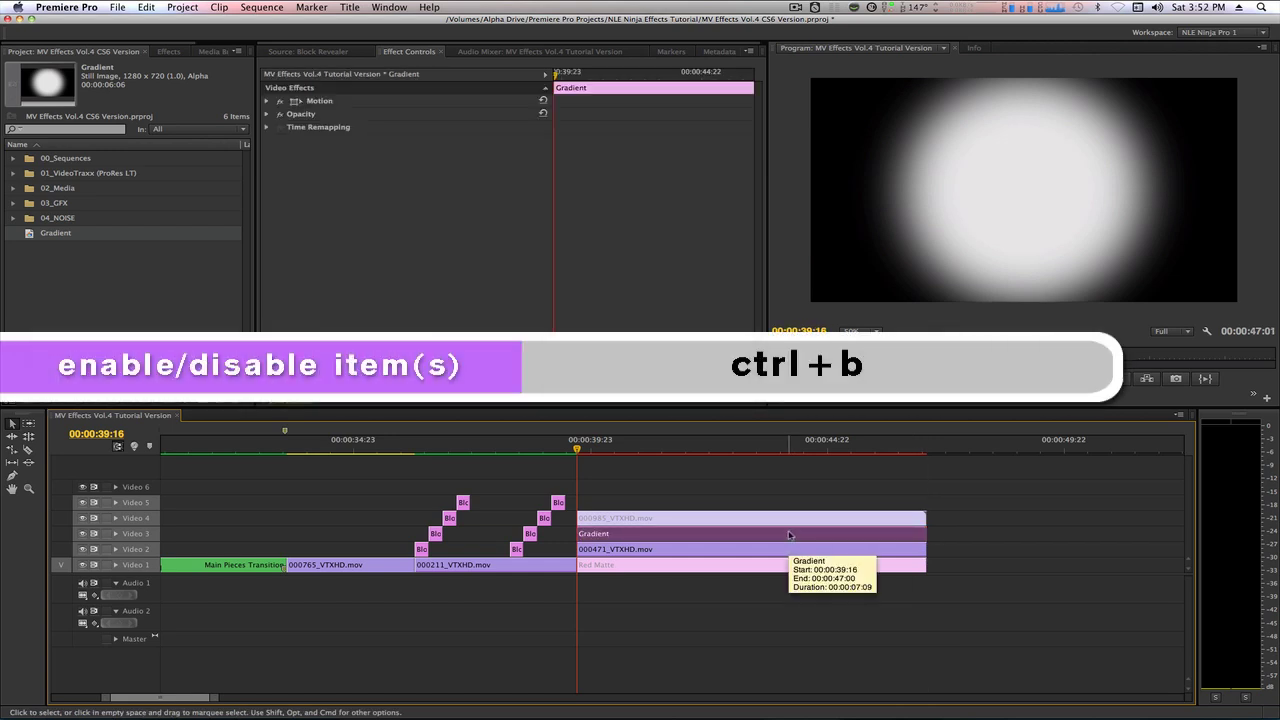
{"action": "key", "text": "ctrl+b"}
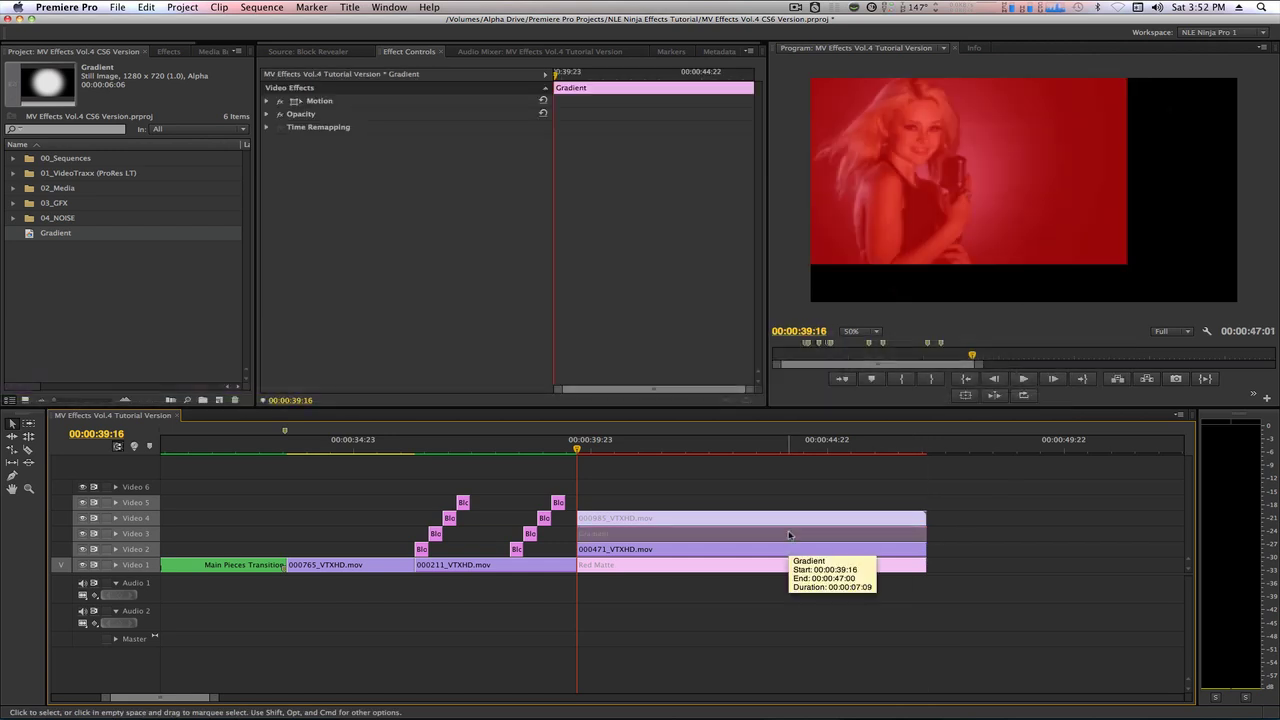
Step: Search the effects for "gradient" and apply the Gradient Wipe video effect to the 000471_VTXHD.mov clip on Video 2
{"action": "left_click", "coordinate": [728, 551]}
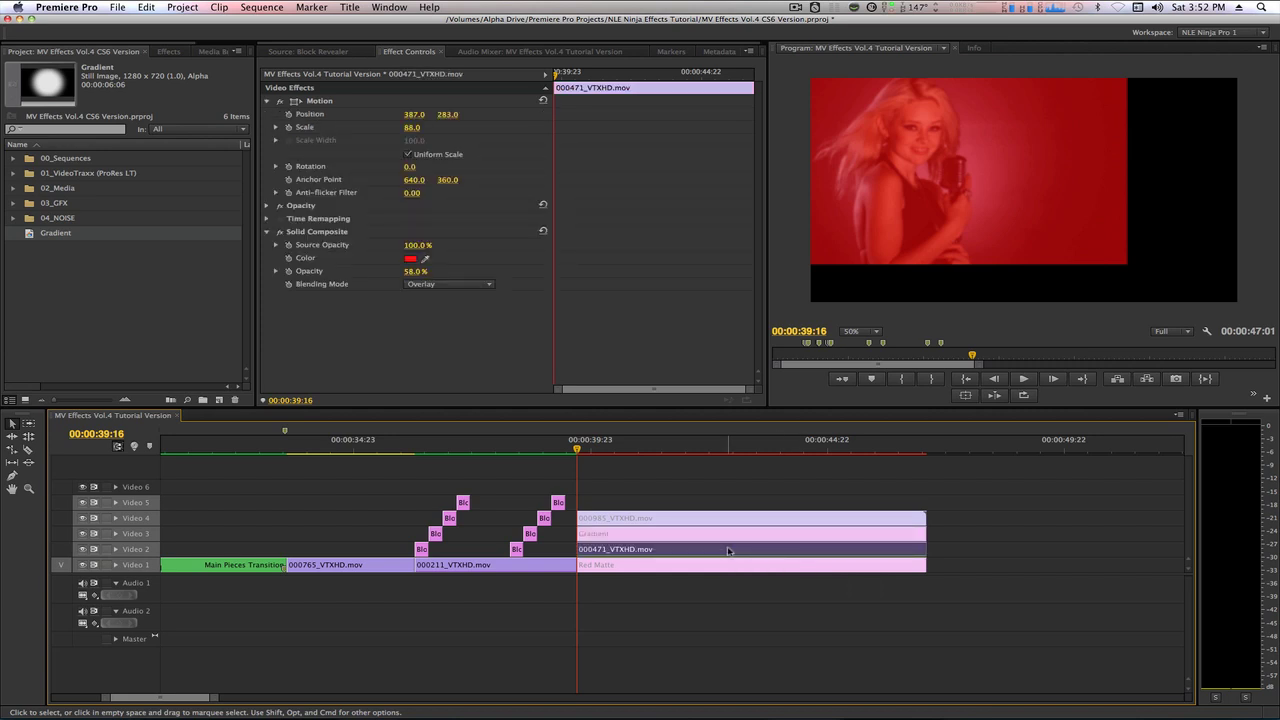
{"action": "key", "text": "shift+7"}
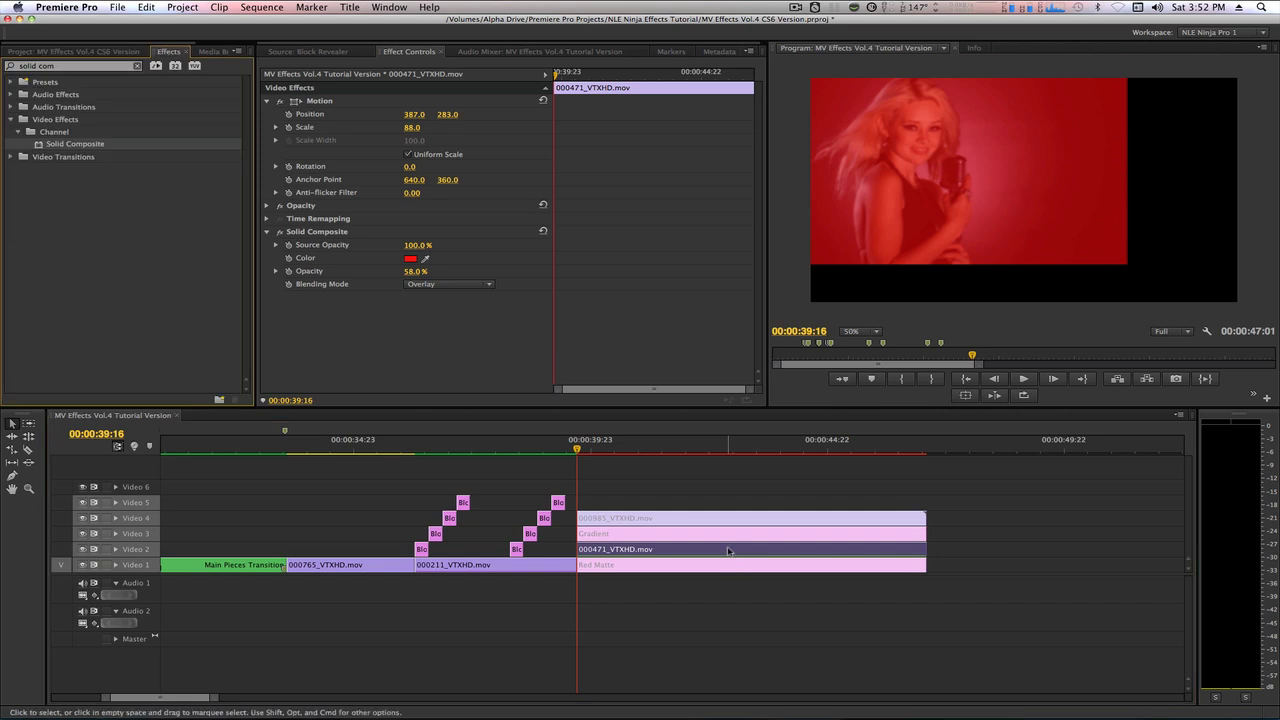
{"action": "left_click", "coordinate": [70, 66]}
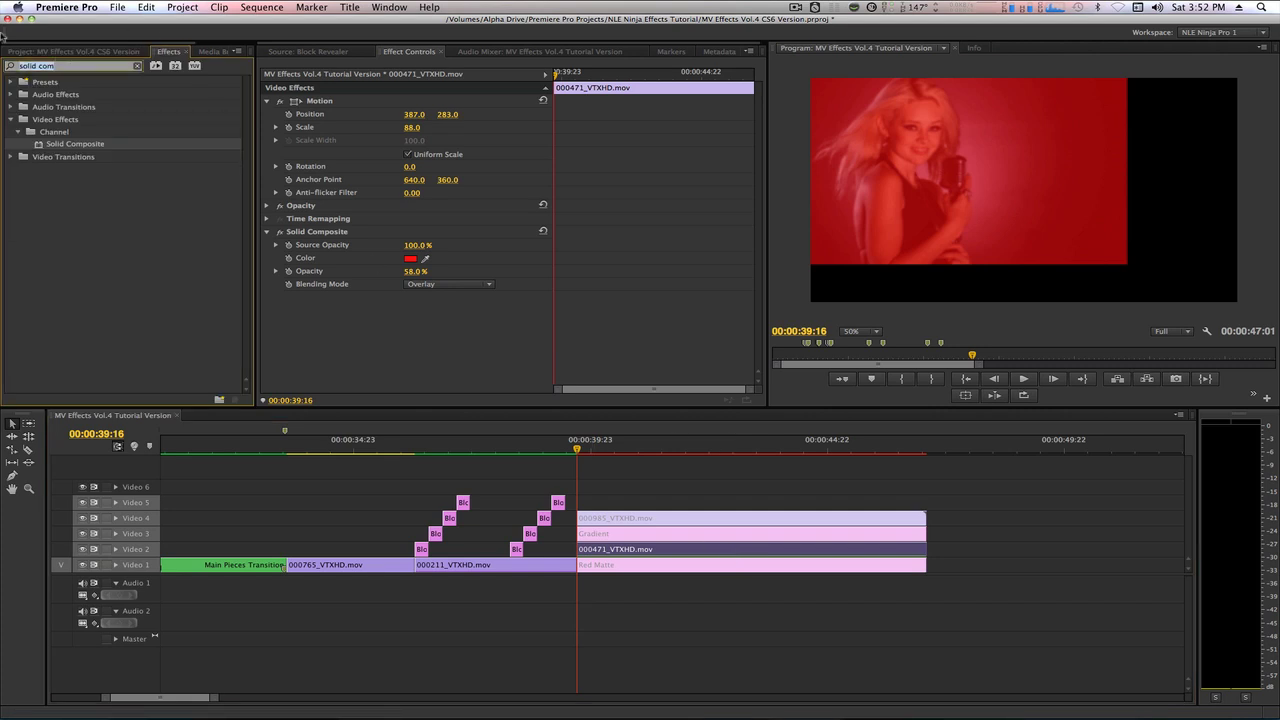
{"action": "type", "text": "gradient"}
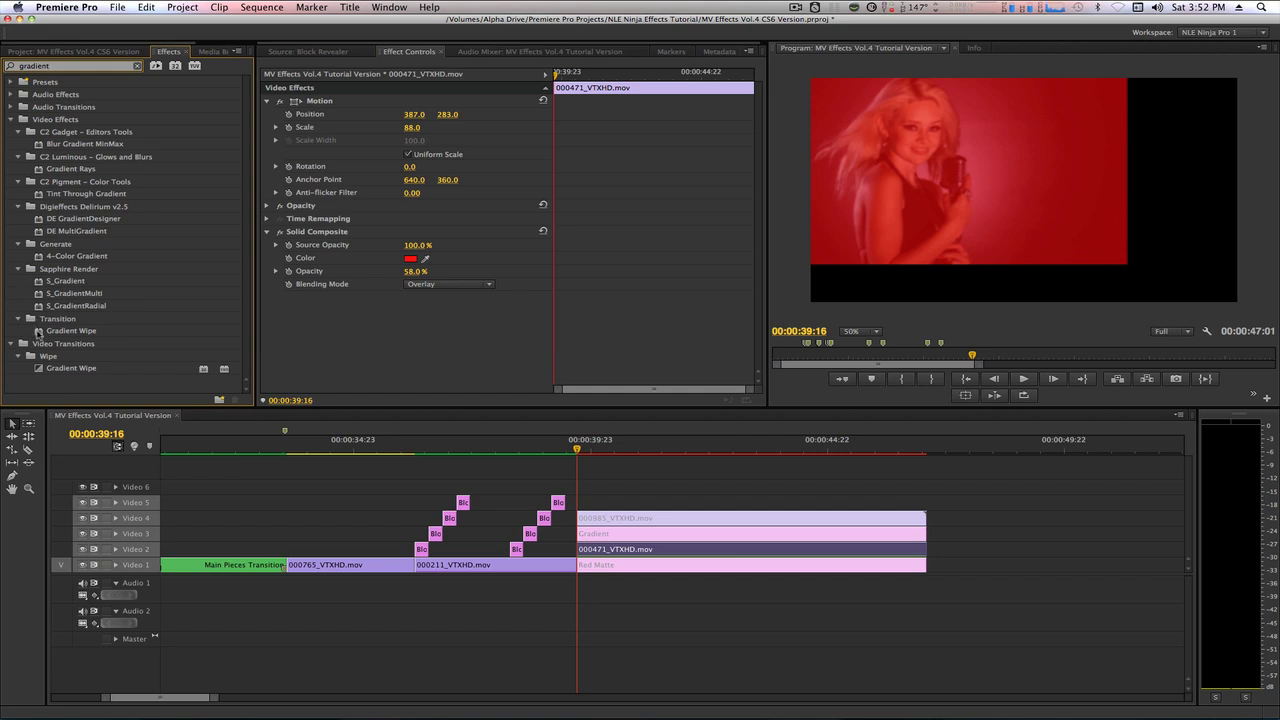
{"action": "left_click_drag", "start_coordinate": [38, 333], "coordinate": [500, 336]}
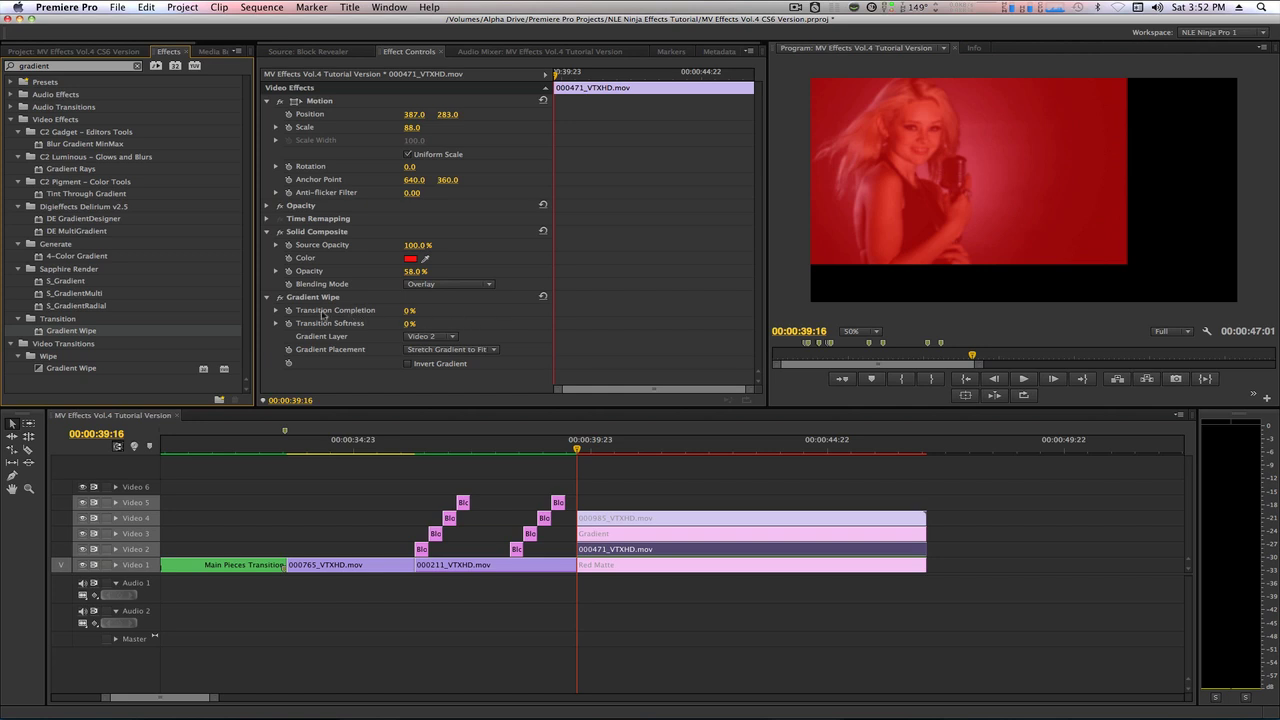
Step: Keyframe the Gradient Wipe's Transition Completion at 100% on 00:00:39:16 and 40% on 00:00:40:07
{"action": "left_click", "coordinate": [288, 310]}
{"action": "left_click_drag", "start_coordinate": [409, 313], "coordinate": [442, 314]}
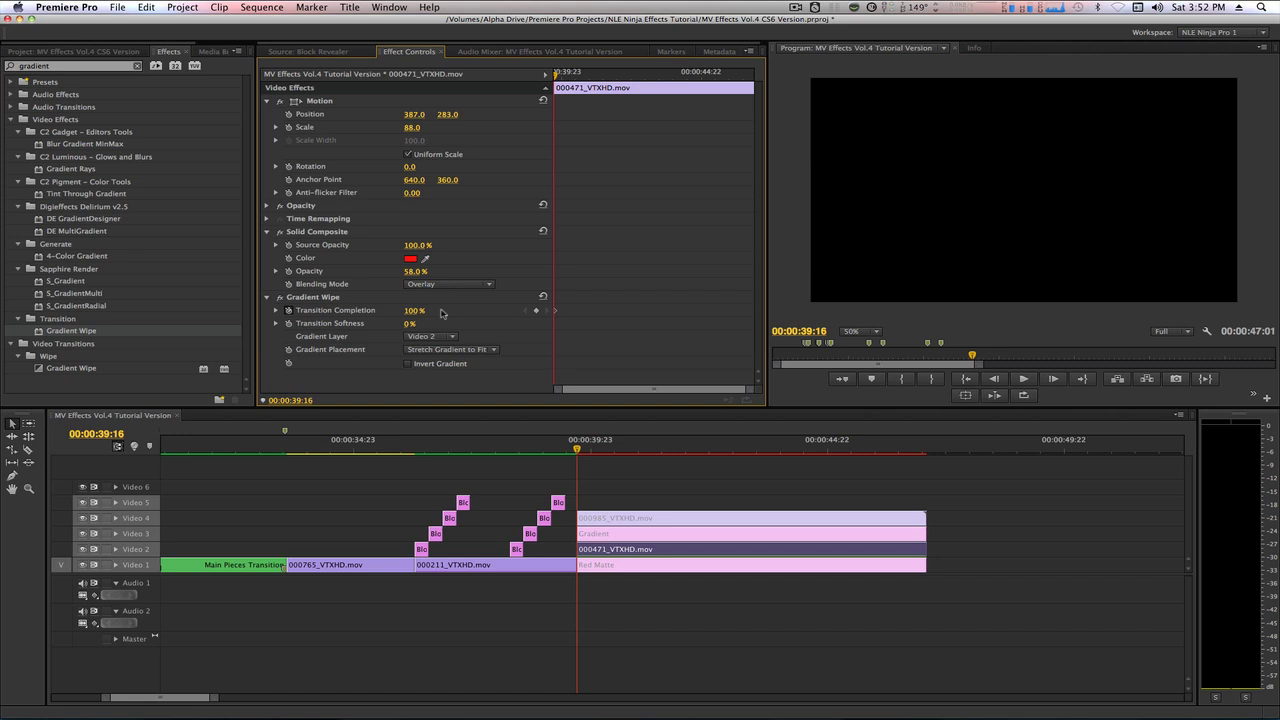
{"action": "key", "text": "shift+Right"}
{"action": "key", "text": "shift+Right"}
{"action": "key", "text": "shift+Right"}
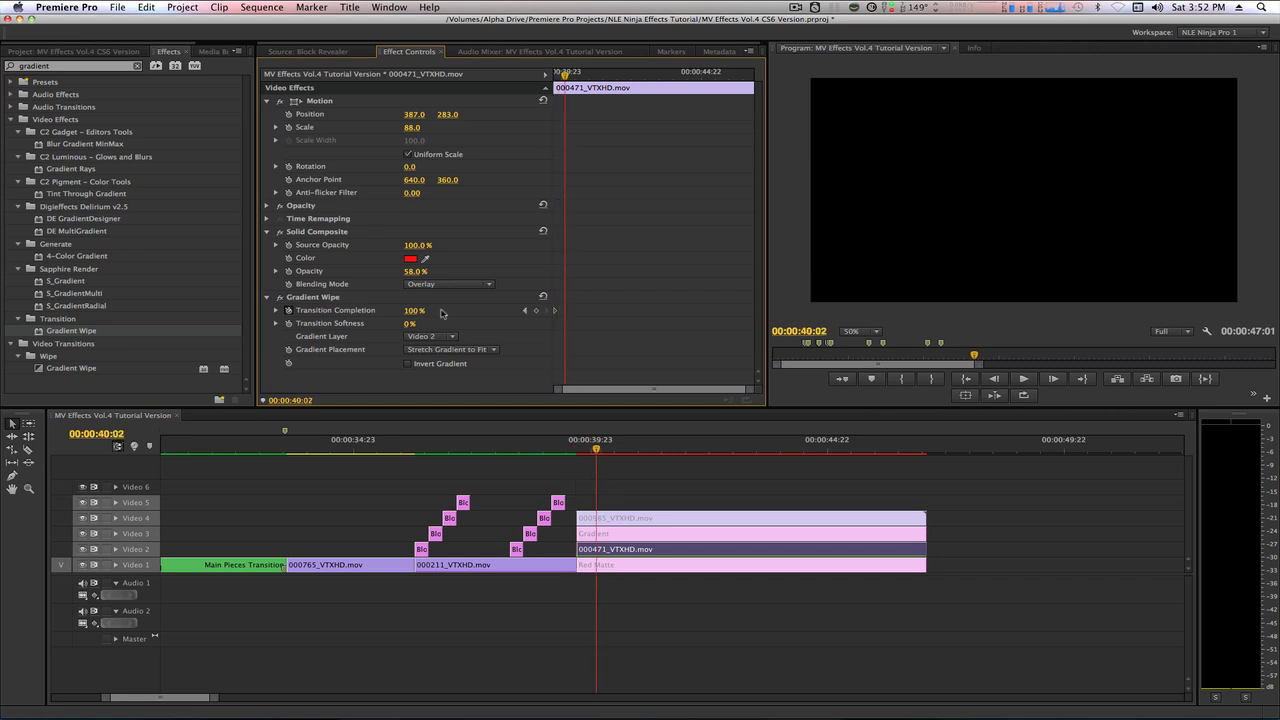
{"action": "left_click", "coordinate": [525, 311]}
{"action": "key", "text": "shift+Right"}
{"action": "key", "text": "shift+Right"}
{"action": "key", "text": "shift+Right"}
{"action": "left_click_drag", "start_coordinate": [404, 320], "coordinate": [384, 320]}
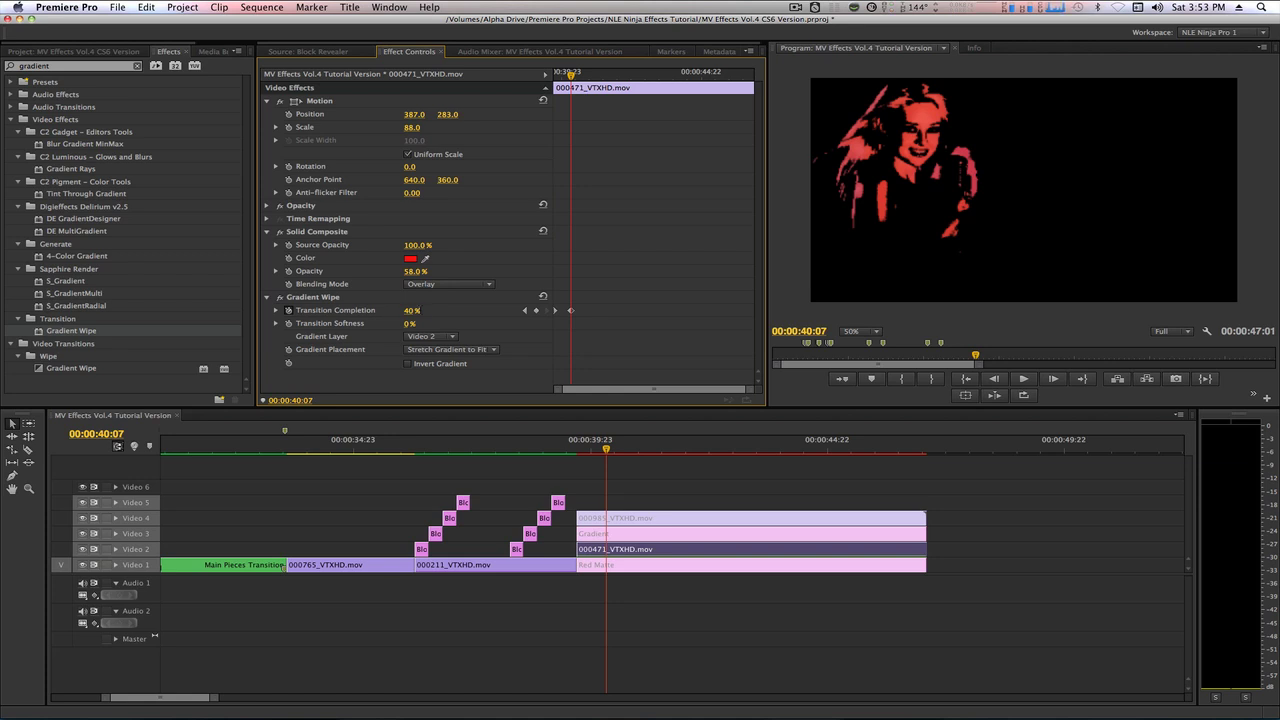
Step: Set the Gradient Wipe's Transition Softness to 100% and its Gradient Layer to Video 3, and preview at 00:00:40:09
{"action": "left_click", "coordinate": [409, 323]}
{"action": "type", "text": "100"}
{"action": "key", "text": "Return"}
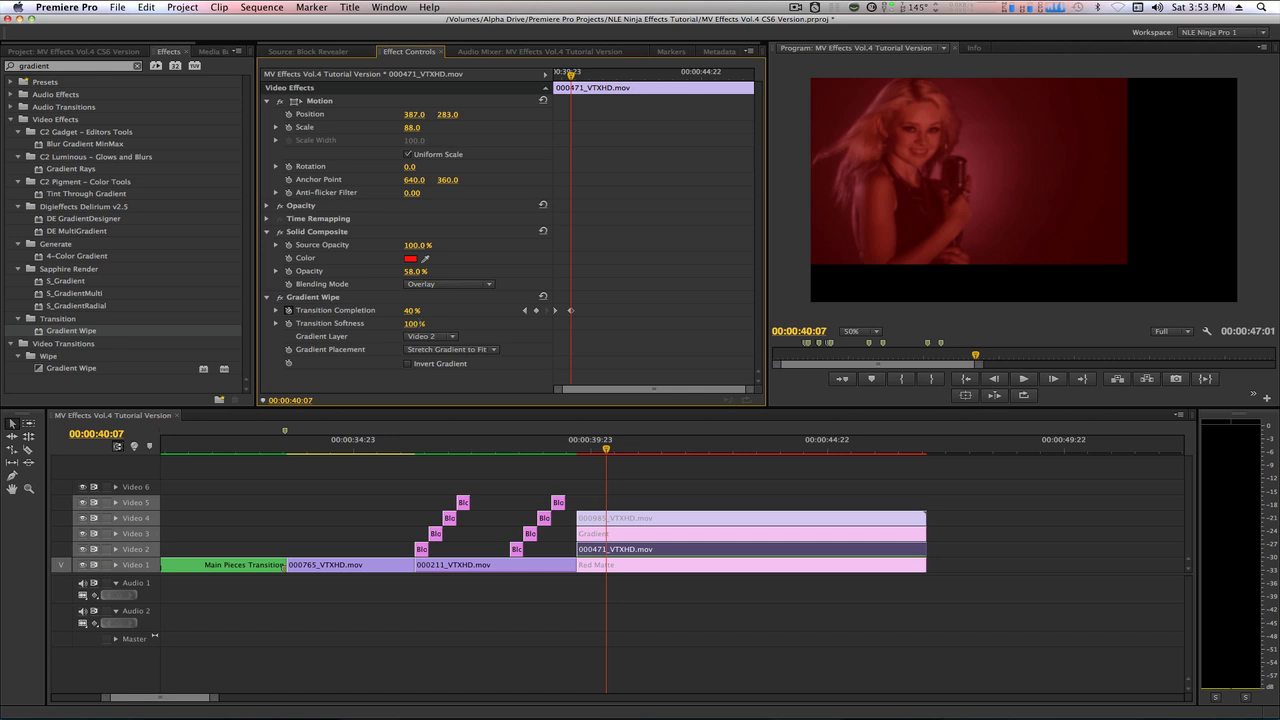
{"action": "left_click", "coordinate": [437, 337]}
{"action": "left_click", "coordinate": [430, 404]}
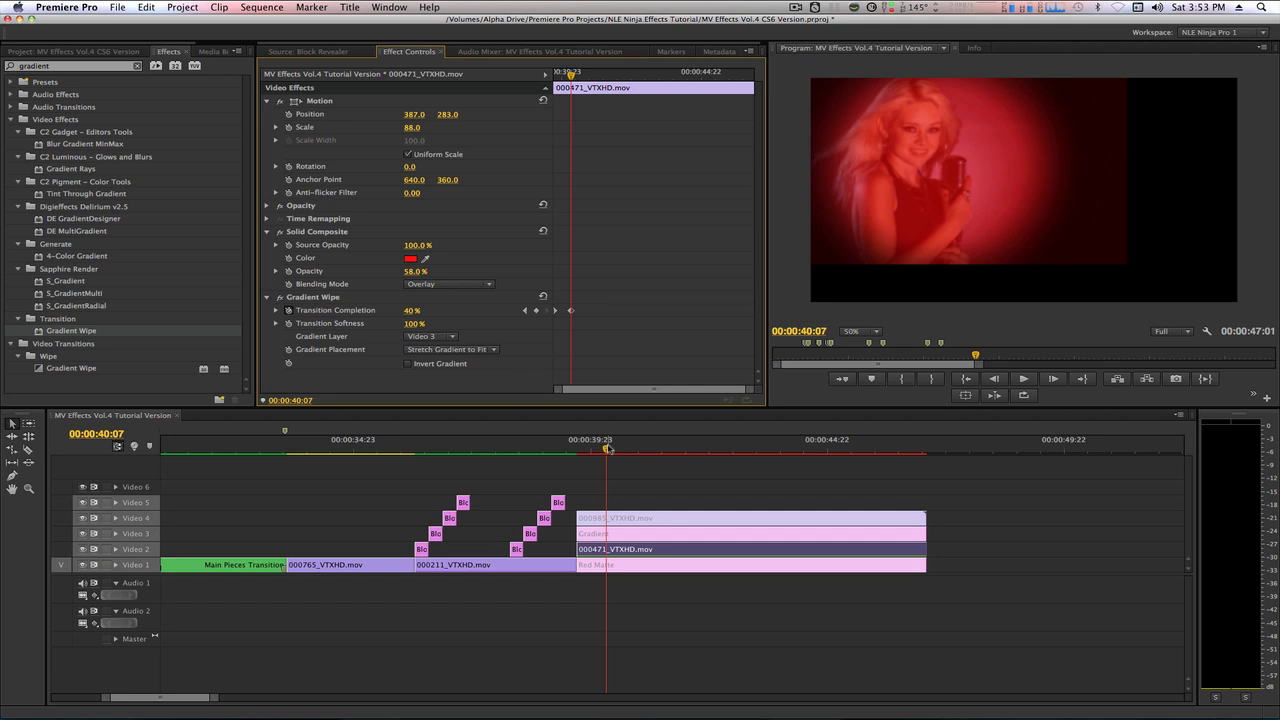
{"action": "mouse_move", "coordinate": [607, 449]}
{"action": "left_mouse_down"}
{"action": "mouse_move", "coordinate": [583, 450]}
{"action": "mouse_move", "coordinate": [612, 443]}
{"action": "left_mouse_up"}
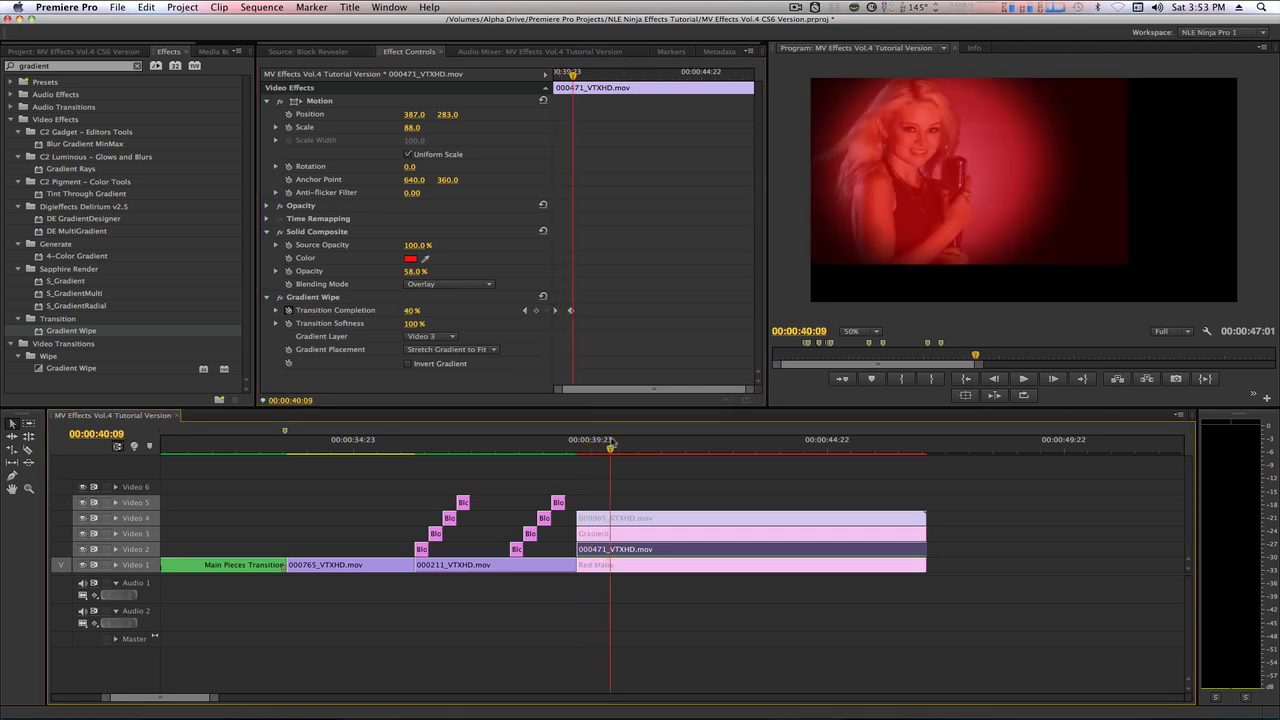
Step: Collapse the Solid Composite and Gradient Wipe settings and add the Linear Wipe video effect to the 000471_VTXHD.mov clip
{"action": "left_click", "coordinate": [267, 232]}
{"action": "left_click", "coordinate": [267, 245]}
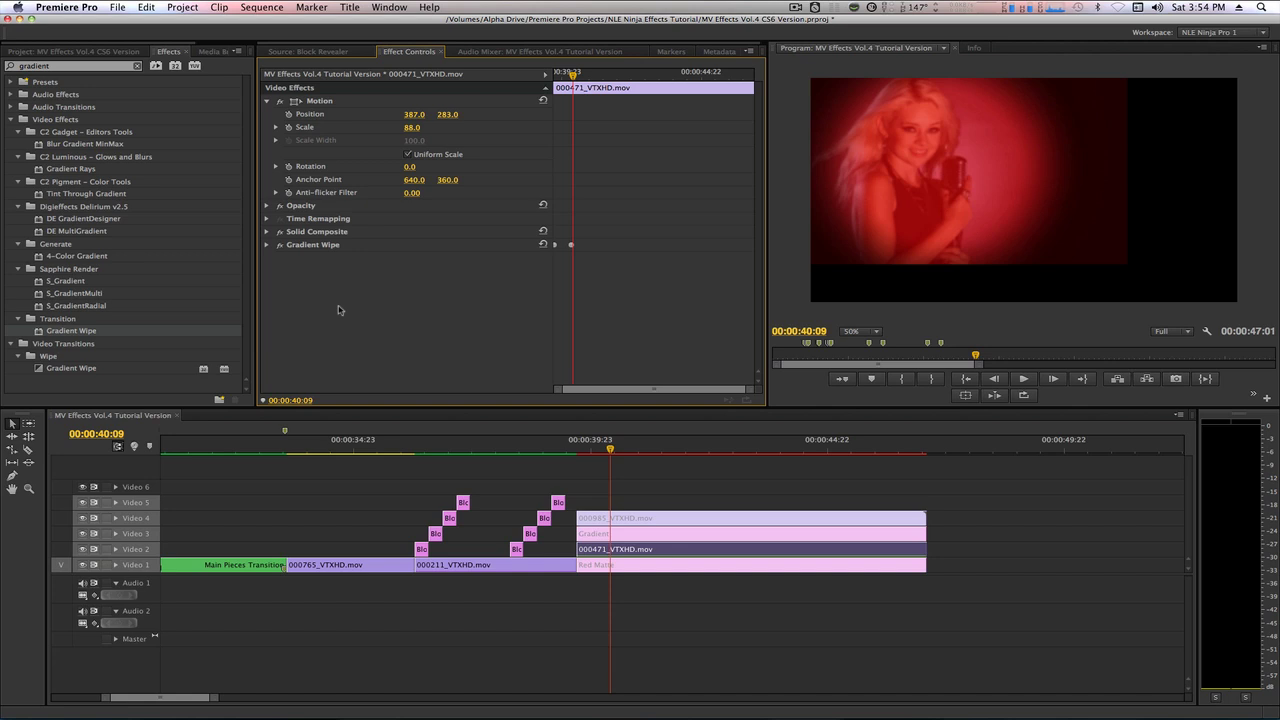
{"action": "left_click", "coordinate": [163, 54]}
{"action": "left_click", "coordinate": [117, 69]}
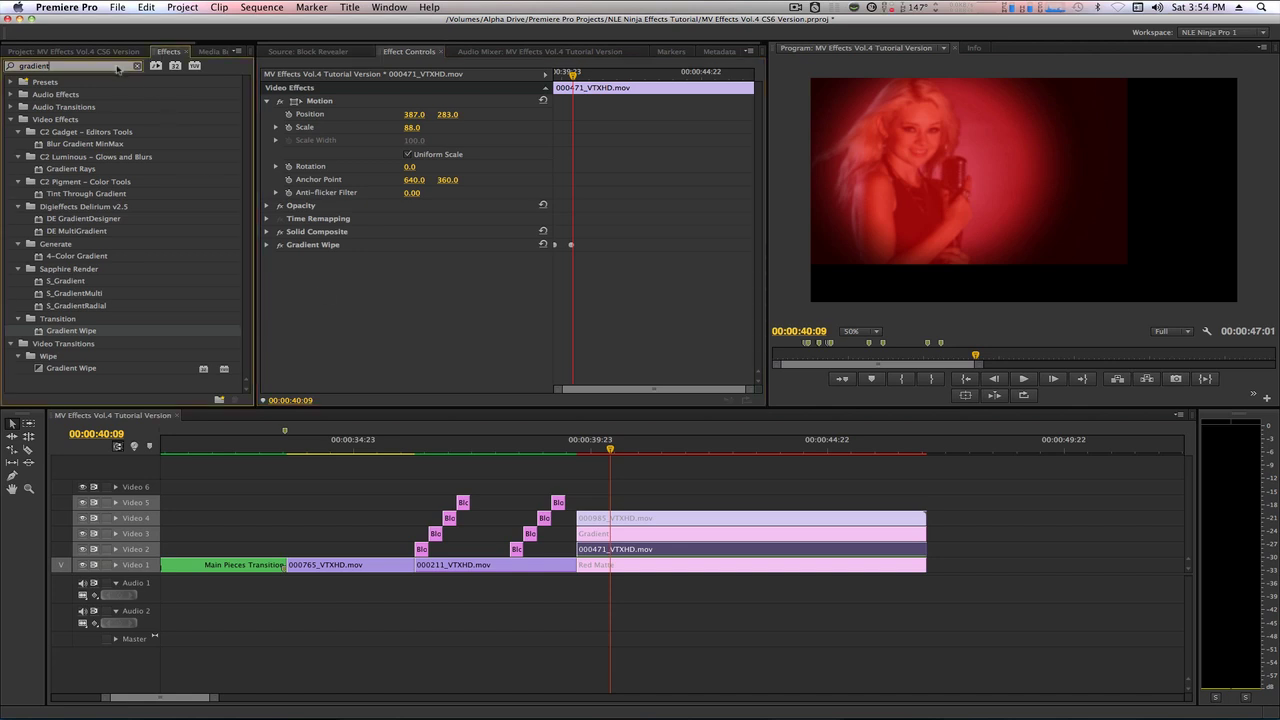
{"action": "left_click_drag", "start_coordinate": [117, 69], "coordinate": [12, 42]}
{"action": "type", "text": "linear"}
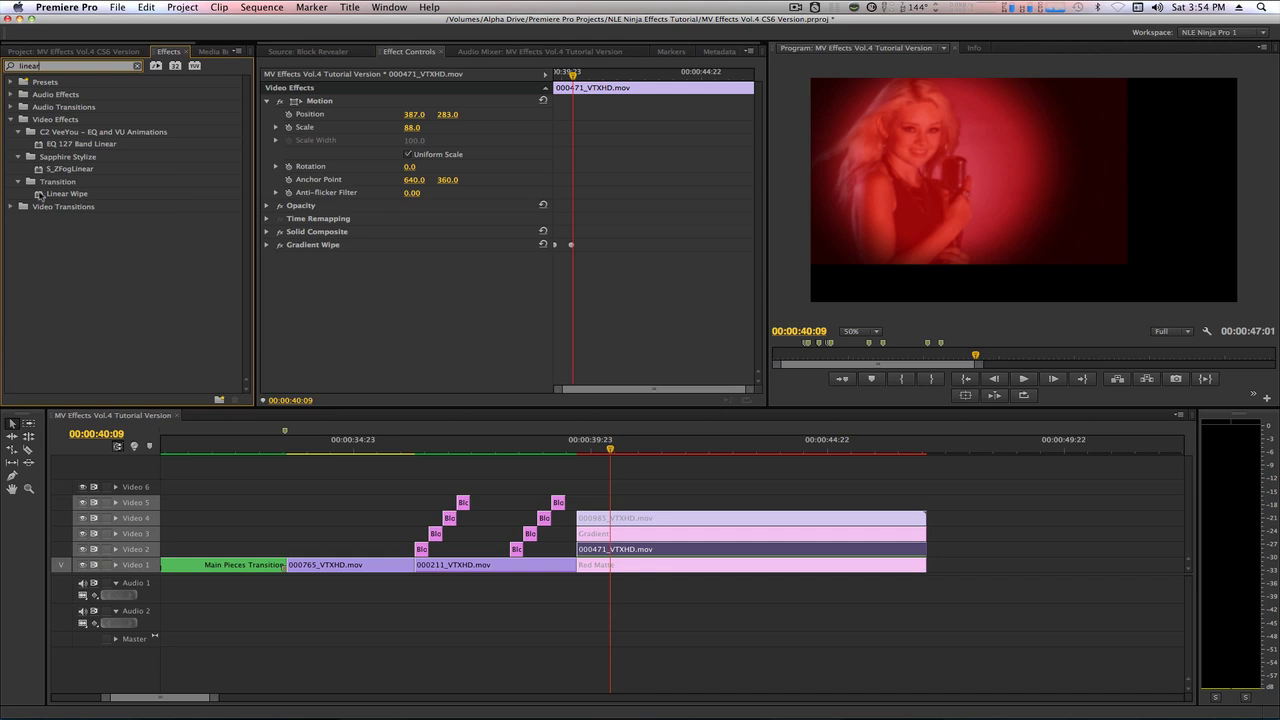
{"action": "left_click_drag", "start_coordinate": [40, 195], "coordinate": [360, 333]}
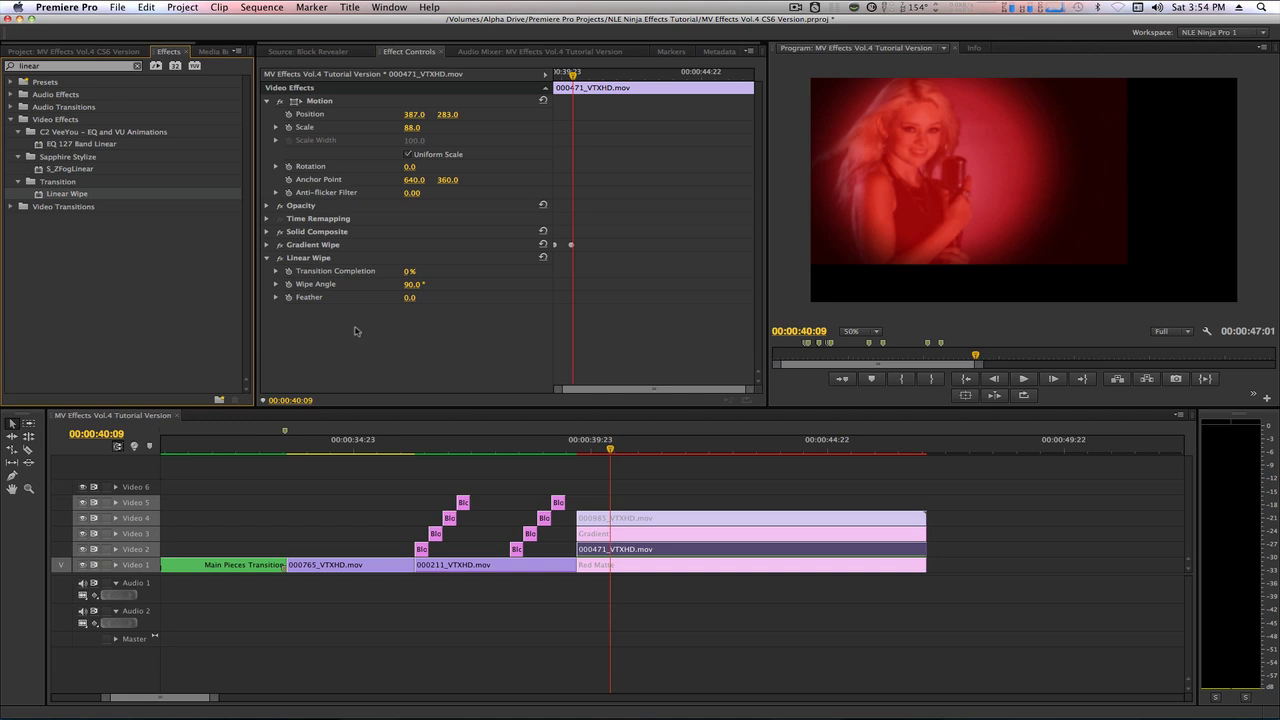
Step: Set the Linear Wipe's Transition Completion to 20% and its Feather to 100
{"action": "left_click", "coordinate": [409, 271]}
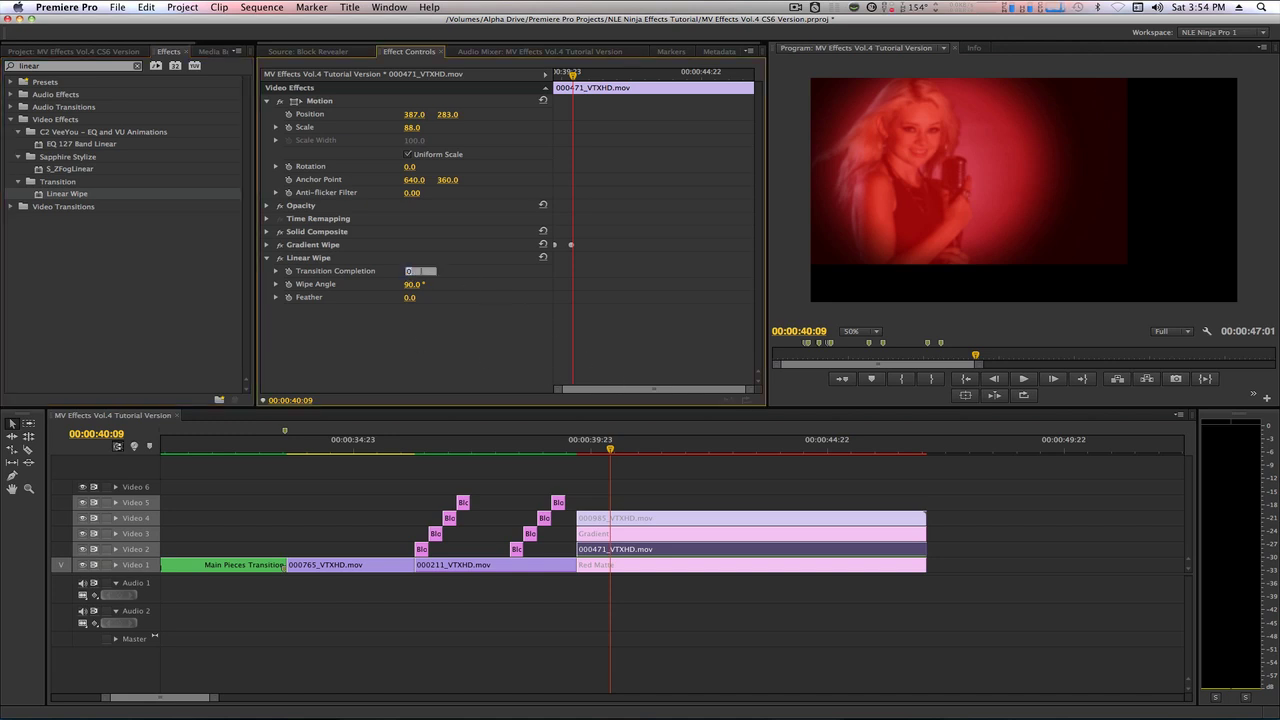
{"action": "type", "text": "20"}
{"action": "key", "text": "Return"}
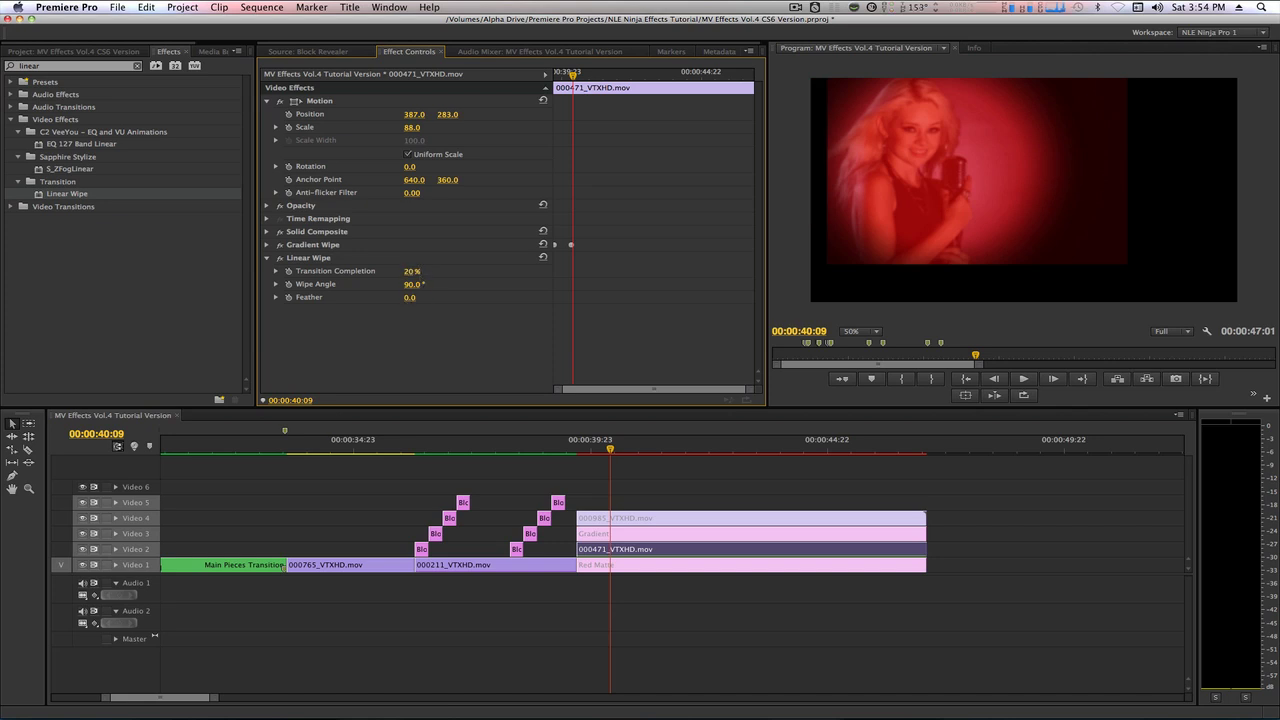
{"action": "left_click", "coordinate": [410, 298]}
{"action": "type", "text": "100"}
{"action": "key", "text": "Return"}
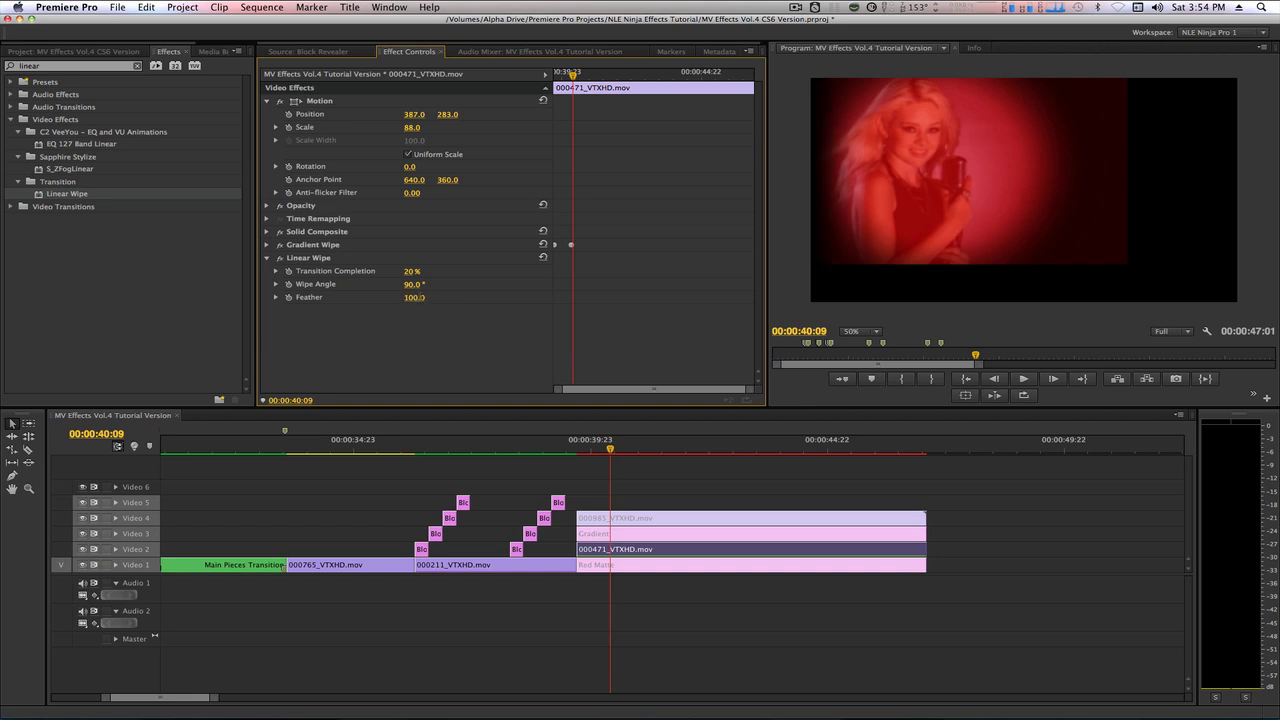
Step: Duplicate the Linear Wipe on the same clip and set the copy to 10% Transition Completion and a 180° Wipe Angle
{"action": "right_click", "coordinate": [321, 260]}
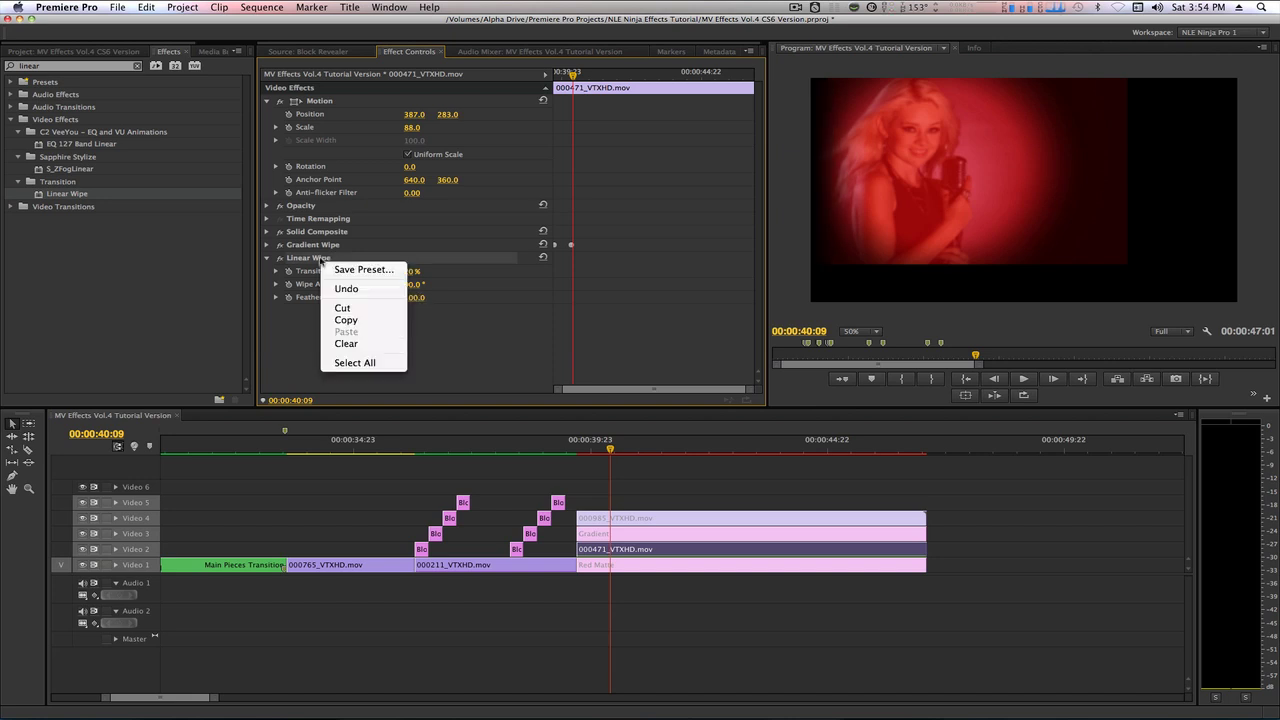
{"action": "left_click", "coordinate": [340, 320]}
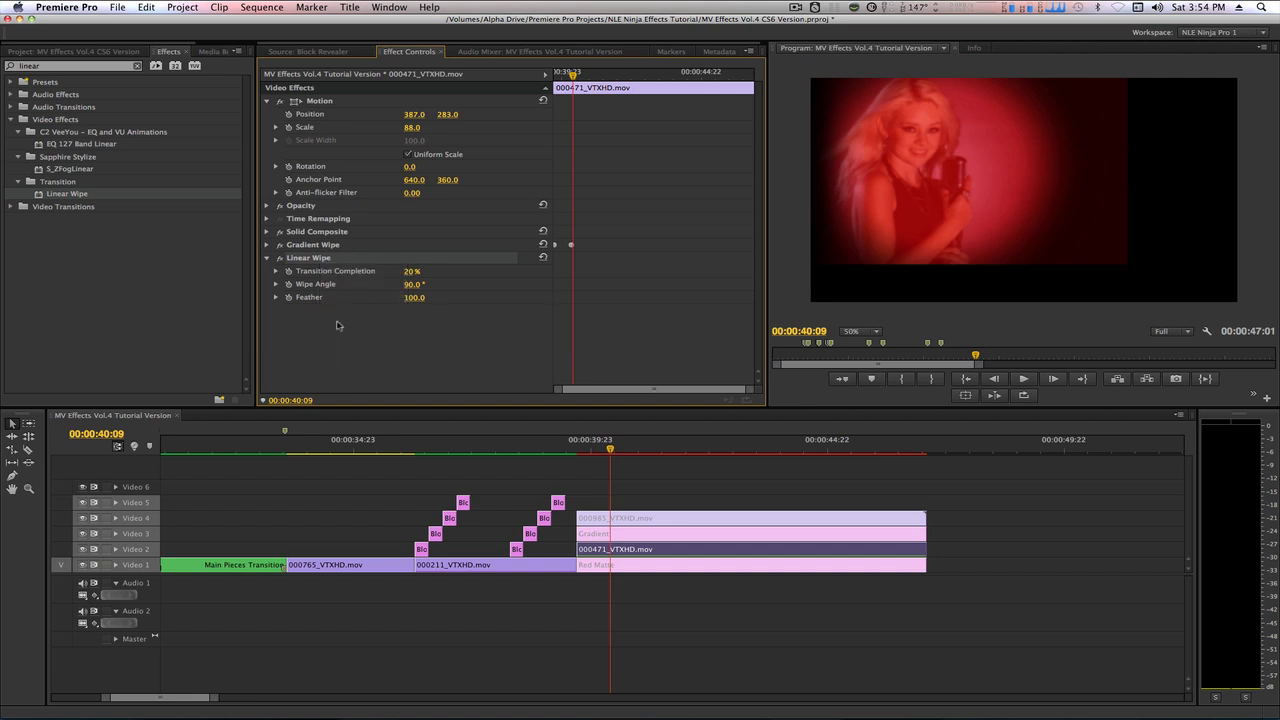
{"action": "right_click", "coordinate": [305, 338]}
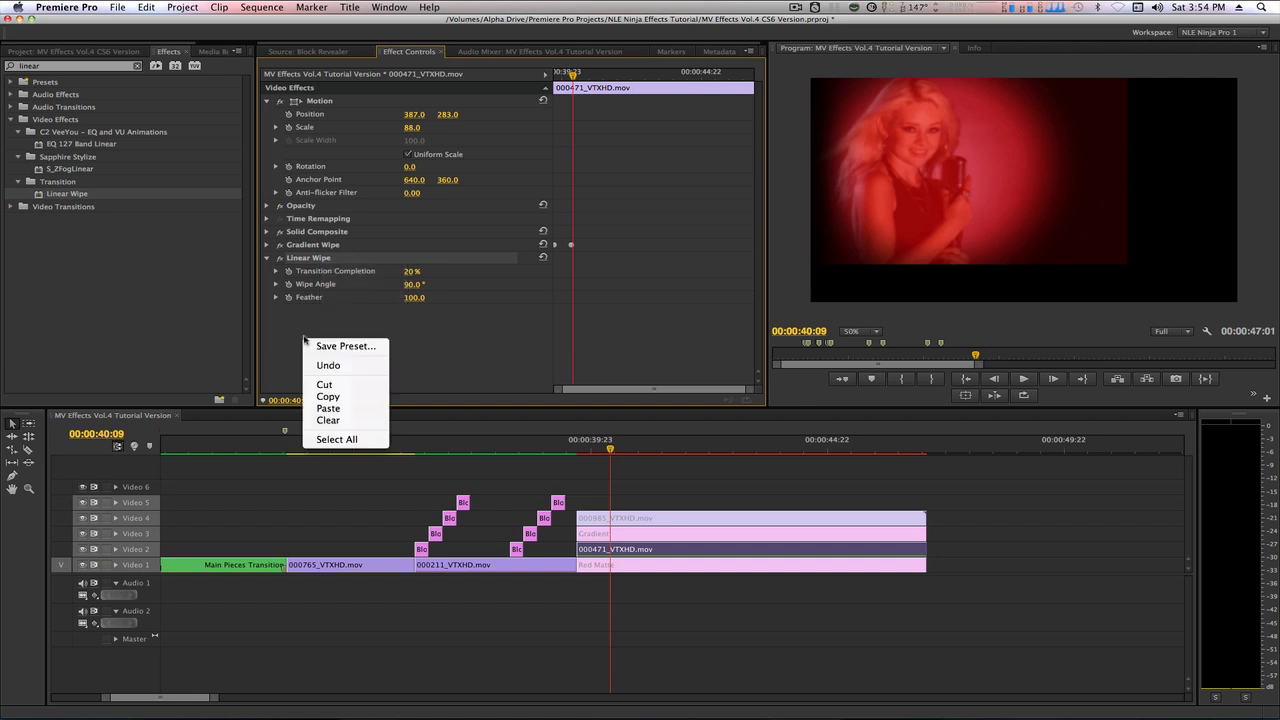
{"action": "left_click", "coordinate": [329, 410]}
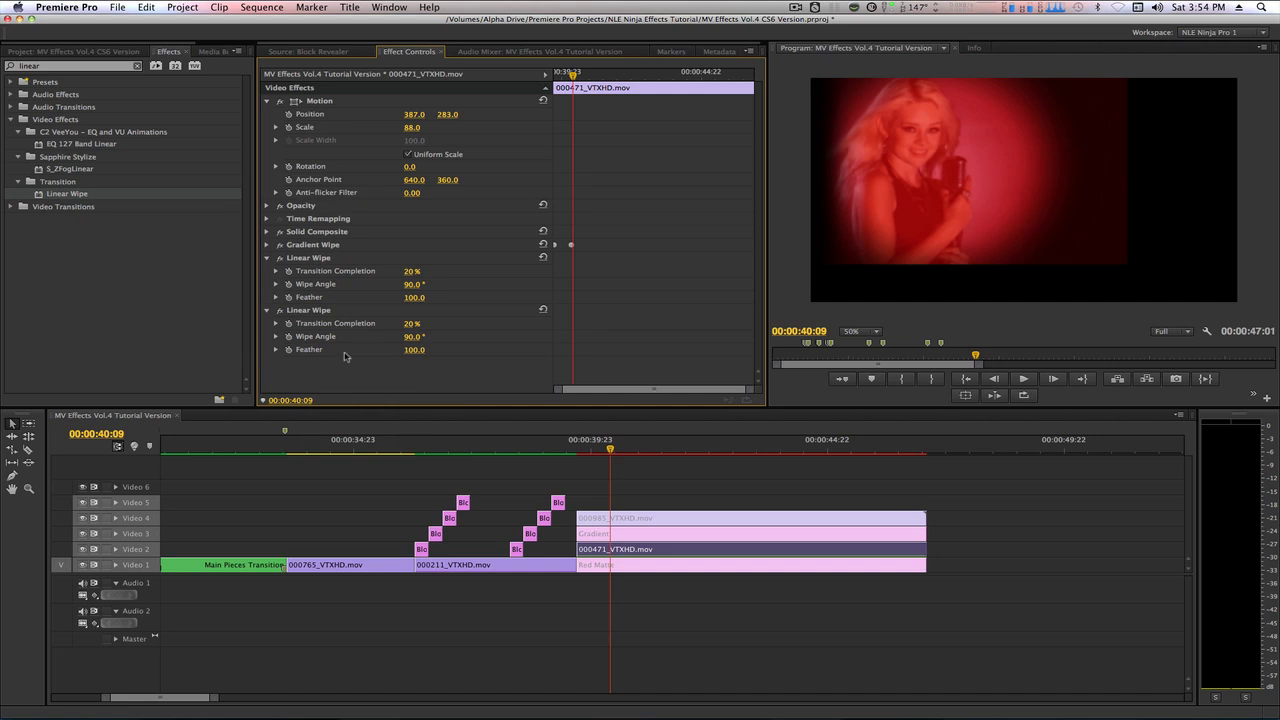
{"action": "left_click", "coordinate": [410, 323]}
{"action": "type", "text": "10"}
{"action": "key", "text": "Return"}
{"action": "left_click", "coordinate": [412, 337]}
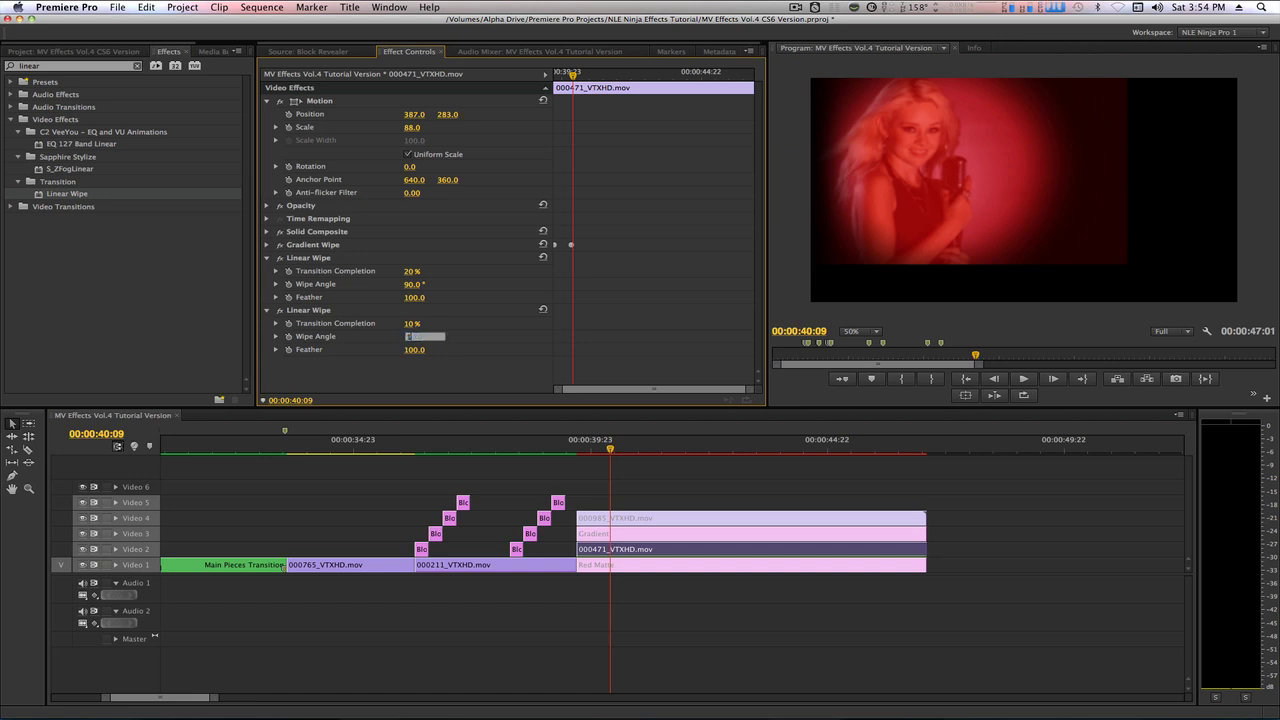
{"action": "type", "text": "180"}
{"action": "key", "text": "Return"}
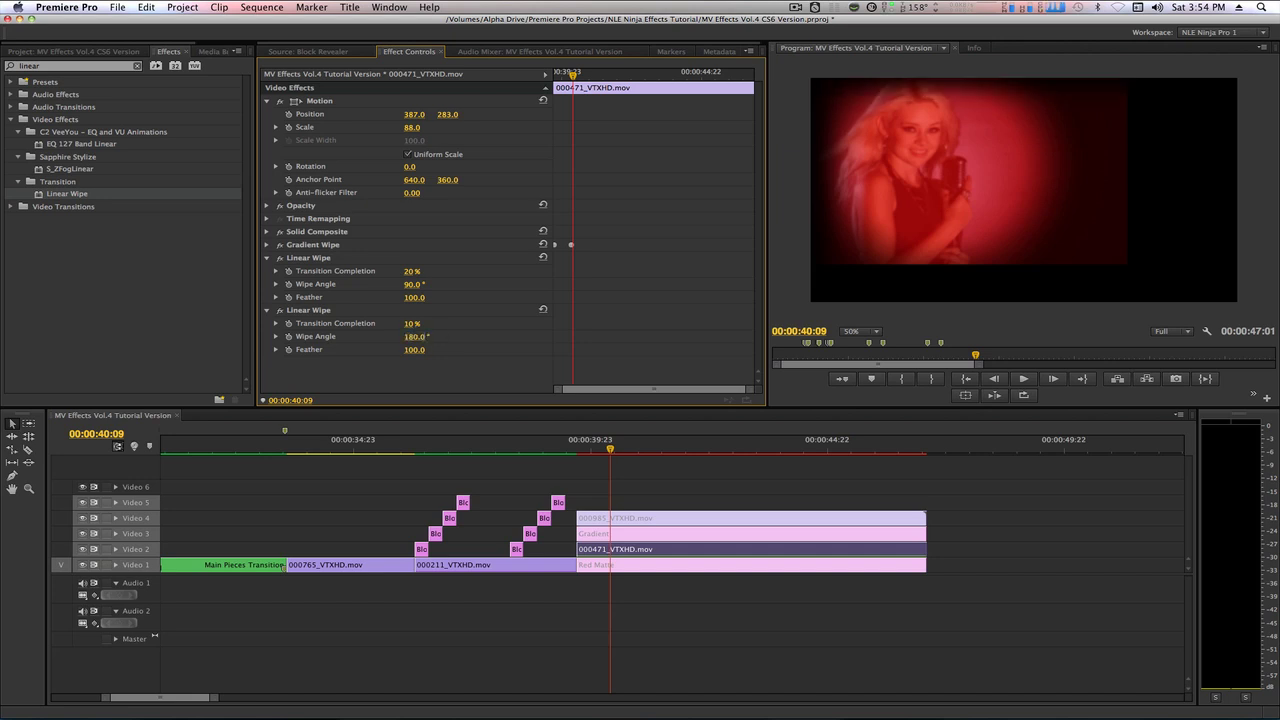
Step: Collapse the first Linear Wipe, paste a third one onto the clip and set its Wipe Angle to 270°
{"action": "left_click", "coordinate": [267, 260]}
{"action": "right_click", "coordinate": [292, 334]}
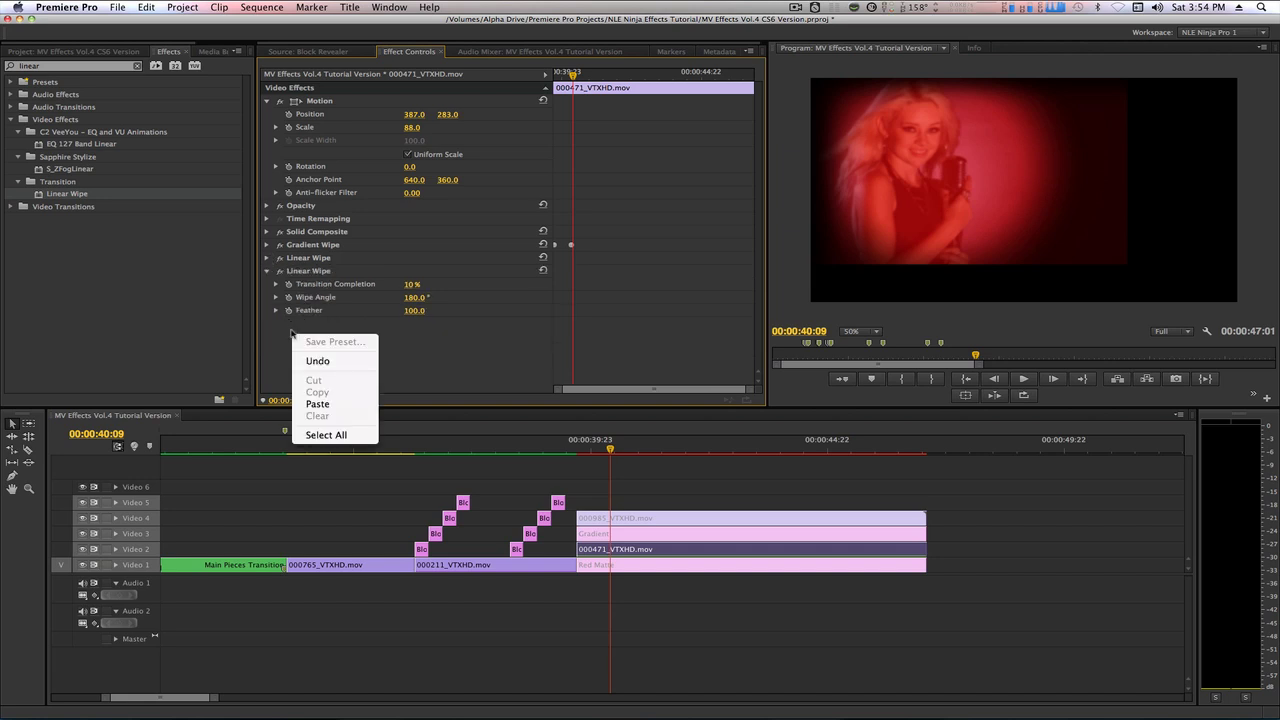
{"action": "left_click", "coordinate": [333, 403]}
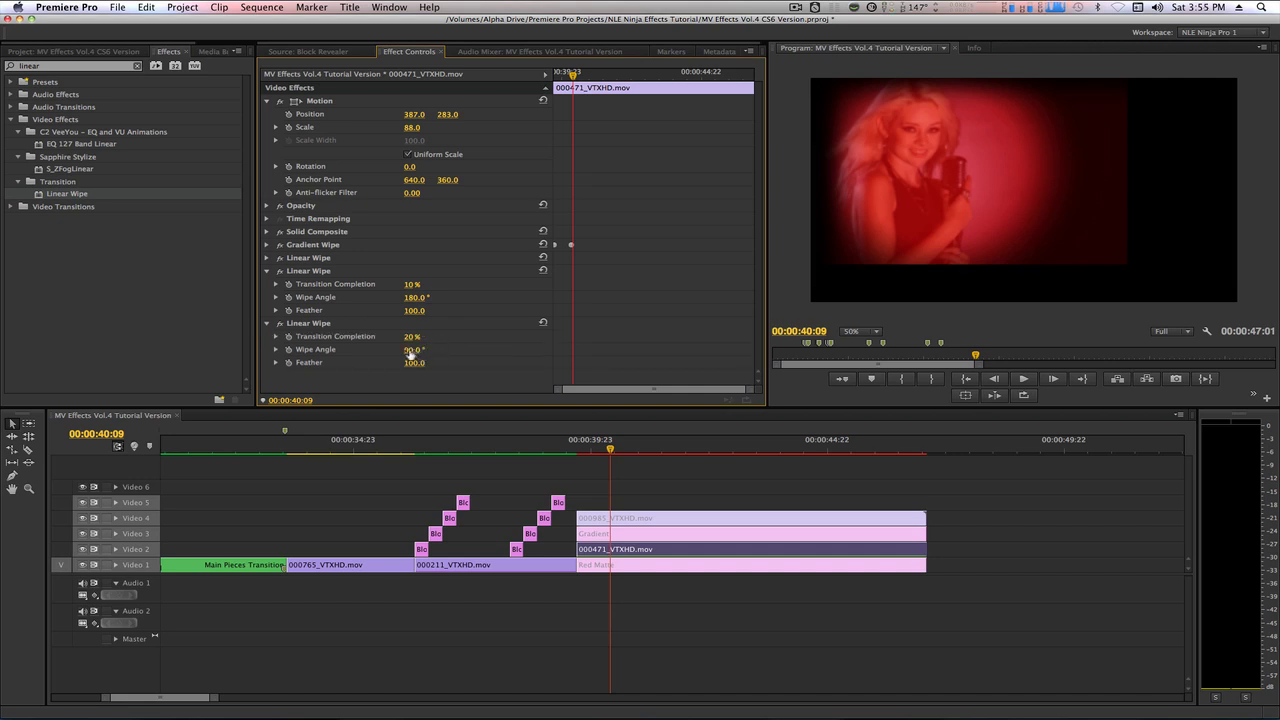
{"action": "left_click", "coordinate": [411, 351]}
{"action": "type", "text": "270"}
{"action": "key", "text": "Return"}
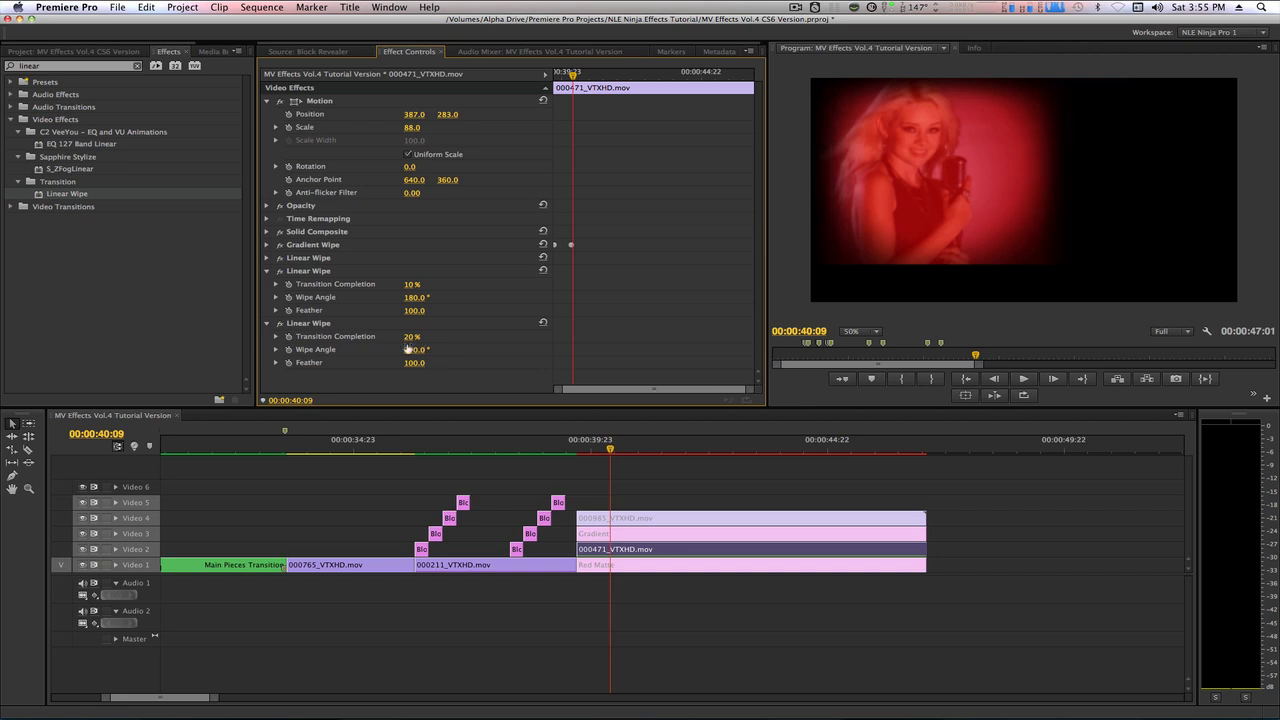
Step: Paste a fourth Linear Wipe onto the clip and set its Wipe Angle to 0°
{"action": "right_click", "coordinate": [315, 380]}
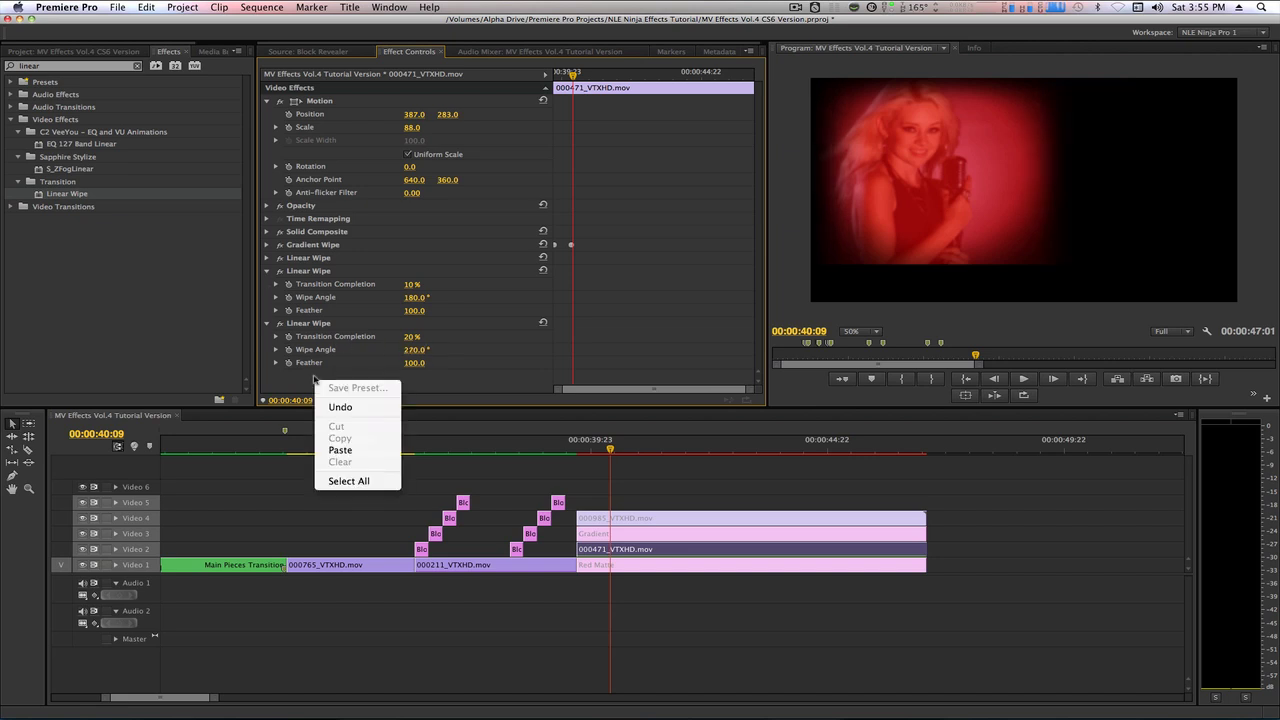
{"action": "left_click", "coordinate": [348, 455]}
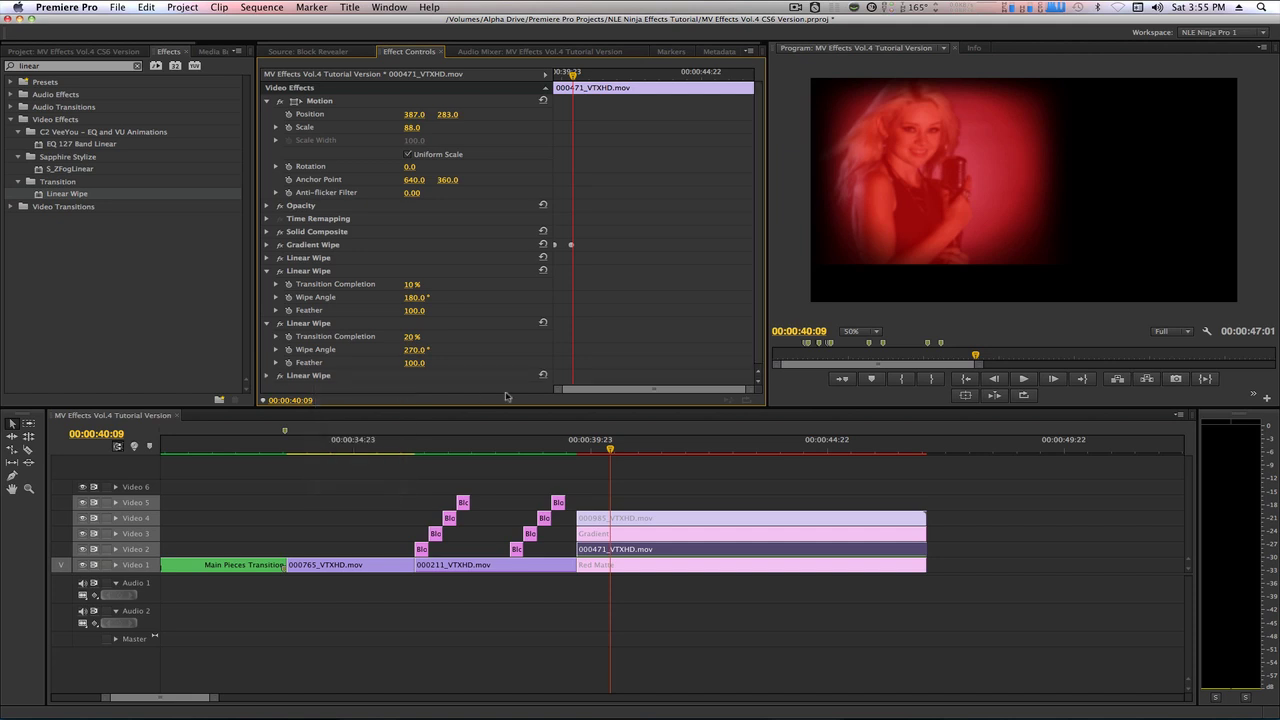
{"action": "left_click", "coordinate": [267, 372]}
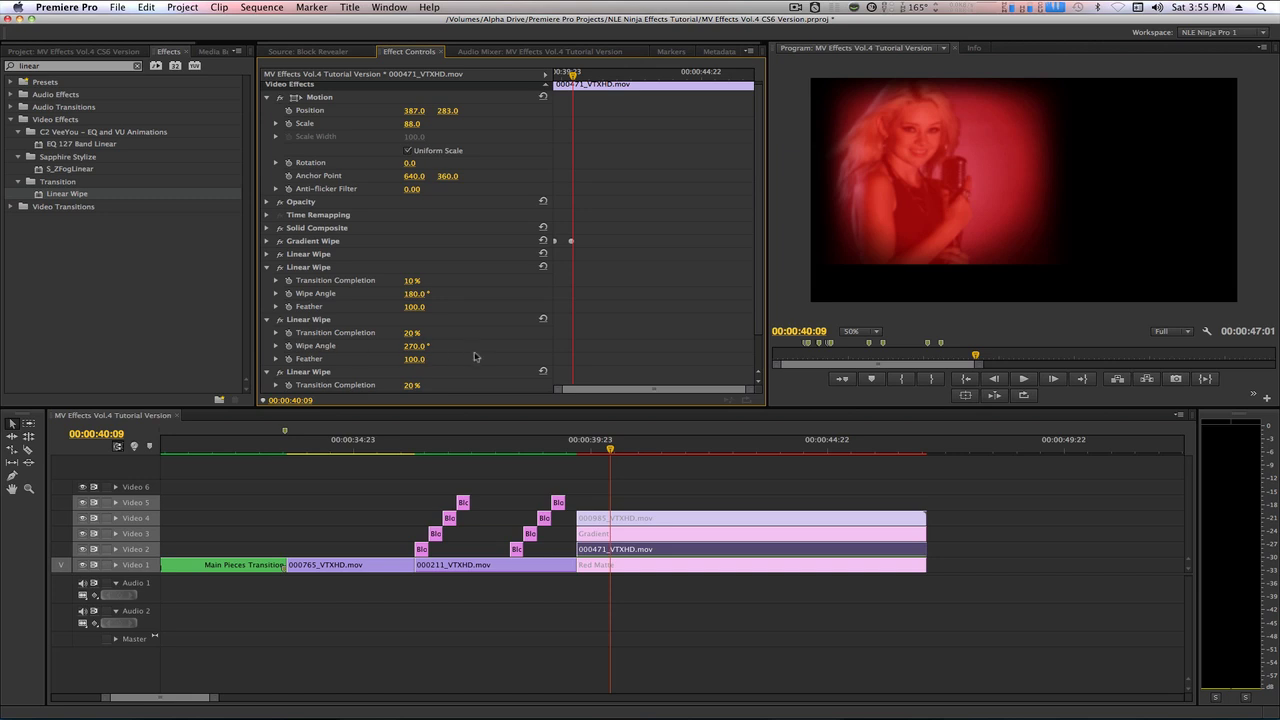
{"action": "scroll", "coordinate": [477, 358], "scroll_direction": "down", "scroll_amount": 3}
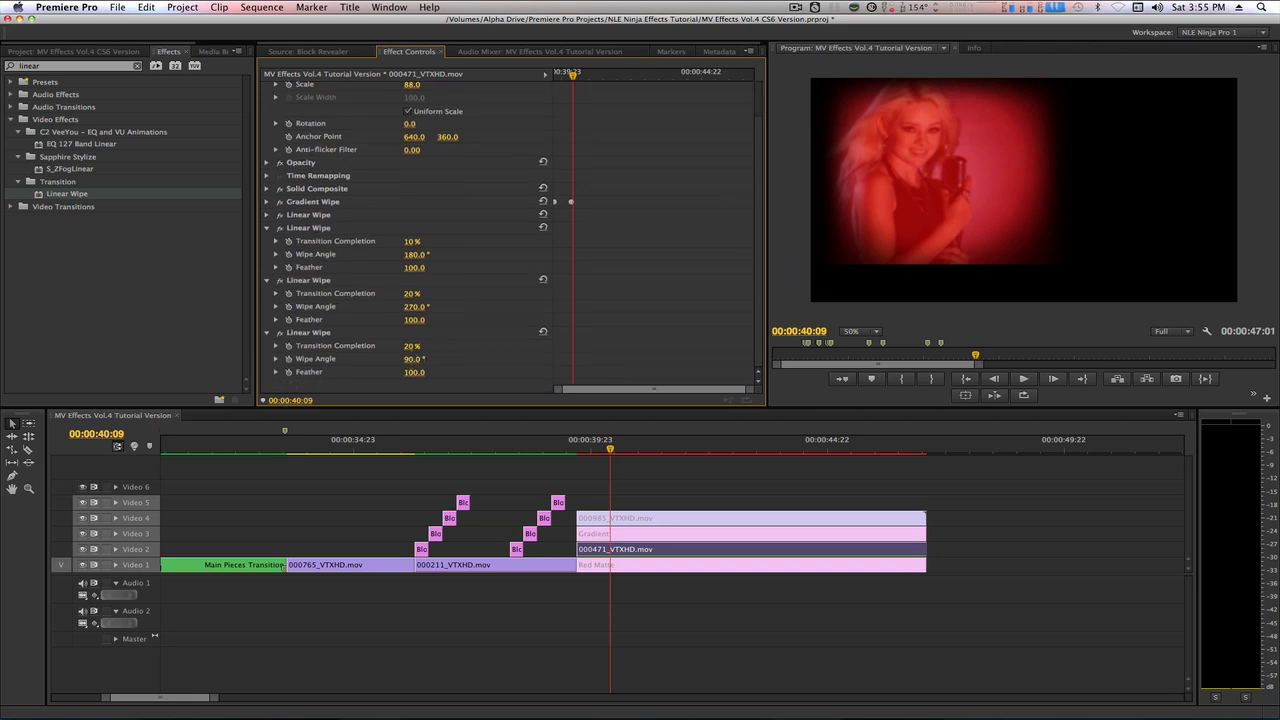
{"action": "left_click", "coordinate": [412, 357]}
{"action": "type", "text": "0"}
{"action": "key", "text": "Return"}
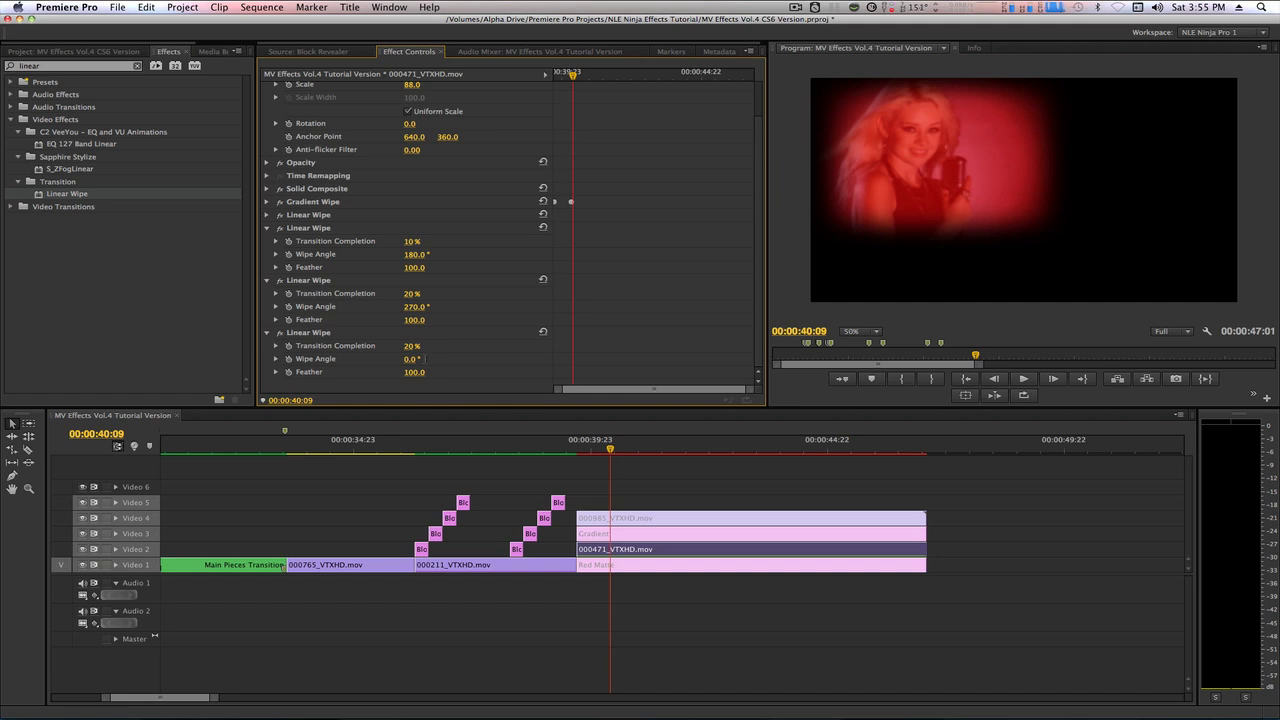
Step: Enable the 000985_VTXHD.mov clip on Video 4 and deselect it
{"action": "left_click", "coordinate": [632, 519]}
{"action": "key", "text": "ctrl+b"}
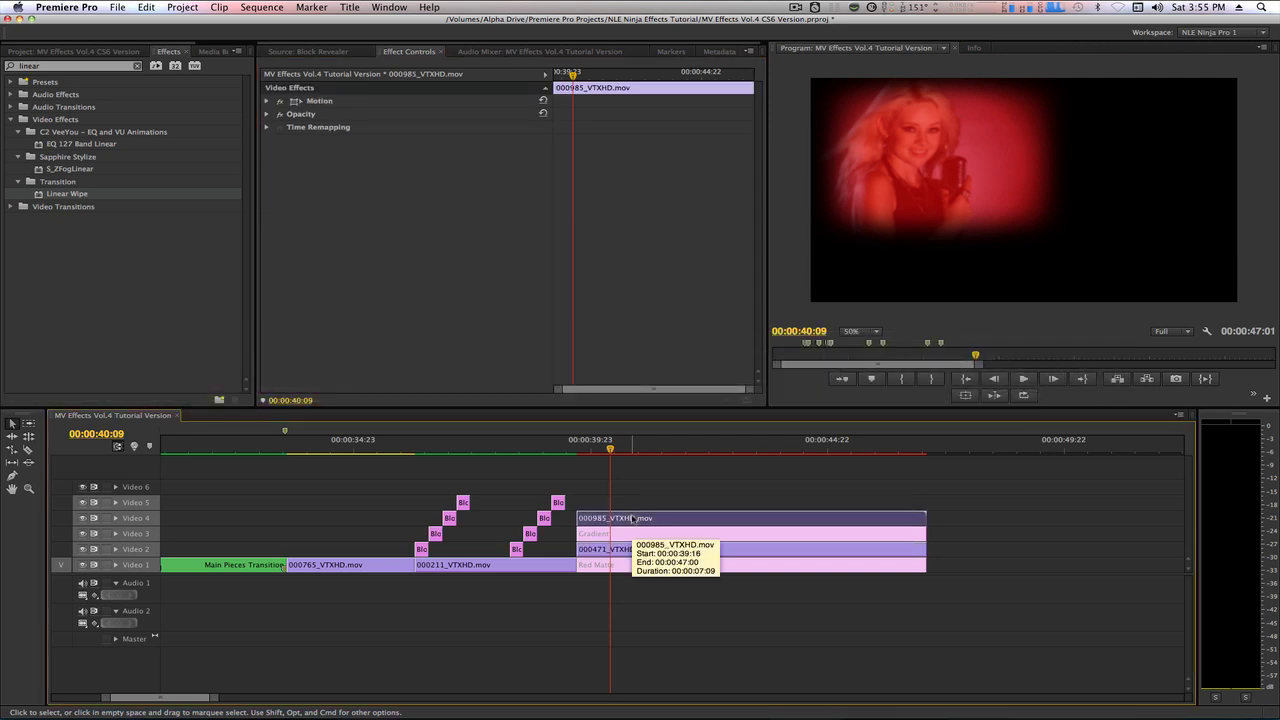
{"action": "left_click", "coordinate": [643, 483]}
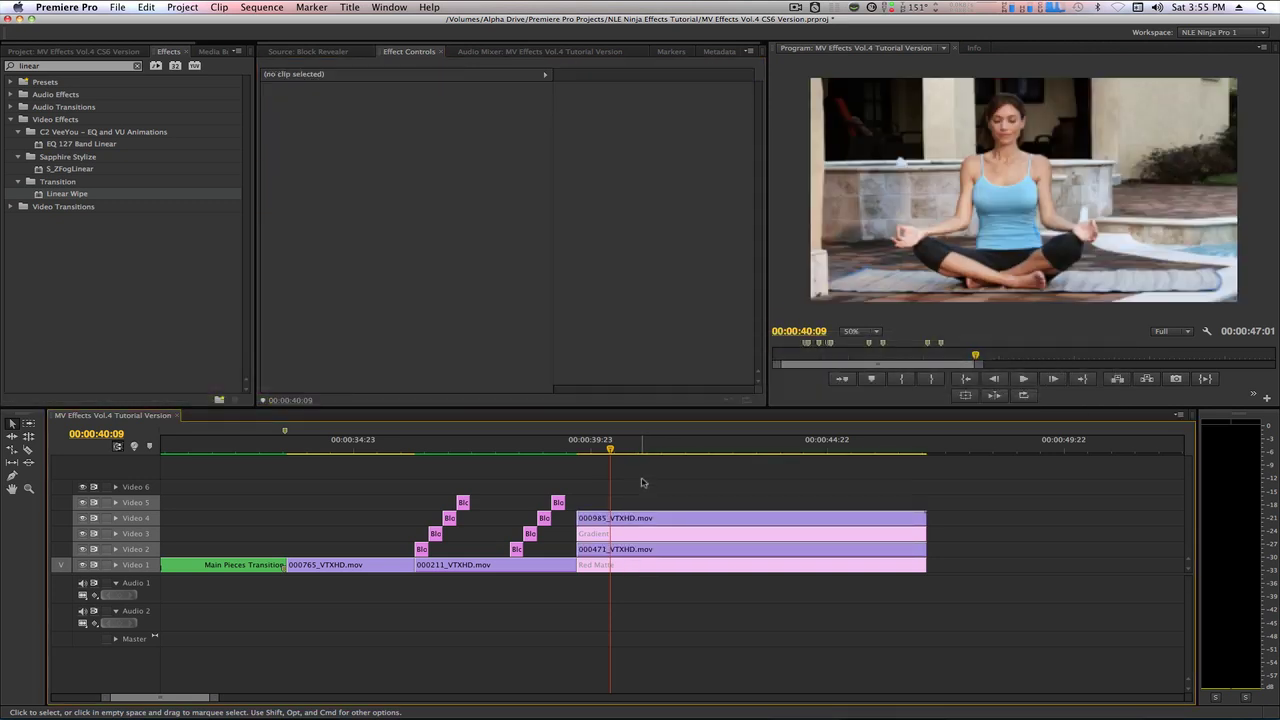
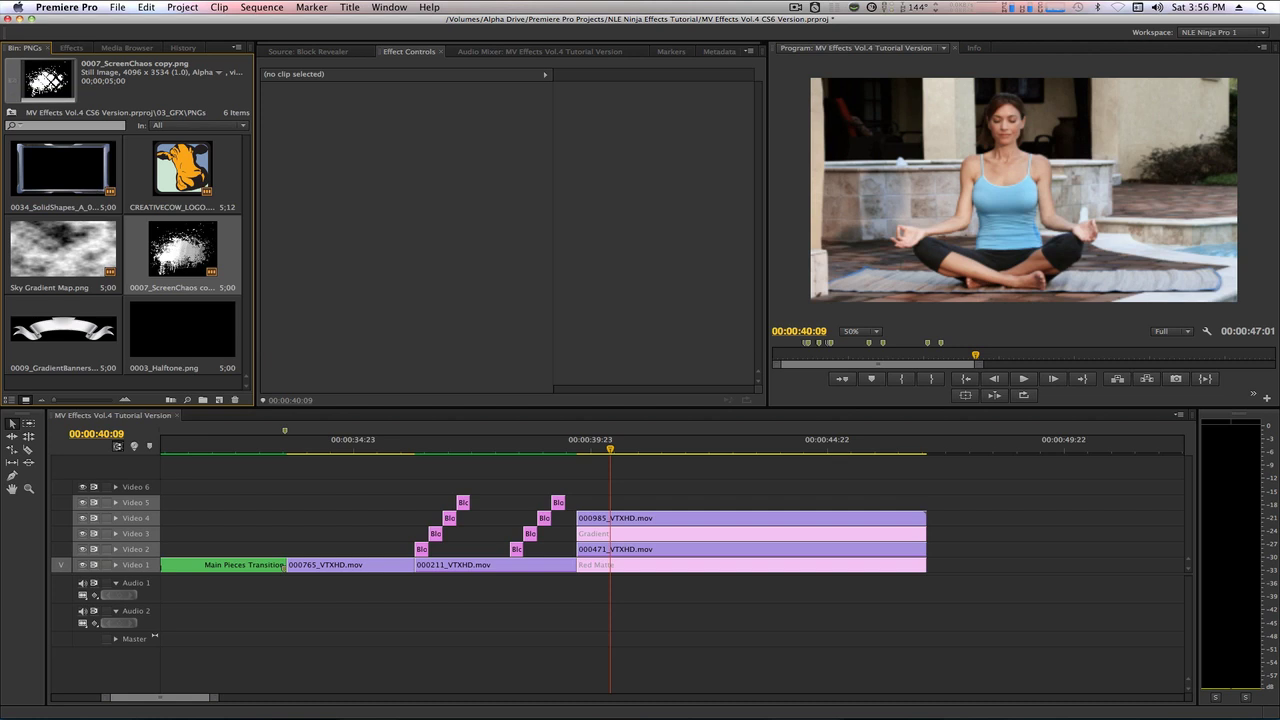
Step: Place 0007_ScreenChaos copy.png on Video 5 above 000985_VTXHD.mov, extend it to that clip's end, and check its Scale to Frame Size option
{"action": "left_click_drag", "start_coordinate": [198, 245], "coordinate": [758, 486]}
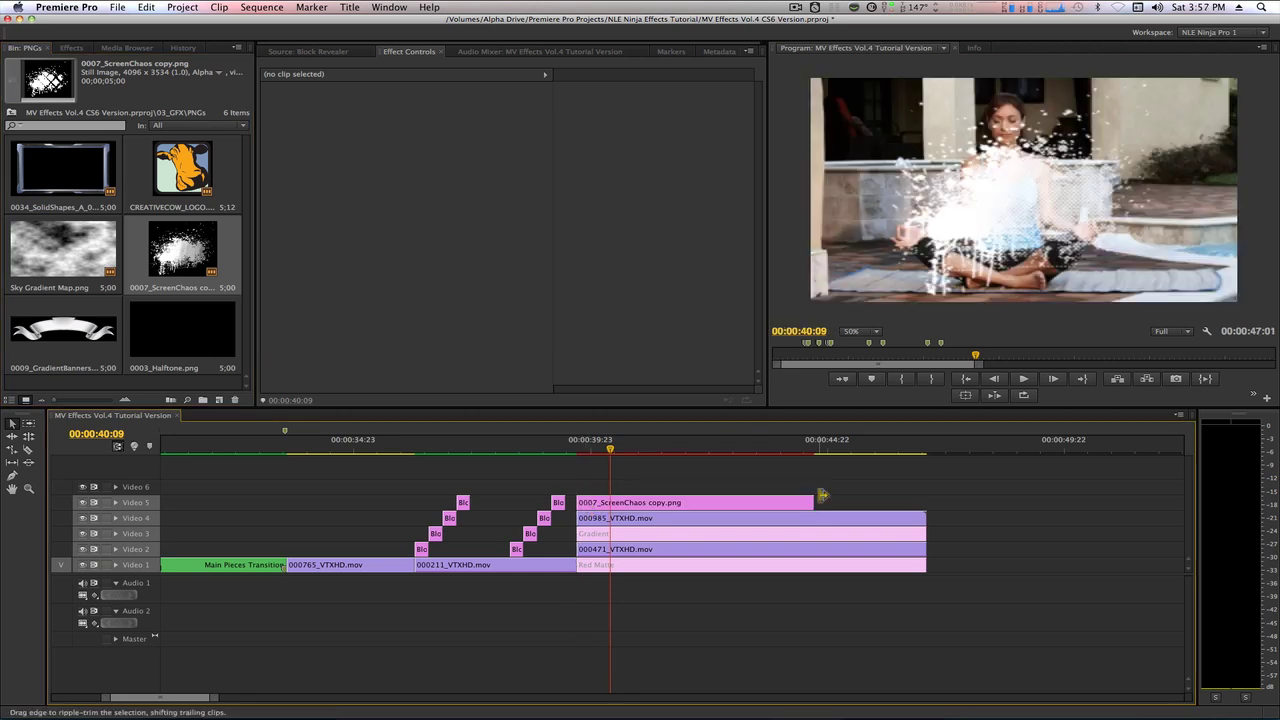
{"action": "left_click_drag", "start_coordinate": [814, 502], "coordinate": [926, 498]}
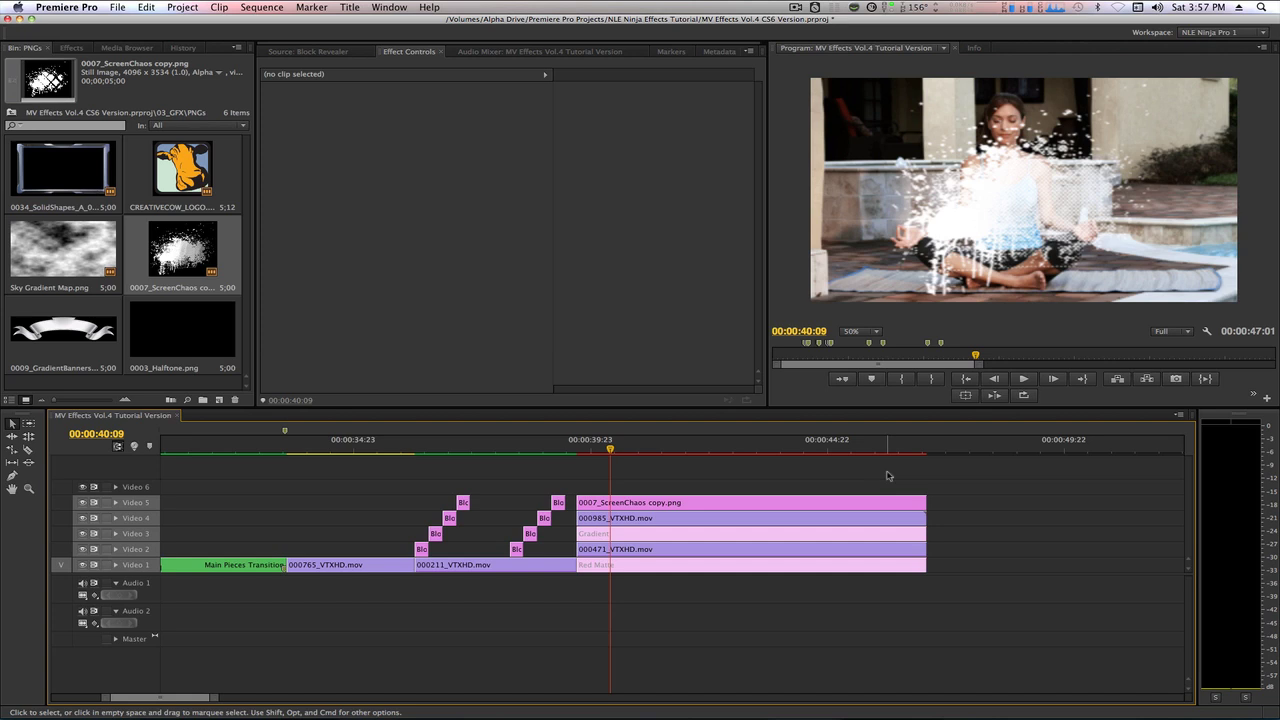
{"action": "right_click", "coordinate": [830, 502]}
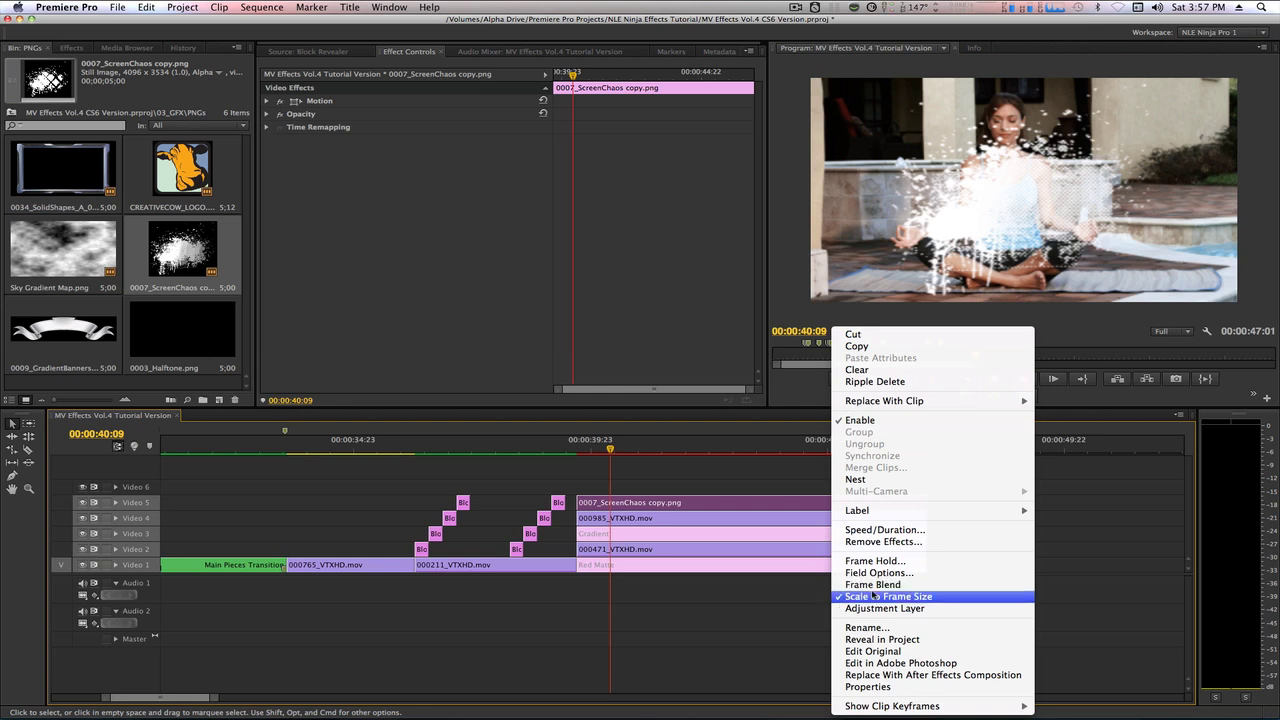
{"action": "left_click", "coordinate": [748, 465]}
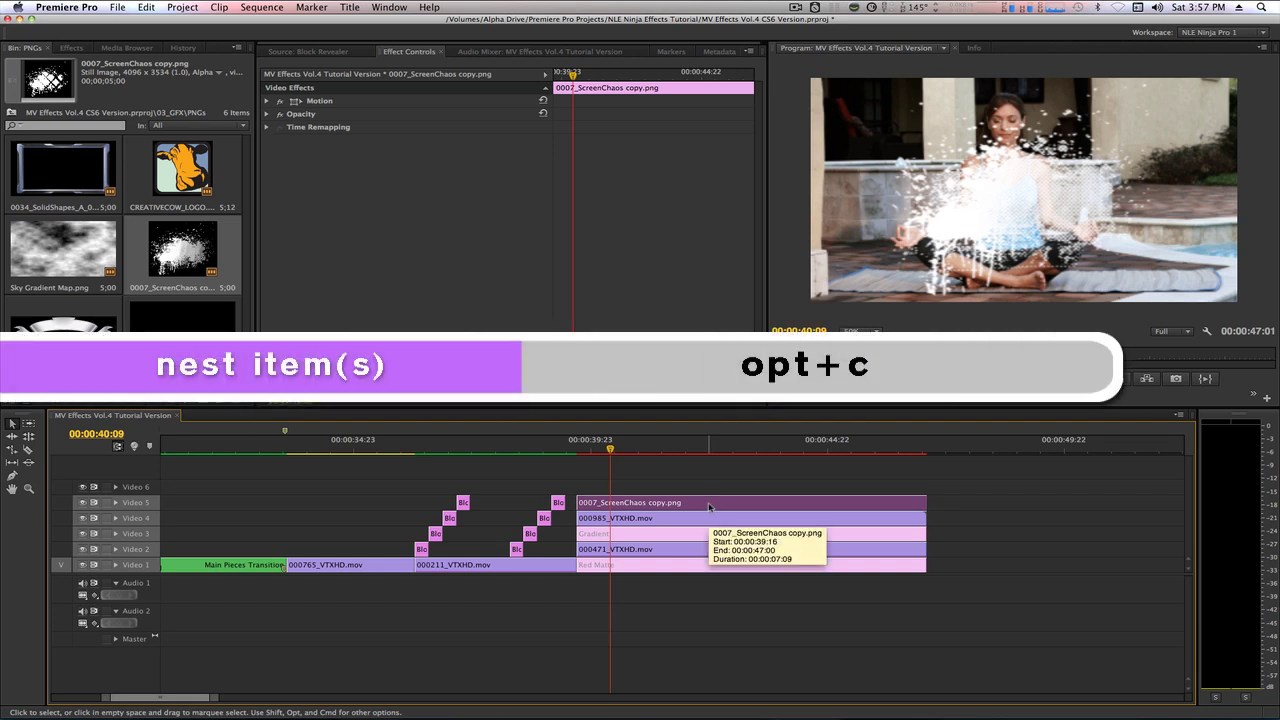
Step: Nest the 0007_ScreenChaos copy.png clip on Video 5 and open the nested sequence
{"action": "key", "text": "alt"}
{"action": "key", "text": "alt+c"}
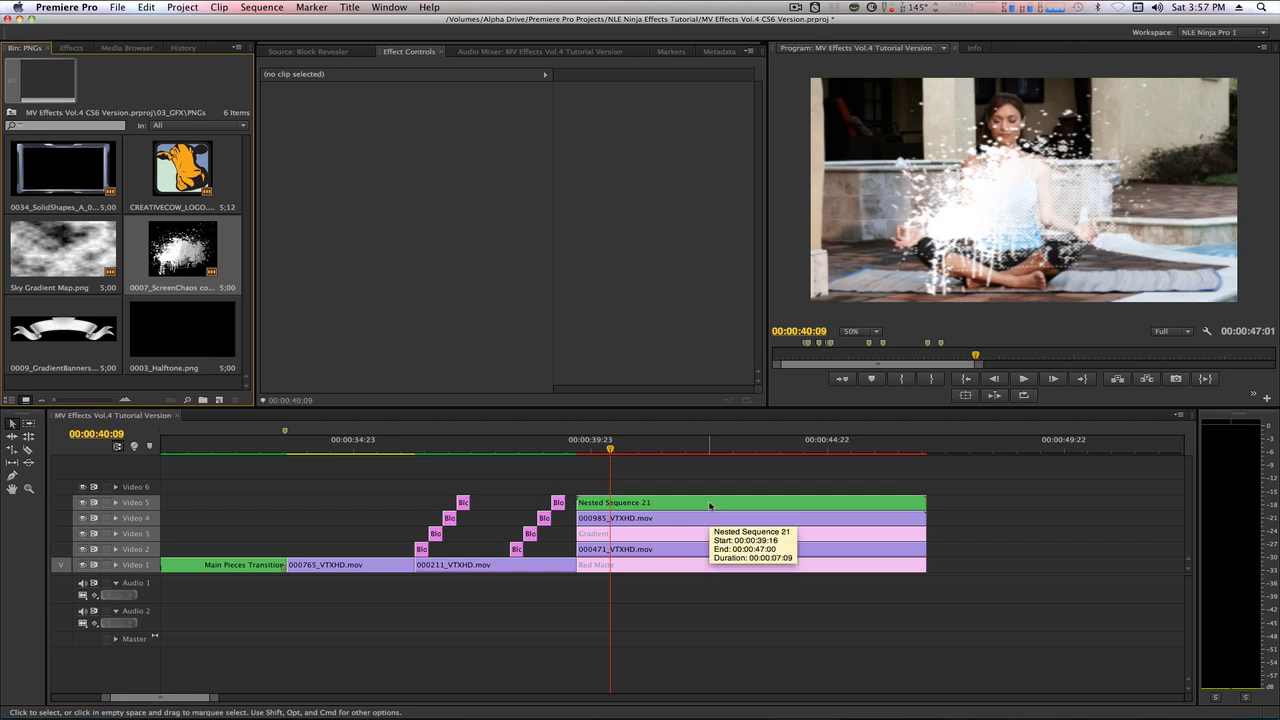
{"action": "double_click", "coordinate": [710, 505]}
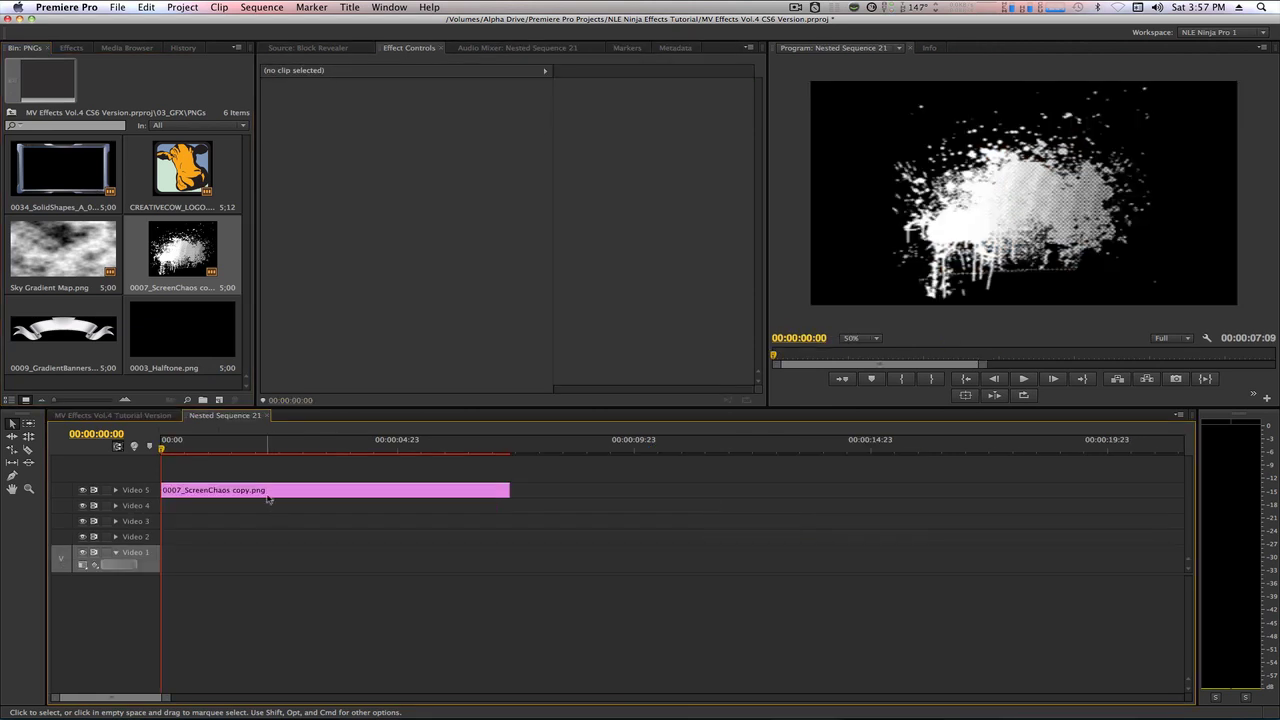
Step: Move the ScreenChaos image down to Video 4 and place Sky Gradient Map.png above it on Video 5, extended to the same length
{"action": "left_click_drag", "start_coordinate": [268, 498], "coordinate": [268, 506]}
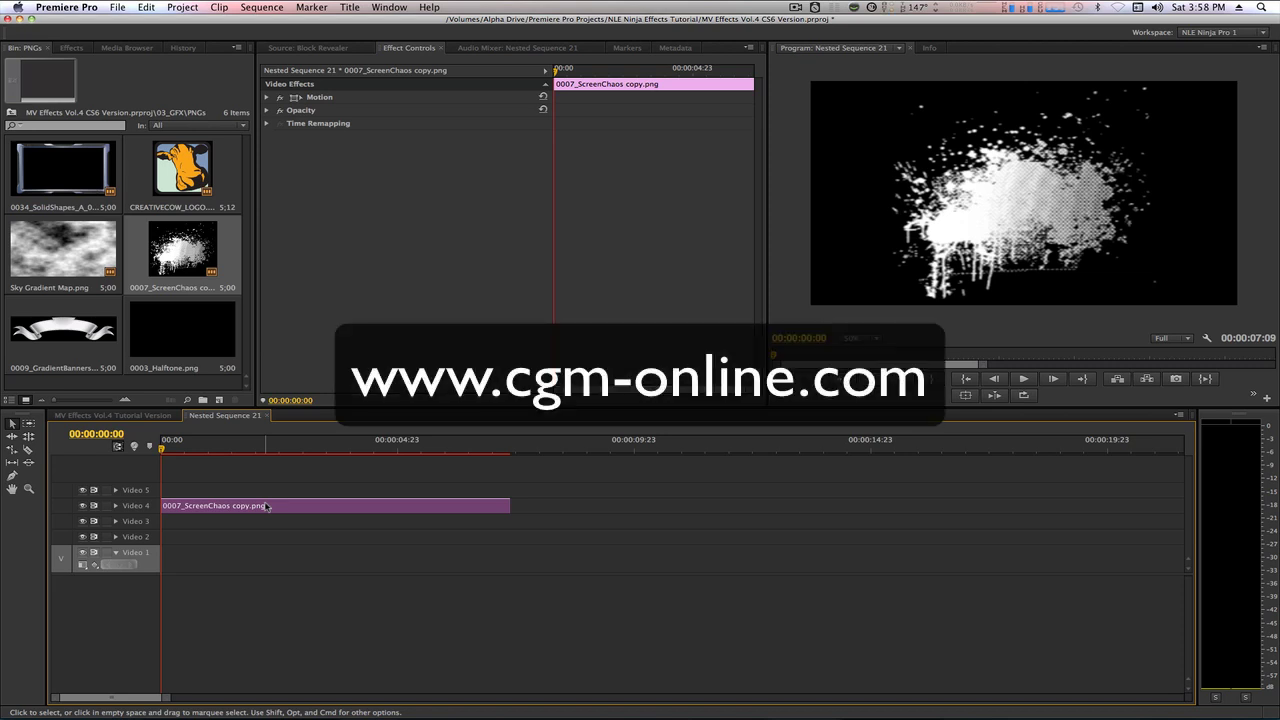
{"action": "left_click_drag", "start_coordinate": [63, 249], "coordinate": [172, 492]}
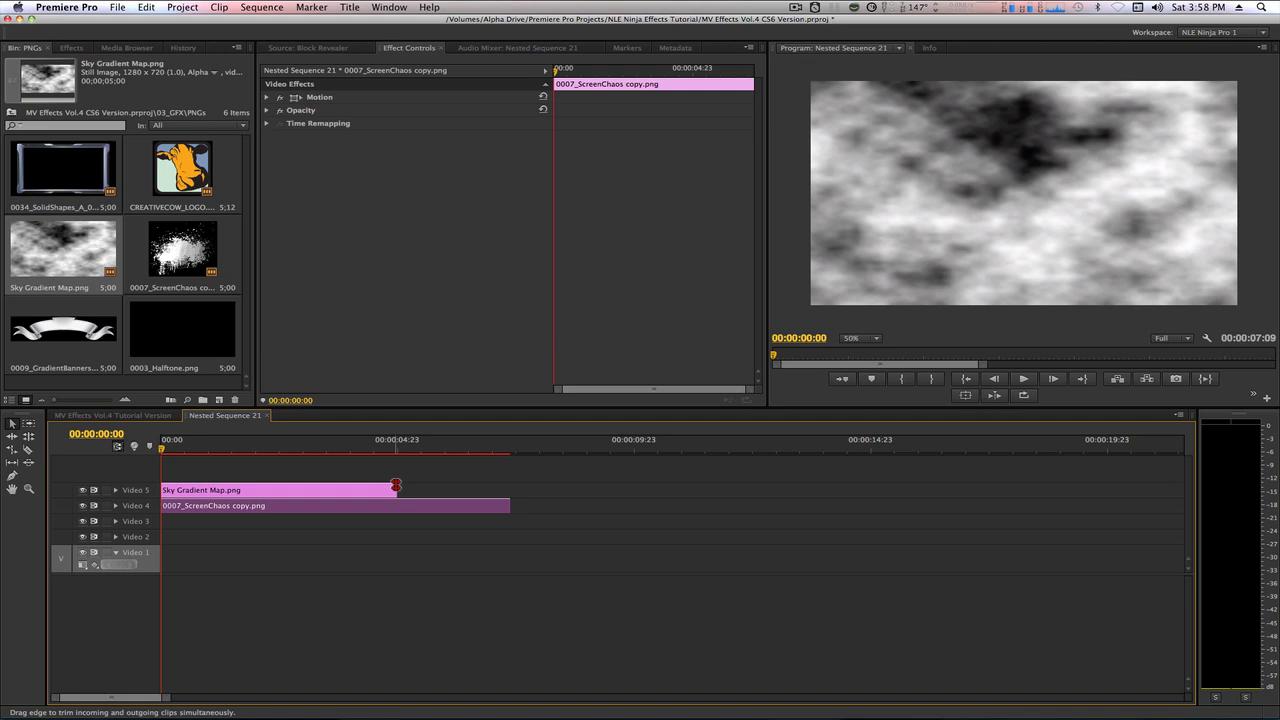
{"action": "left_click_drag", "start_coordinate": [396, 485], "coordinate": [509, 490]}
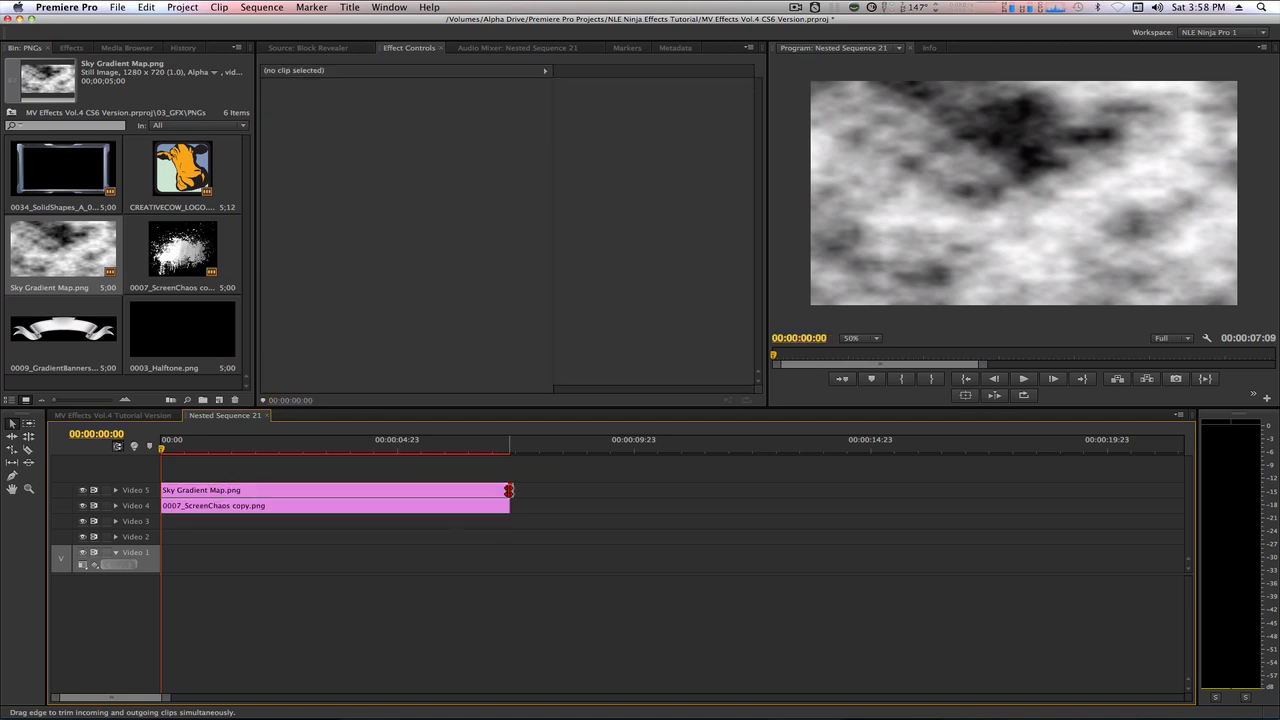
Step: Check the Sky Gradient Map.png clip's Scale to Frame Size option and disable the clip
{"action": "right_click", "coordinate": [190, 491]}
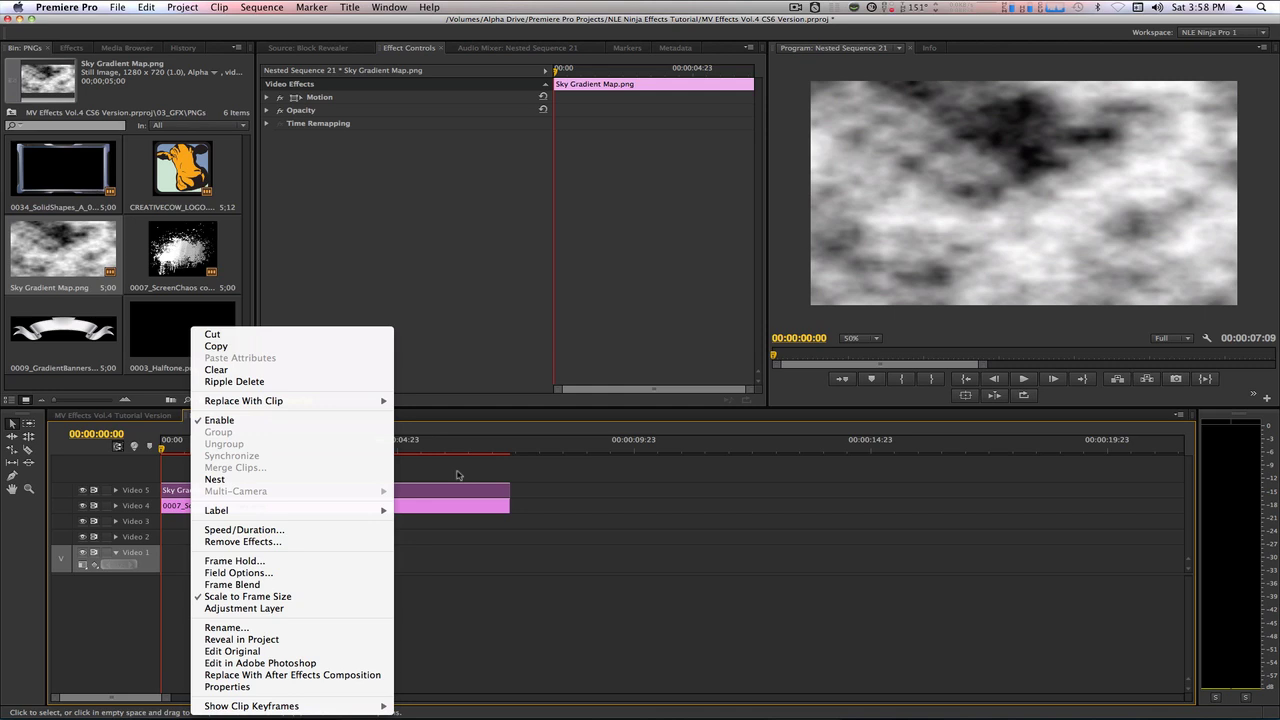
{"action": "left_click", "coordinate": [457, 474]}
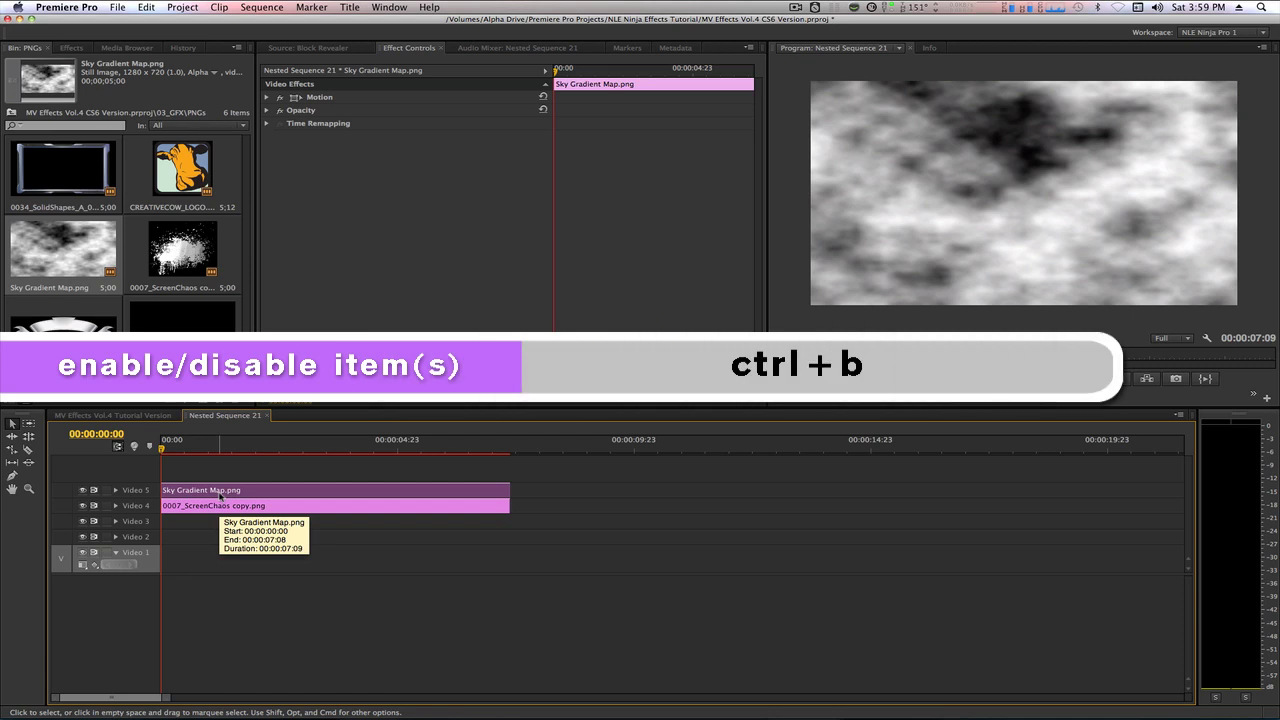
{"action": "key", "text": "ctrl+b"}
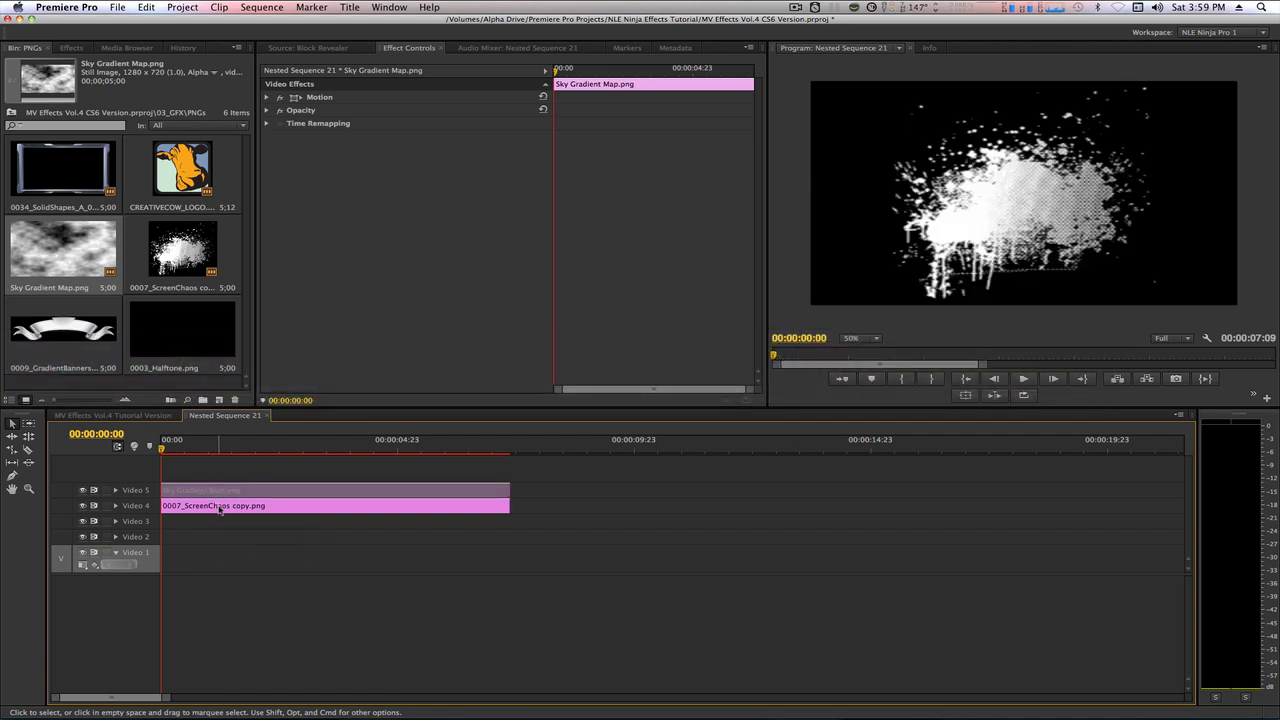
Step: Apply the Gradient Wipe video effect to the 0007_ScreenChaos copy.png clip on Video 4
{"action": "left_click", "coordinate": [218, 505]}
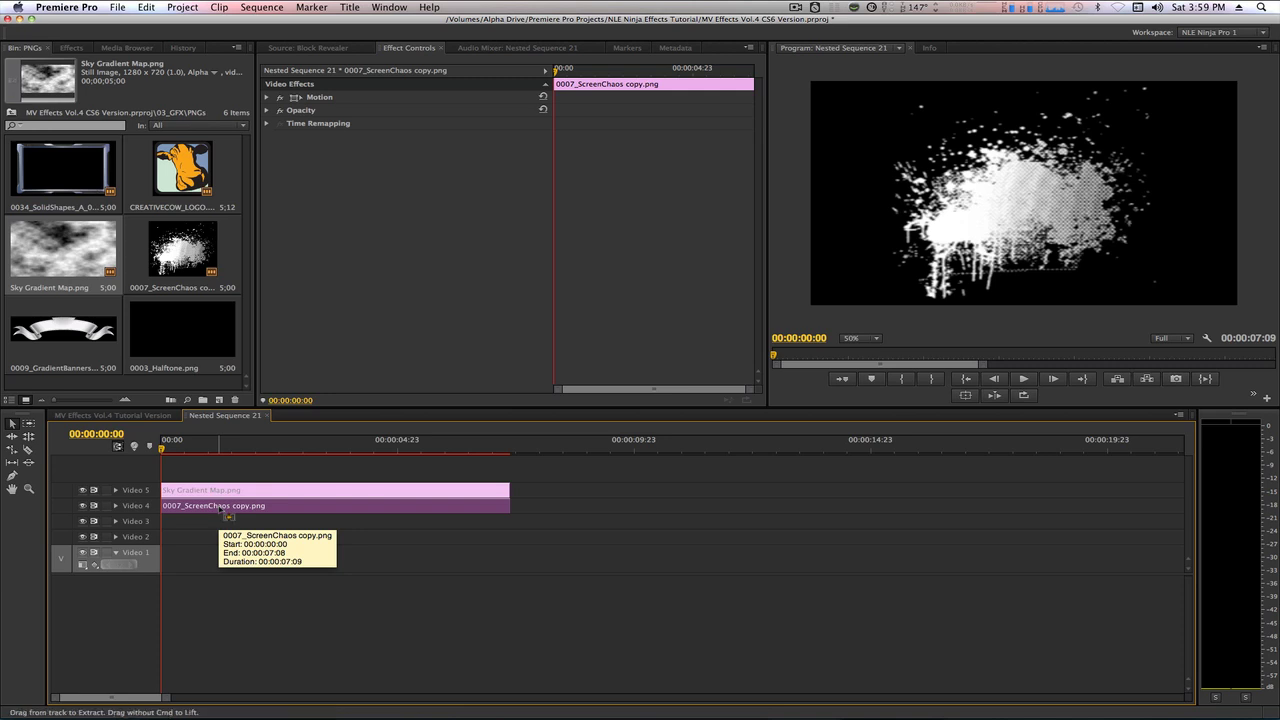
{"action": "key", "text": "shift+7"}
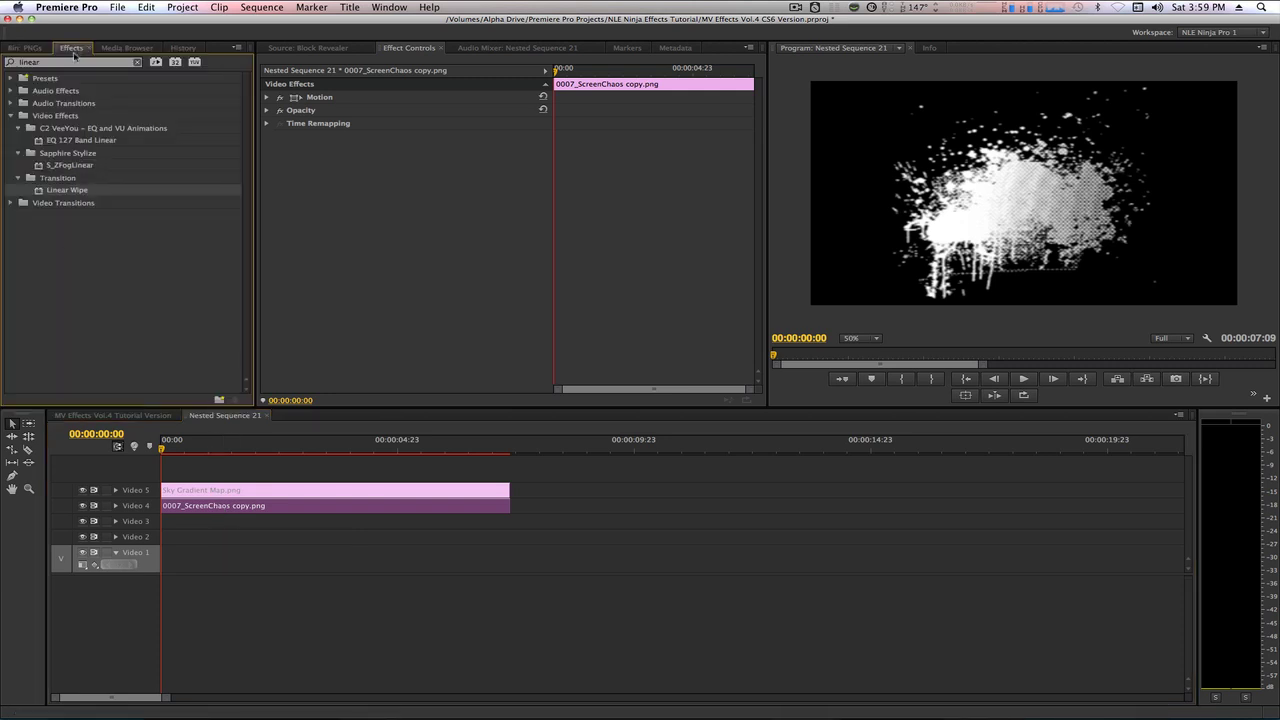
{"action": "key", "text": "shift+f"}
{"action": "type", "text": "gra"}
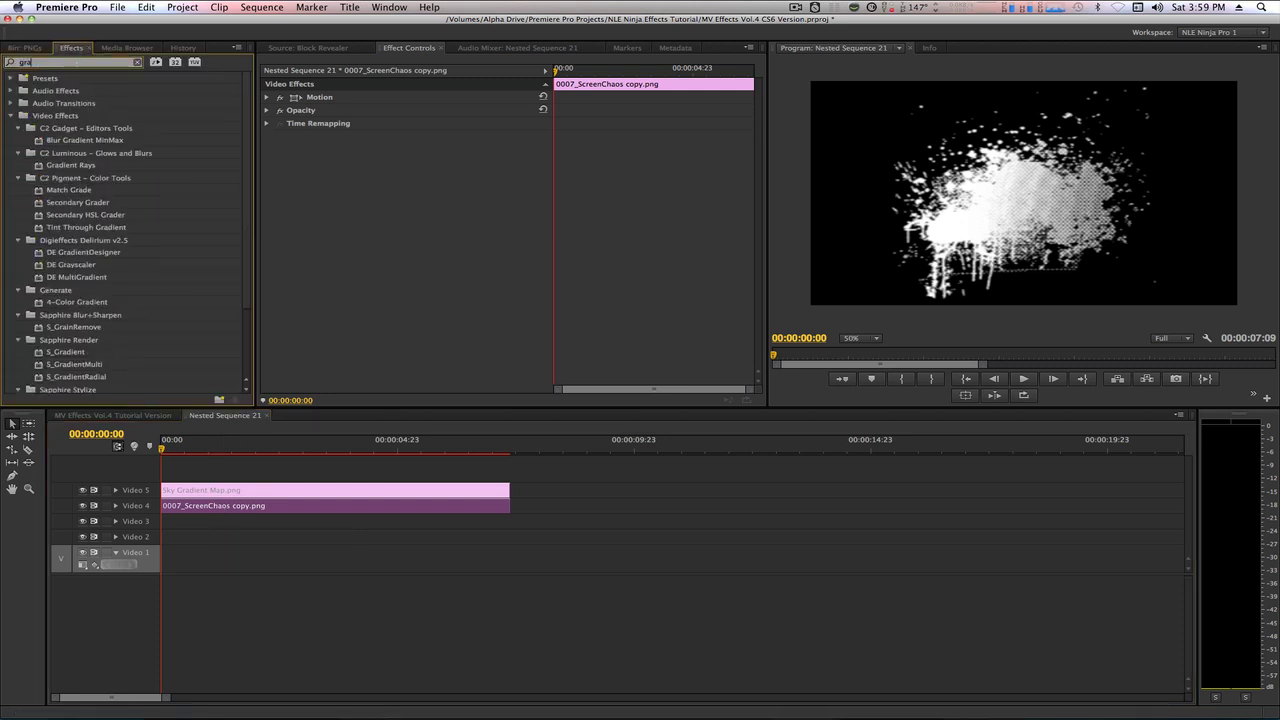
{"action": "type", "text": "dient wipe"}
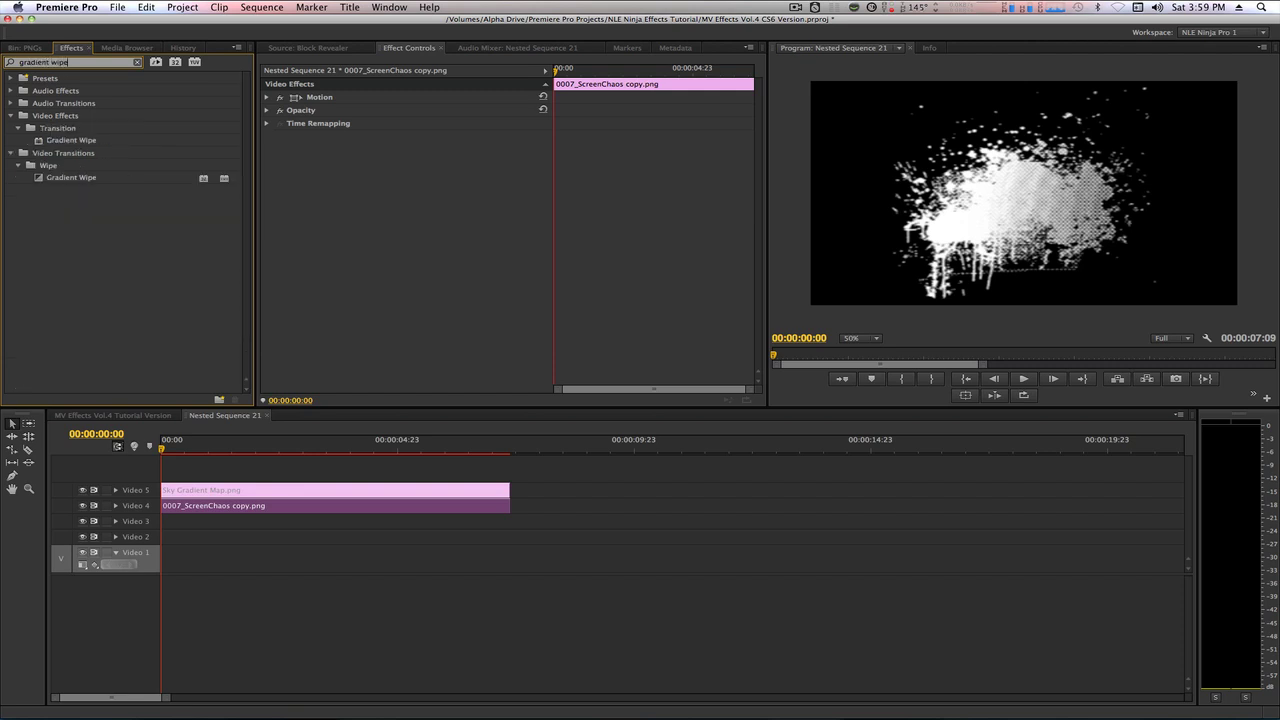
{"action": "double_click", "coordinate": [39, 141]}
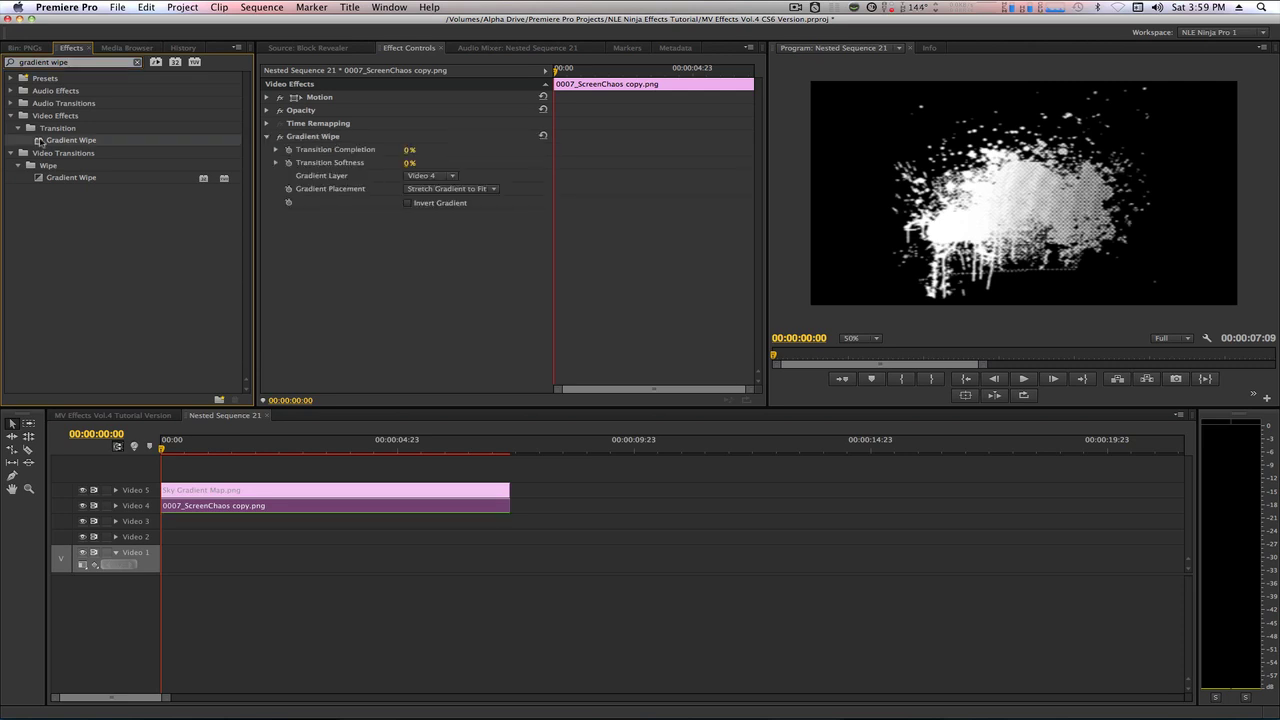
Step: Keyframe the Gradient Wipe's Transition Completion from 100% at the sequence start to 0% at 00:00:01:01
{"action": "left_click", "coordinate": [289, 149]}
{"action": "left_click_drag", "start_coordinate": [409, 150], "coordinate": [470, 150]}
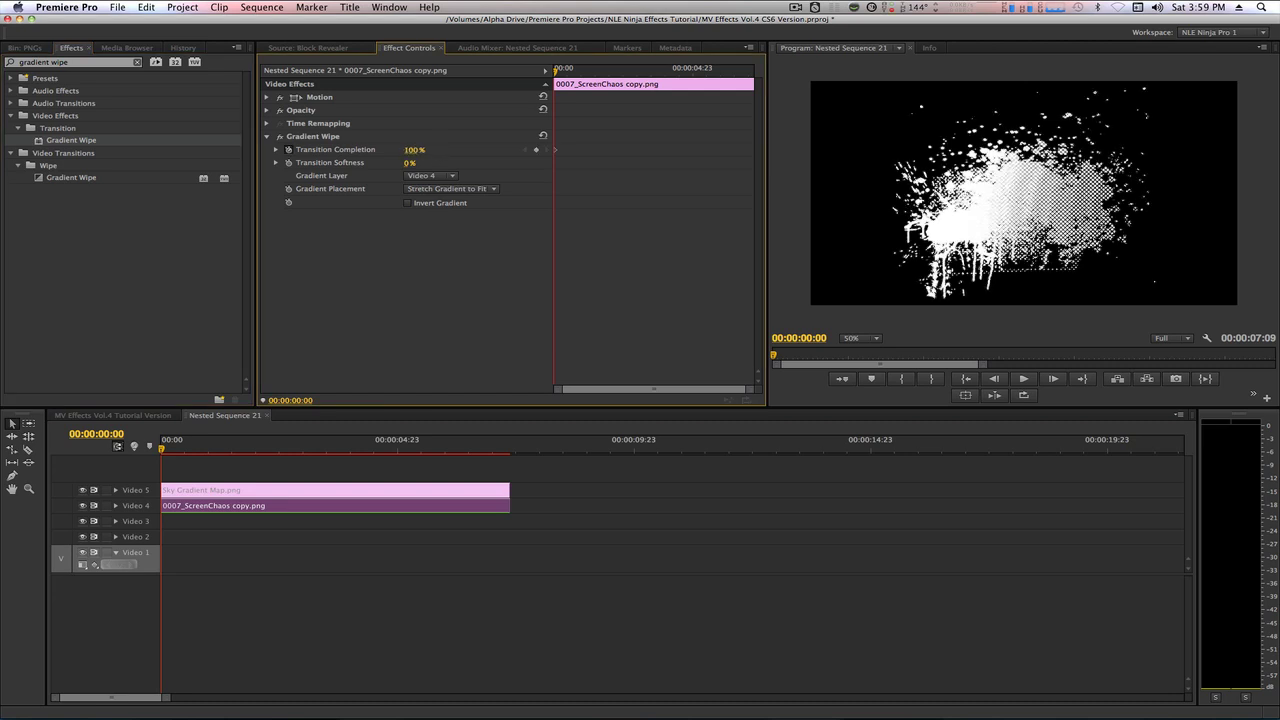
{"action": "key", "text": "space"}
{"action": "key", "text": "space"}
{"action": "left_click", "coordinate": [416, 150]}
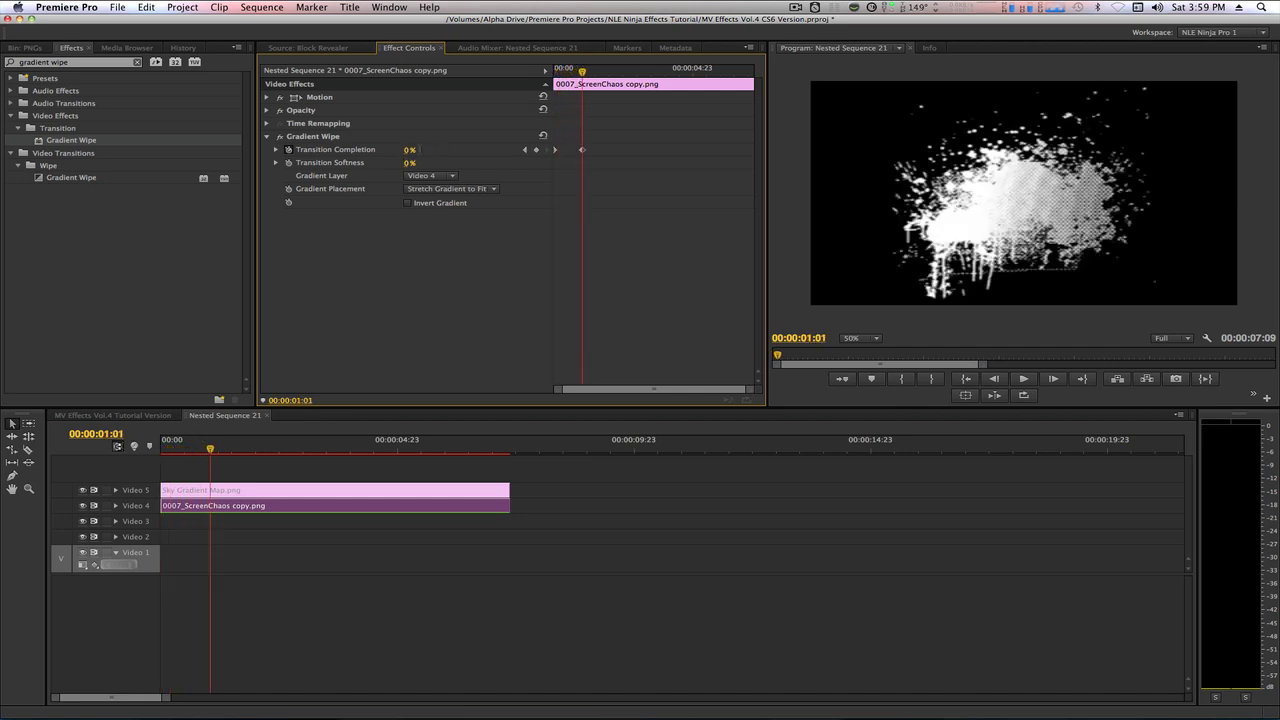
{"action": "type", "text": "0"}
{"action": "key", "text": "Return"}
Step: Set the Gradient Wipe to 25% Transition Softness with Video 5 as its Gradient Layer, and close the nested sequence
{"action": "left_click", "coordinate": [410, 162]}
{"action": "type", "text": "25"}
{"action": "key", "text": "Return"}
{"action": "left_click", "coordinate": [435, 179]}
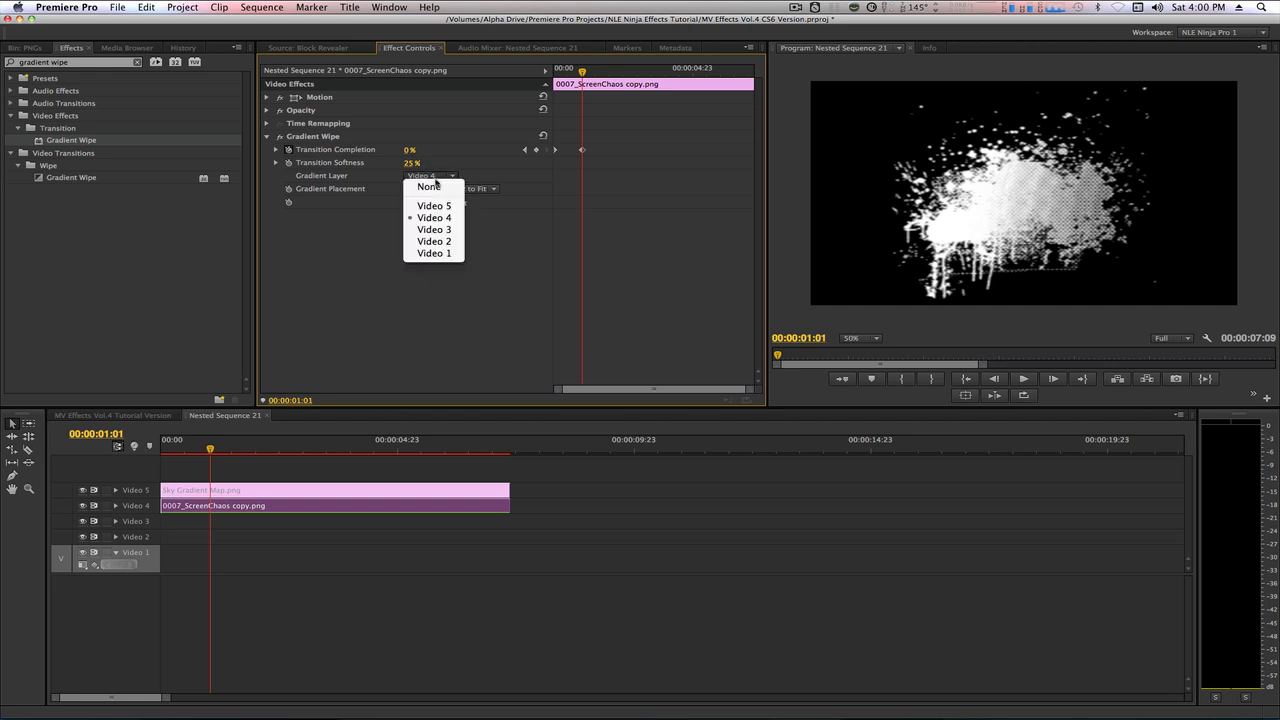
{"action": "left_click", "coordinate": [434, 206]}
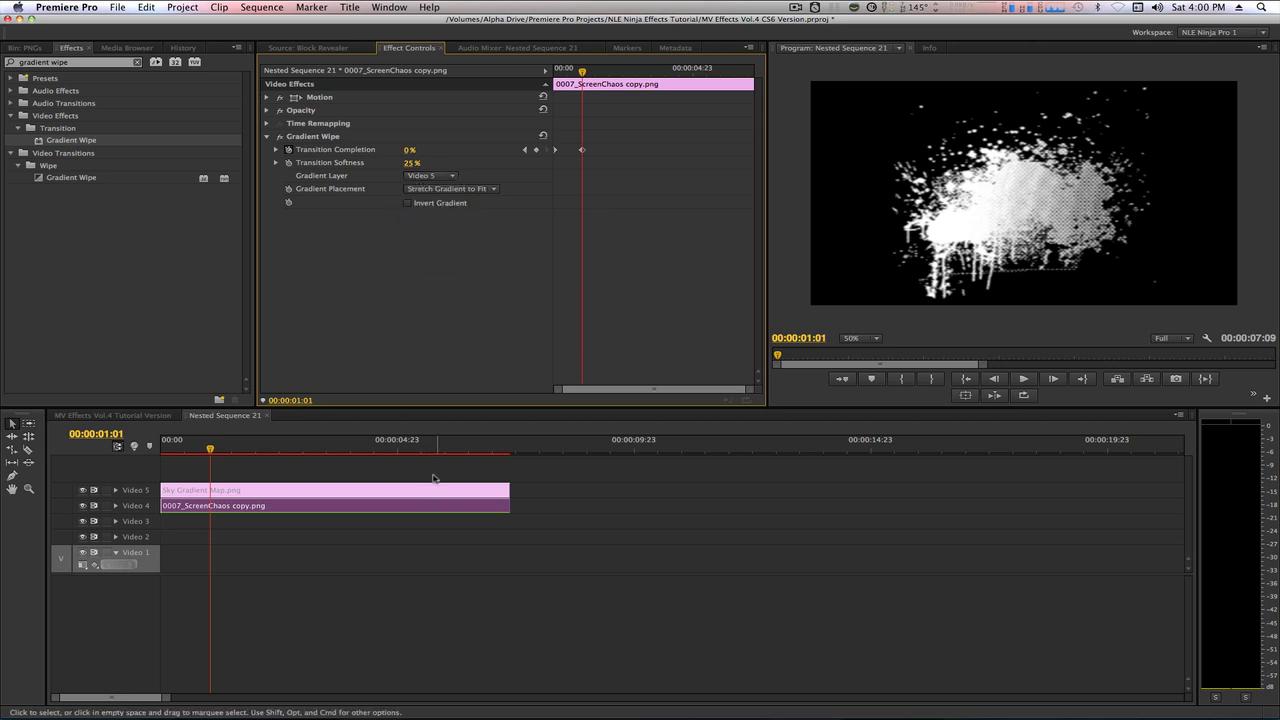
{"action": "left_click_drag", "start_coordinate": [209, 450], "coordinate": [127, 463]}
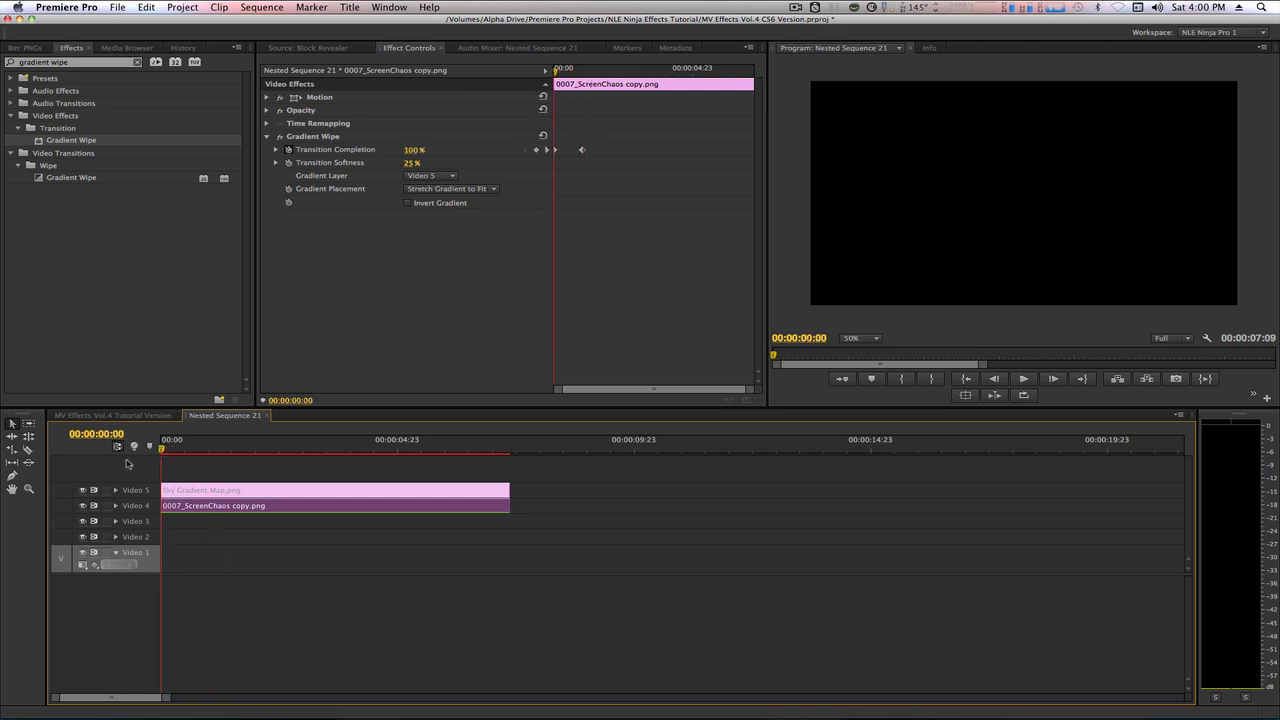
{"action": "key", "text": "super+w"}
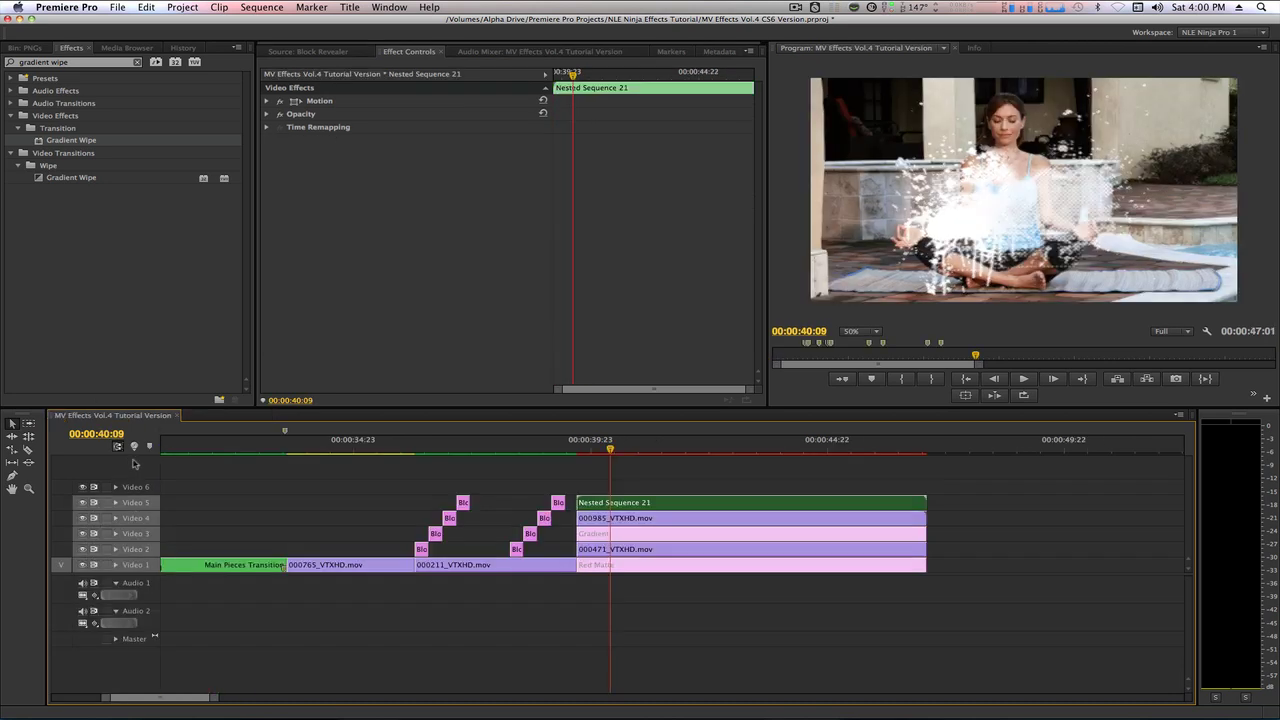
Step: Apply the Offset, Set Matte and Drop Shadow effects, in that order, to the 000985_VTXHD.mov clip on Video 4
{"action": "left_click", "coordinate": [635, 521]}
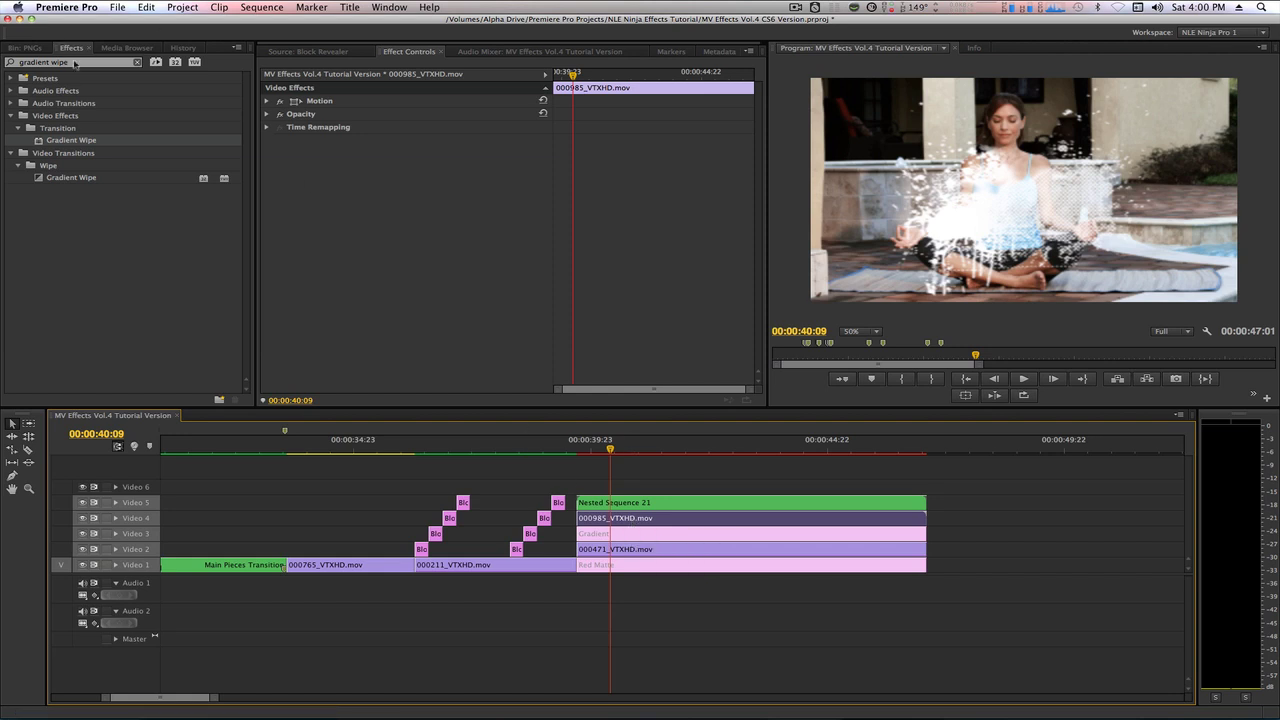
{"action": "left_click_drag", "start_coordinate": [75, 64], "coordinate": [10, 38]}
{"action": "type", "text": "offset"}
{"action": "double_click", "coordinate": [43, 166]}
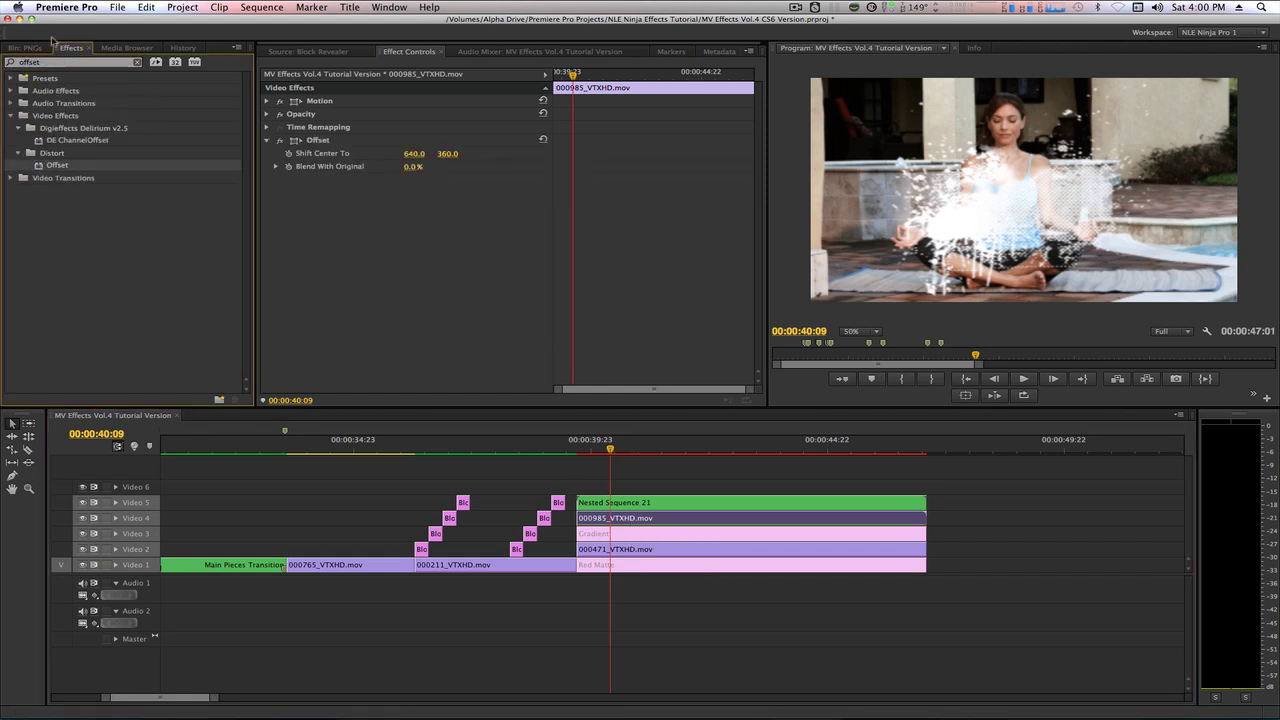
{"action": "double_click", "coordinate": [58, 62]}
{"action": "type", "text": "set matte"}
{"action": "double_click", "coordinate": [40, 141]}
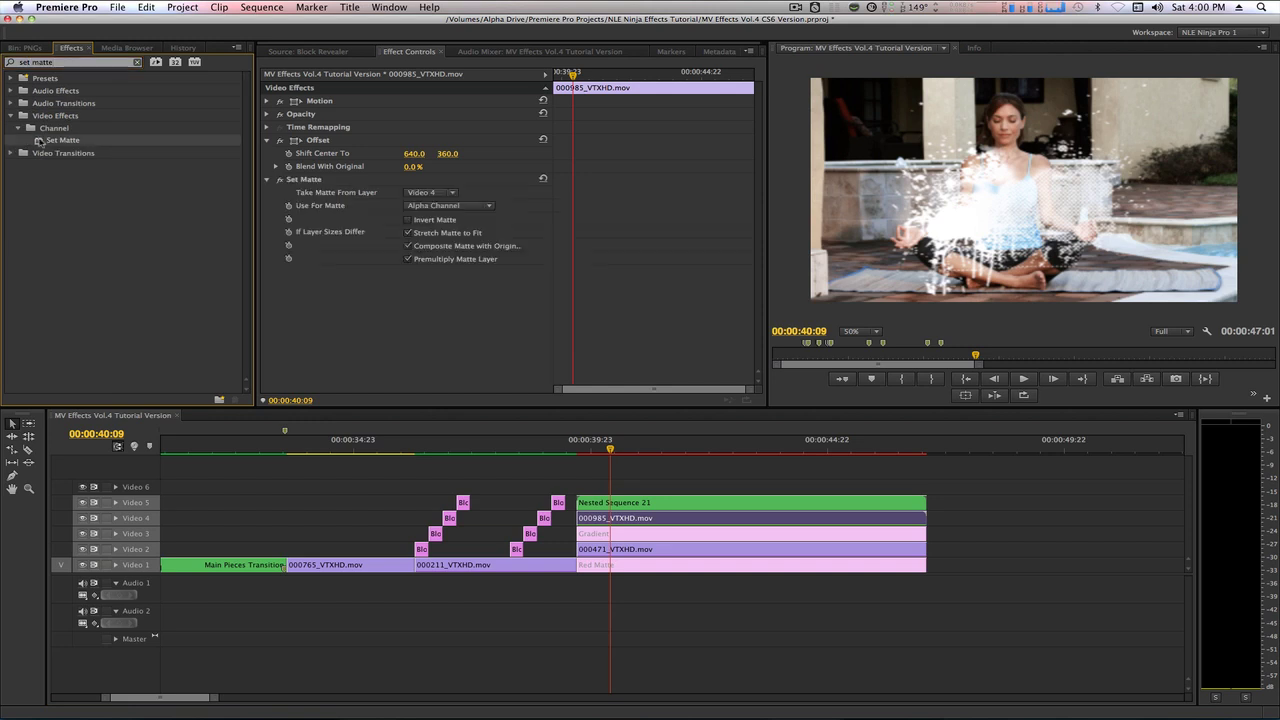
{"action": "double_click", "coordinate": [58, 62]}
{"action": "type", "text": "drop sh"}
{"action": "double_click", "coordinate": [44, 166]}
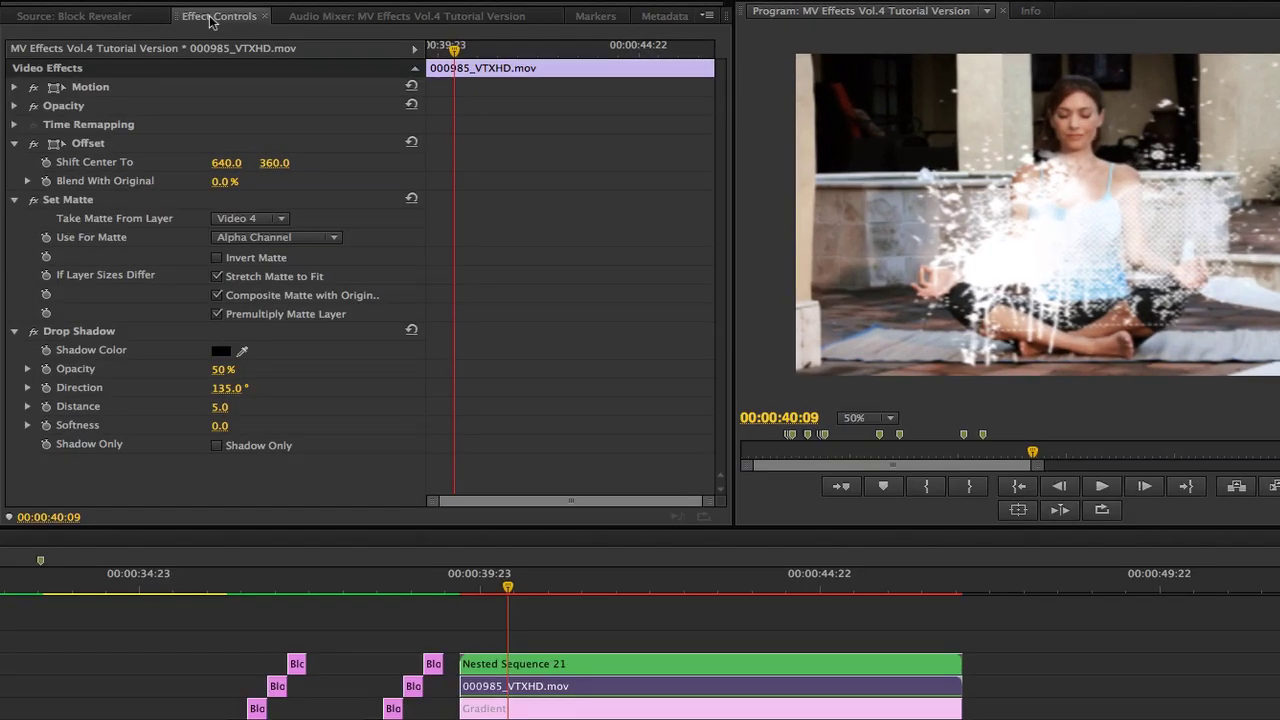
Step: Set the 000985_VTXHD.mov clip's Motion Scale to 85 and its Rotation to -6°
{"action": "left_click", "coordinate": [212, 20]}
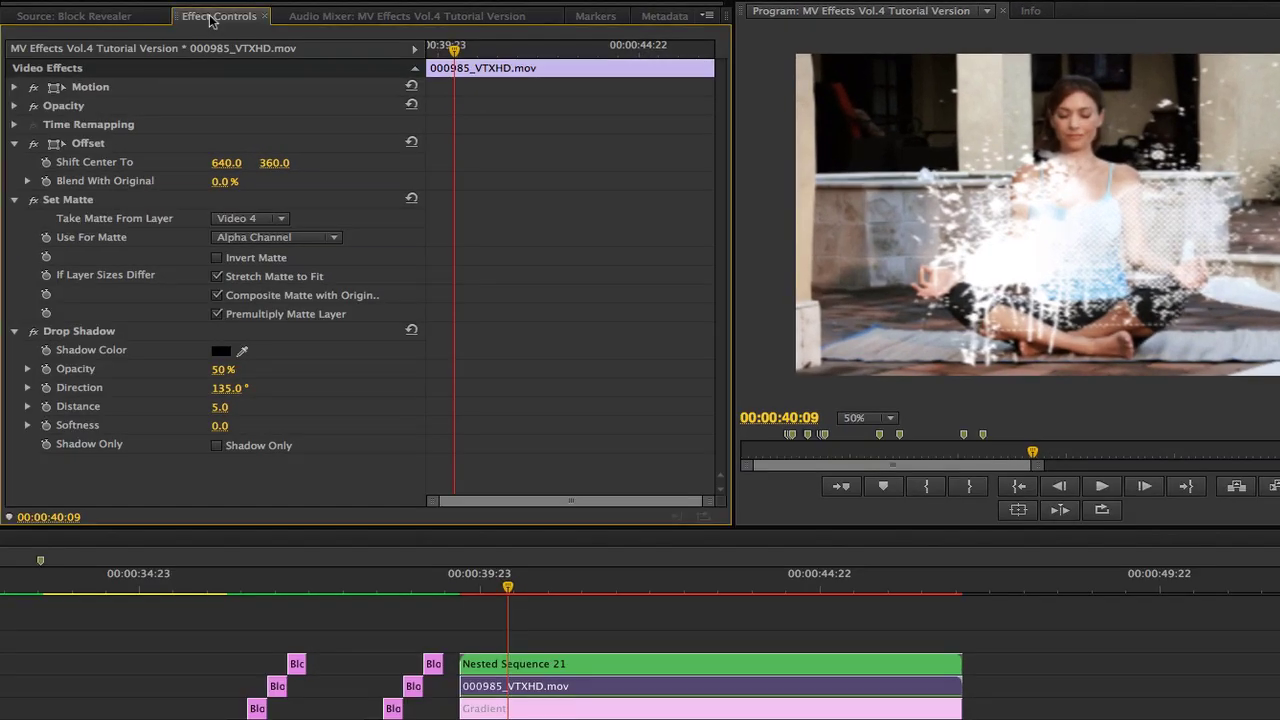
{"action": "left_click", "coordinate": [15, 87]}
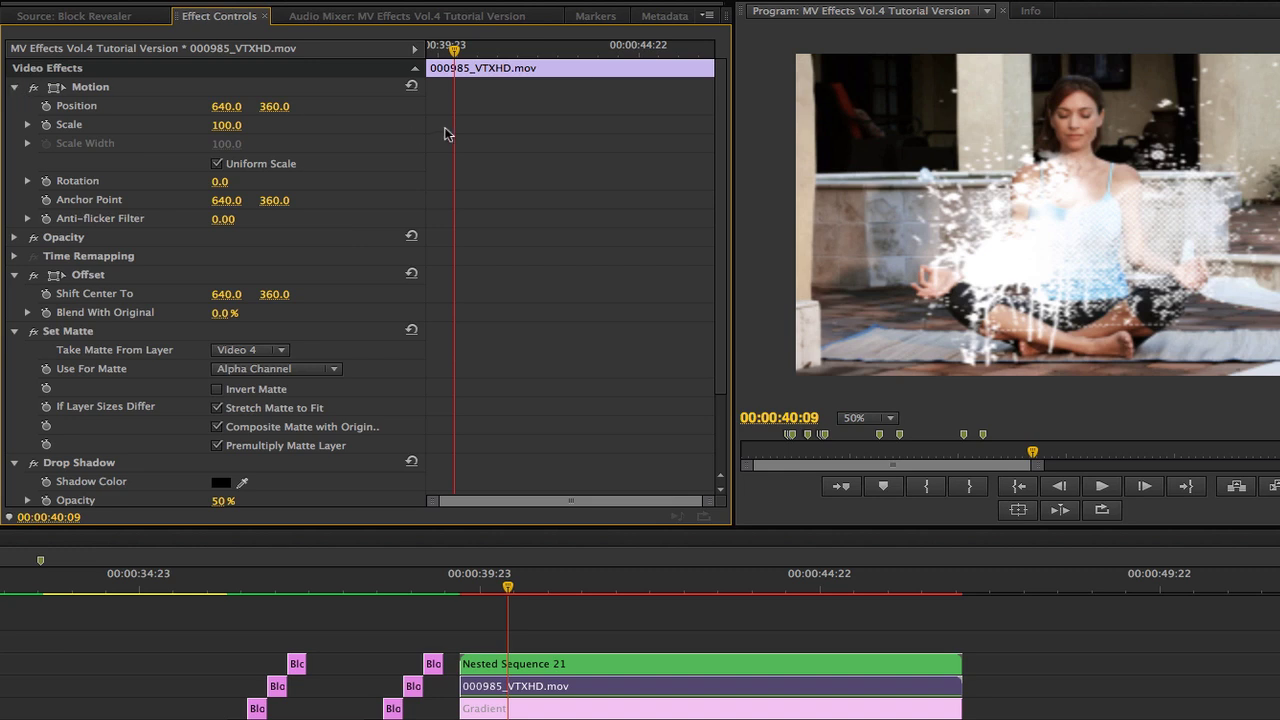
{"action": "left_click", "coordinate": [236, 125]}
{"action": "type", "text": "85"}
{"action": "key", "text": "Return"}
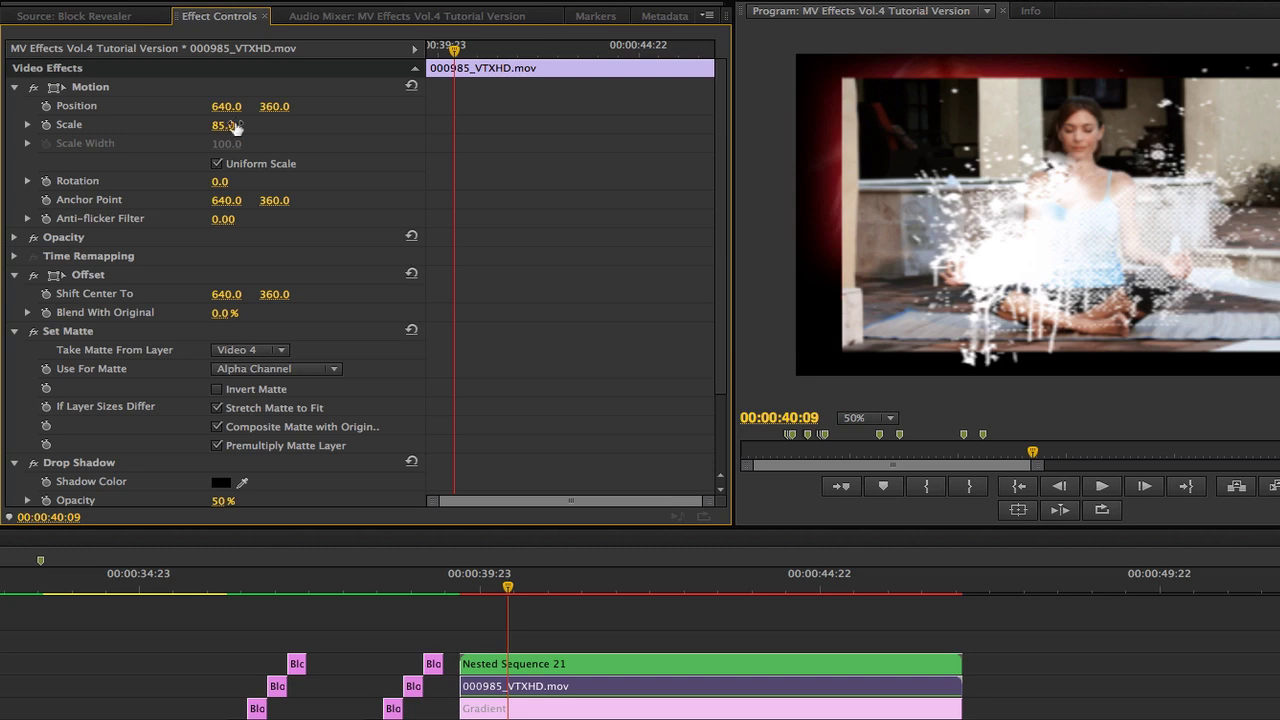
{"action": "left_click", "coordinate": [221, 182]}
{"action": "type", "text": "-6"}
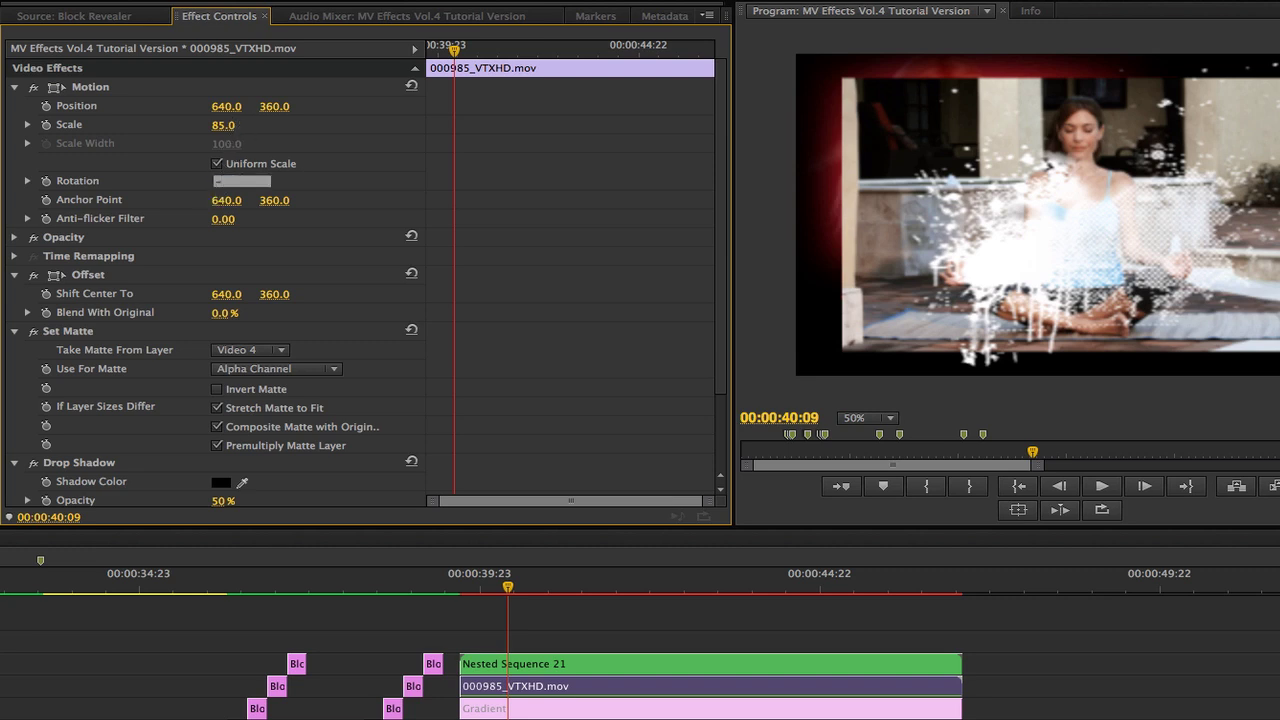
{"action": "key", "text": "Return"}
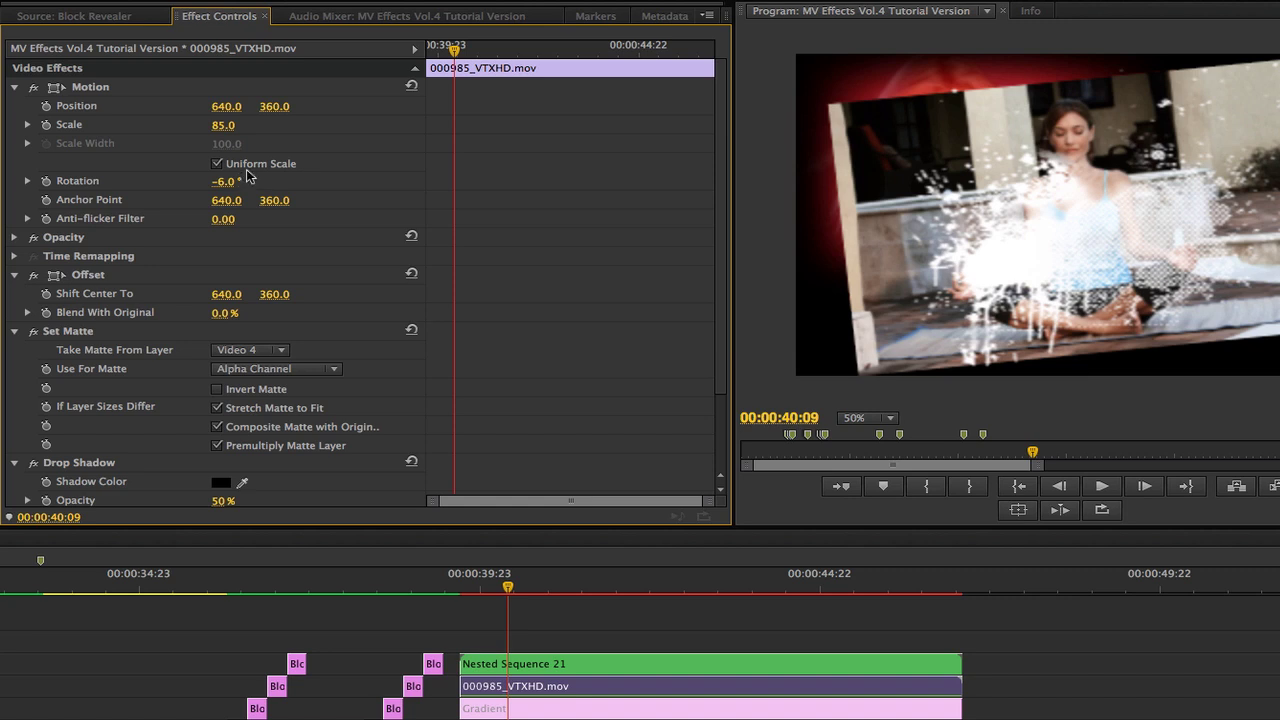
Step: Set the 000985_VTXHD.mov clip's Motion Position to 909, 415
{"action": "left_click", "coordinate": [222, 106]}
{"action": "type", "text": "929"}
{"action": "key", "text": "Tab"}
{"action": "type", "text": "415"}
{"action": "key", "text": "Return"}
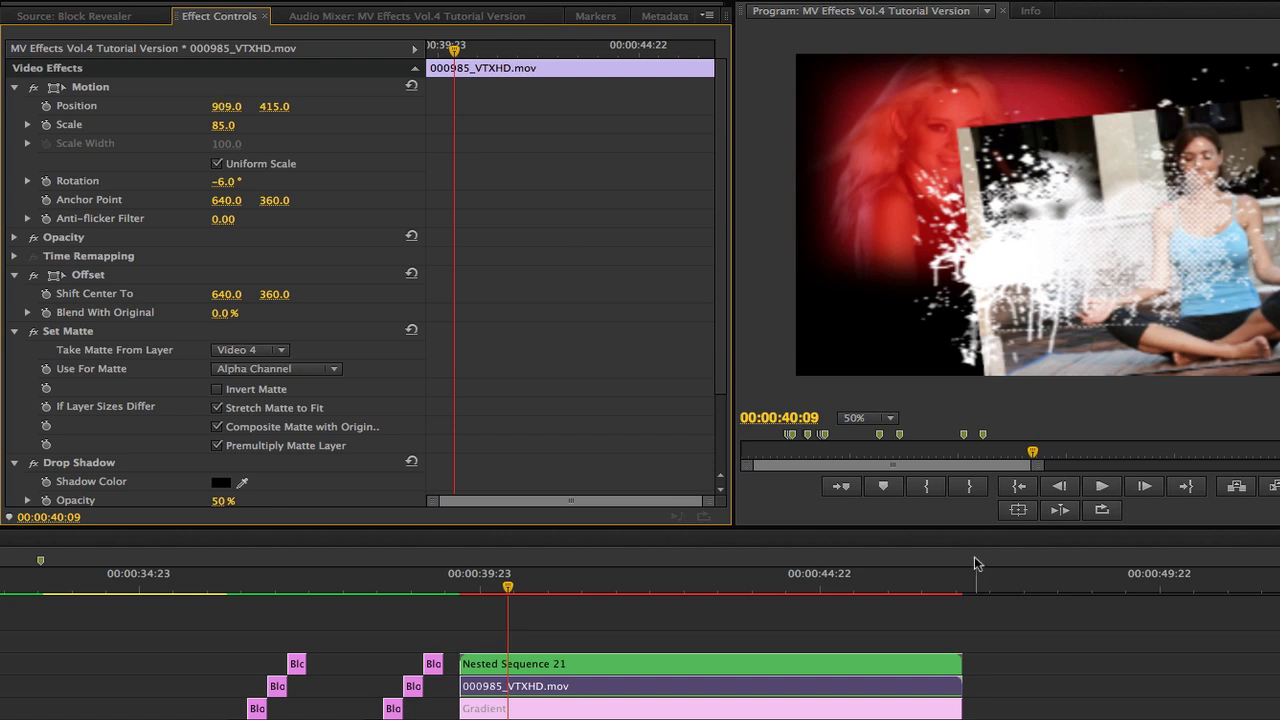
Step: Disable the nested splatter sequence on Video 5 and select the 000985_VTXHD.mov clip beneath it
{"action": "left_click", "coordinate": [614, 654]}
{"action": "key", "text": "ctrl+b"}
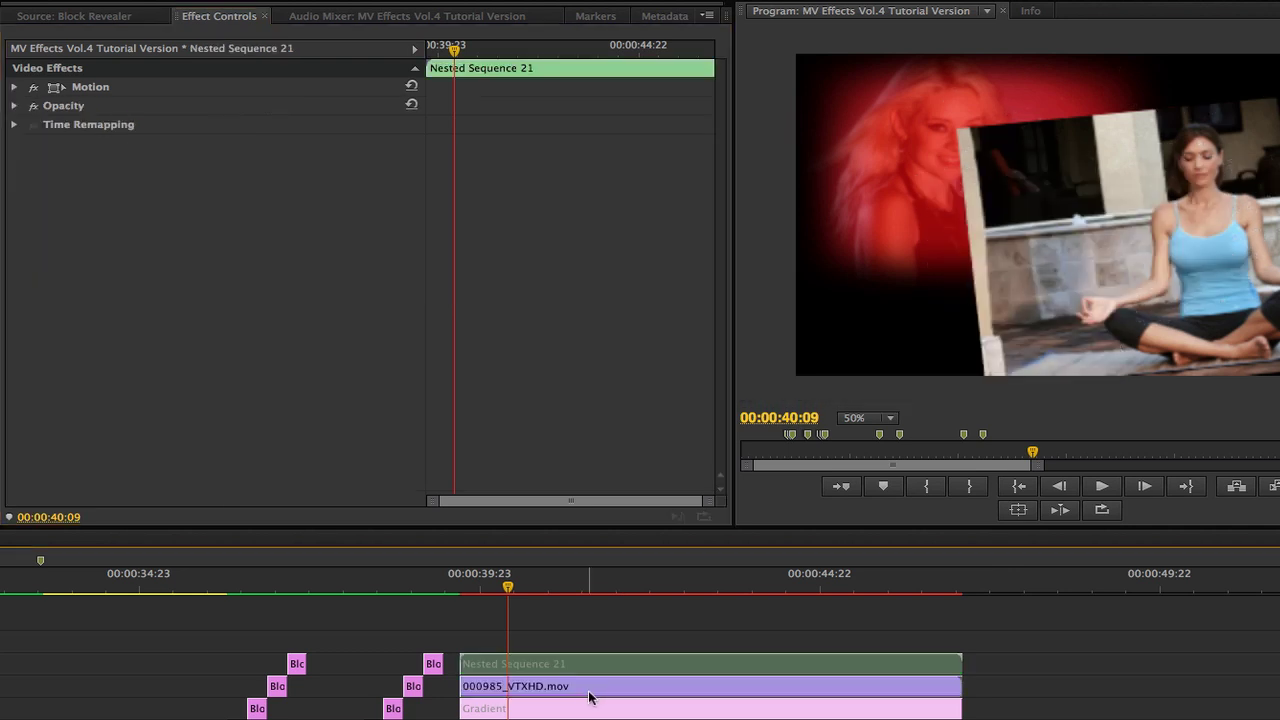
{"action": "left_click", "coordinate": [588, 688]}
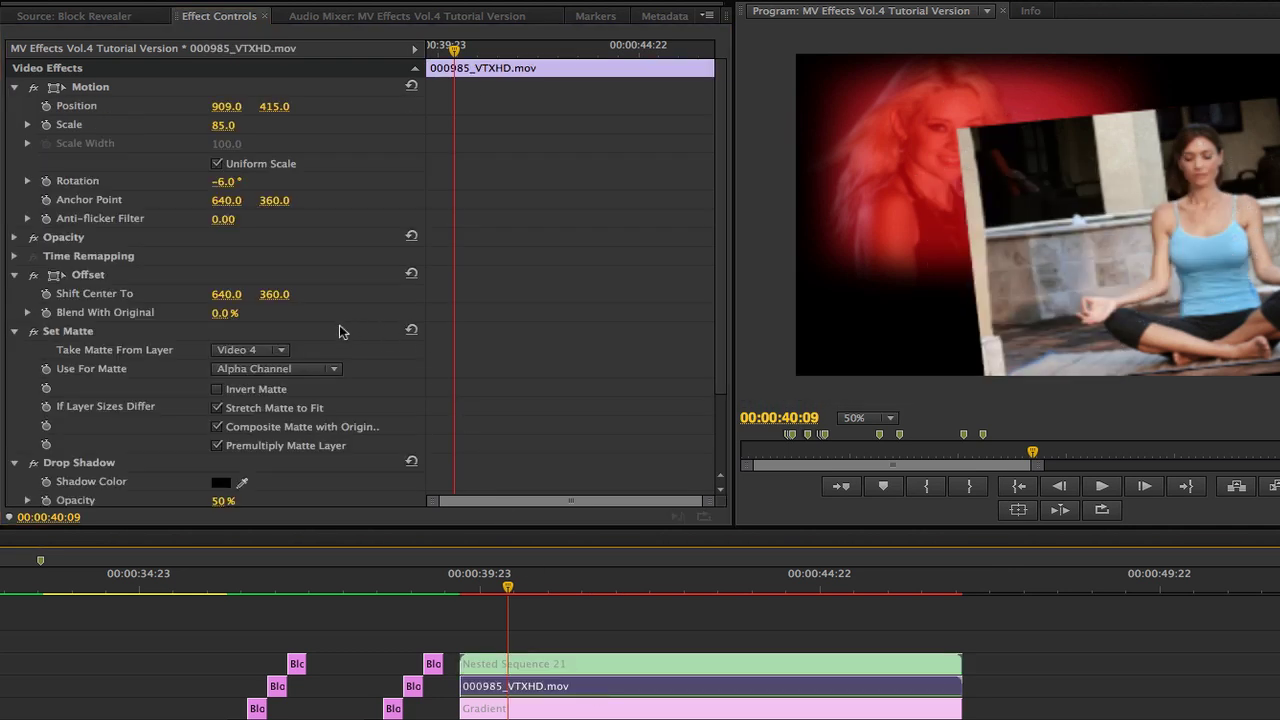
Step: Set the 000985 clip's Set Matte source layer to Video 5 and its Offset Shift Center To vertical value to 472
{"action": "left_click", "coordinate": [262, 350]}
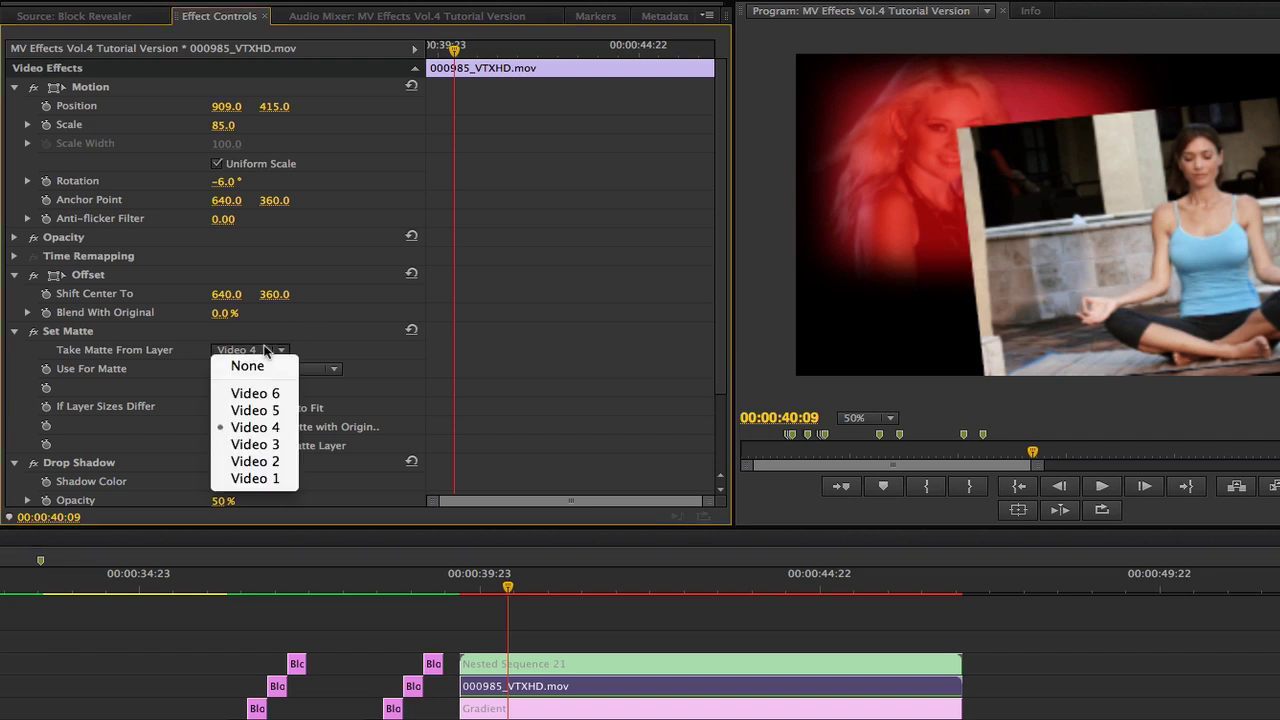
{"action": "left_click", "coordinate": [256, 410]}
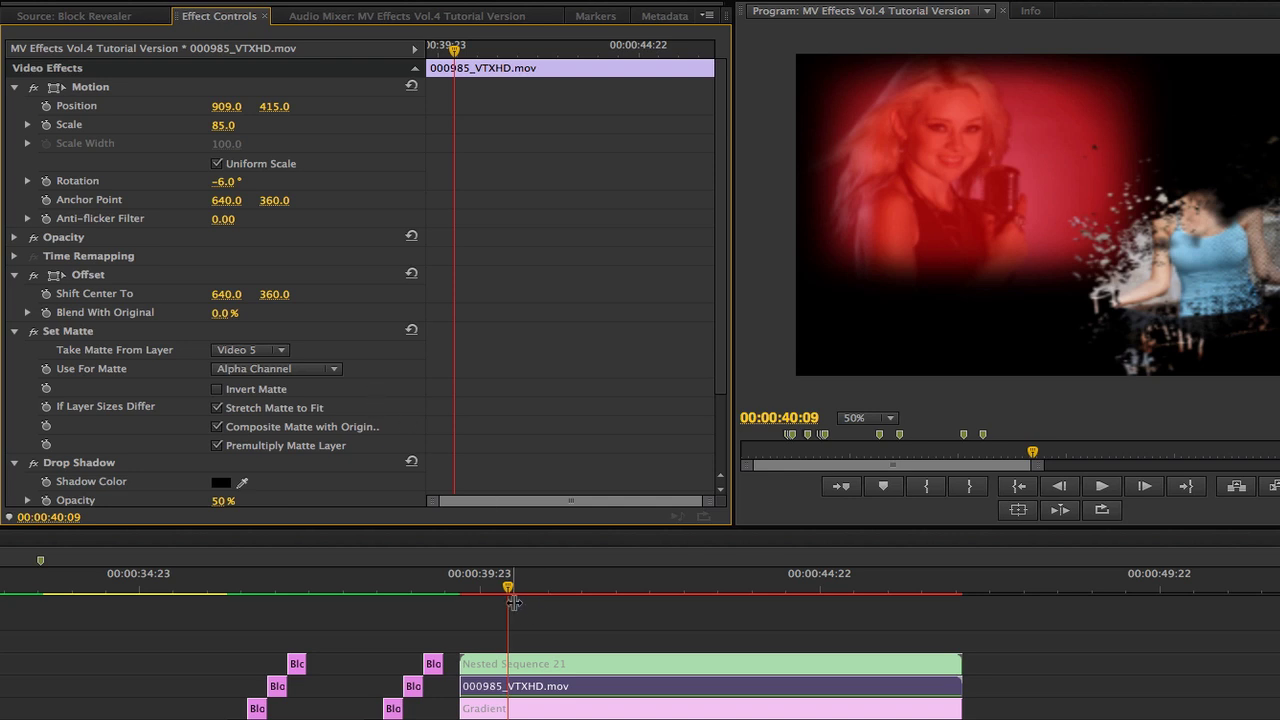
{"action": "left_click_drag", "start_coordinate": [510, 588], "coordinate": [541, 588]}
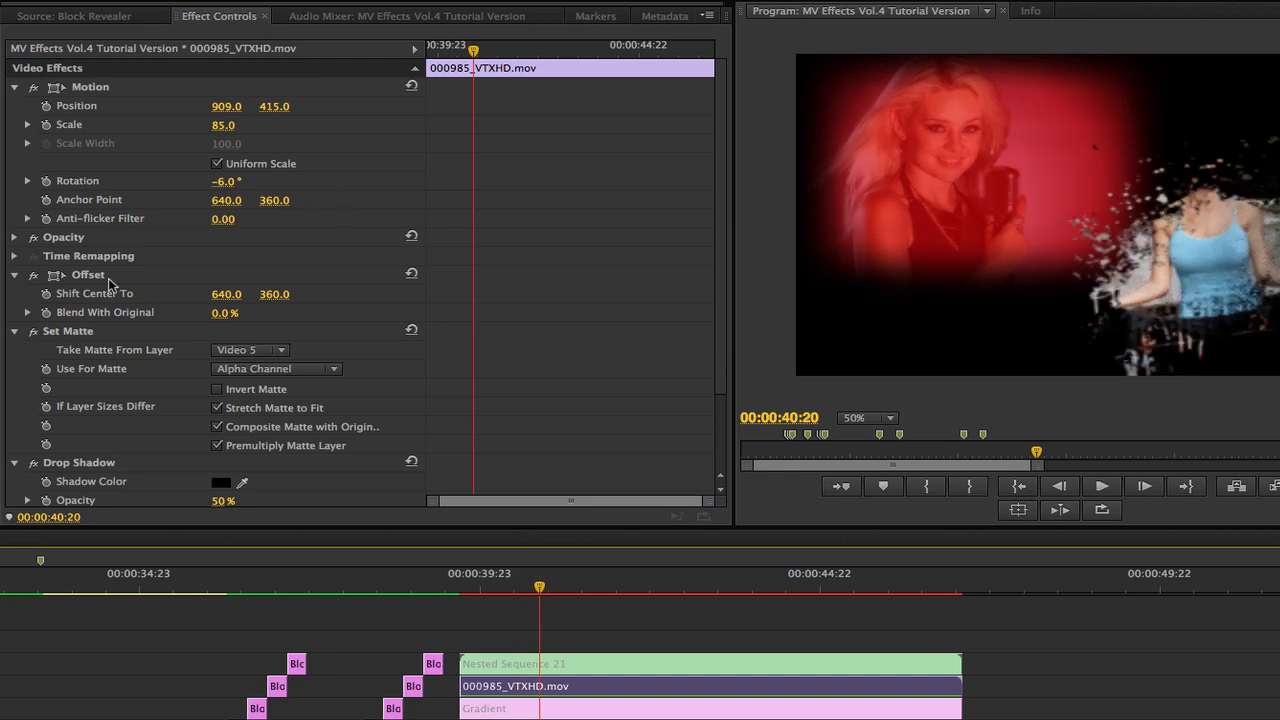
{"action": "left_click", "coordinate": [278, 294]}
{"action": "type", "text": "472"}
{"action": "key", "text": "Return"}
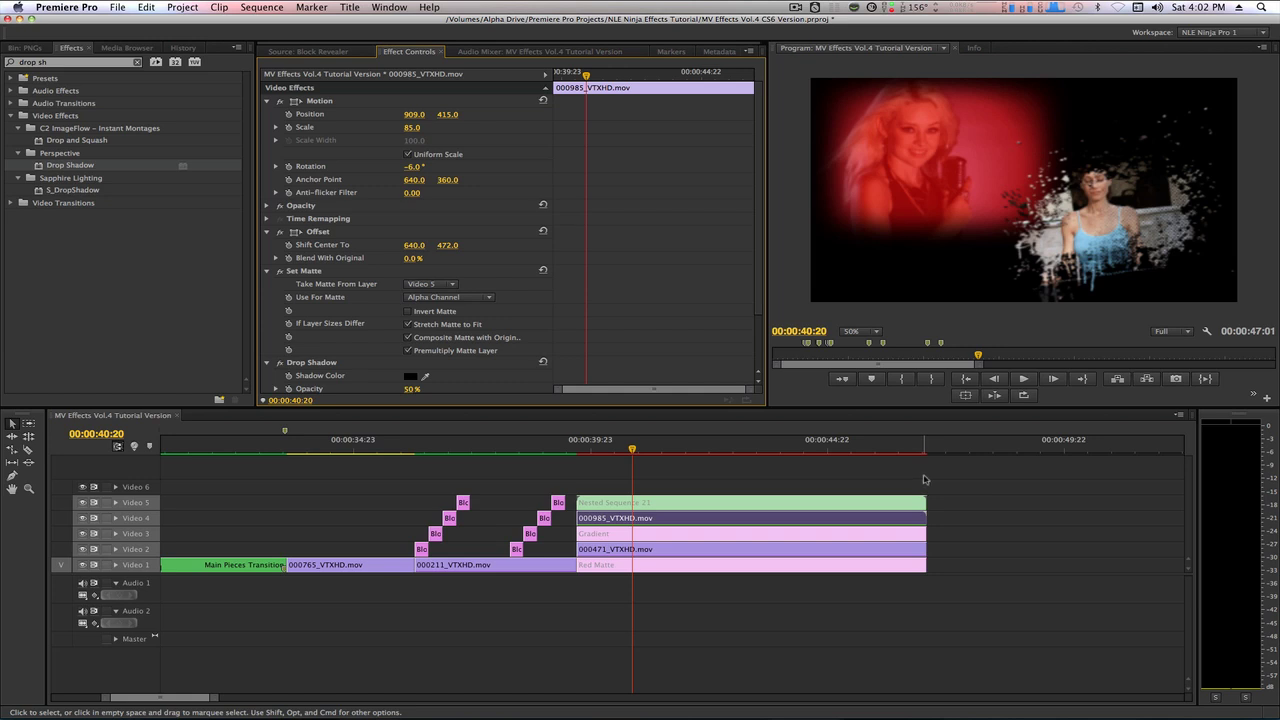
Step: Nest the four layers stacked above Red Matte into one sequence and move that nested sequence to Video 3
{"action": "left_click_drag", "start_coordinate": [923, 485], "coordinate": [726, 546]}
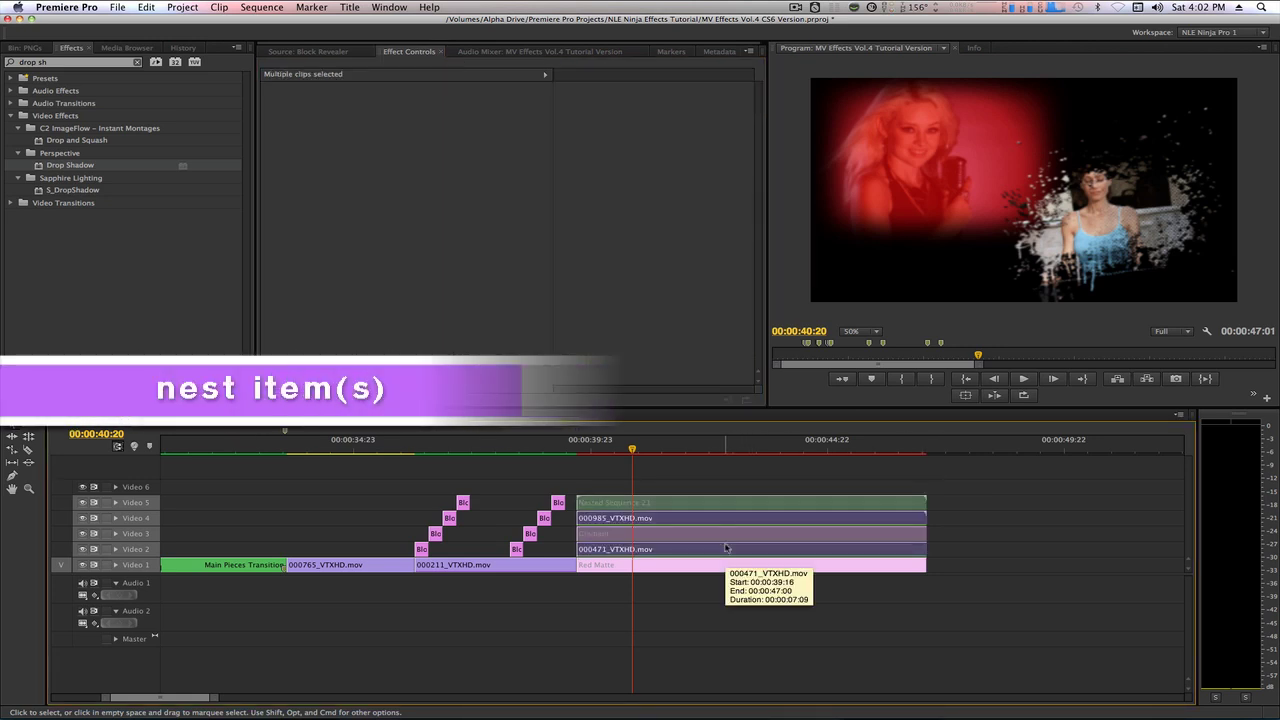
{"action": "key", "text": "alt+c"}
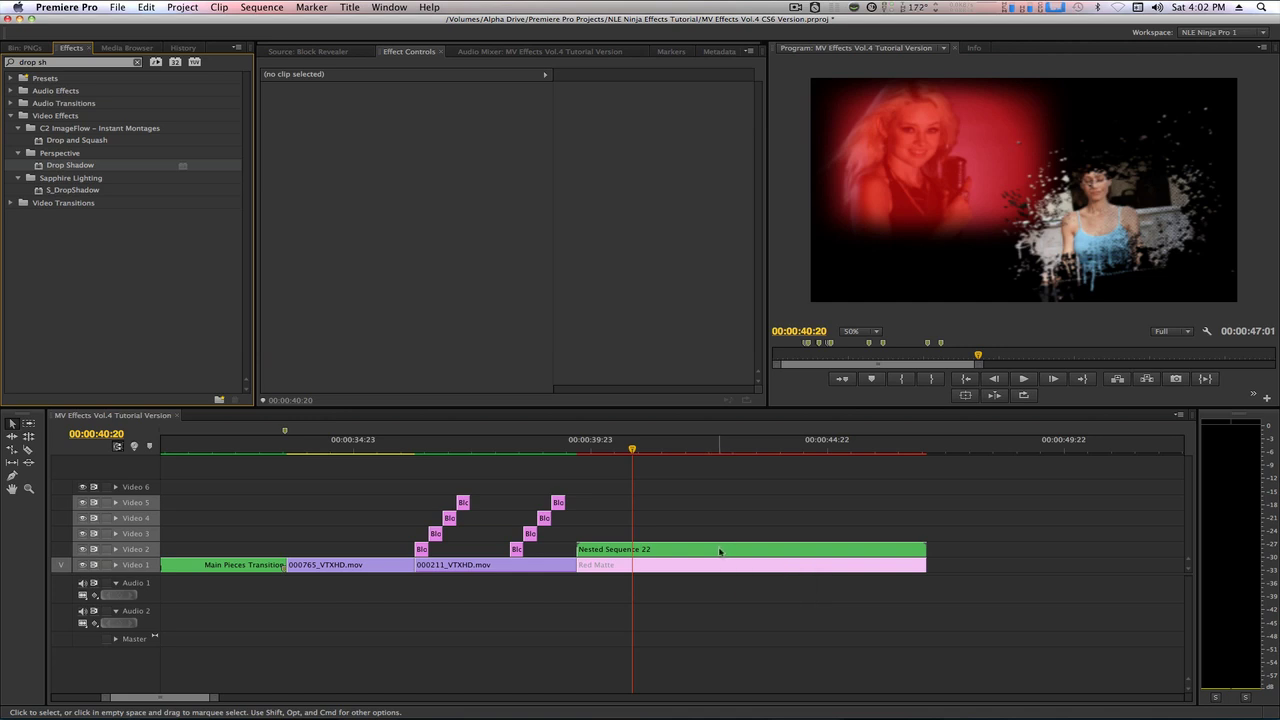
{"action": "left_click_drag", "start_coordinate": [714, 551], "coordinate": [709, 537]}
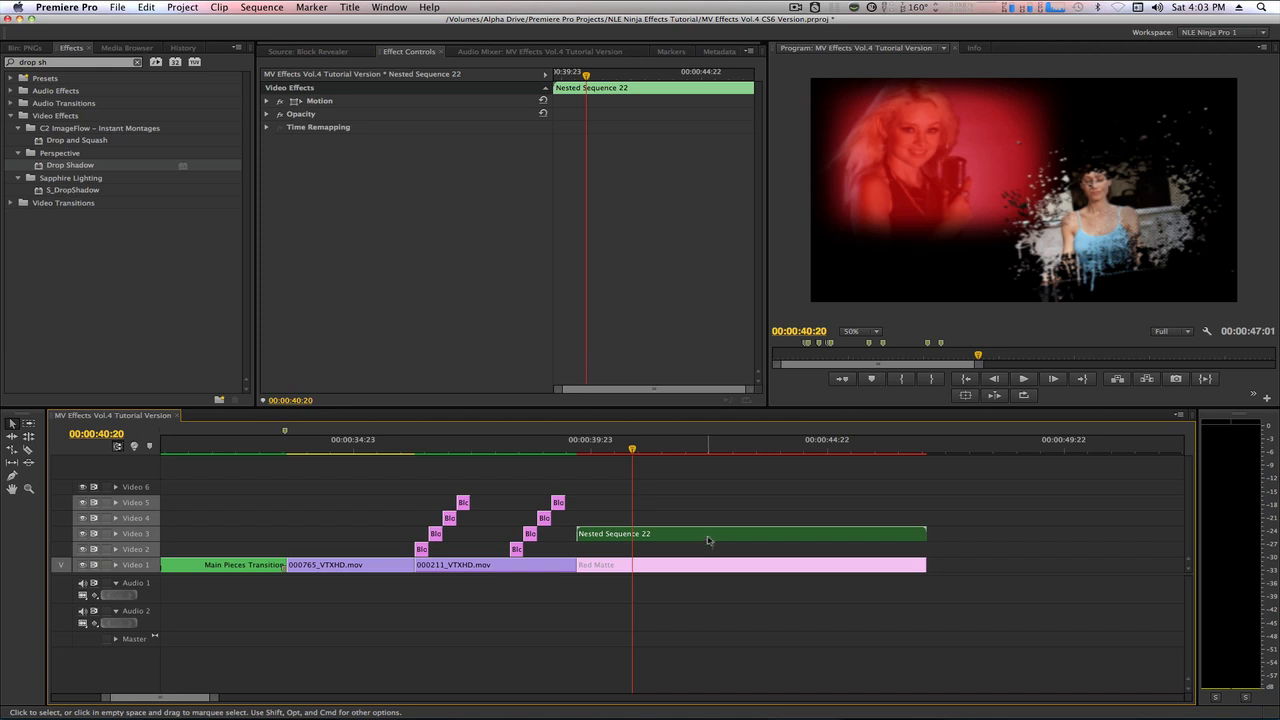
Step: Enable the Red Matte clip on Video 1 and apply the Ramp effect to it
{"action": "left_click", "coordinate": [703, 566]}
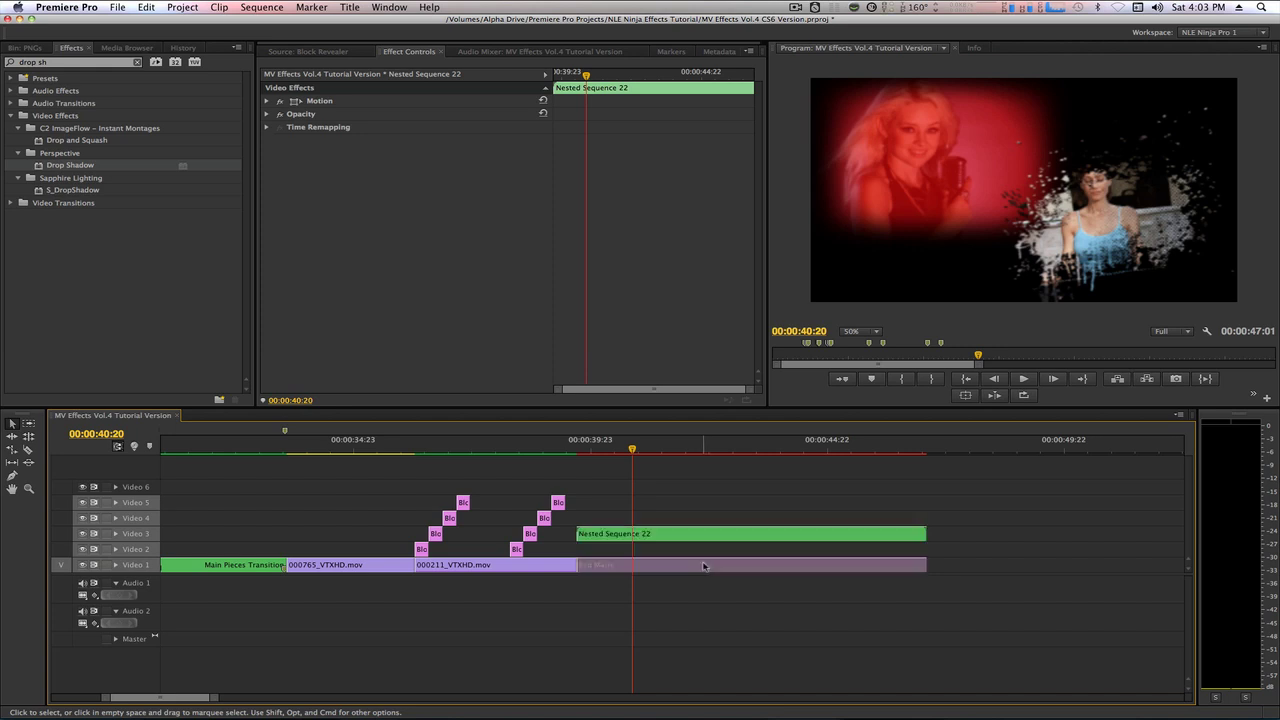
{"action": "key", "text": "shift+e"}
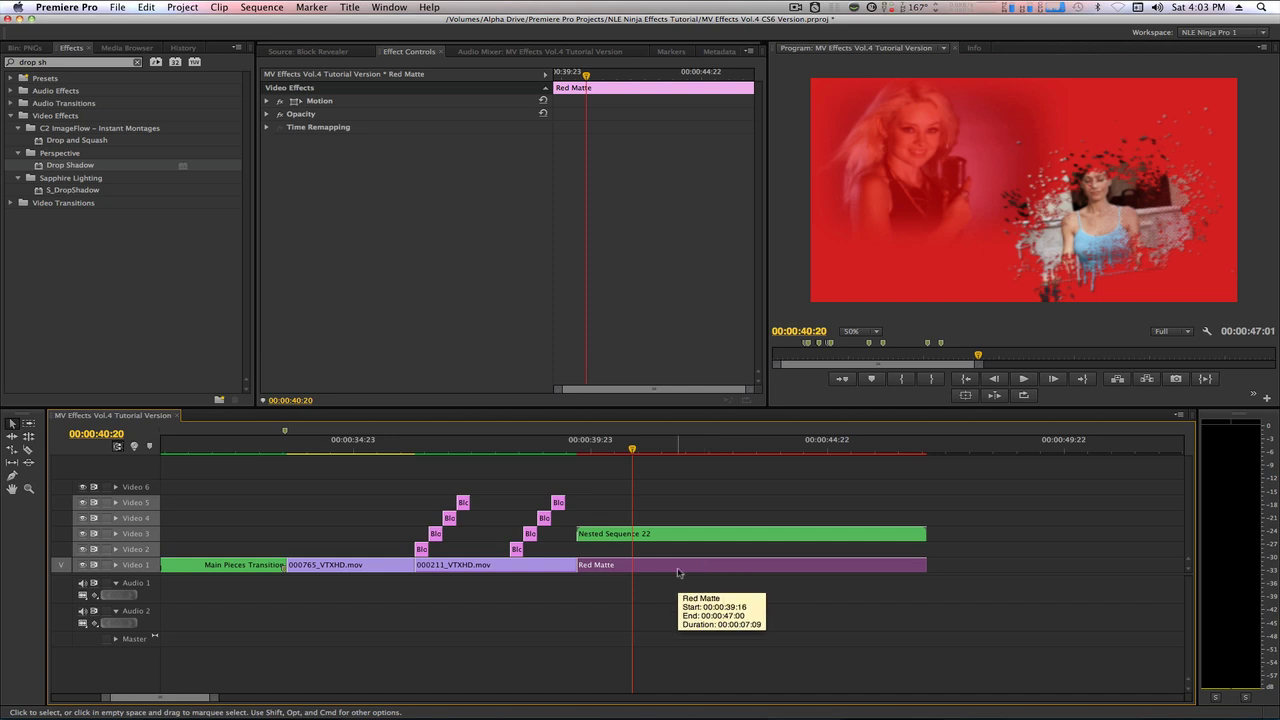
{"action": "left_click", "coordinate": [76, 63]}
{"action": "type", "text": "ramp"}
{"action": "left_click_drag", "start_coordinate": [37, 145], "coordinate": [477, 330]}
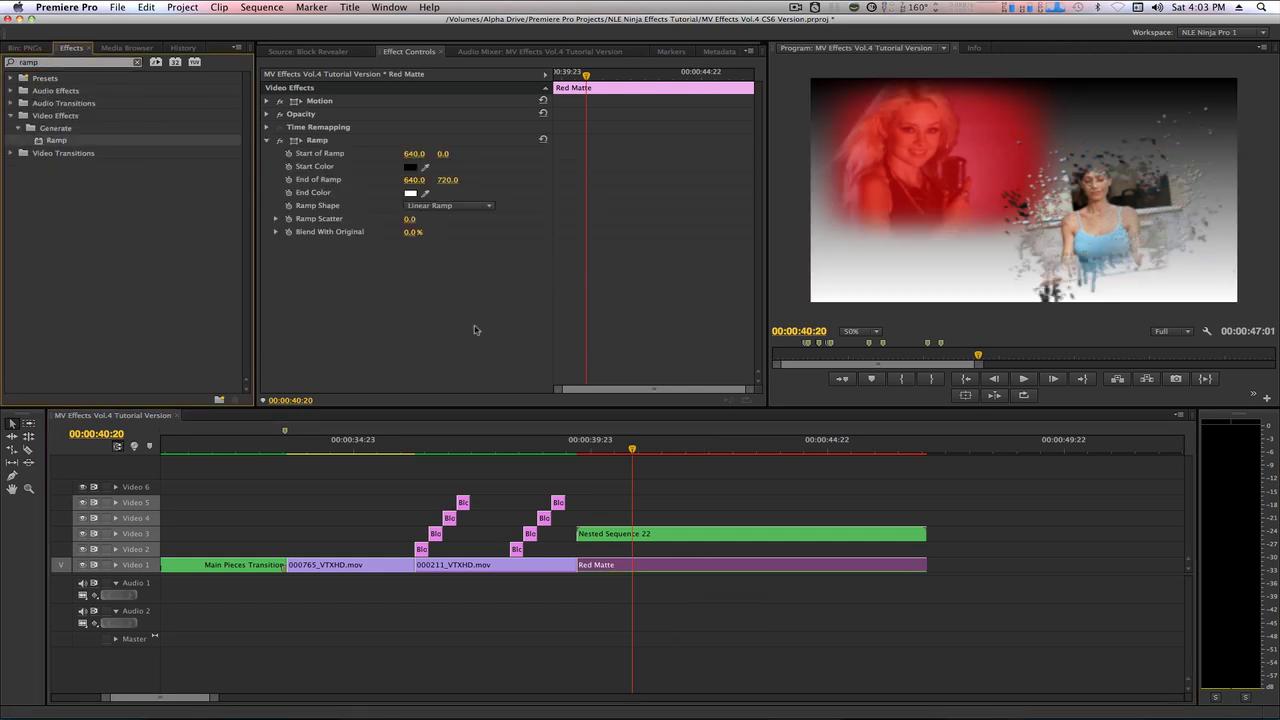
Step: Change the Red Matte's Ramp Shape to Radial Ramp
{"action": "left_click", "coordinate": [413, 54]}
{"action": "left_click", "coordinate": [482, 206]}
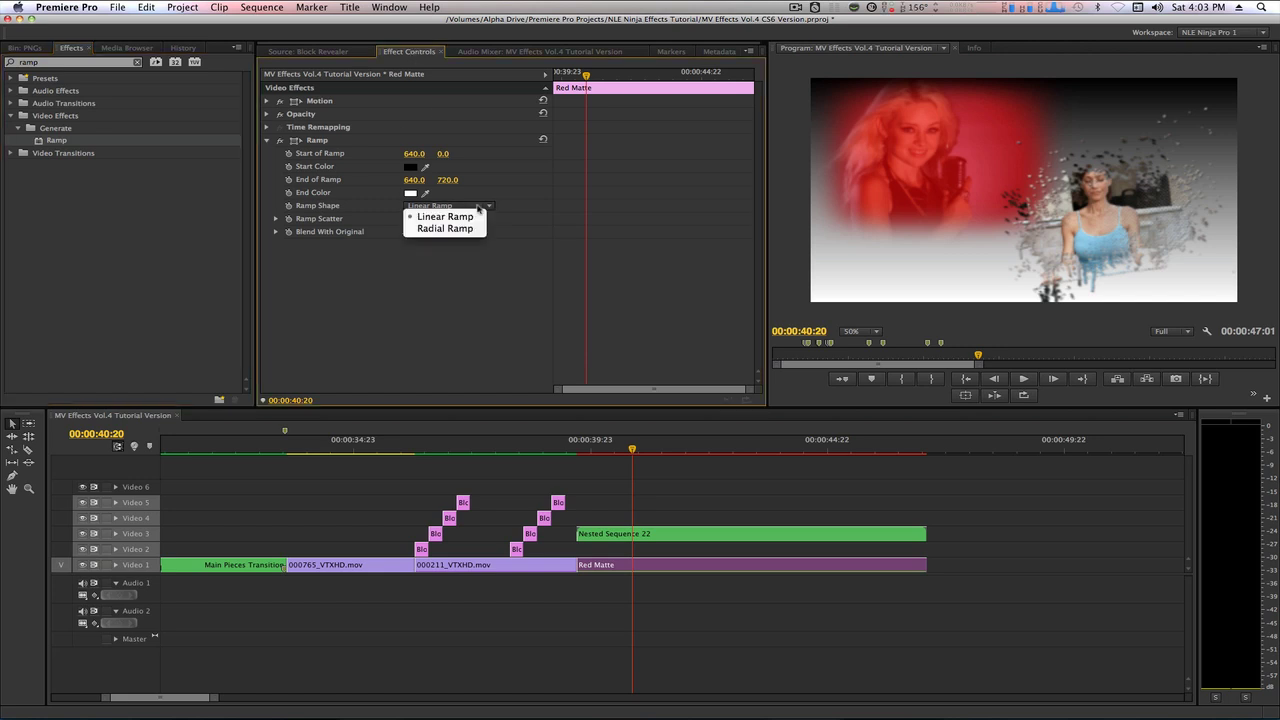
{"action": "left_click", "coordinate": [468, 229]}
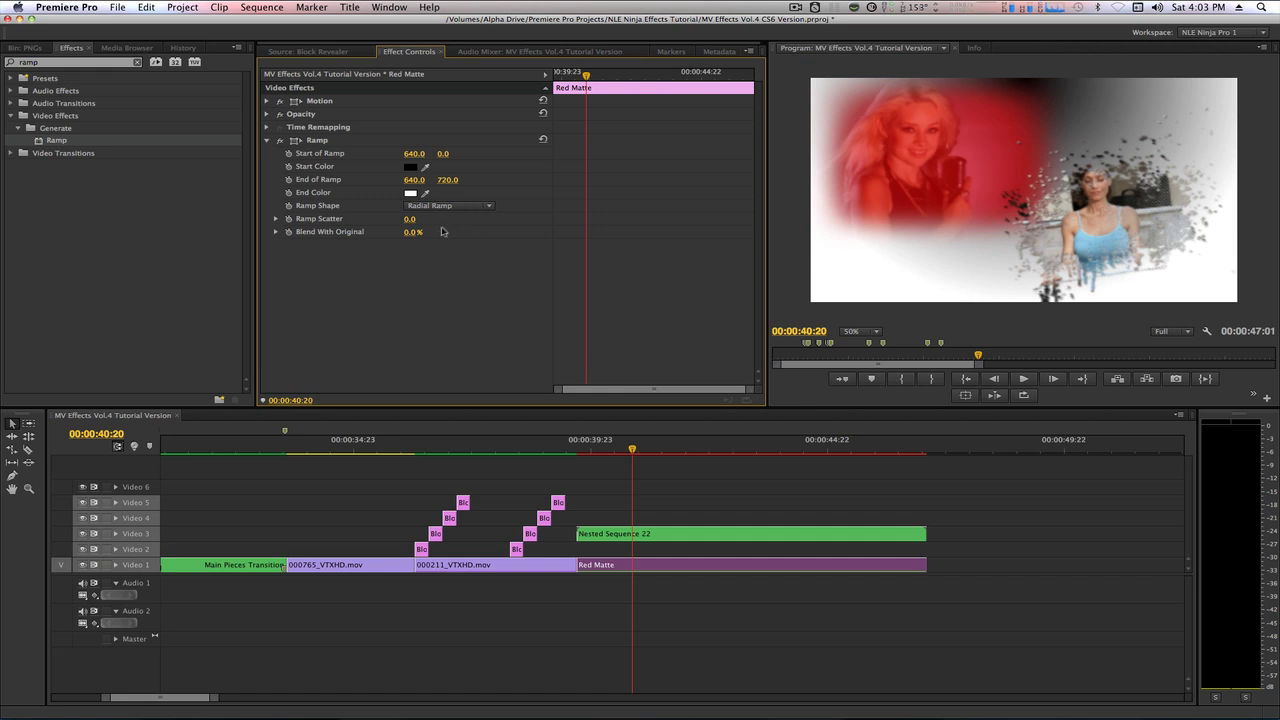
Step: Set the Red Matte Ramp's Start Color to red and its End Color to black
{"action": "left_click", "coordinate": [410, 167]}
{"action": "double_click", "coordinate": [720, 336]}
{"action": "type", "text": "000C60"}
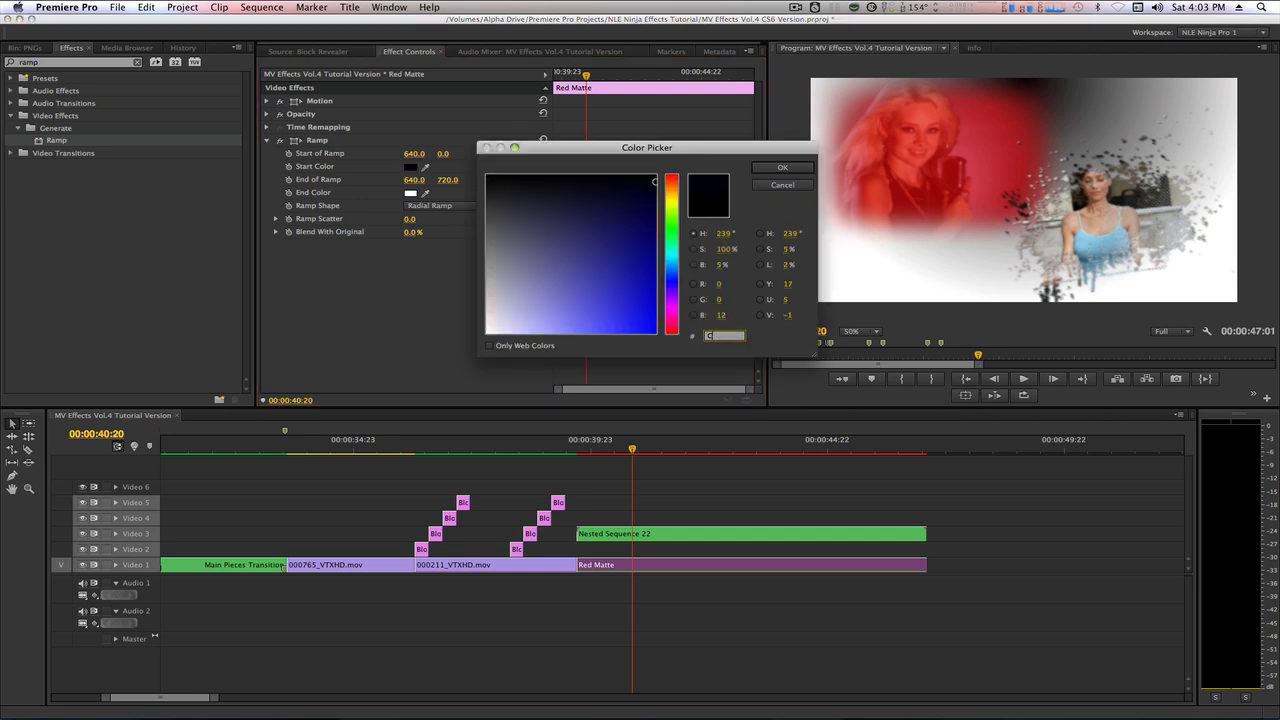
{"action": "type", "text": "000"}
{"action": "key", "text": "Return"}
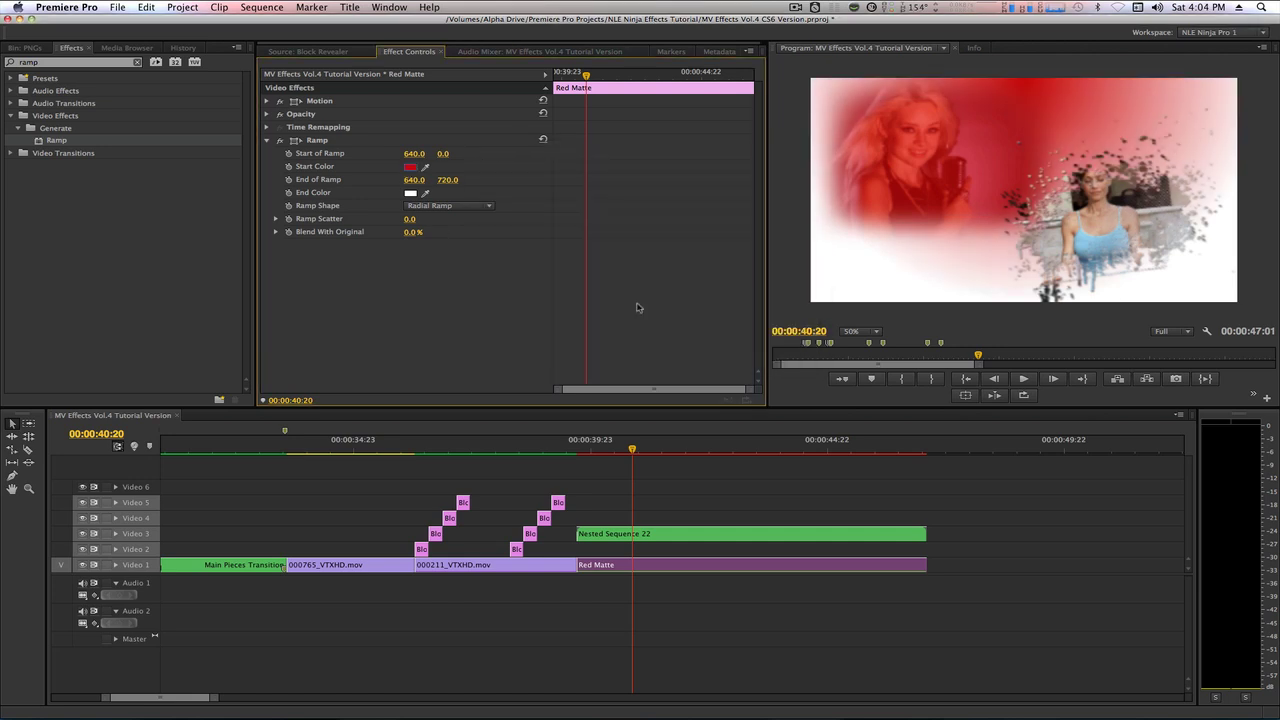
{"action": "left_click", "coordinate": [410, 193]}
{"action": "left_click", "coordinate": [537, 201]}
{"action": "left_click", "coordinate": [782, 167]}
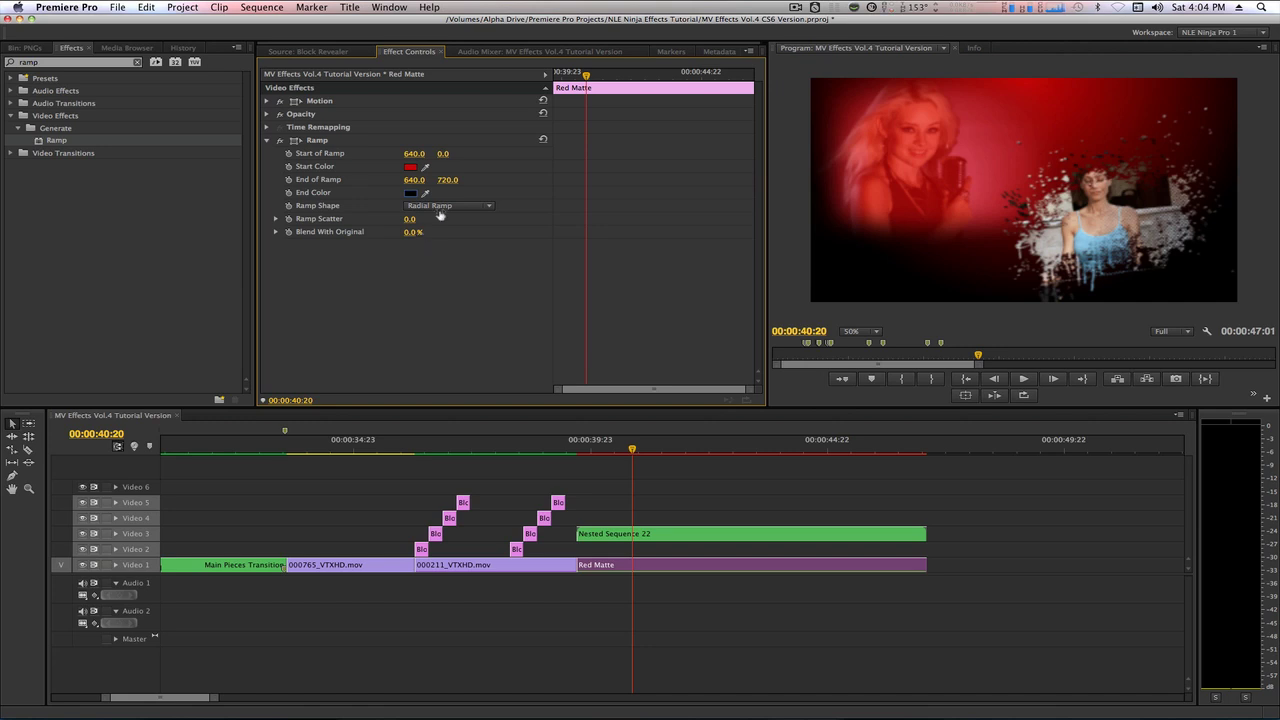
Step: Set the Red Matte Ramp's vertical positions to 272 for Start of Ramp and 914 for End of Ramp
{"action": "left_click", "coordinate": [442, 154]}
{"action": "type", "text": "272"}
{"action": "key", "text": "Return"}
{"action": "left_click", "coordinate": [447, 180]}
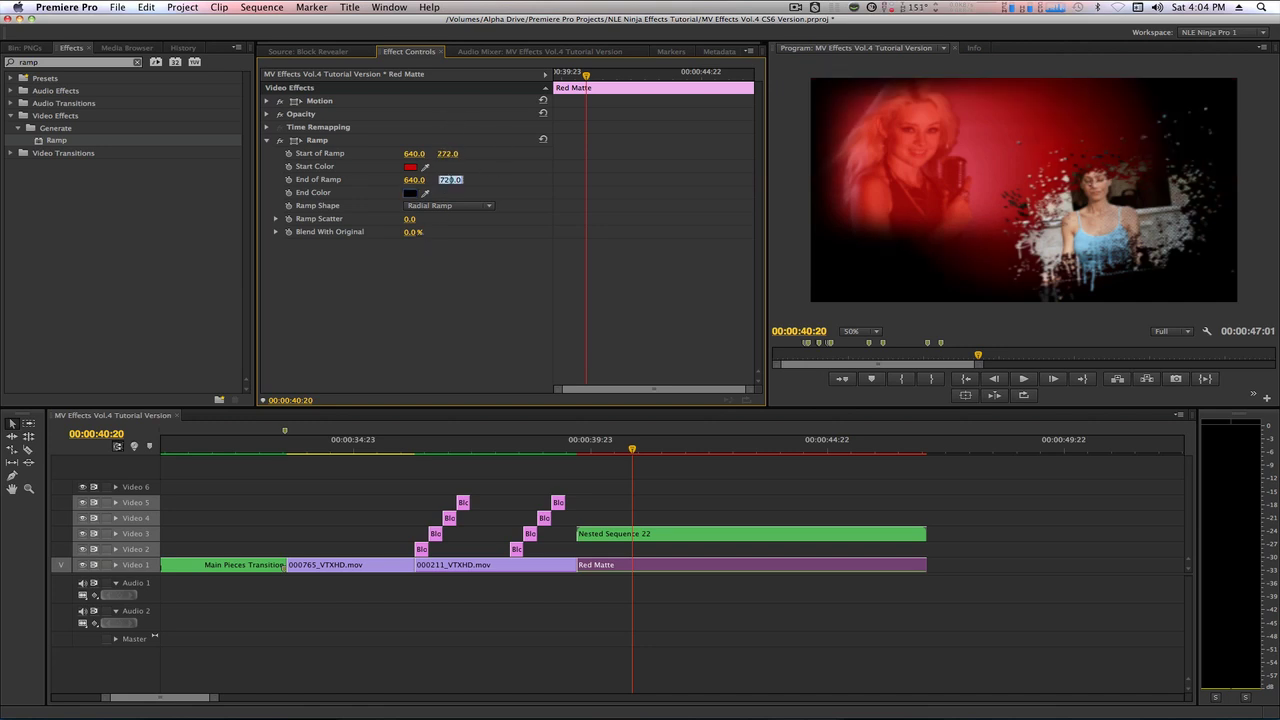
{"action": "type", "text": "914"}
{"action": "key", "text": "Return"}
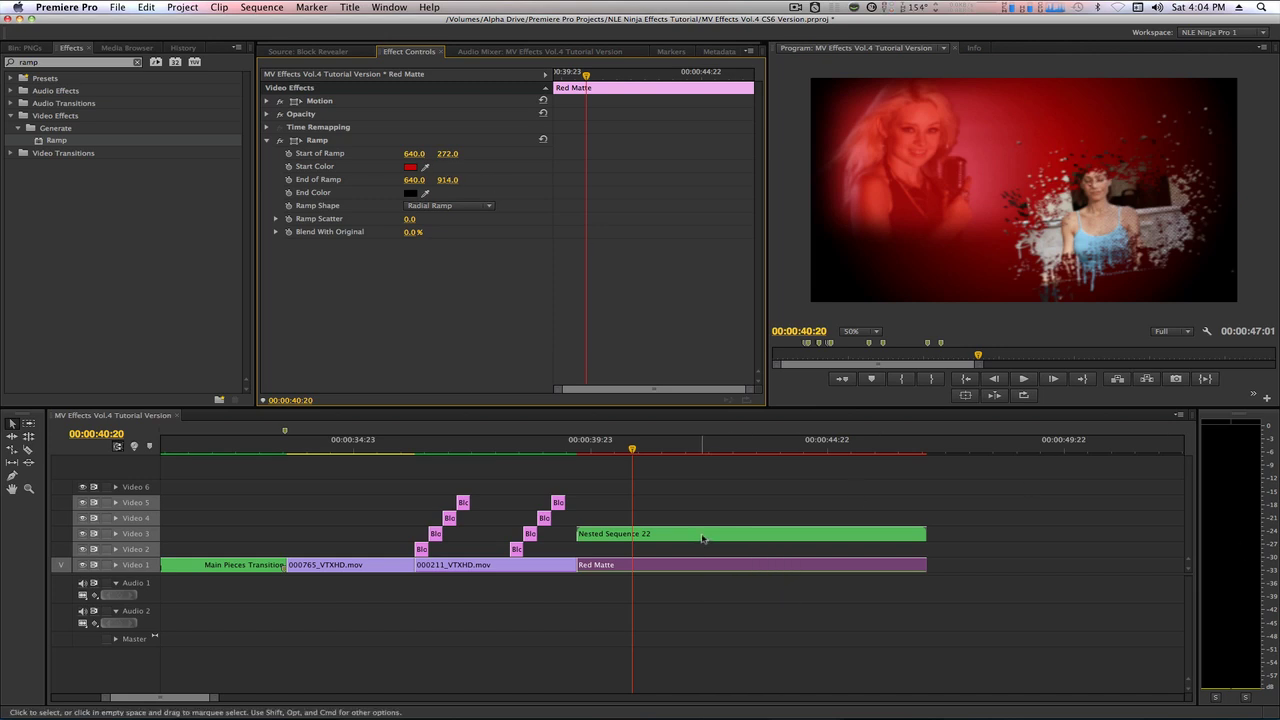
Step: Raise Nested Sequence 22 to Video 4 and lay a new 1280 × 720 Black Video on Video 2 over the Red Matte's full length
{"action": "left_click_drag", "start_coordinate": [702, 538], "coordinate": [704, 521]}
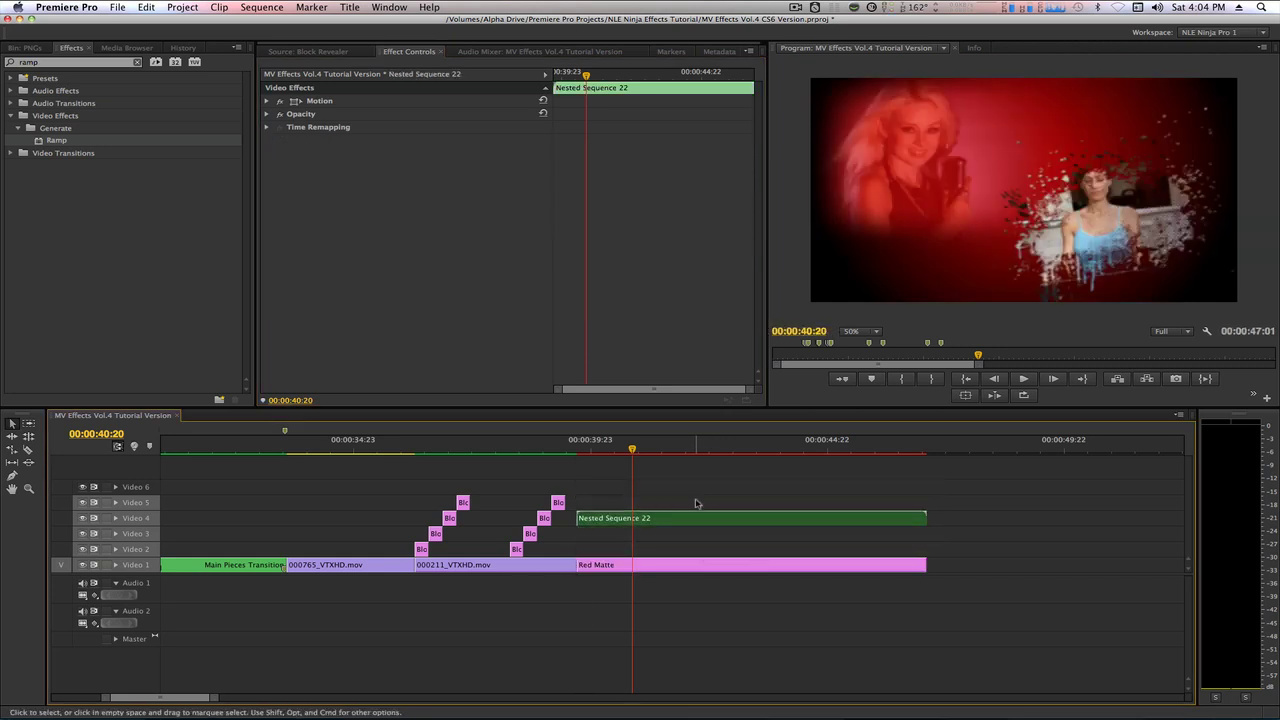
{"action": "key", "text": "shift+1"}
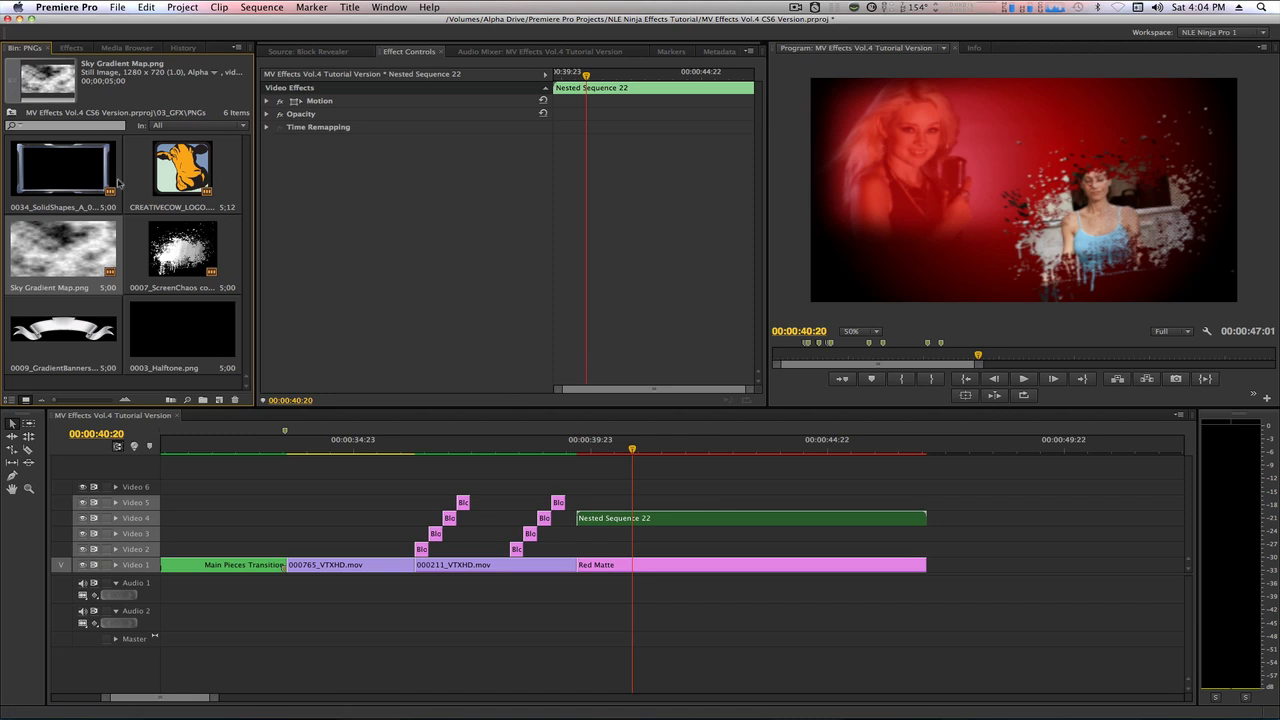
{"action": "key", "text": "super+Page_Up"}
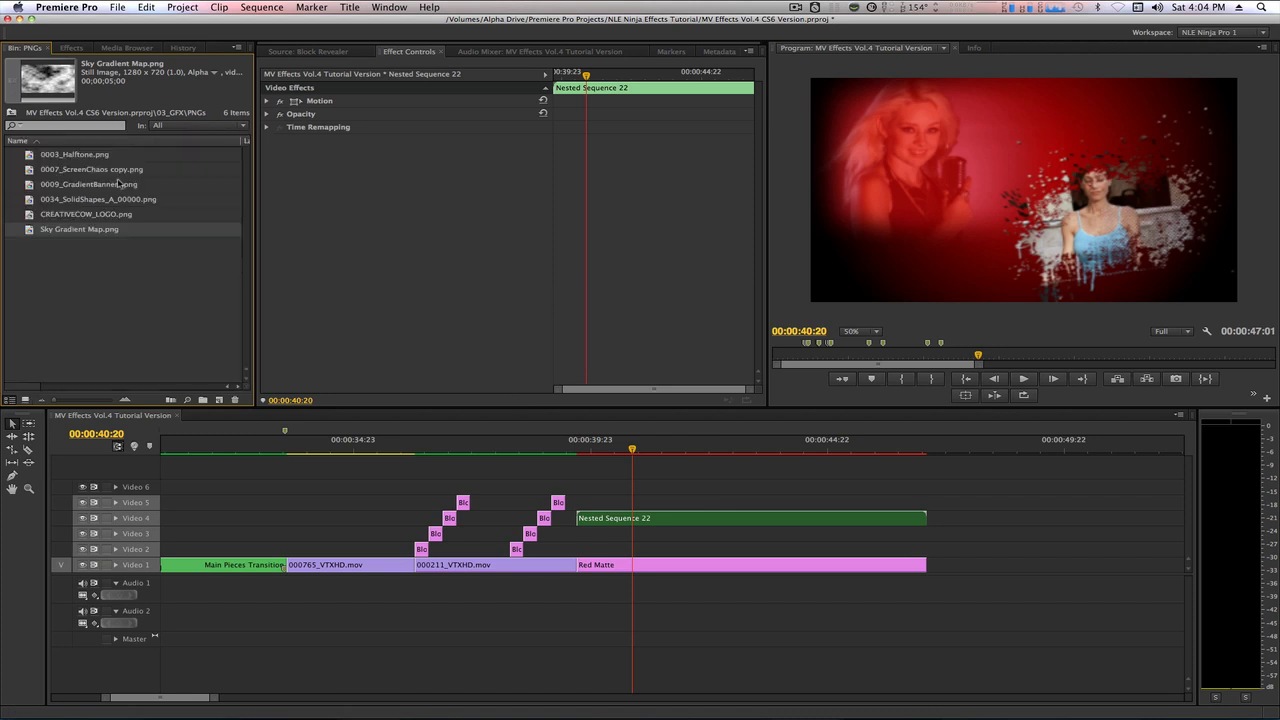
{"action": "left_click", "coordinate": [220, 400]}
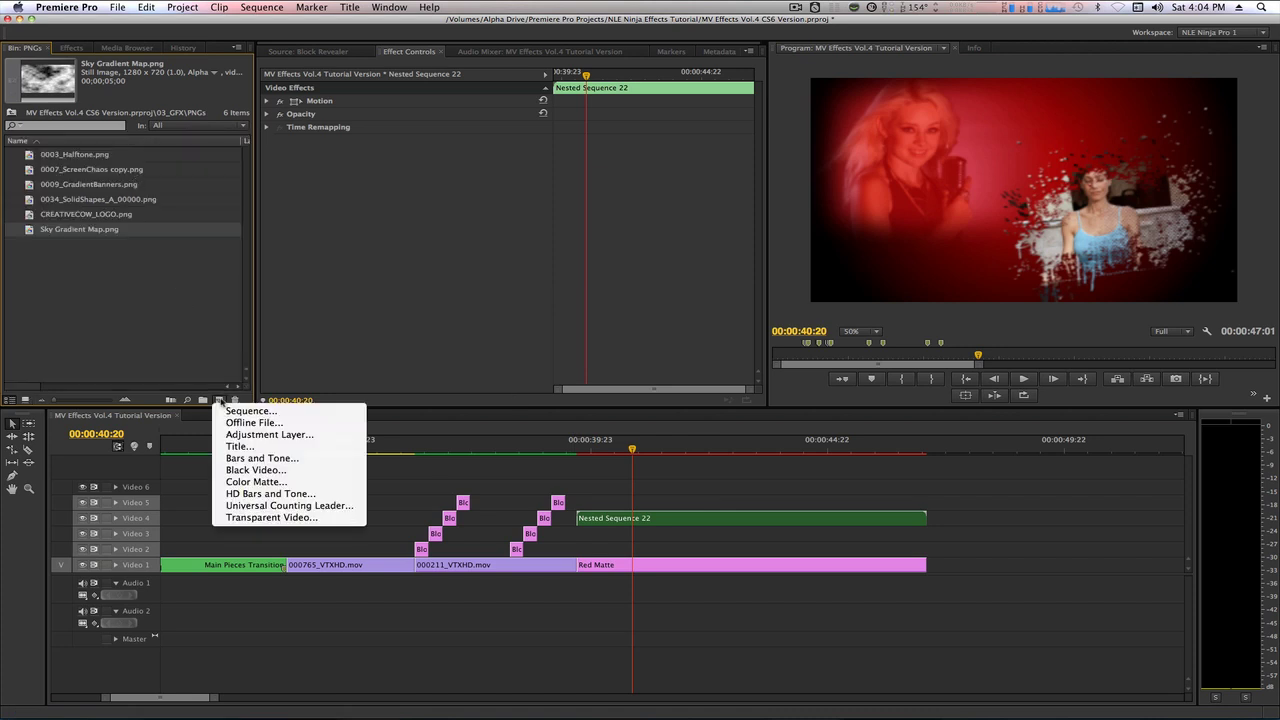
{"action": "left_click", "coordinate": [250, 470]}
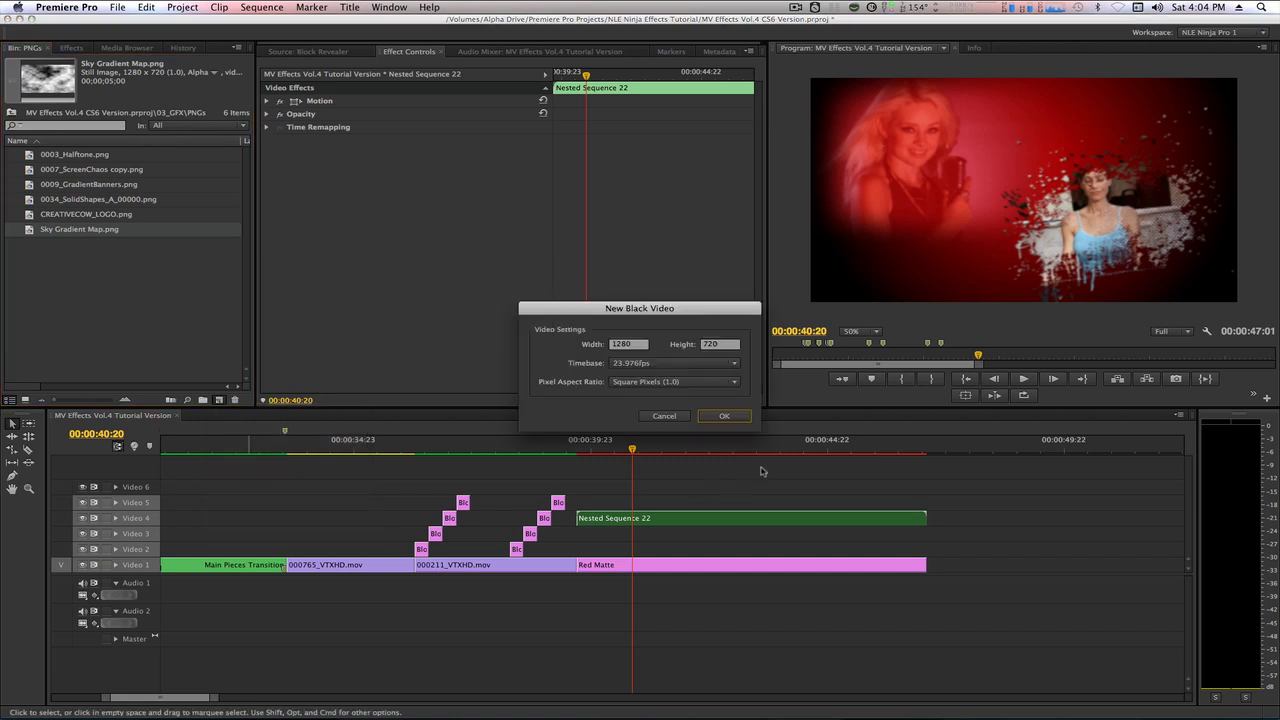
{"action": "left_click", "coordinate": [725, 416]}
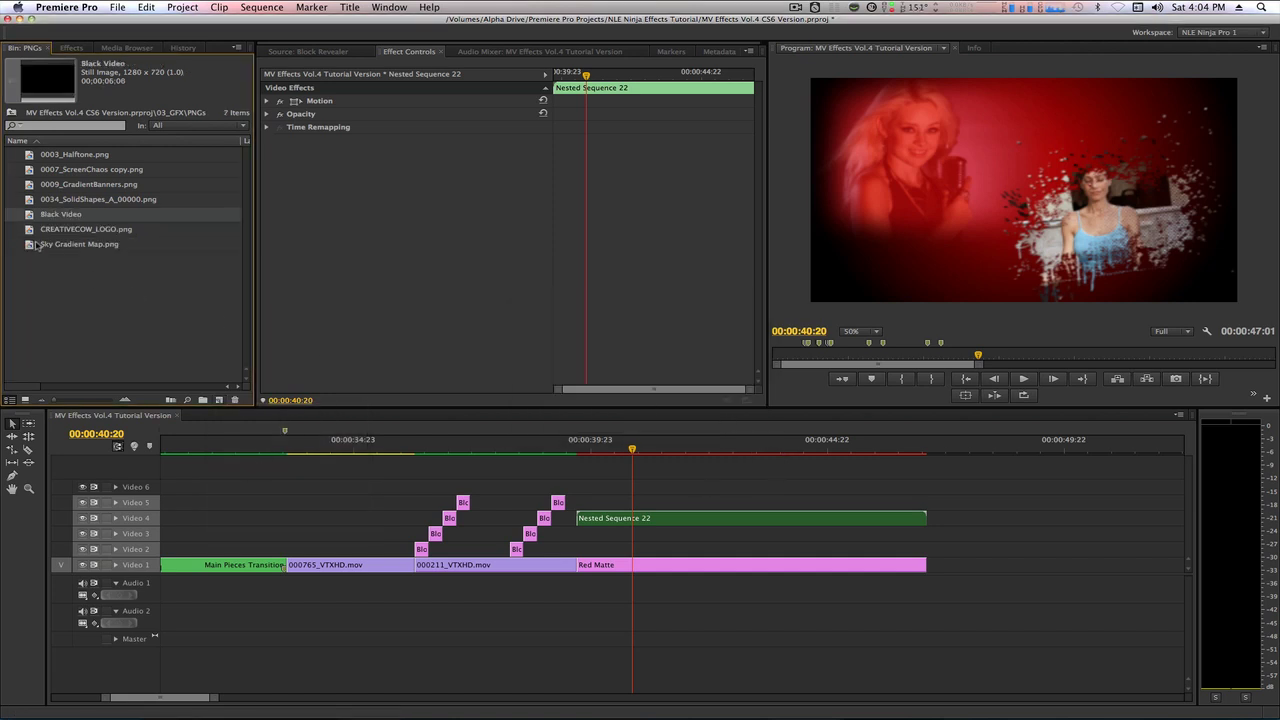
{"action": "left_click_drag", "start_coordinate": [28, 218], "coordinate": [588, 554]}
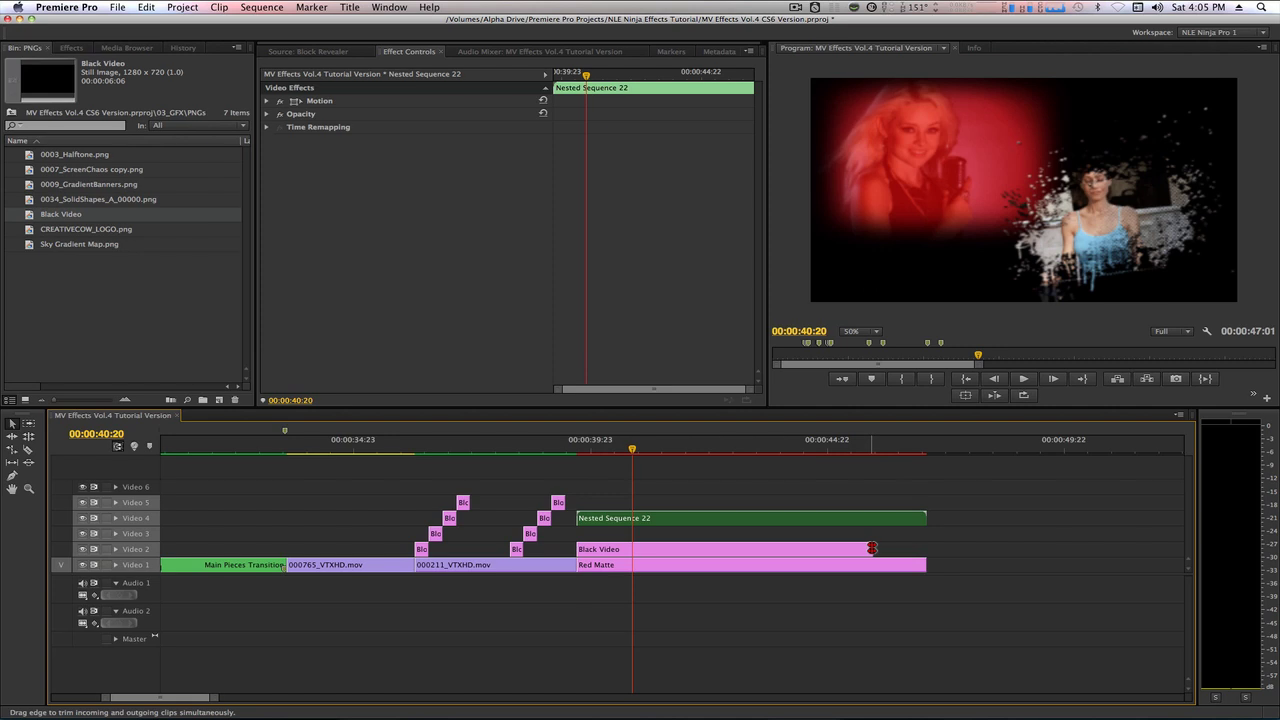
{"action": "left_click_drag", "start_coordinate": [872, 548], "coordinate": [927, 548]}
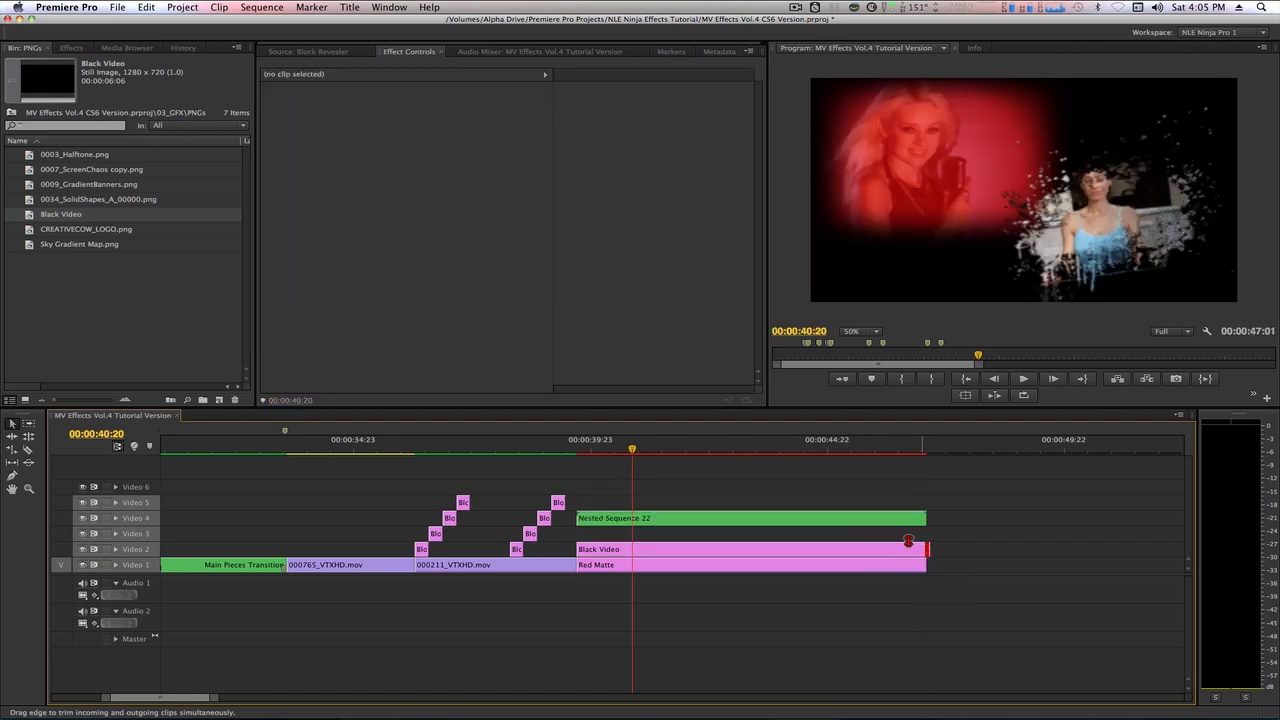
Step: Apply the Venetian Blinds video effect to the Black Video clip on Video 2
{"action": "left_click", "coordinate": [659, 549]}
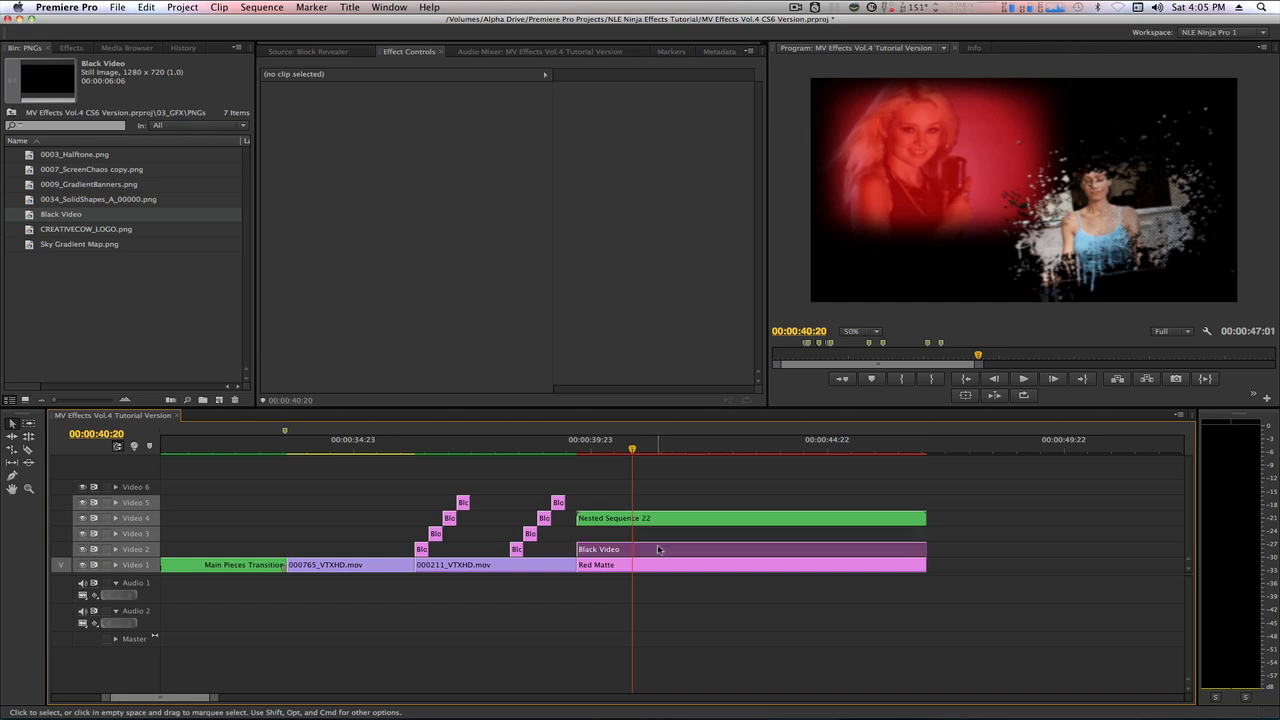
{"action": "key", "text": "shift+7"}
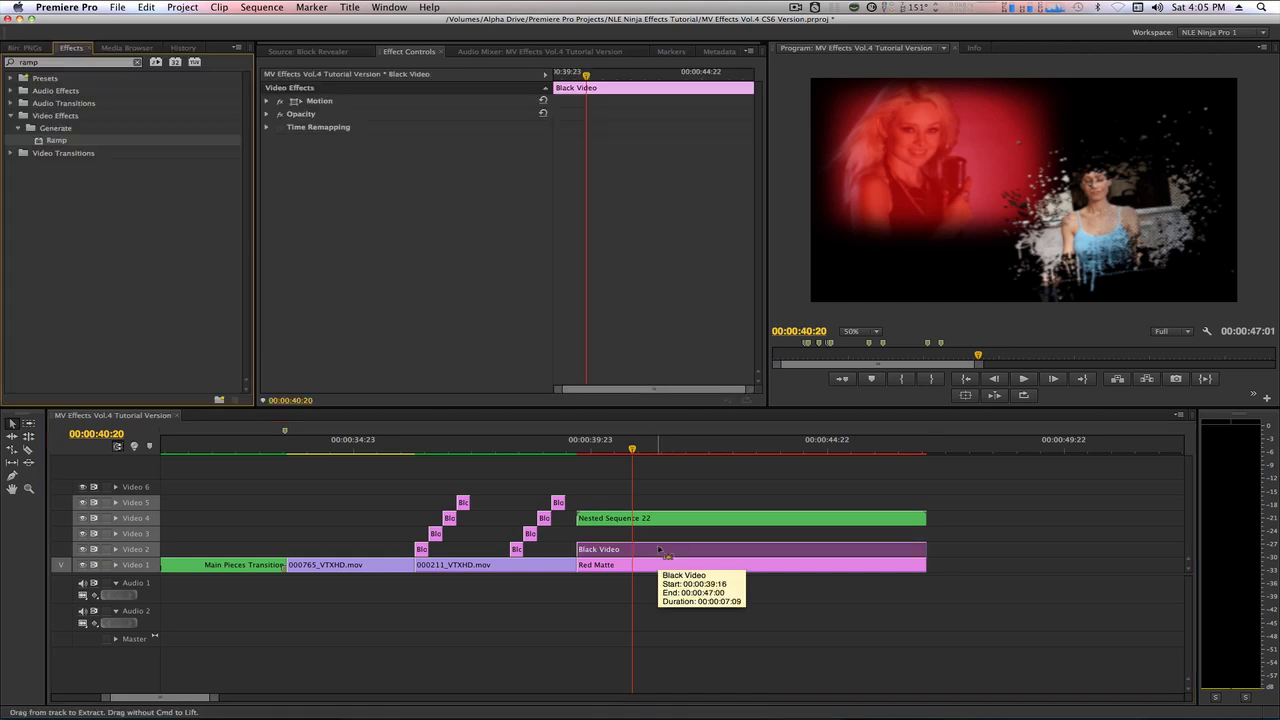
{"action": "left_click", "coordinate": [73, 62]}
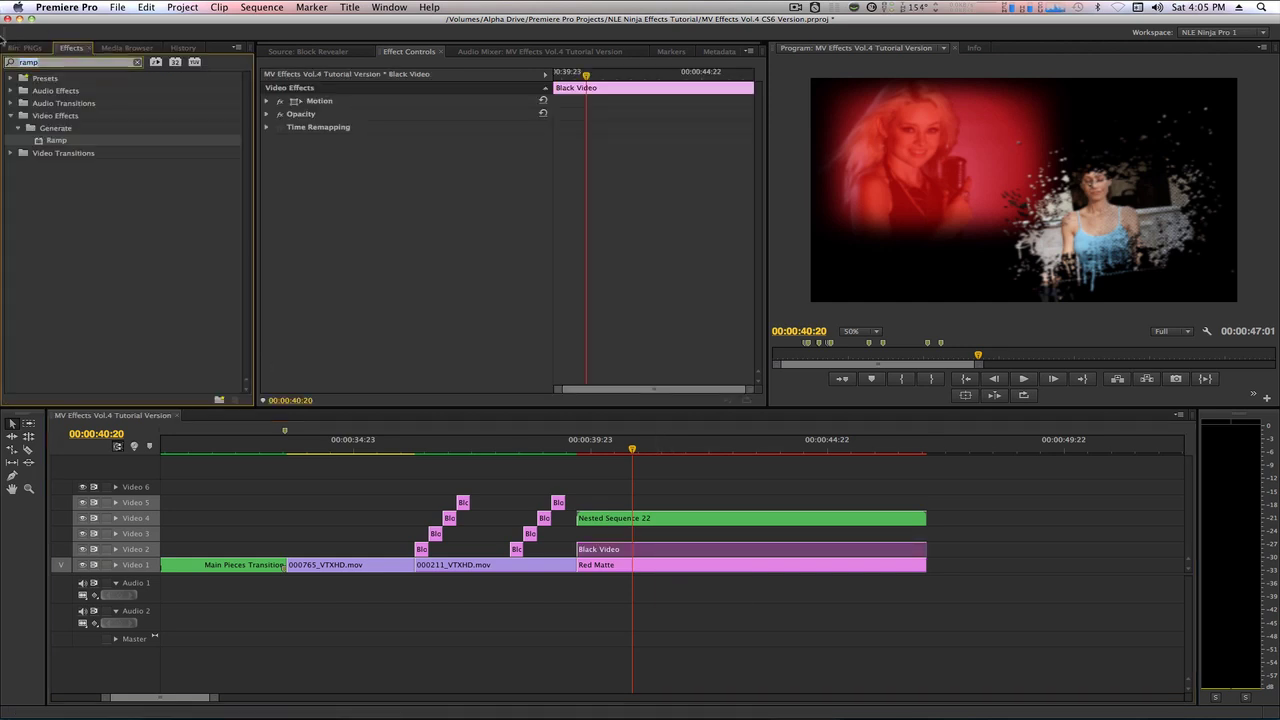
{"action": "type", "text": "venetian"}
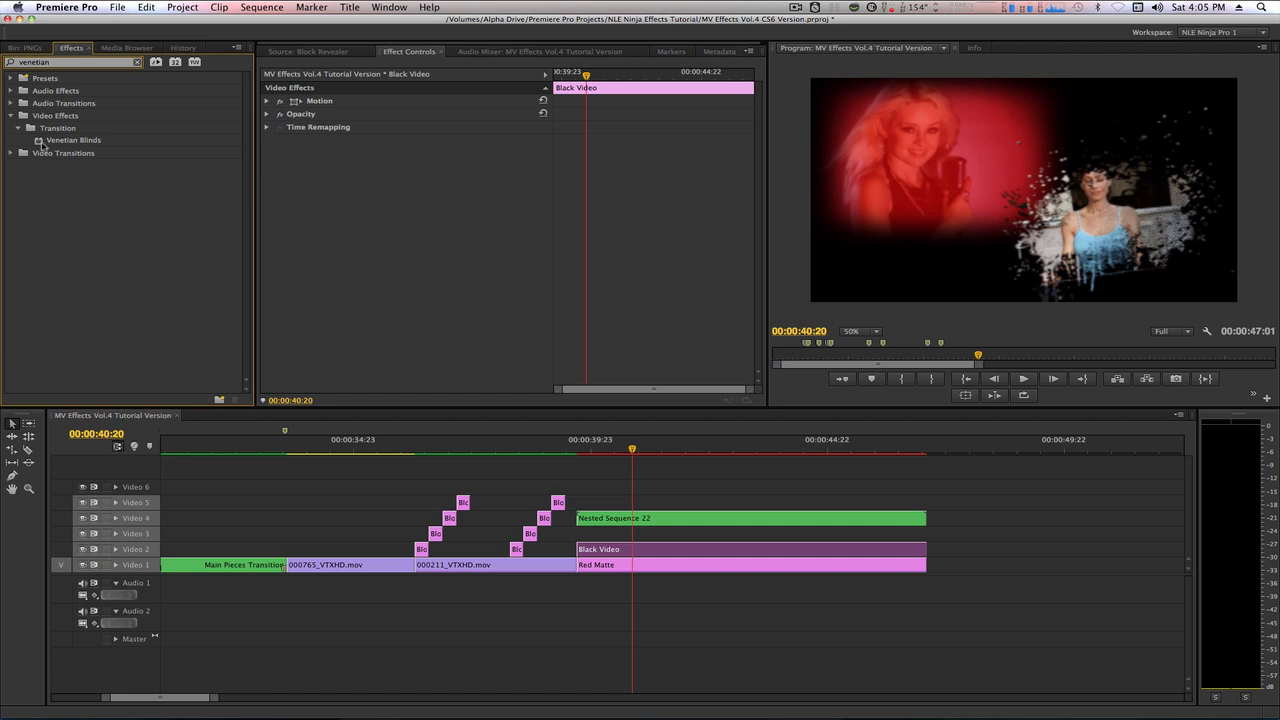
{"action": "double_click", "coordinate": [42, 143]}
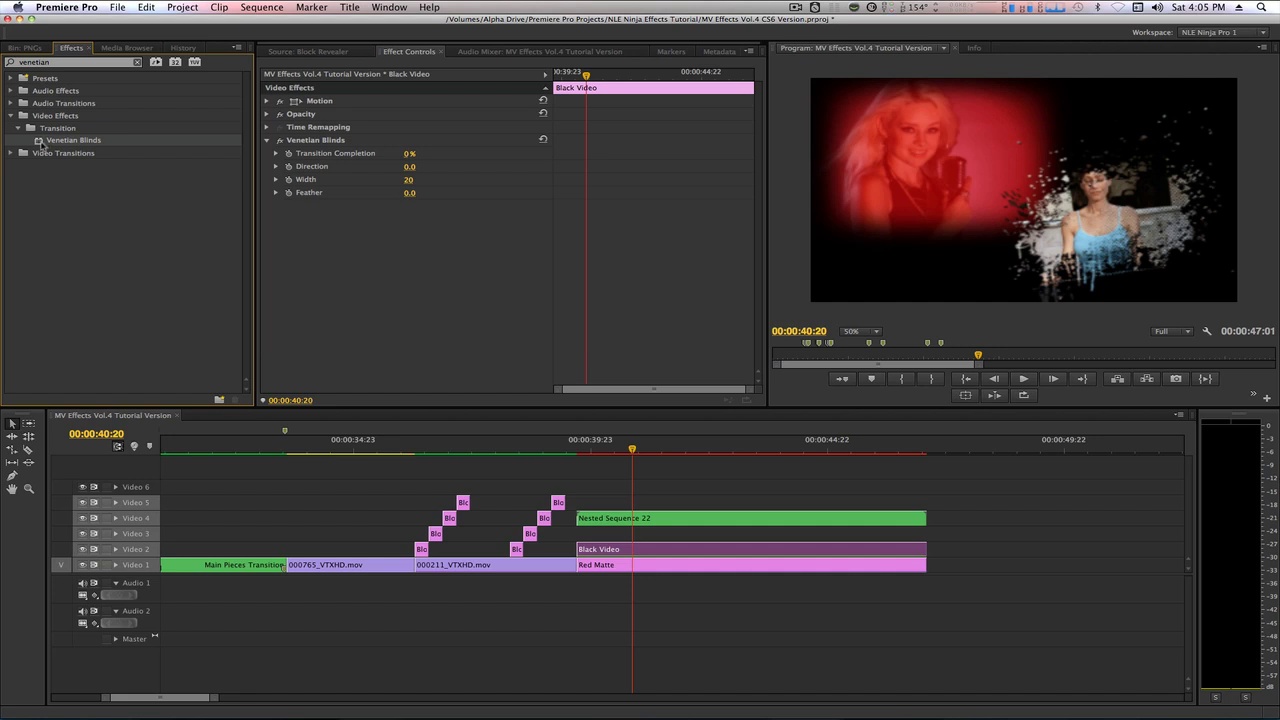
Step: Set the Black Video's Venetian Blinds to 45% Transition Completion, 26° Direction and a Width of 6
{"action": "left_click", "coordinate": [409, 154]}
{"action": "type", "text": "45"}
{"action": "left_click", "coordinate": [410, 166]}
{"action": "type", "text": "26"}
{"action": "key", "text": "Return"}
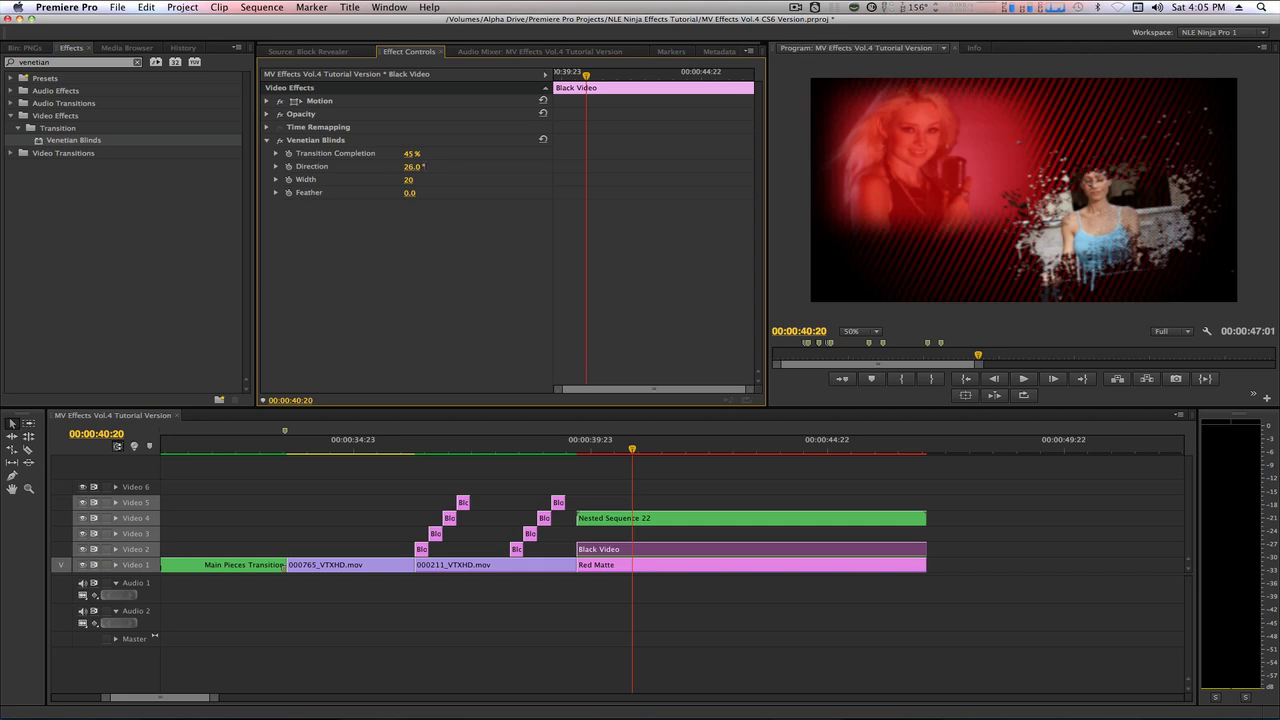
{"action": "left_click", "coordinate": [406, 180]}
{"action": "type", "text": "6"}
{"action": "key", "text": "Return"}
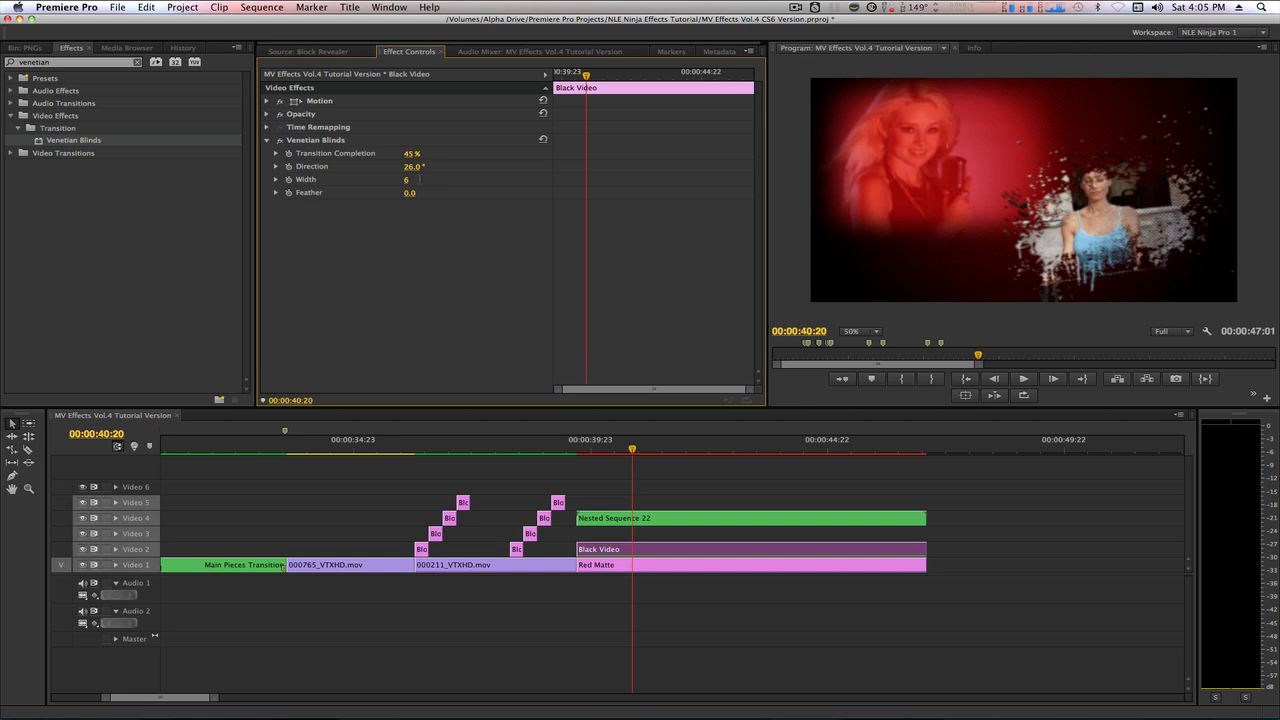
Step: Place Extension_24.mov from the Alpha/Matted Elements bin on Video 3 beneath the nested sequence, ending level with the other layers
{"action": "left_click", "coordinate": [12, 46]}
{"action": "left_click", "coordinate": [12, 116]}
{"action": "left_click", "coordinate": [13, 188]}
{"action": "left_click", "coordinate": [12, 116]}
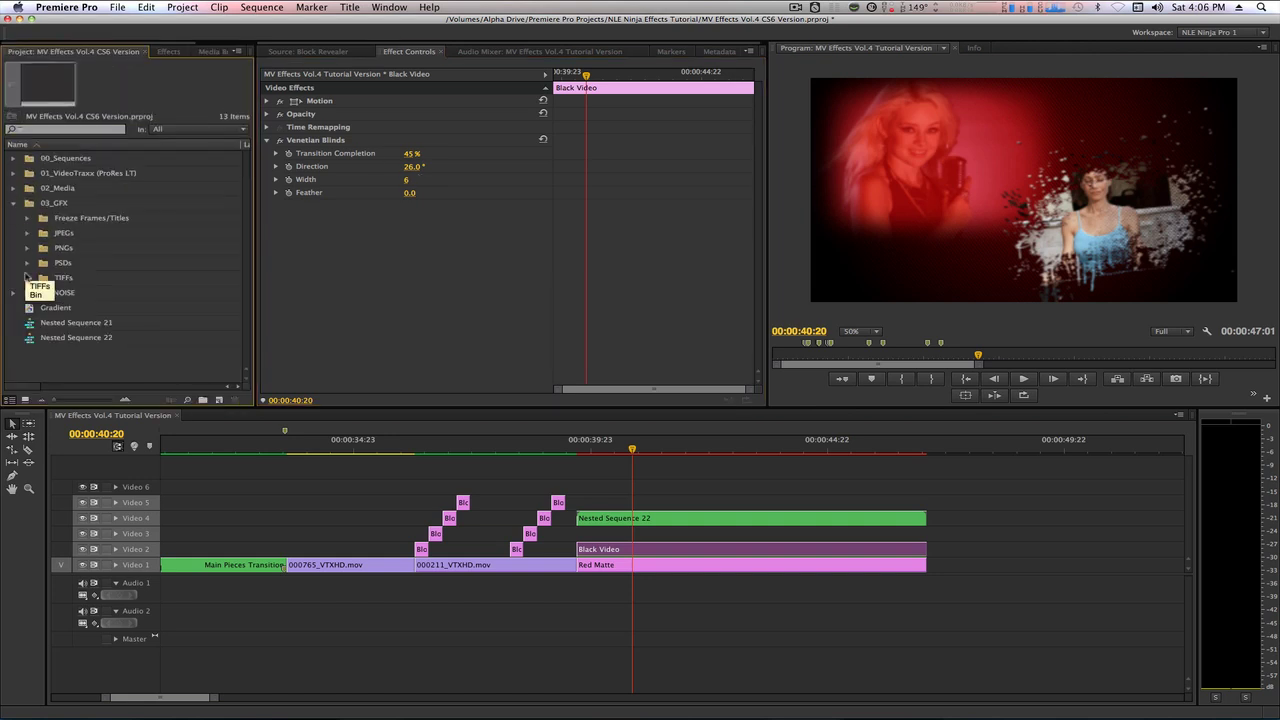
{"action": "left_click", "coordinate": [13, 188]}
{"action": "left_click_drag", "start_coordinate": [100, 217], "coordinate": [580, 533]}
{"action": "left_click_drag", "start_coordinate": [926, 533], "coordinate": [926, 534]}
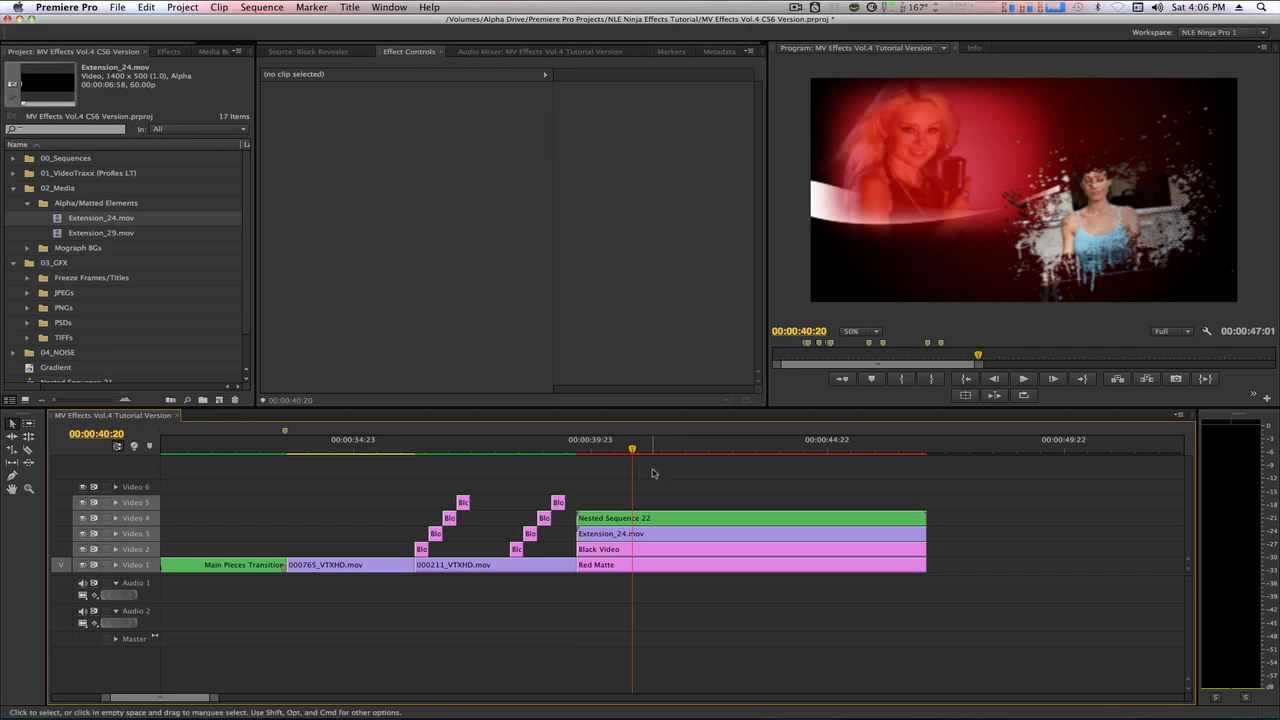
Step: Check the Scale to Frame Size option on Extension_24.mov and mark the composite's range from 00:00:39:16 to 00:00:47:00
{"action": "right_click", "coordinate": [642, 535]}
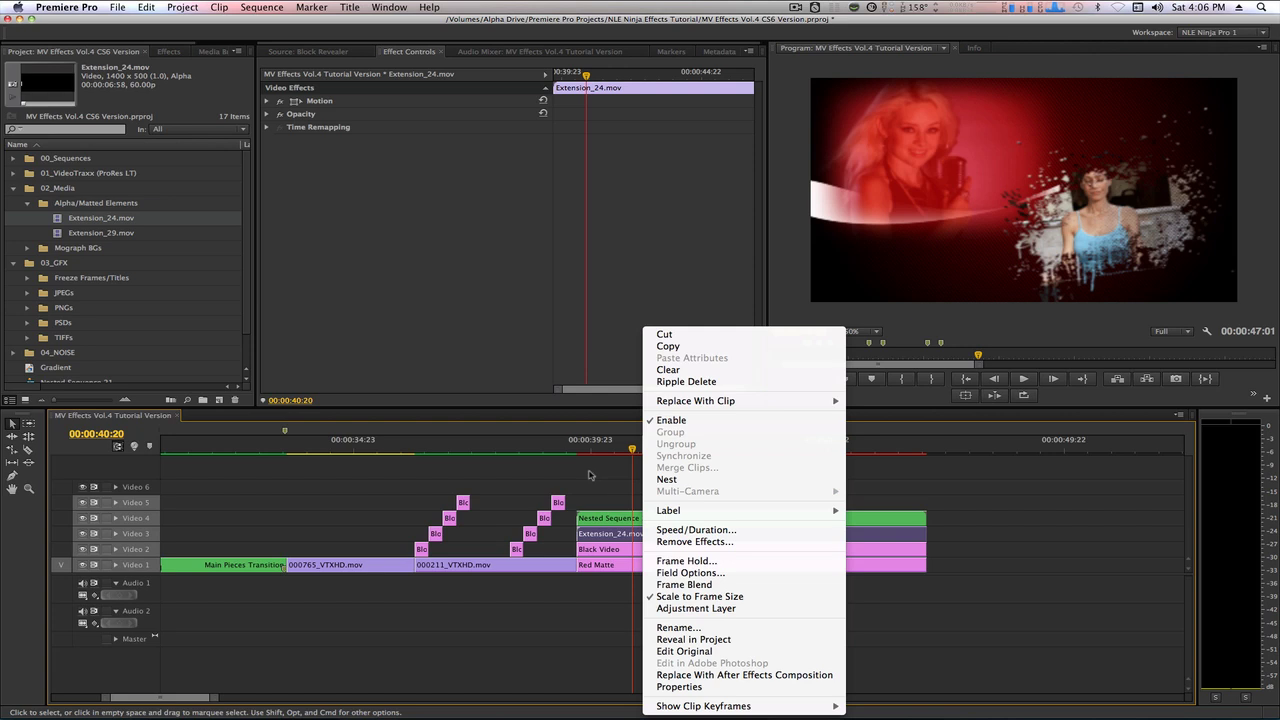
{"action": "left_click", "coordinate": [592, 475]}
{"action": "left_click_drag", "start_coordinate": [618, 443], "coordinate": [614, 507]}
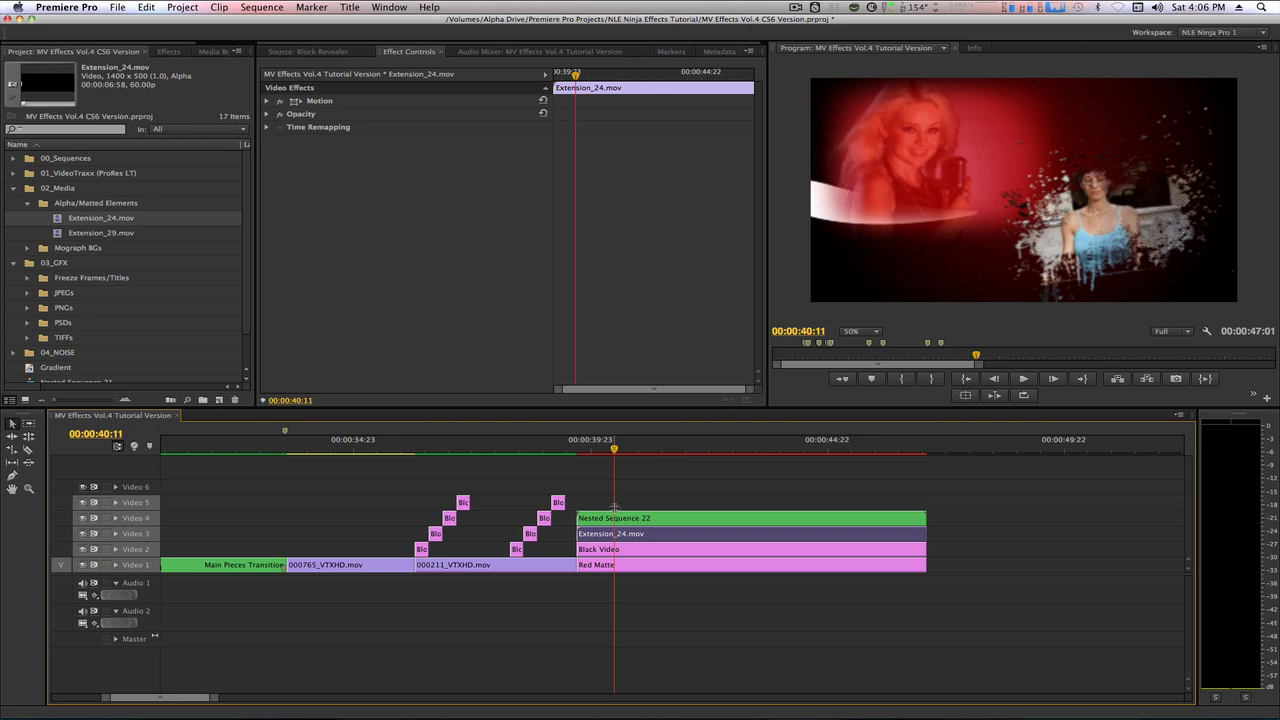
{"action": "key", "text": "x"}
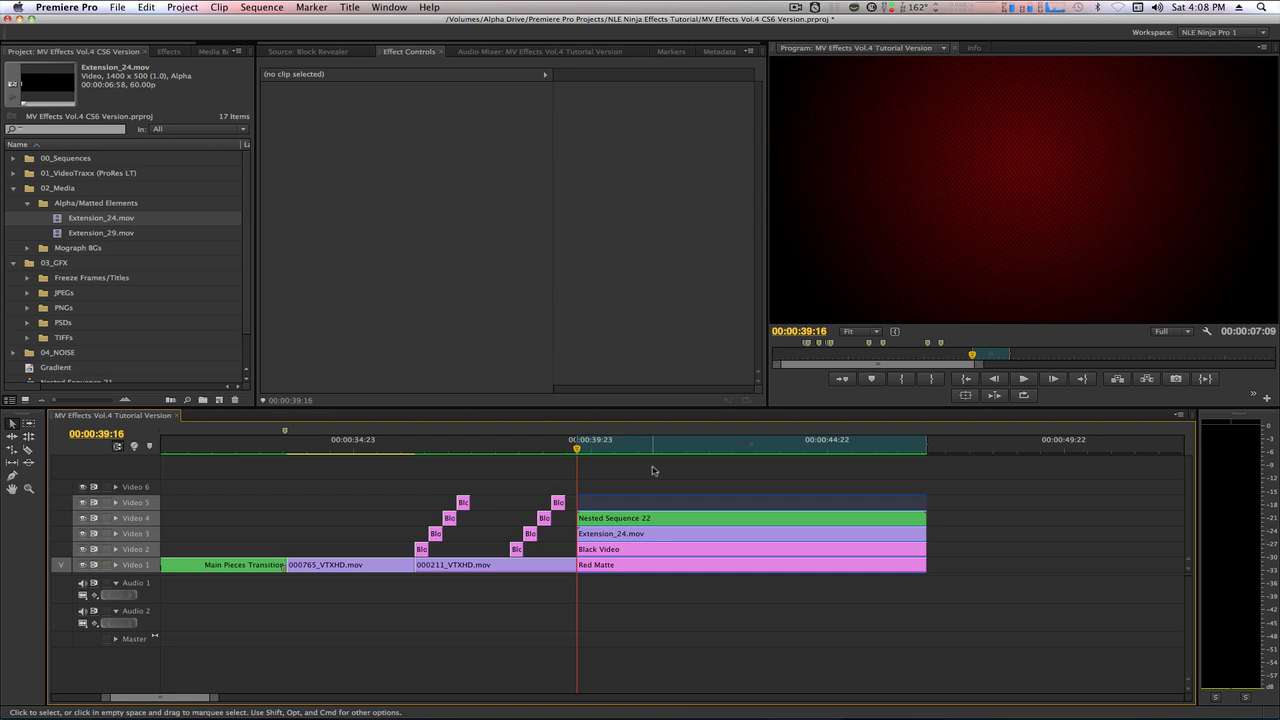
Step: Switch from the Red Giant QuickTips page to the Rampant Design Tools blog in Firefox
{"action": "key", "text": "shift"}
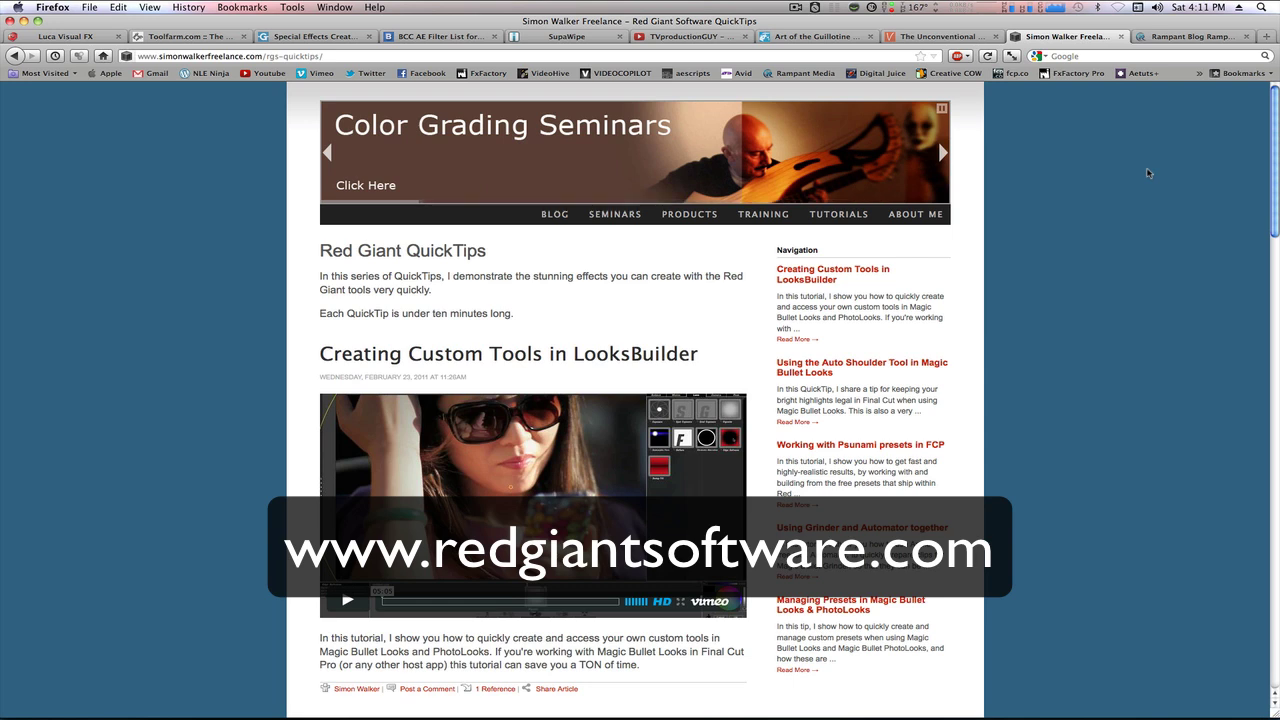
{"action": "key", "text": "ctrl+Tab"}
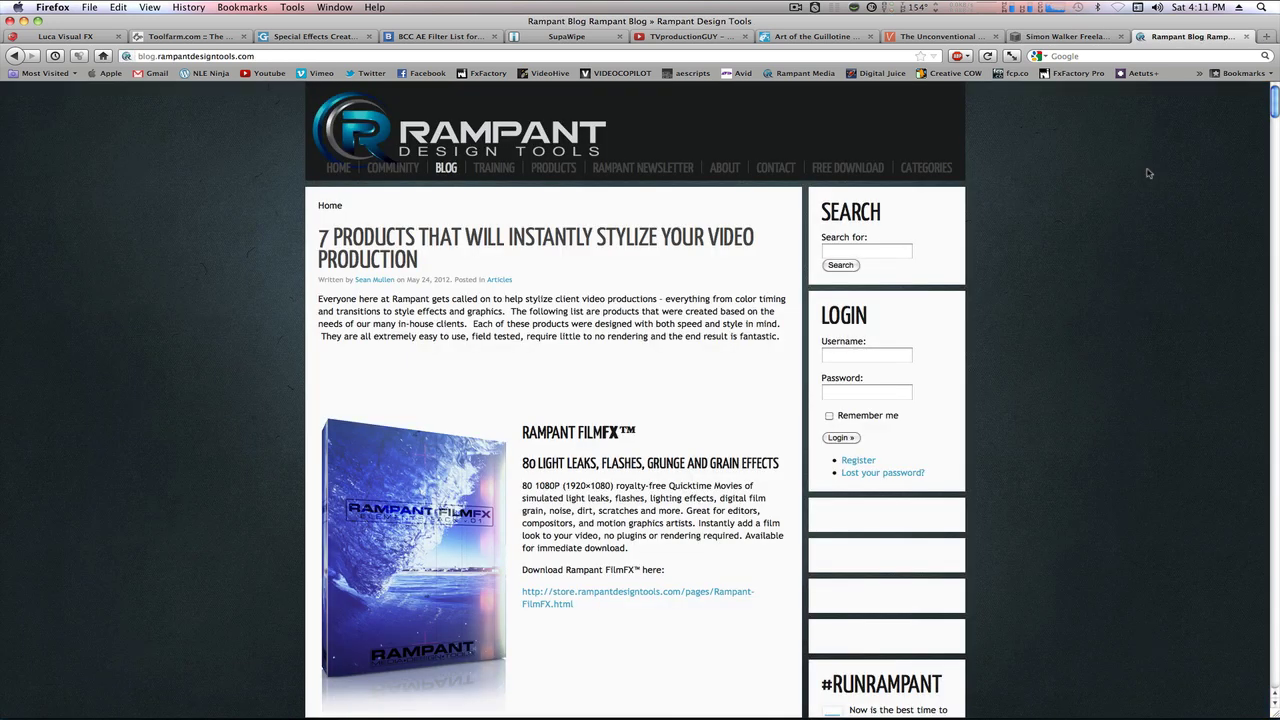